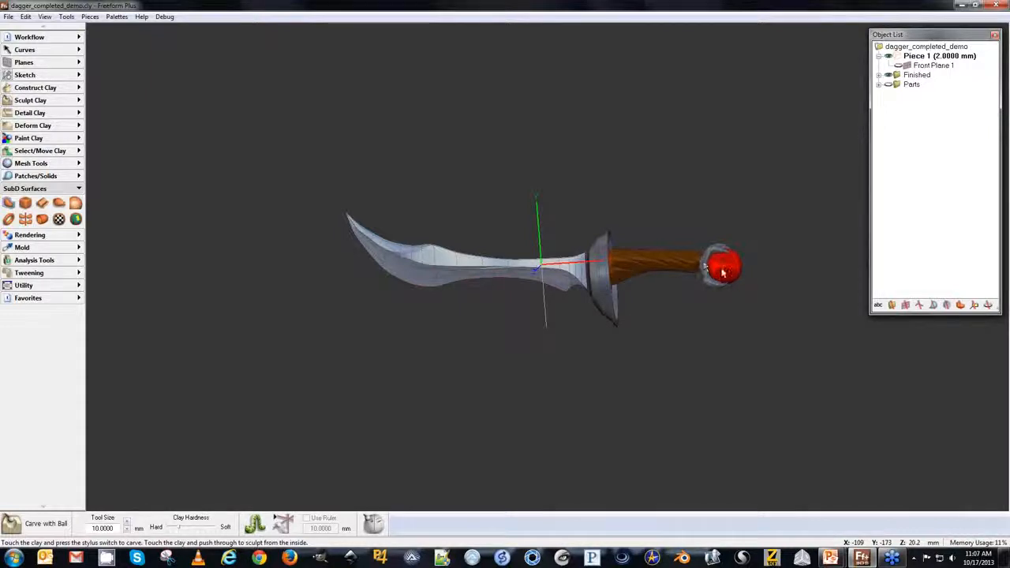
Hide the finished dagger model and view the reference sketch plane from the front.
{"action": "mouse_move", "coordinate": [502, 348]}
{"action": "middle_mouse_down"}
{"action": "mouse_move", "coordinate": [624, 352]}
{"action": "mouse_move", "coordinate": [507, 350]}
{"action": "middle_mouse_up"}
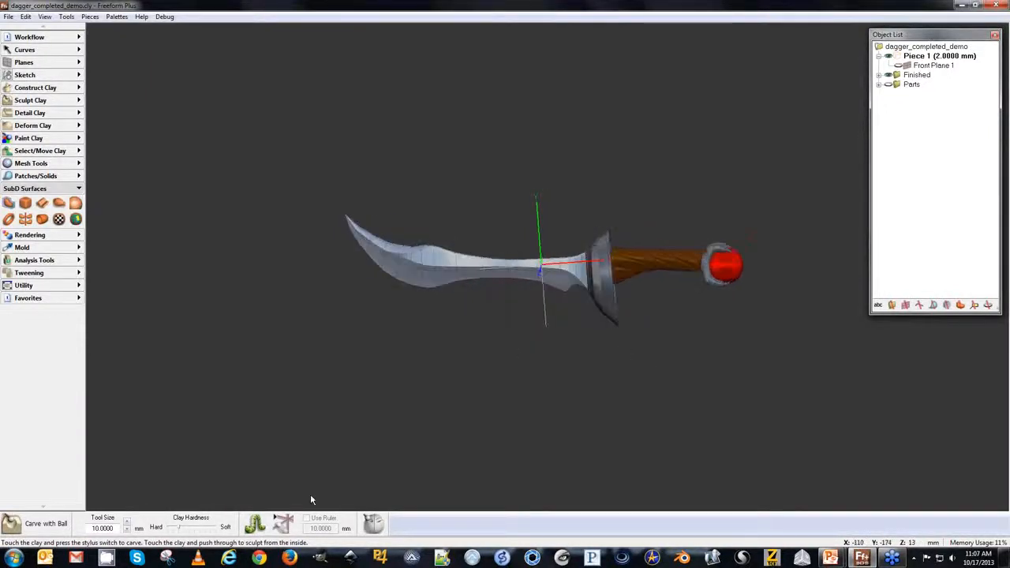
{"action": "middle_click_drag", "start_coordinate": [387, 377], "coordinate": [531, 312]}
{"action": "middle_click_drag", "start_coordinate": [430, 298], "coordinate": [484, 342]}
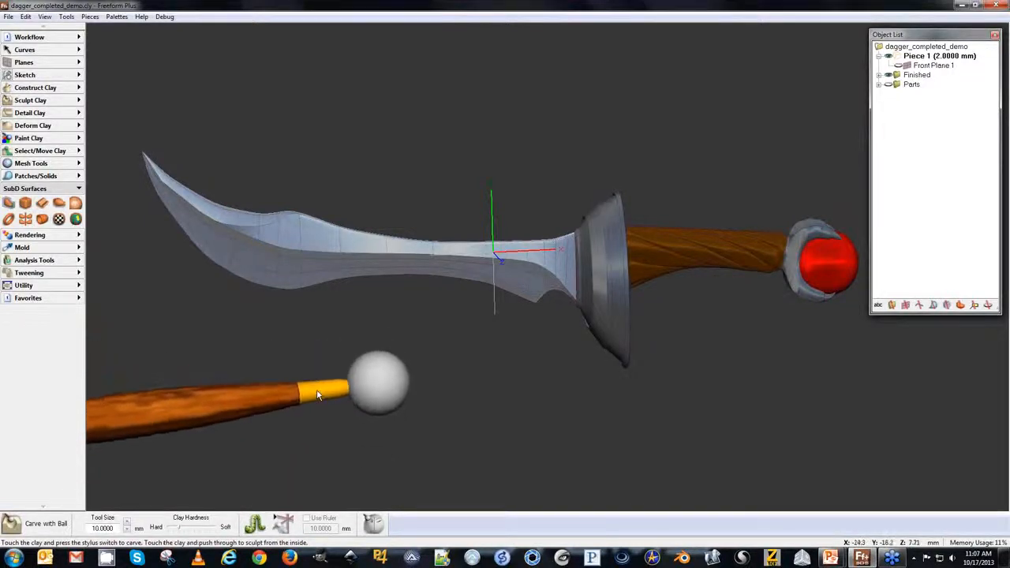
{"action": "middle_click_drag", "start_coordinate": [397, 380], "coordinate": [384, 394]}
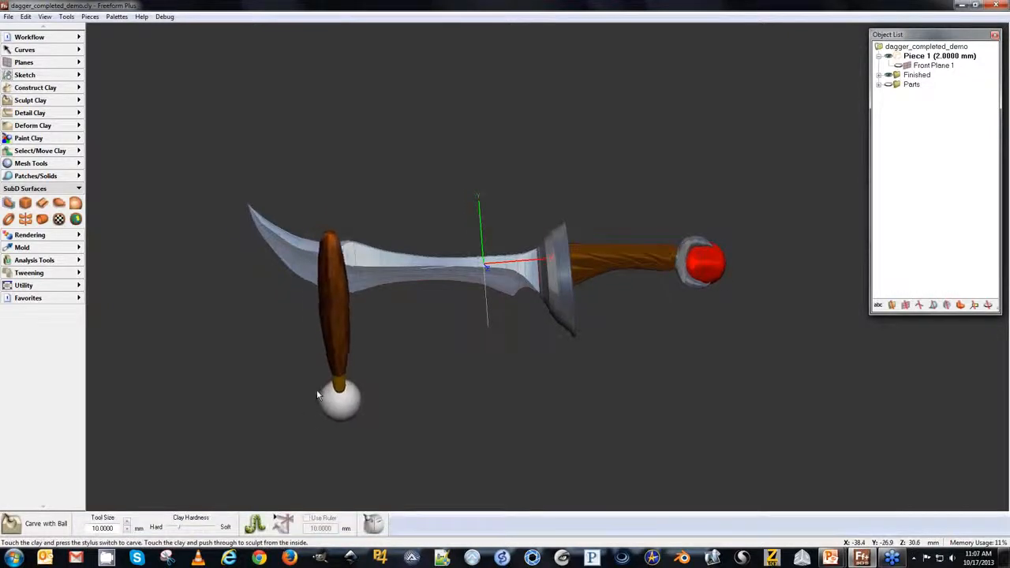
{"action": "left_click", "coordinate": [889, 75]}
{"action": "left_click", "coordinate": [889, 75]}
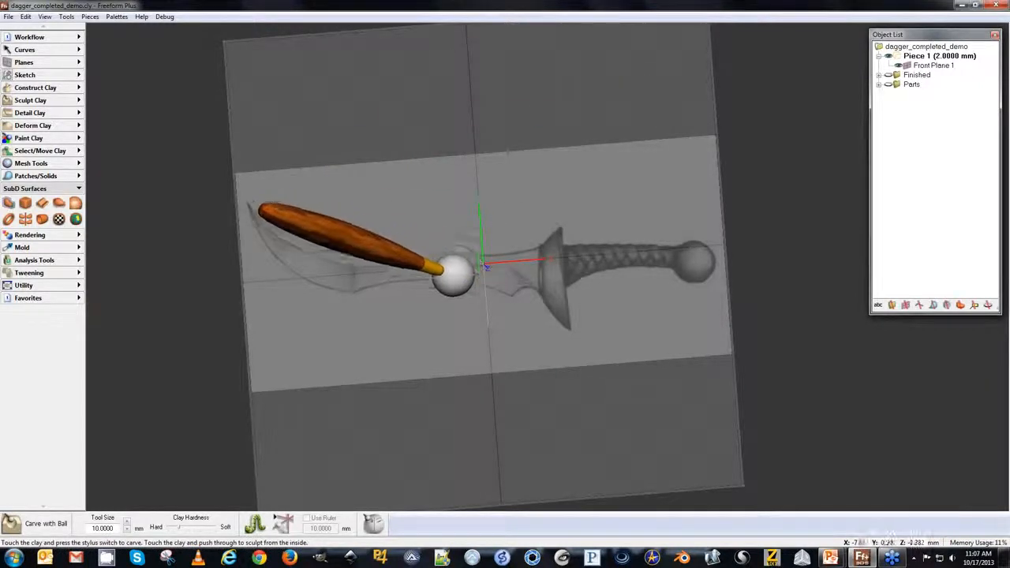
{"action": "key", "text": "f"}
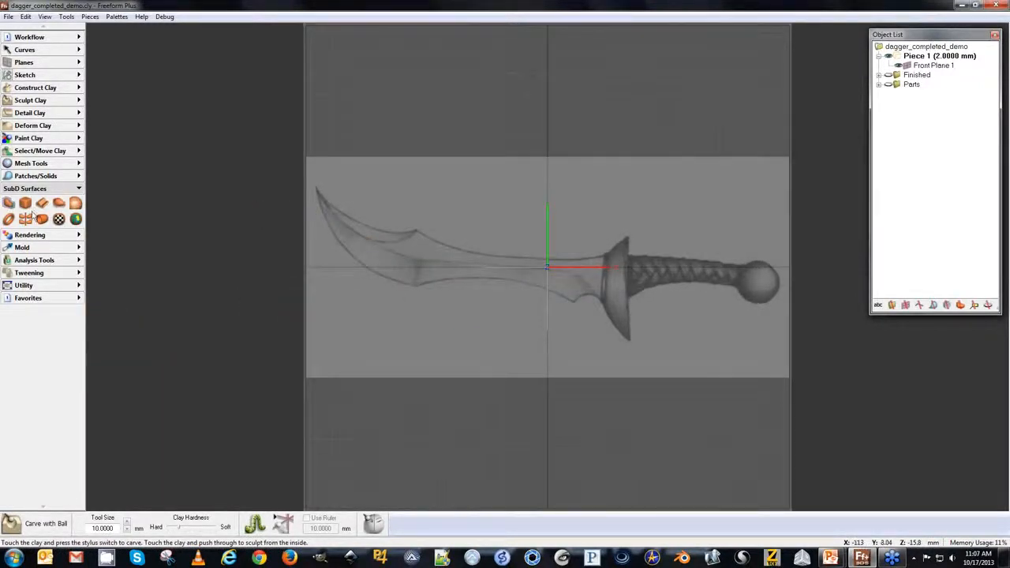
Create a new Cube SubD surface and set its X size to 15 mm.
{"action": "left_click", "coordinate": [26, 205]}
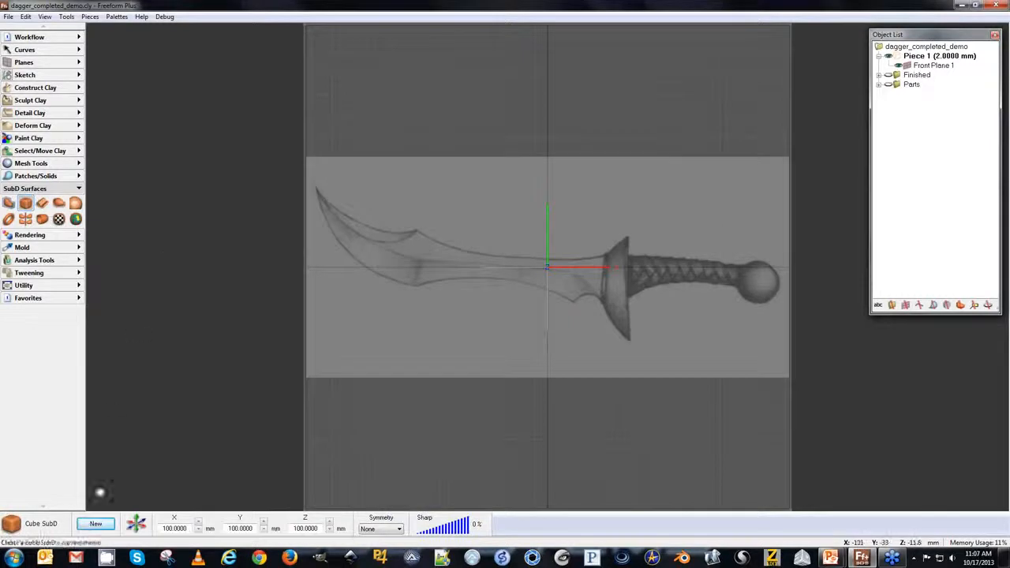
{"action": "left_click", "coordinate": [85, 524]}
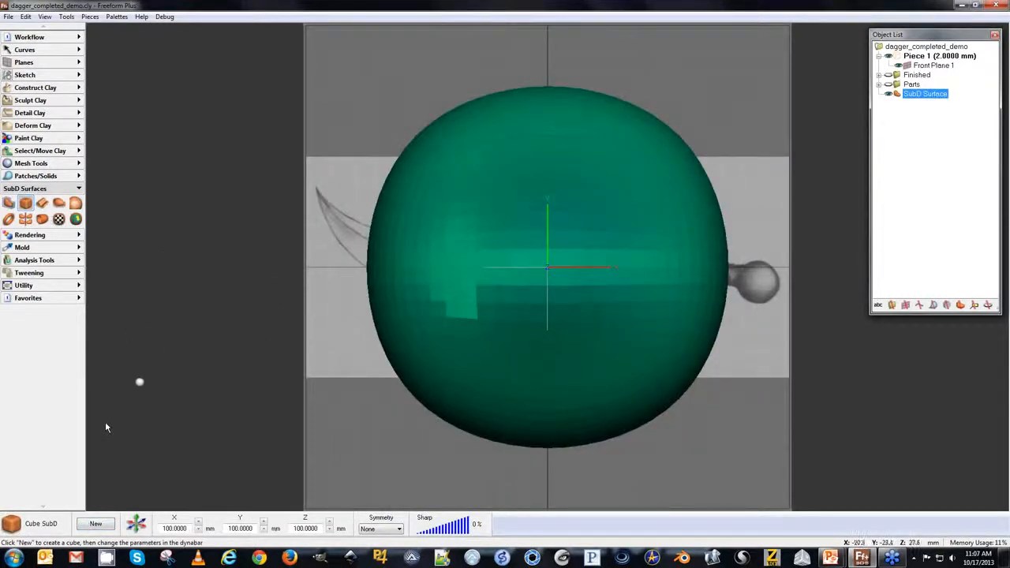
{"action": "scroll", "coordinate": [106, 427], "scroll_direction": "down", "scroll_amount": 3}
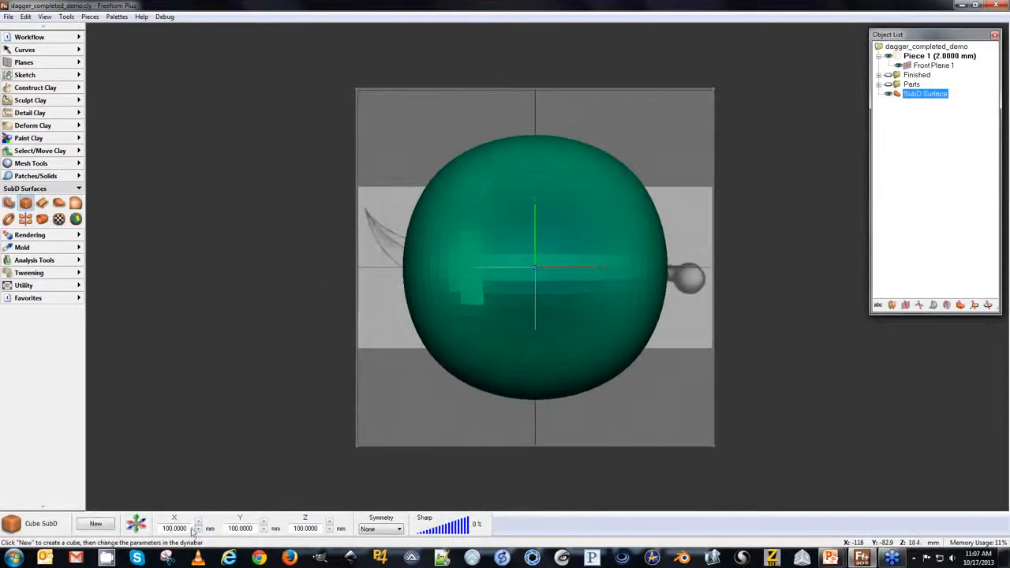
{"action": "left_click_drag", "start_coordinate": [184, 528], "coordinate": [160, 528]}
{"action": "type", "text": "15"}
{"action": "key", "text": "Return"}
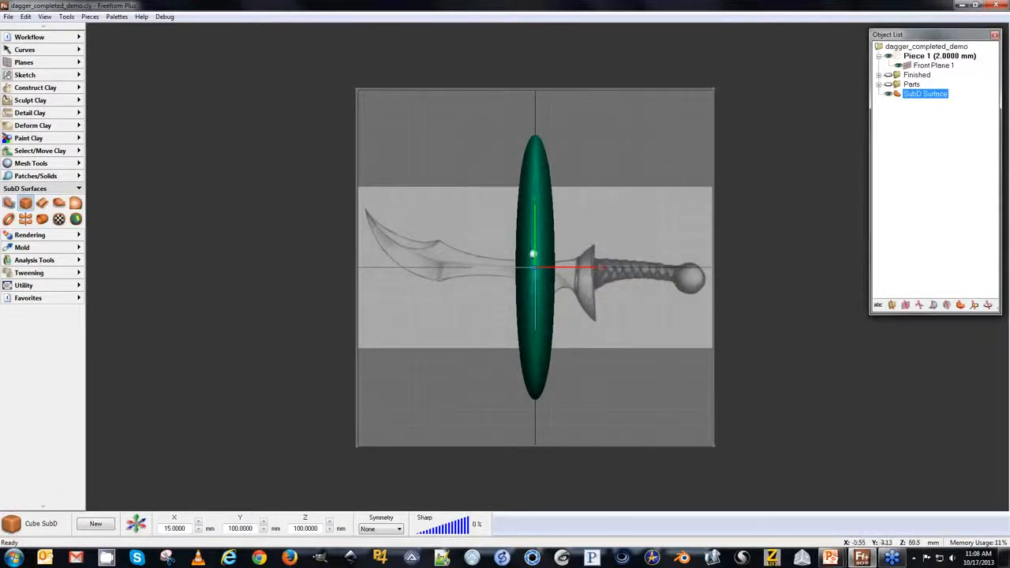
Set the cube's Y size to 30 mm and its Z size to 20 mm.
{"action": "double_click", "coordinate": [242, 528]}
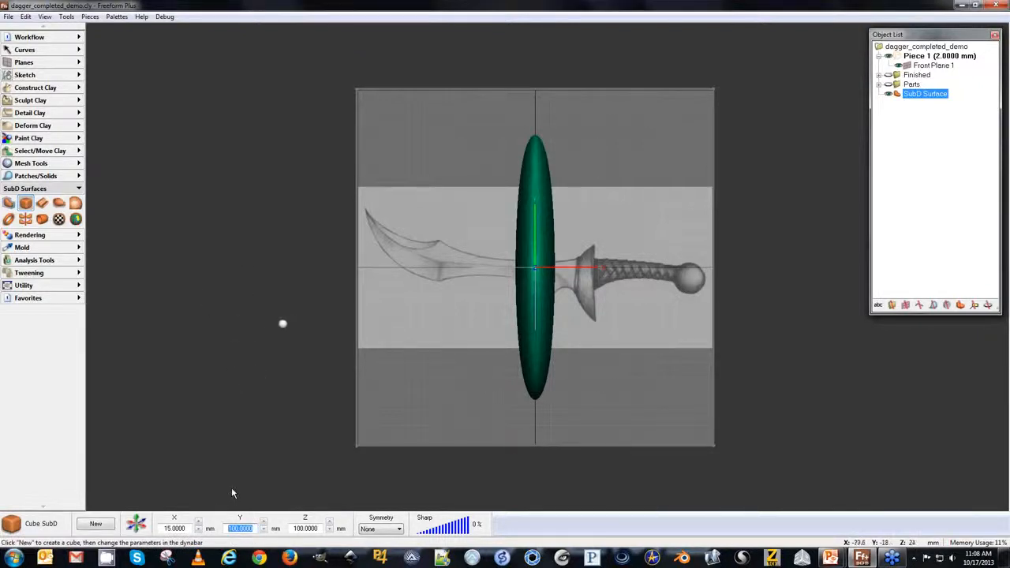
{"action": "type", "text": "20"}
{"action": "key", "text": "Return"}
{"action": "left_click_drag", "start_coordinate": [252, 529], "coordinate": [208, 527]}
{"action": "key", "text": "Return"}
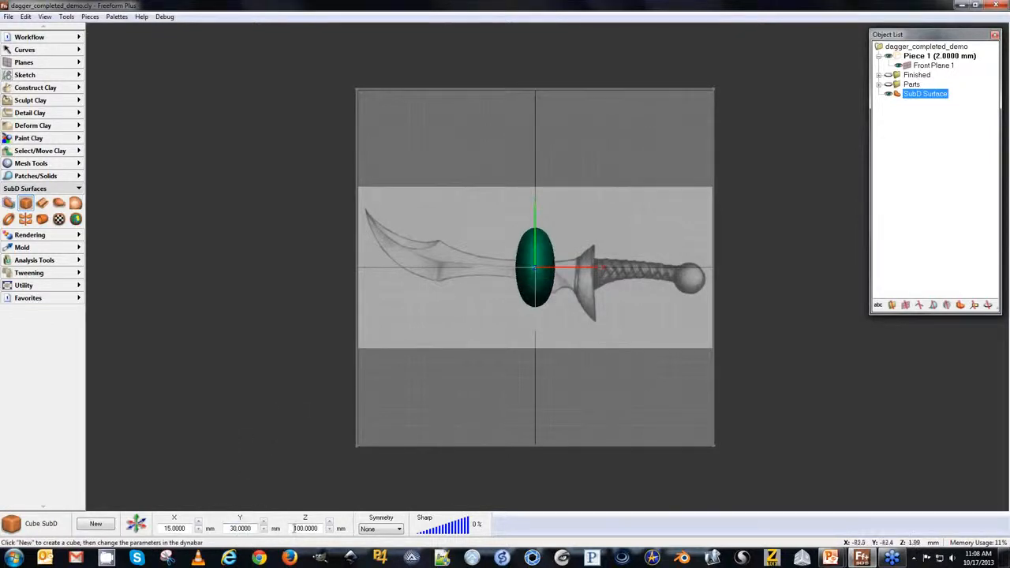
{"action": "double_click", "coordinate": [318, 528]}
{"action": "type", "text": "20"}
{"action": "key", "text": "Return"}
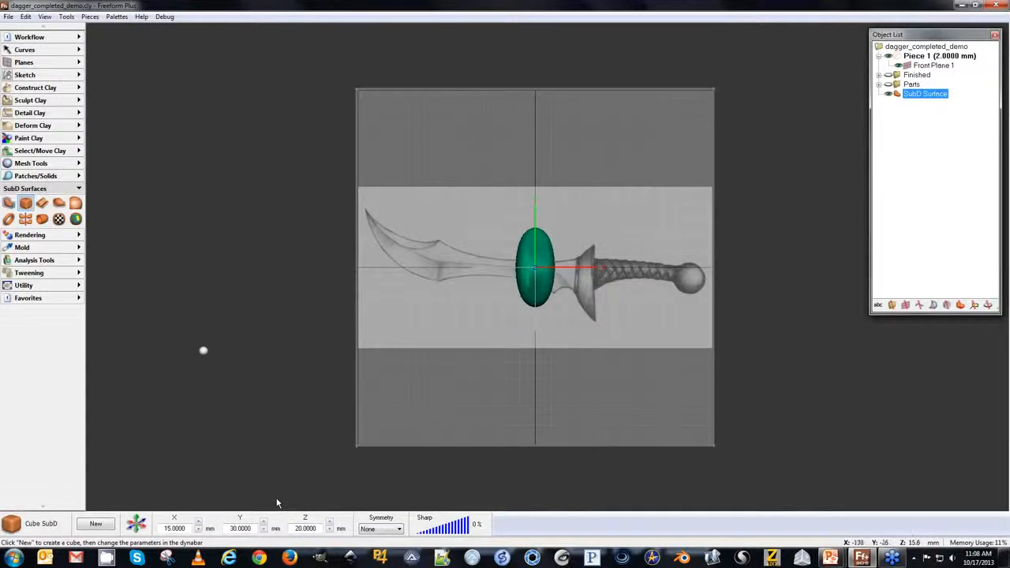
Open the Edit SubD tool on the new surface.
{"action": "middle_click_drag", "start_coordinate": [166, 368], "coordinate": [195, 372]}
{"action": "left_click", "coordinate": [395, 532]}
{"action": "left_click", "coordinate": [374, 522]}
{"action": "left_click", "coordinate": [13, 203]}
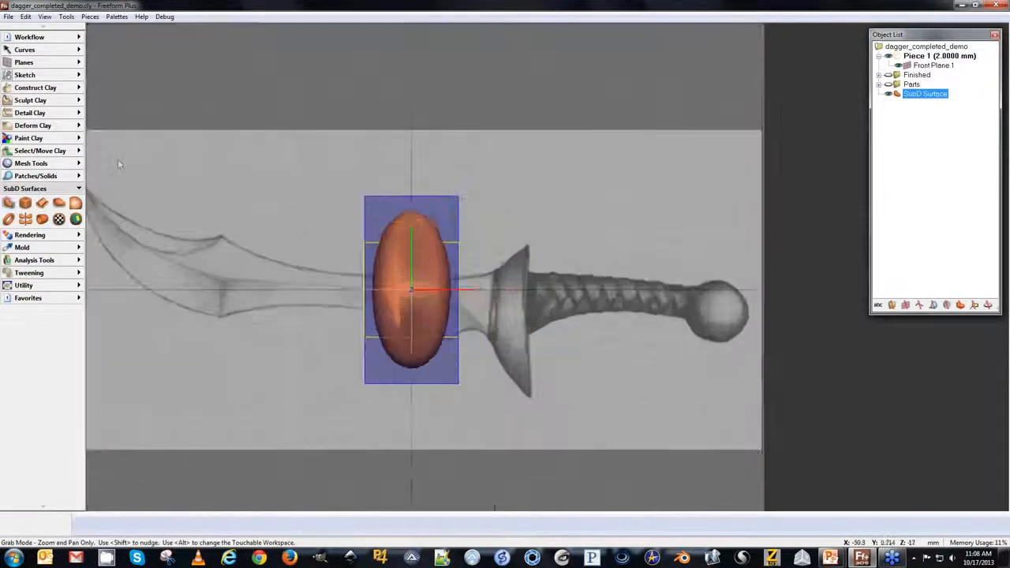
{"action": "key", "text": "space"}
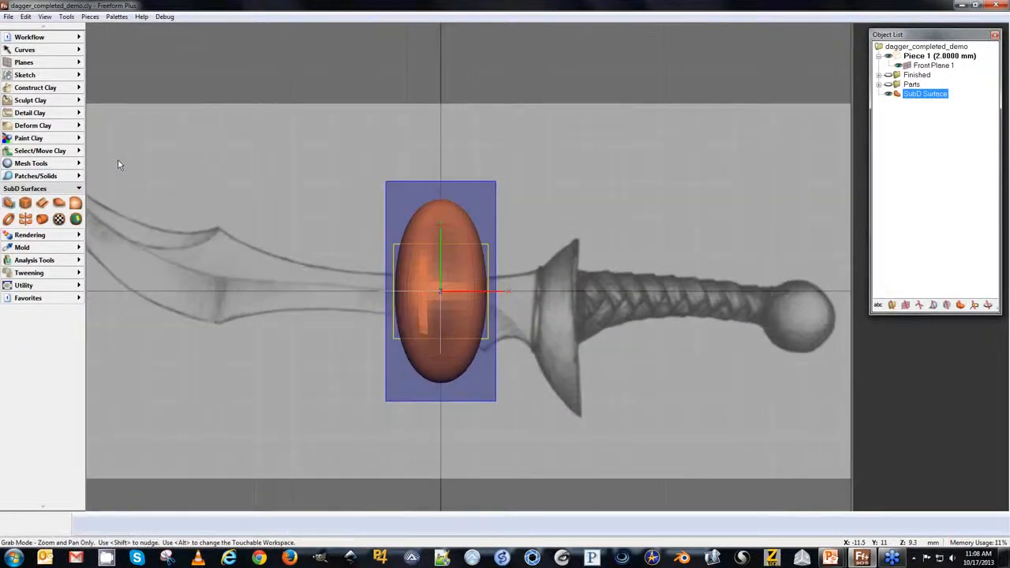
{"action": "key", "text": "space"}
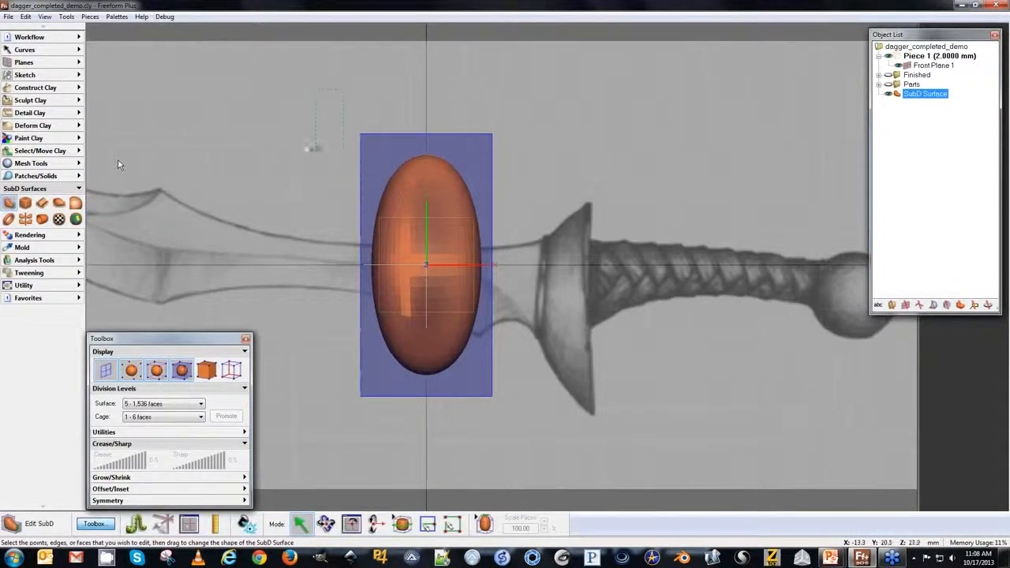
Select the whole cage and move it right and down to sit over the dagger's guard in the sketch.
{"action": "left_click_drag", "start_coordinate": [432, 419], "coordinate": [558, 462]}
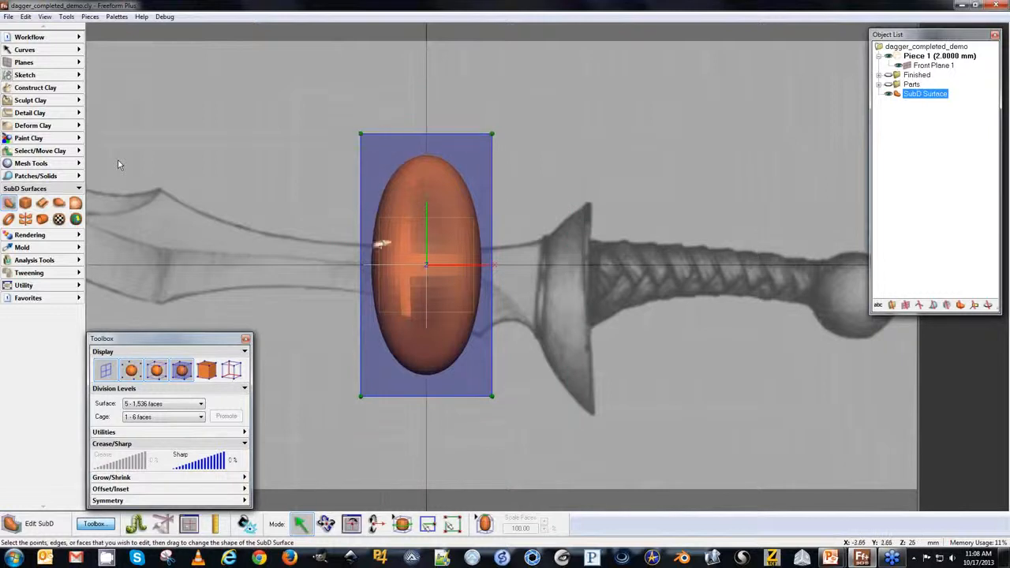
{"action": "left_click_drag", "start_coordinate": [491, 135], "coordinate": [623, 182]}
{"action": "key", "text": "ctrl+z"}
{"action": "left_click", "coordinate": [162, 524]}
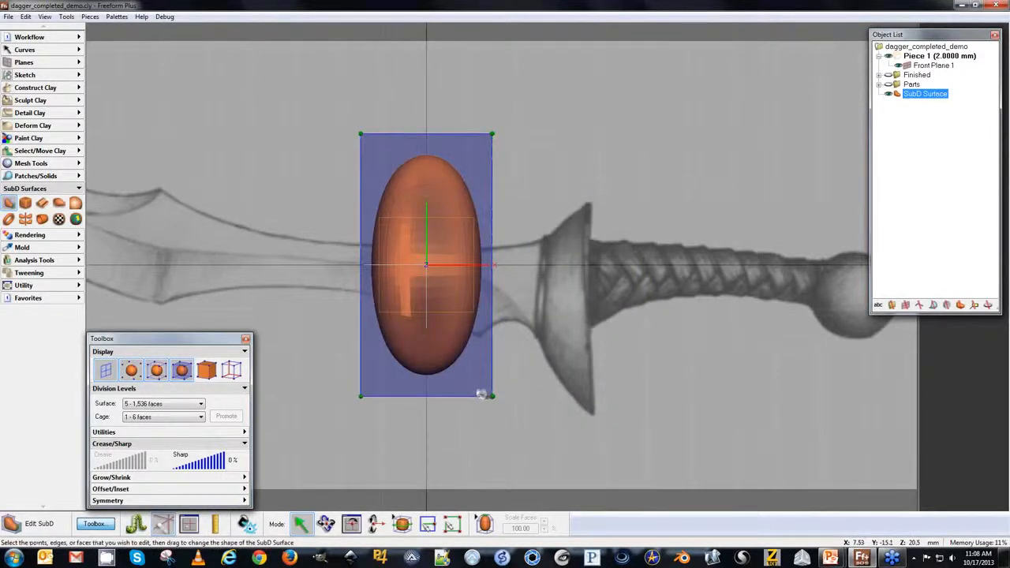
{"action": "left_click_drag", "start_coordinate": [482, 393], "coordinate": [608, 389]}
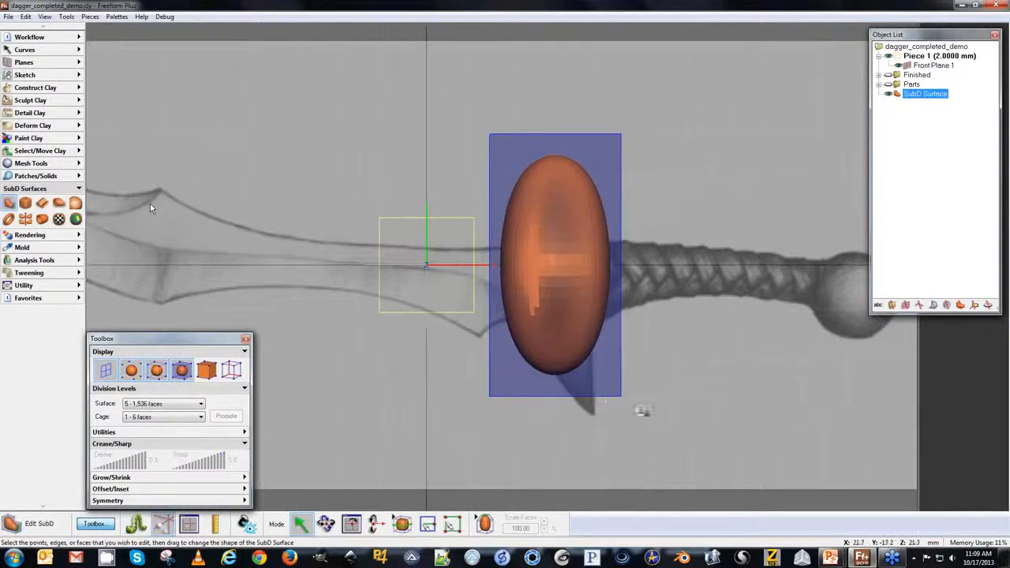
{"action": "left_click_drag", "start_coordinate": [610, 392], "coordinate": [612, 437]}
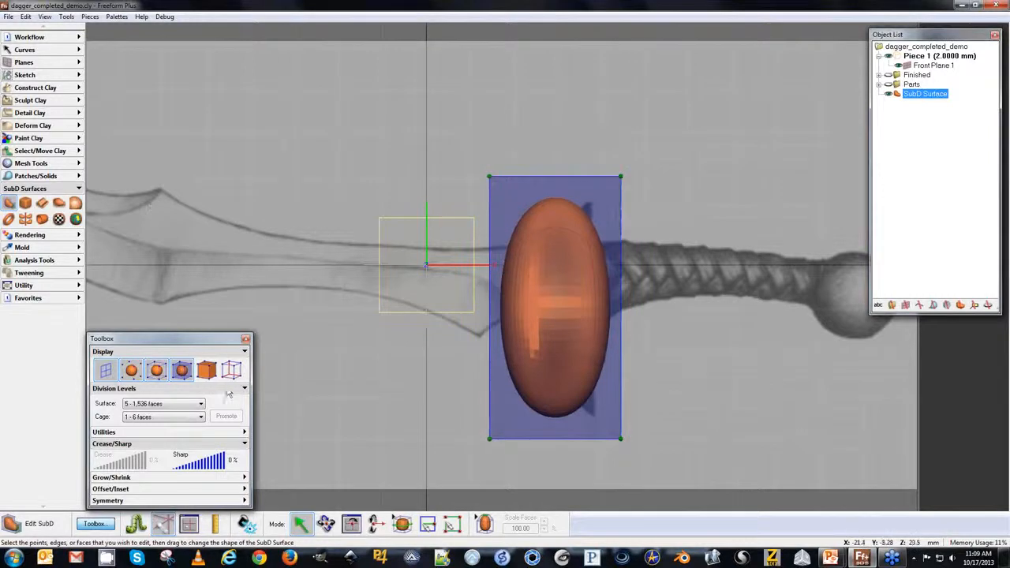
Turn on transparency for the SubD surface and apply a see-through opacity of 10%.
{"action": "left_click", "coordinate": [131, 433]}
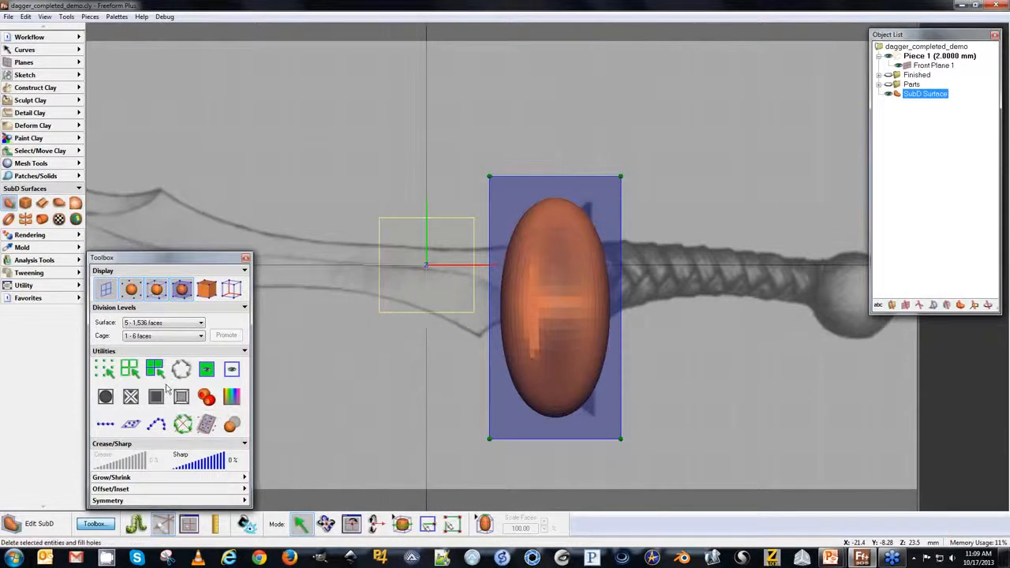
{"action": "left_click", "coordinate": [231, 424]}
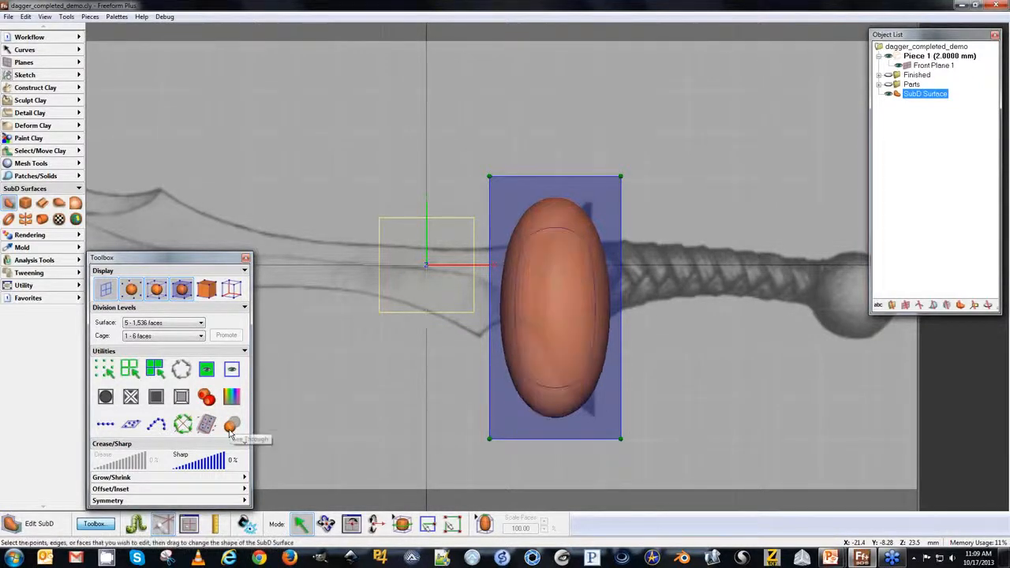
{"action": "right_click", "coordinate": [897, 95]}
{"action": "mouse_move", "coordinate": [941, 214]}
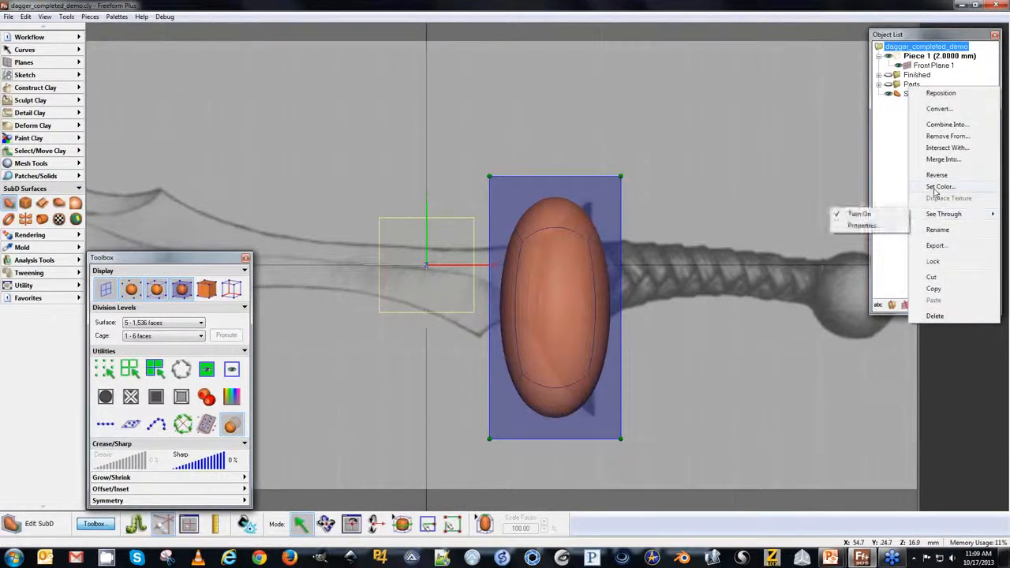
{"action": "left_click", "coordinate": [856, 223]}
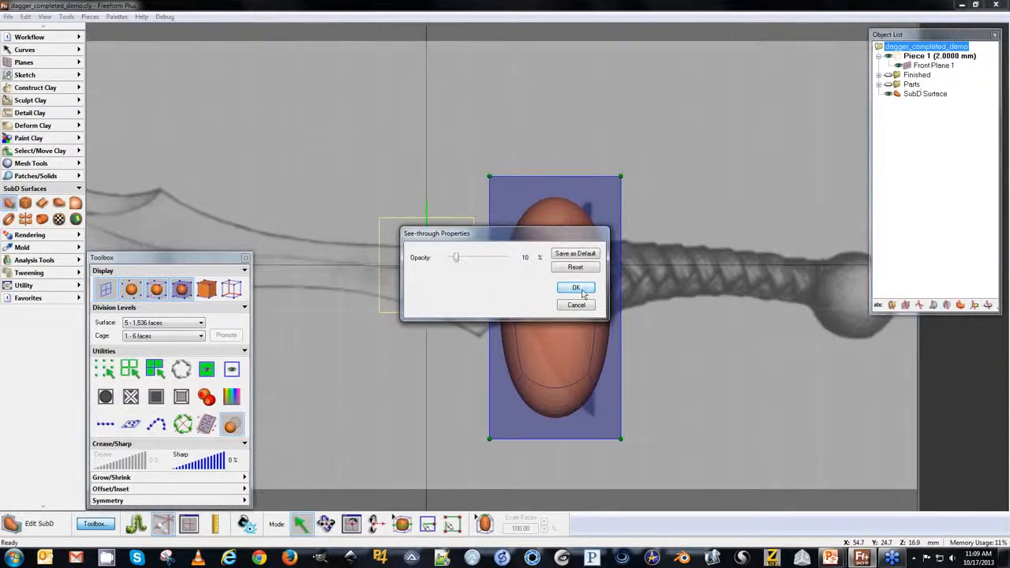
{"action": "left_click", "coordinate": [582, 290]}
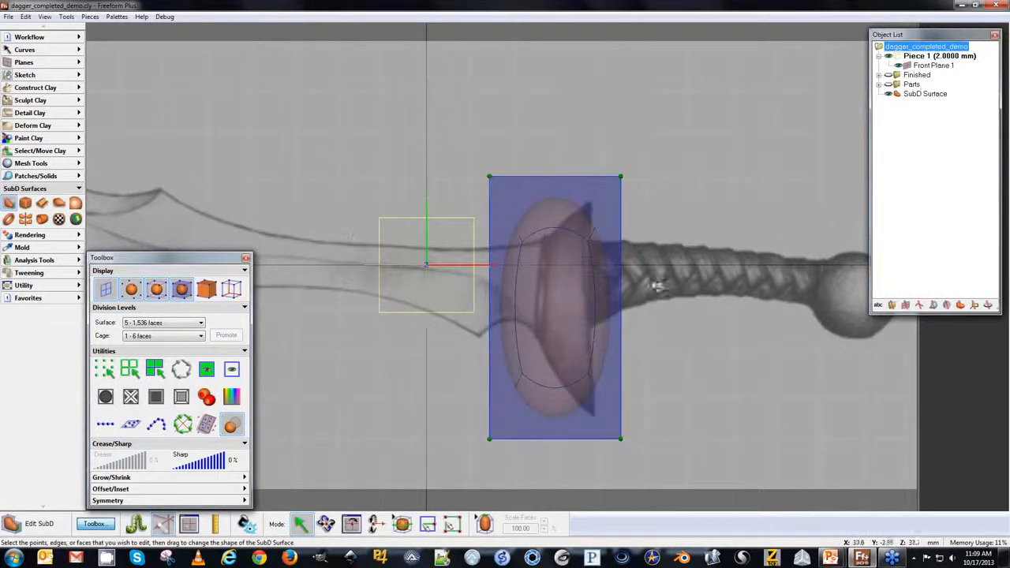
Hide the sketch plane and turn the surface's transparency back off.
{"action": "left_click", "coordinate": [382, 345]}
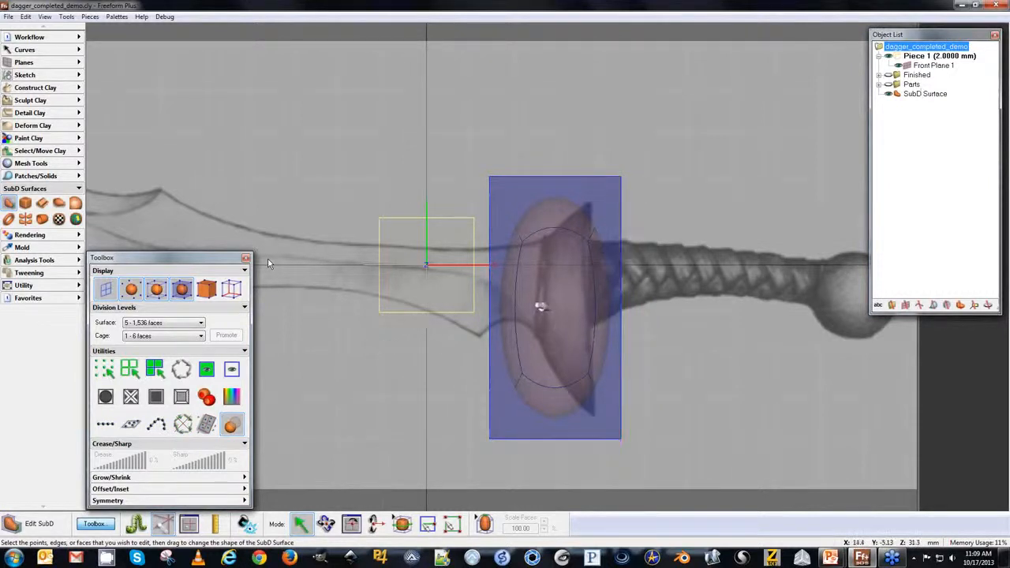
{"action": "key", "text": "p"}
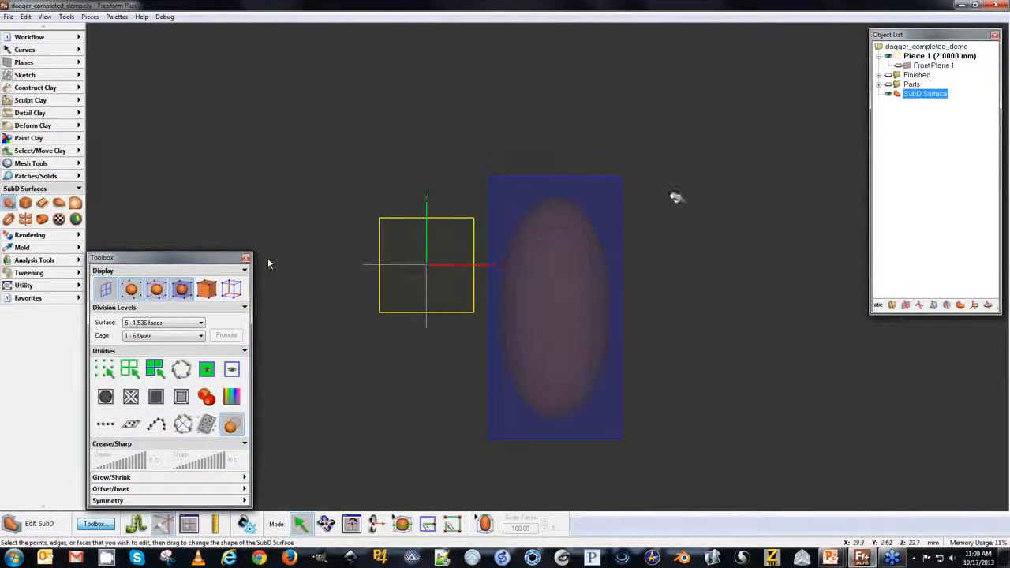
{"action": "left_click", "coordinate": [231, 425]}
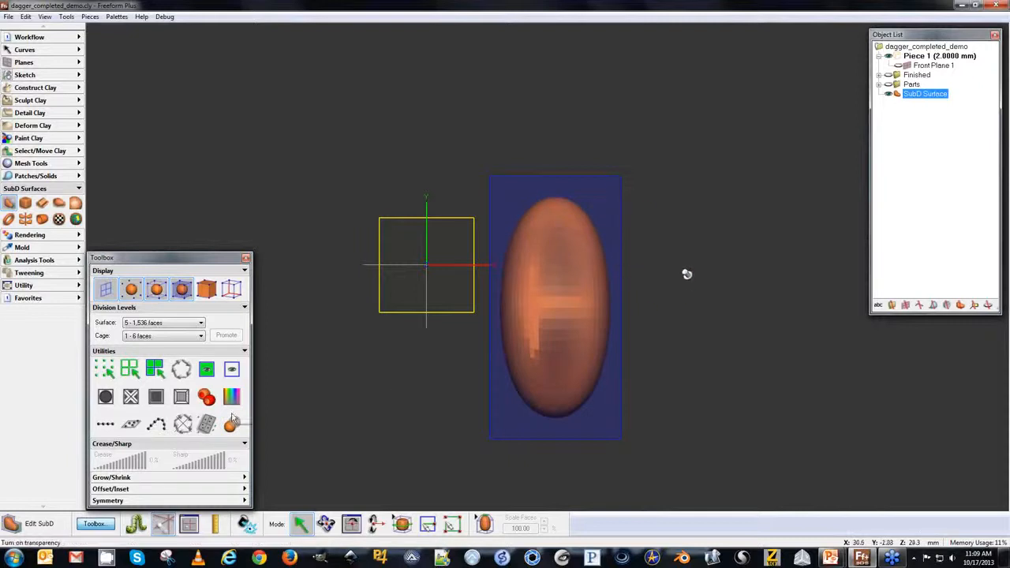
Select the cage's front face and add a face loop around it.
{"action": "middle_click_drag", "start_coordinate": [680, 273], "coordinate": [555, 277]}
{"action": "left_click", "coordinate": [585, 248]}
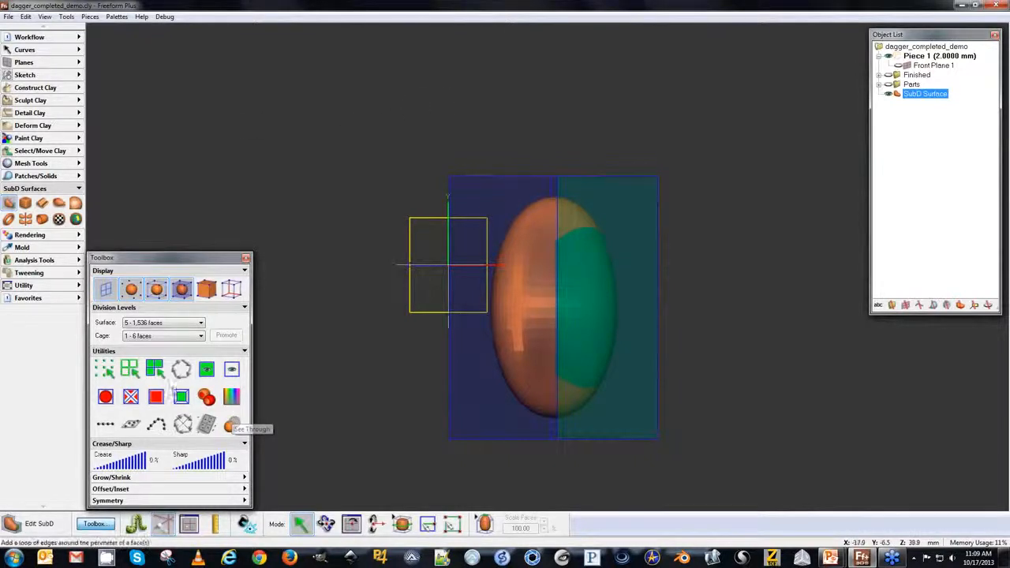
{"action": "left_click", "coordinate": [180, 397]}
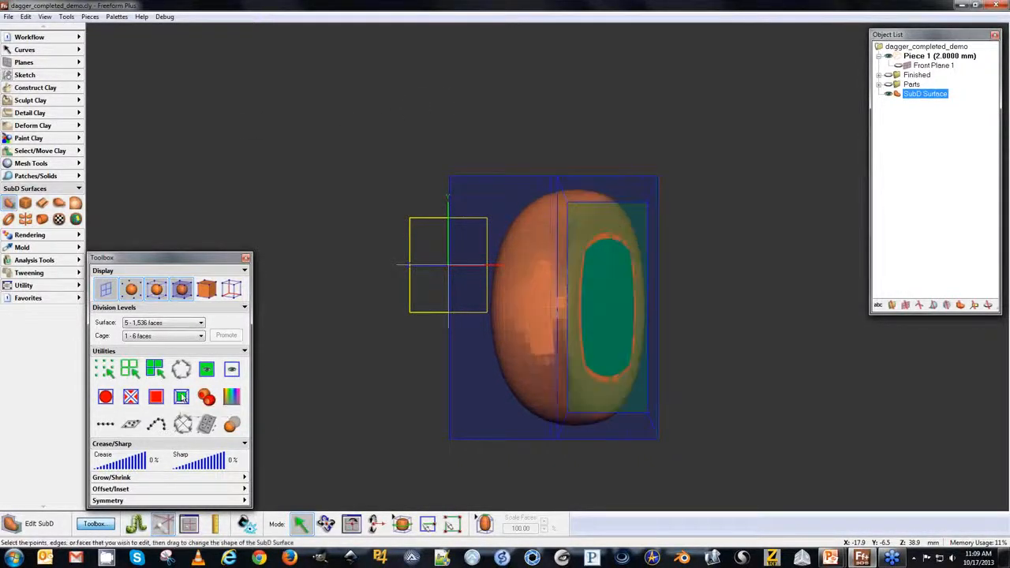
Shrink the selected face with Grow/Shrink at a 5% scale.
{"action": "middle_click_drag", "start_coordinate": [442, 72], "coordinate": [345, 428]}
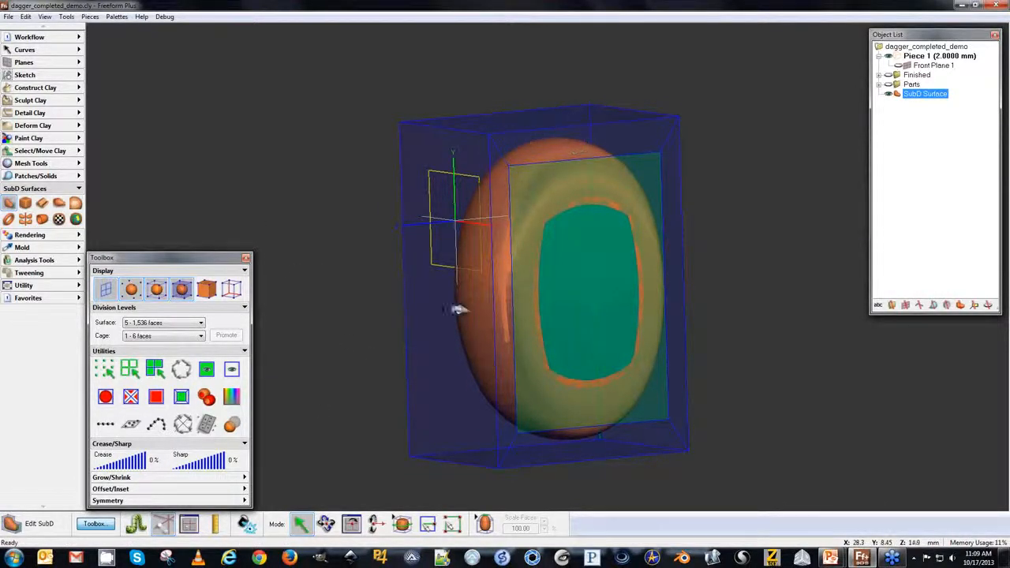
{"action": "left_click", "coordinate": [123, 477]}
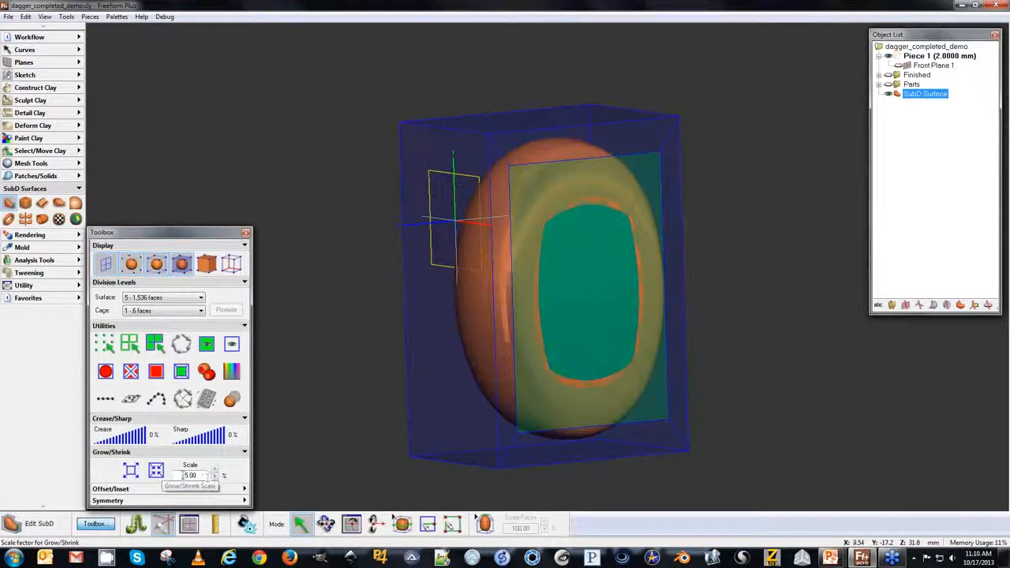
{"action": "left_click", "coordinate": [131, 471]}
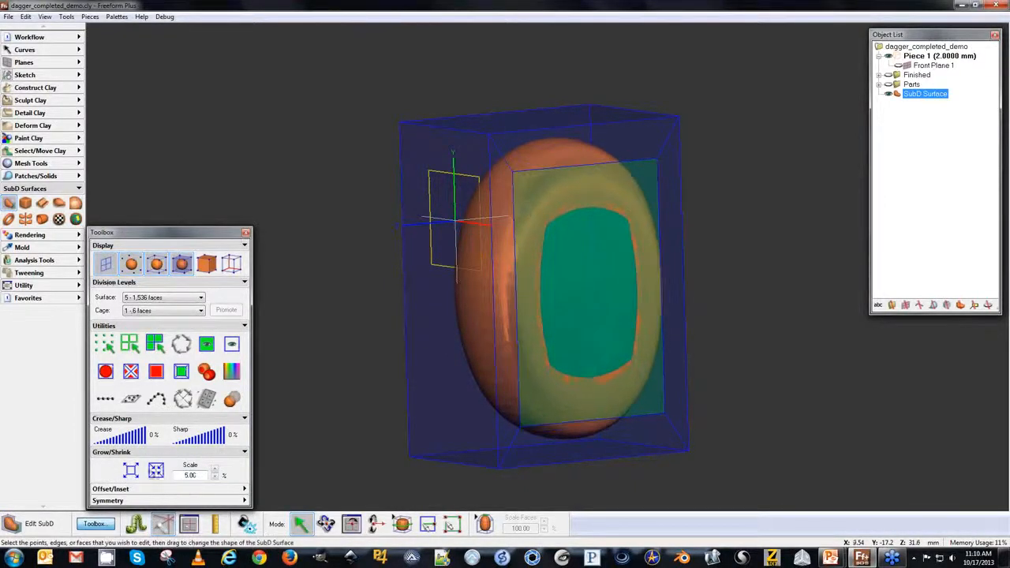
{"action": "left_click", "coordinate": [132, 475]}
{"action": "left_click", "coordinate": [133, 474]}
{"action": "left_click", "coordinate": [133, 474]}
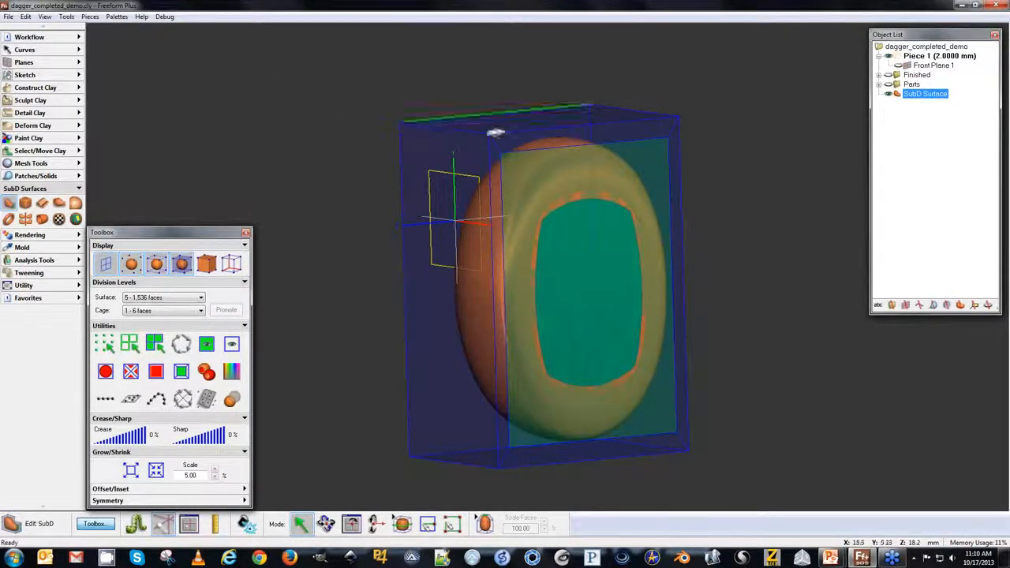
Add an edge loop around the cage with the Add Loop tool.
{"action": "left_click", "coordinate": [483, 525]}
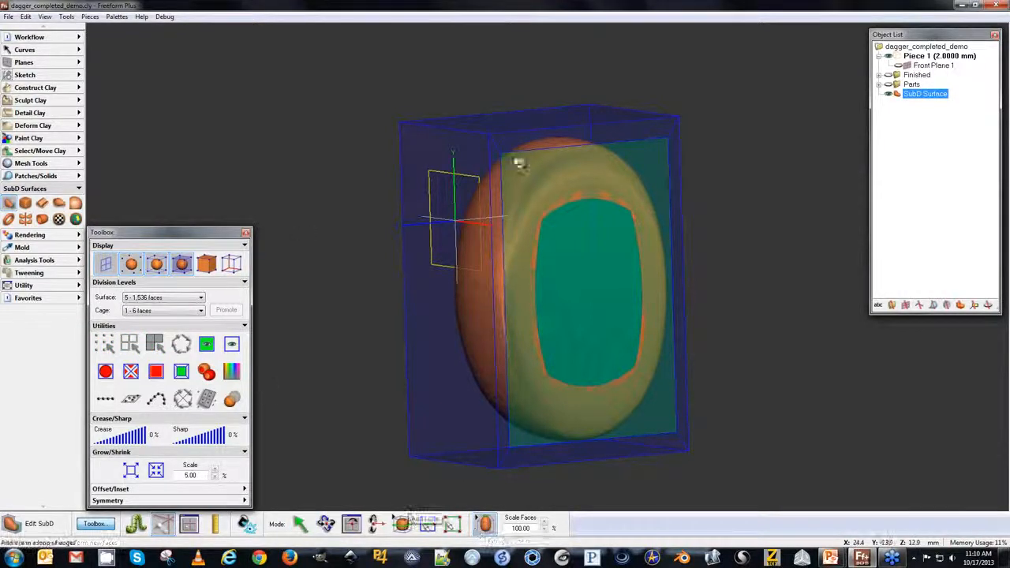
{"action": "left_click_drag", "start_coordinate": [581, 208], "coordinate": [562, 206]}
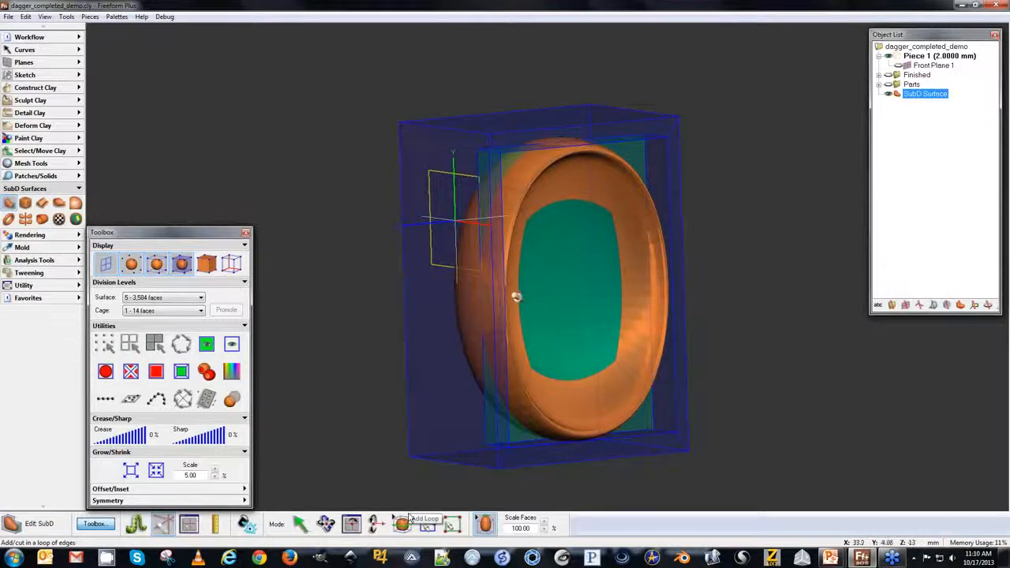
Select the edge loop around the cage's front face and set its crease to about 94%.
{"action": "key", "text": "space"}
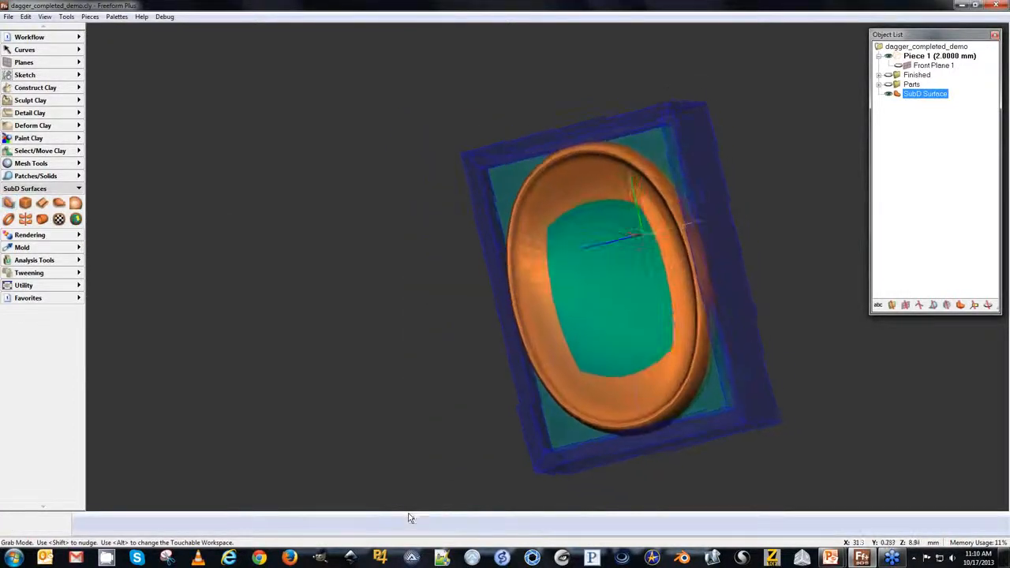
{"action": "key", "text": "space"}
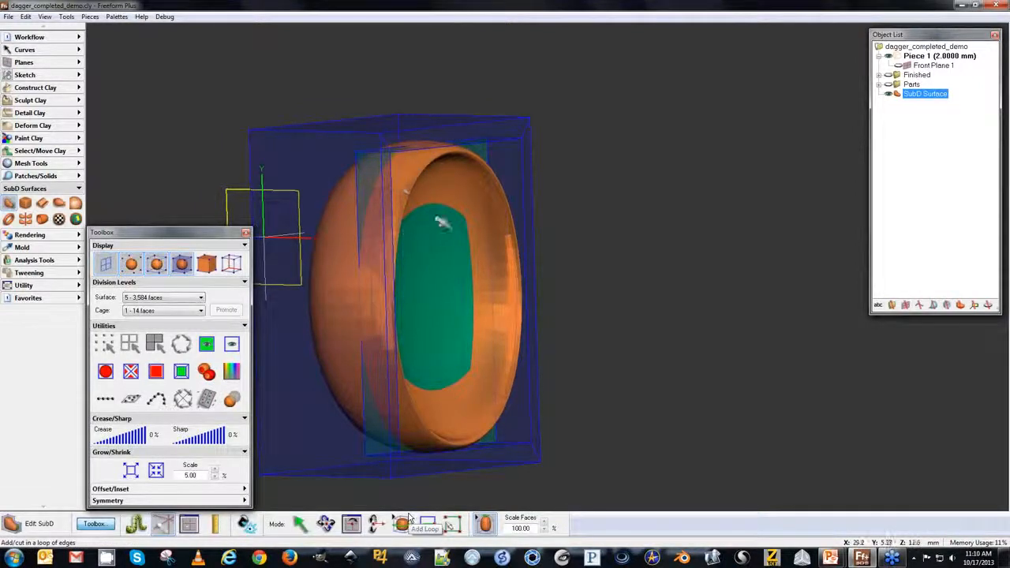
{"action": "key", "text": "space"}
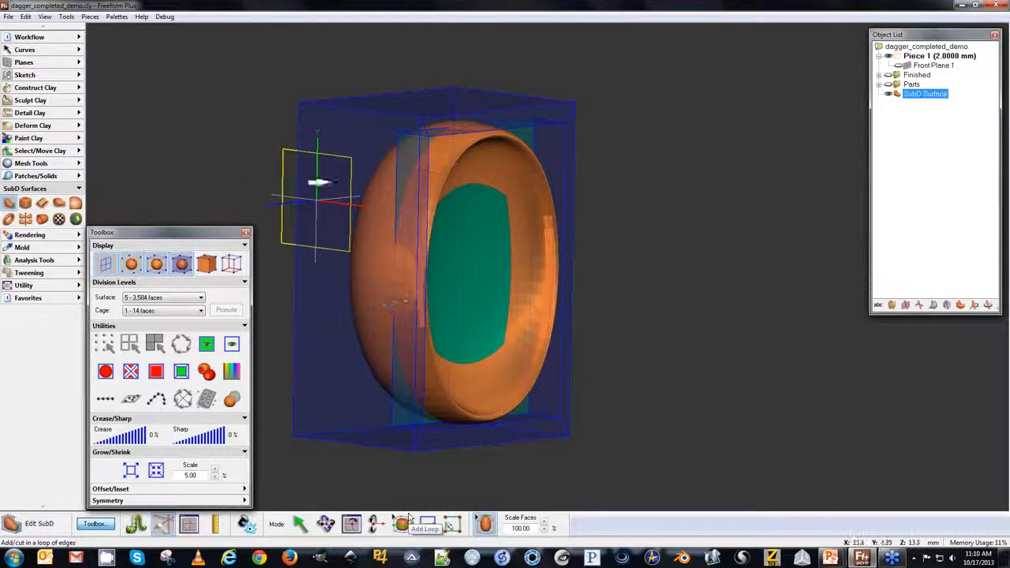
{"action": "left_click", "coordinate": [300, 523]}
{"action": "left_click", "coordinate": [499, 132]}
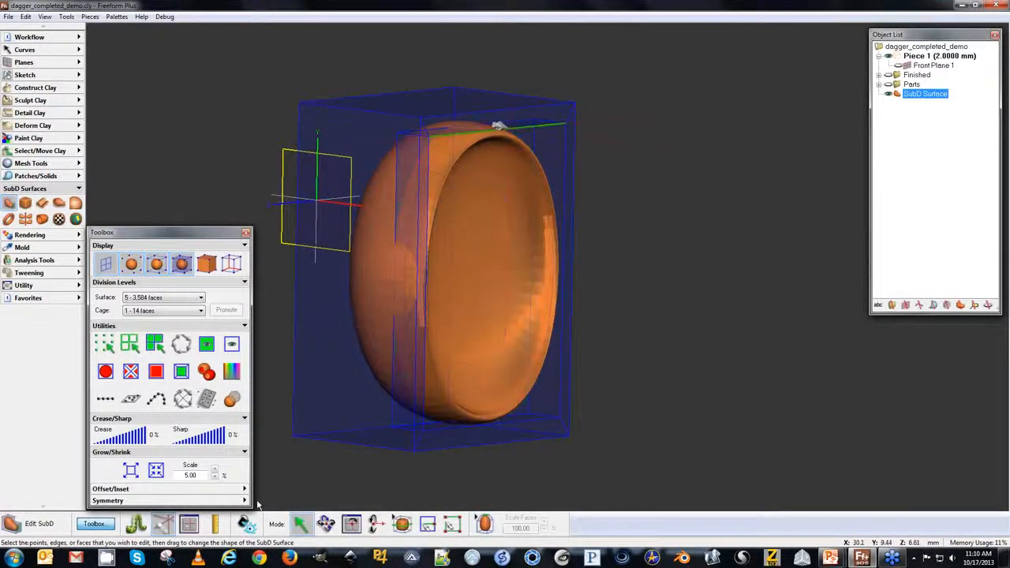
{"action": "left_click", "coordinate": [181, 345]}
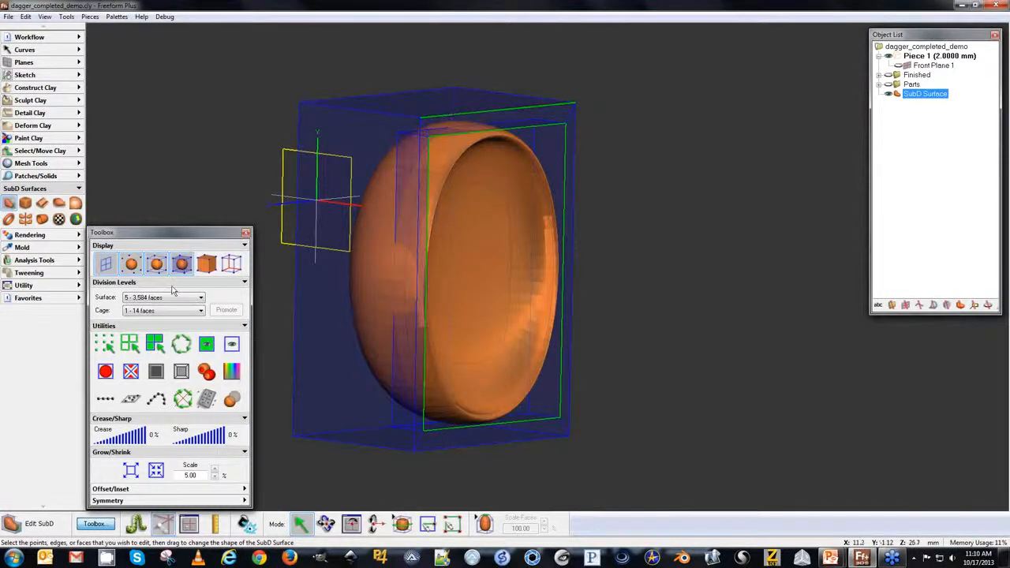
{"action": "left_click", "coordinate": [181, 346]}
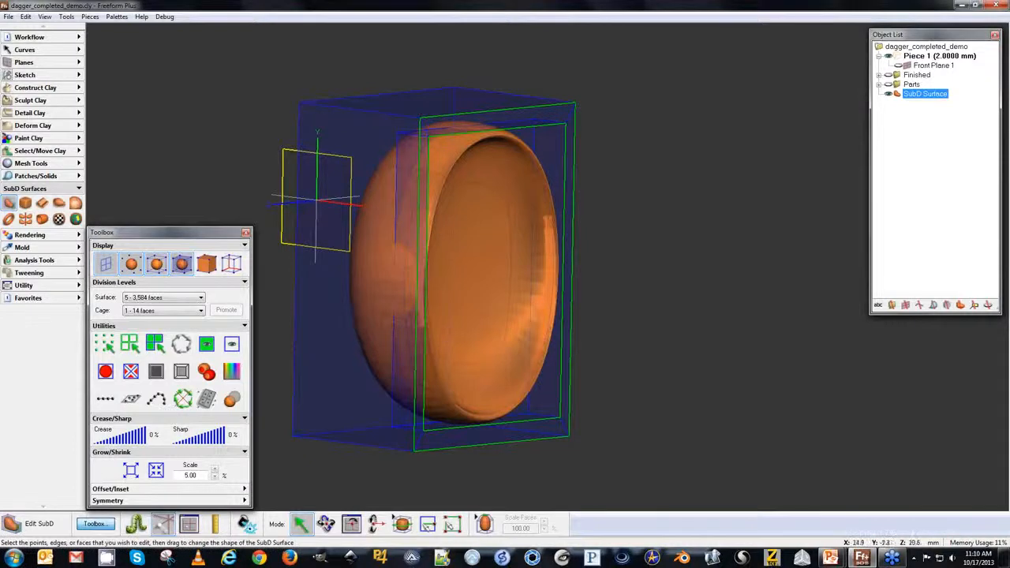
{"action": "left_click_drag", "start_coordinate": [98, 439], "coordinate": [135, 439]}
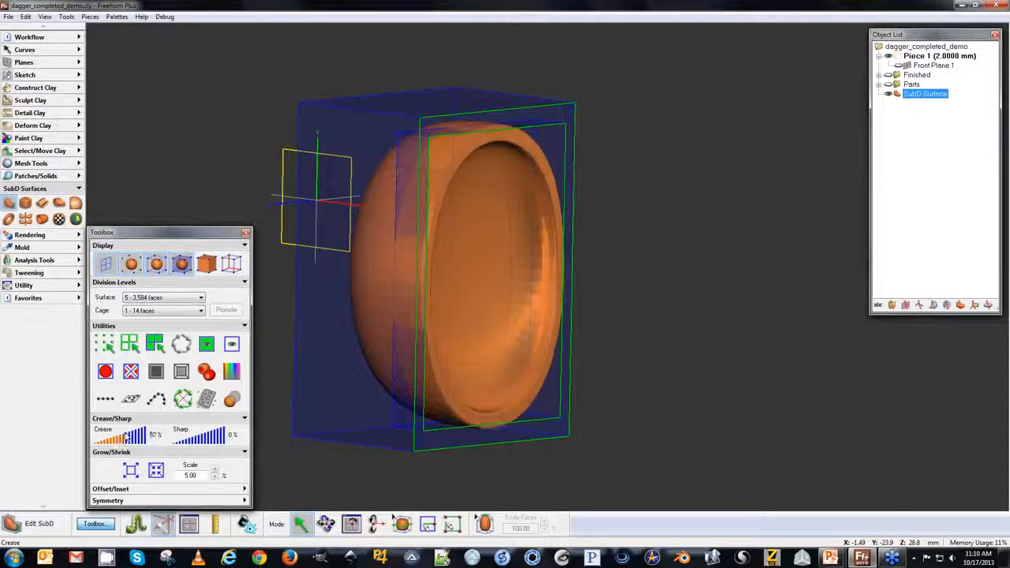
{"action": "middle_click_drag", "start_coordinate": [227, 322], "coordinate": [226, 321]}
{"action": "left_click_drag", "start_coordinate": [135, 433], "coordinate": [144, 434]}
{"action": "middle_click_drag", "start_coordinate": [254, 402], "coordinate": [255, 401]}
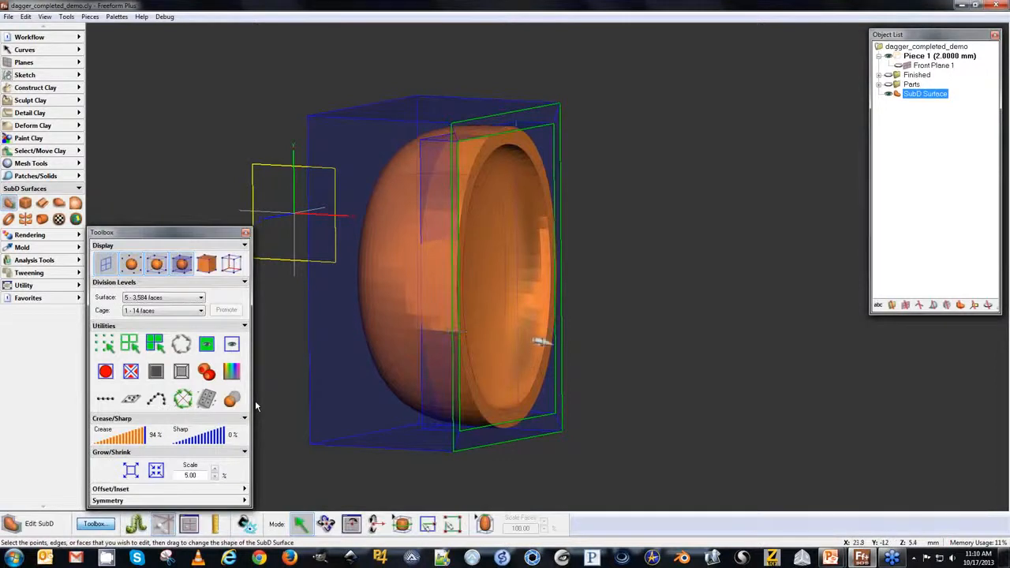
In front view, show the sketch plane with see-through on and pull the cage's right-hand corners inward to follow the sketch.
{"action": "key", "text": "Home"}
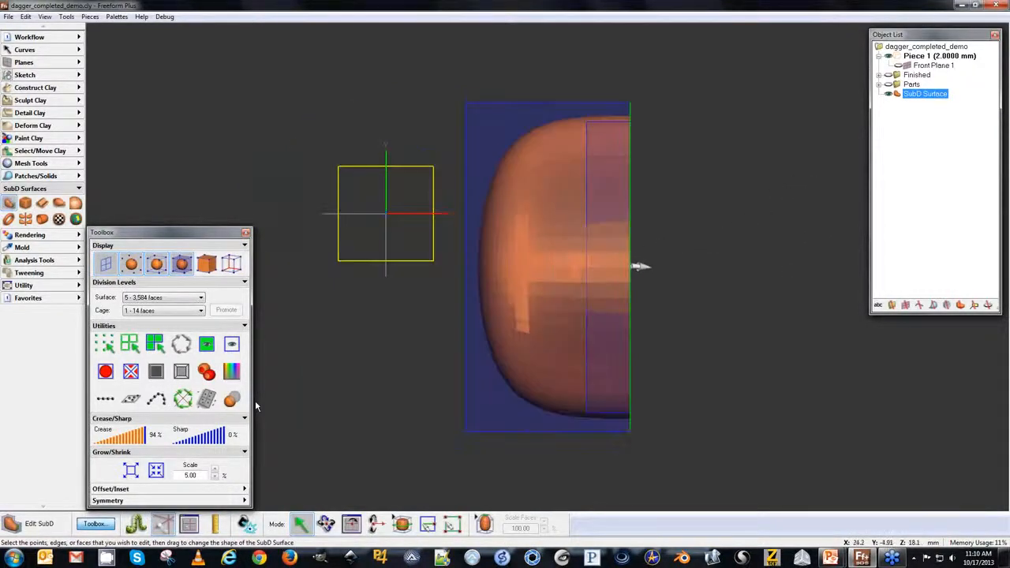
{"action": "left_click", "coordinate": [896, 71]}
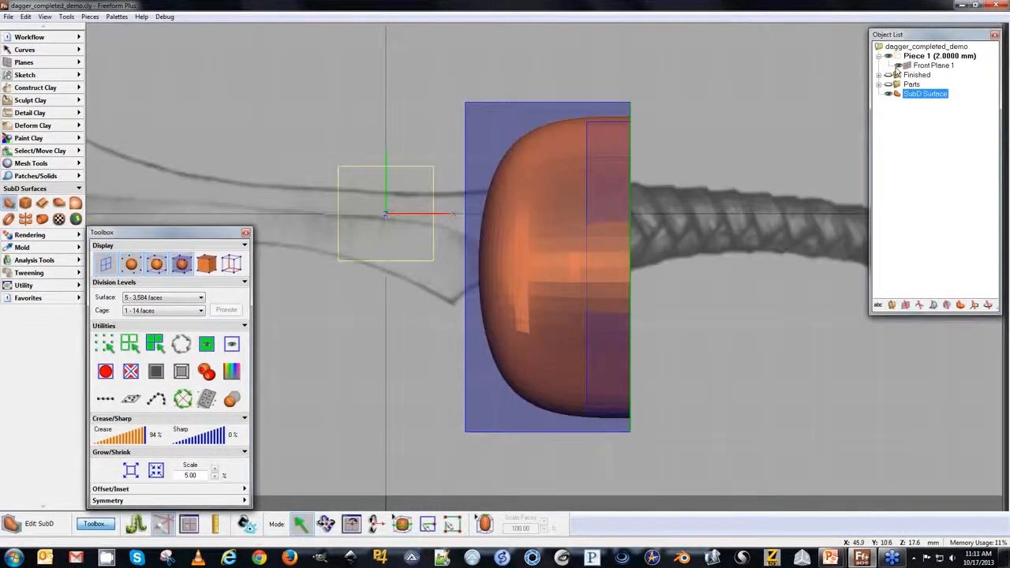
{"action": "left_click", "coordinate": [232, 402]}
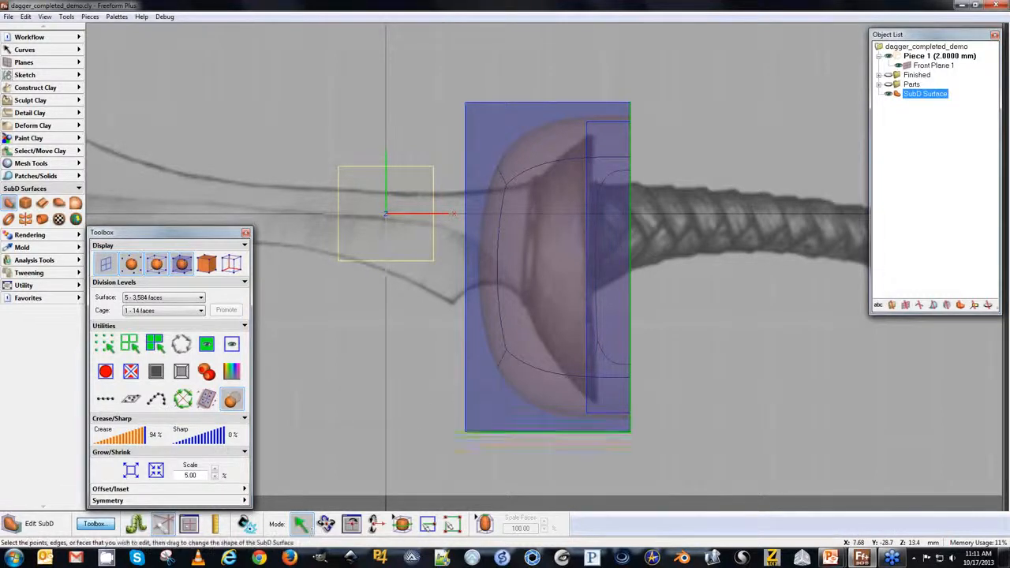
{"action": "left_click_drag", "start_coordinate": [557, 65], "coordinate": [671, 181]}
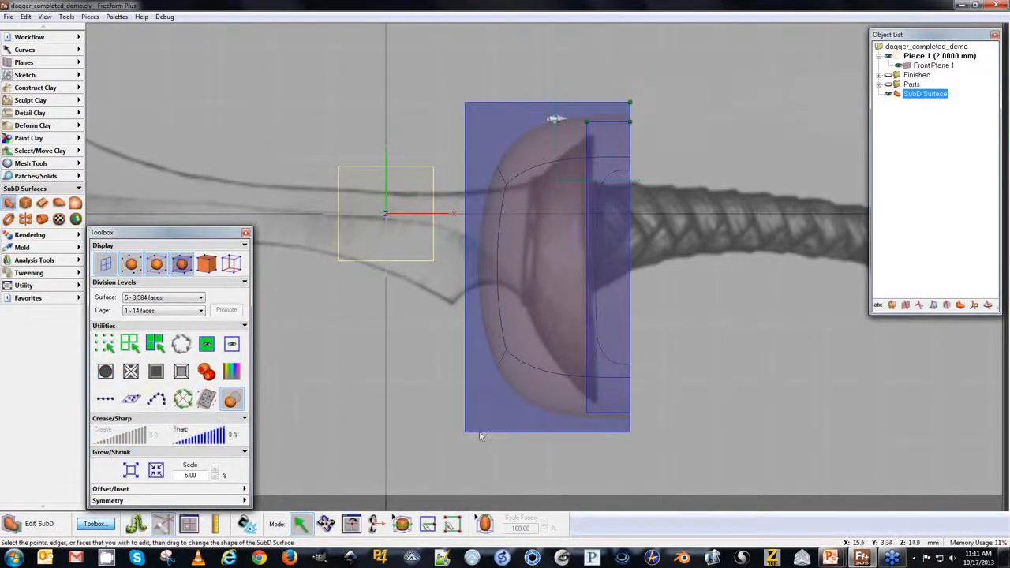
{"action": "left_click_drag", "start_coordinate": [570, 121], "coordinate": [531, 153]}
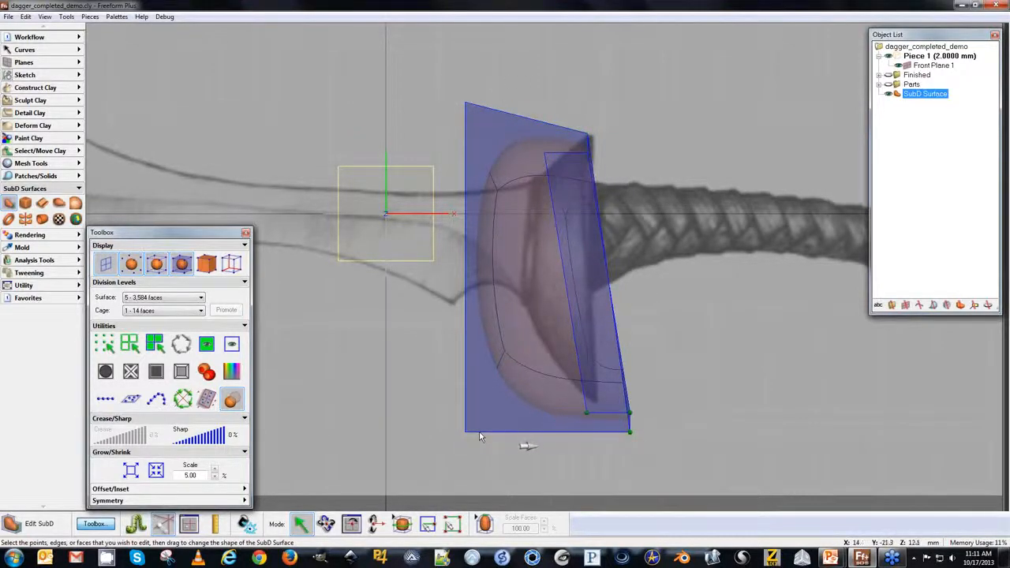
{"action": "left_click_drag", "start_coordinate": [619, 430], "coordinate": [585, 404]}
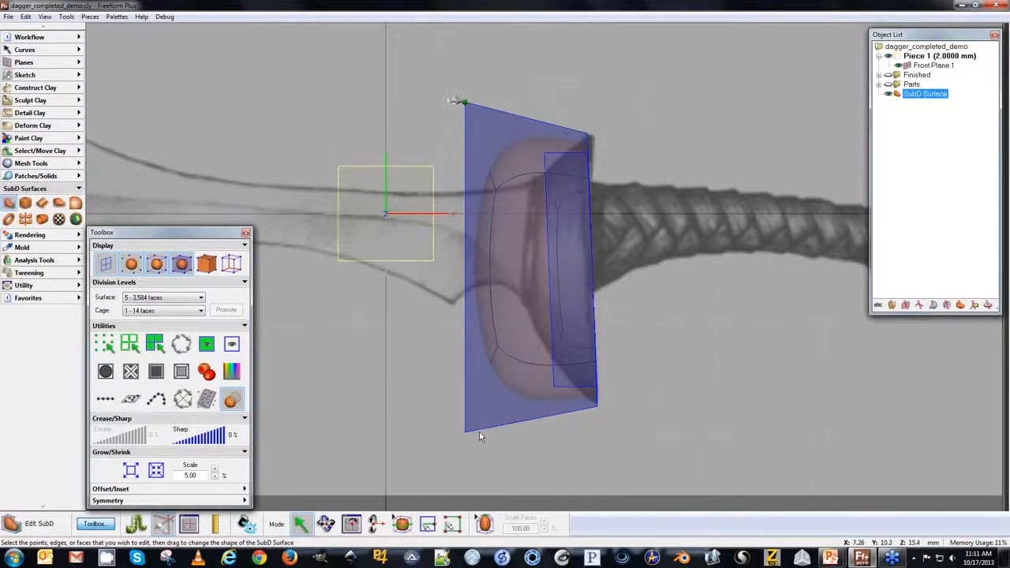
Pull the cage's left-hand corners inward to taper the guard, turn see-through off, and raise the top corner slightly.
{"action": "left_click_drag", "start_coordinate": [464, 102], "coordinate": [506, 161]}
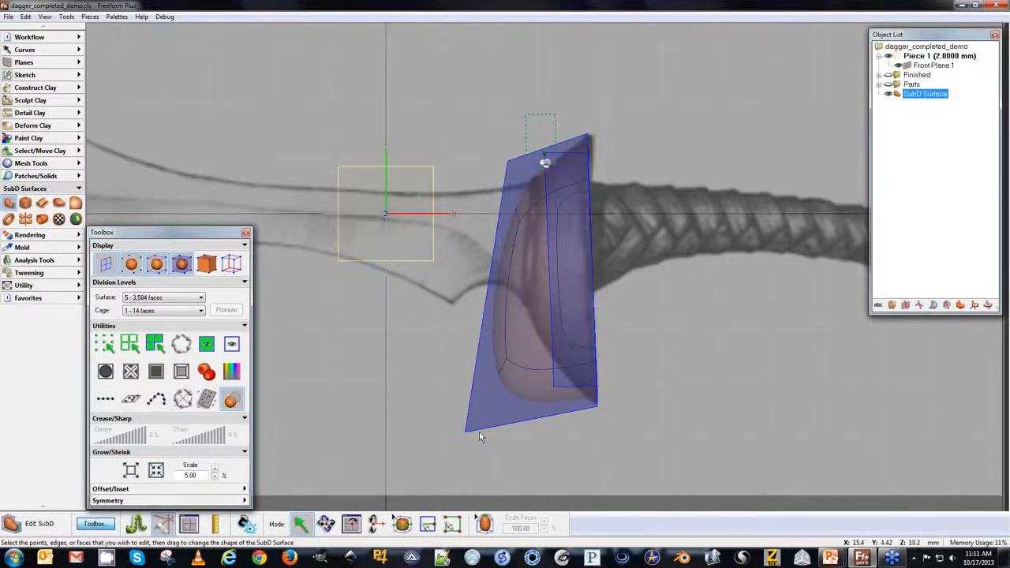
{"action": "left_click", "coordinate": [537, 150]}
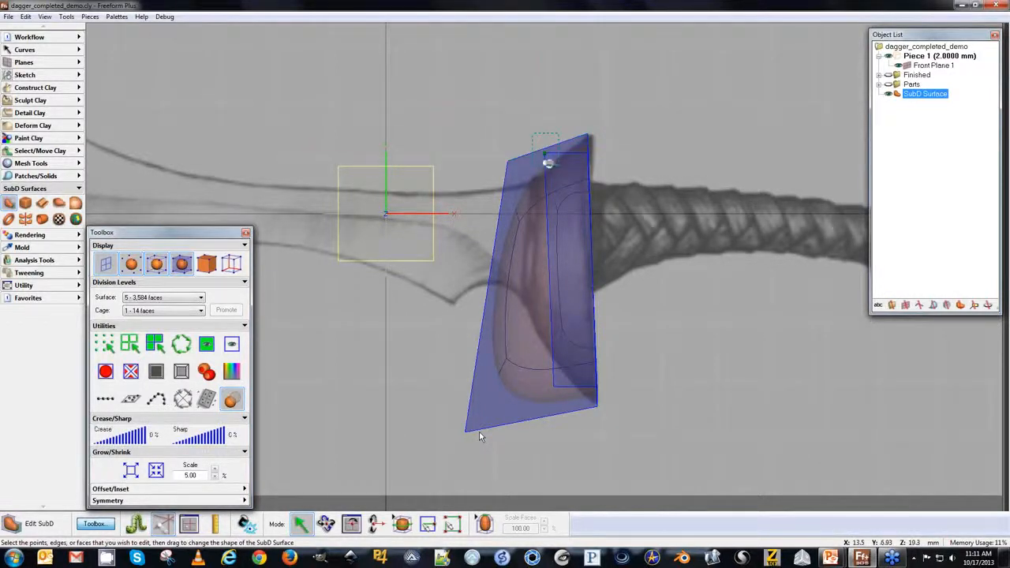
{"action": "left_click", "coordinate": [538, 149]}
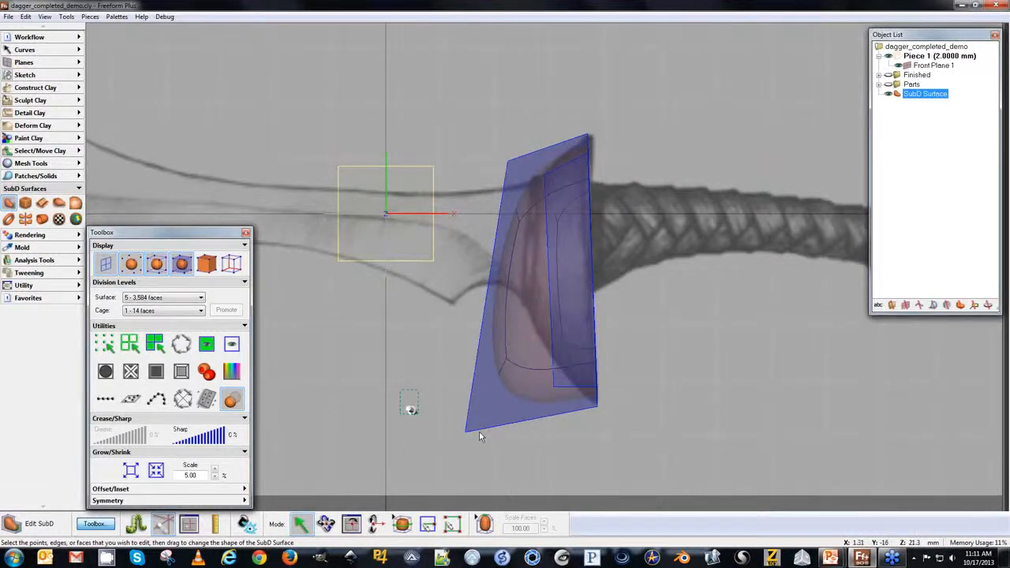
{"action": "left_click_drag", "start_coordinate": [464, 430], "coordinate": [524, 355]}
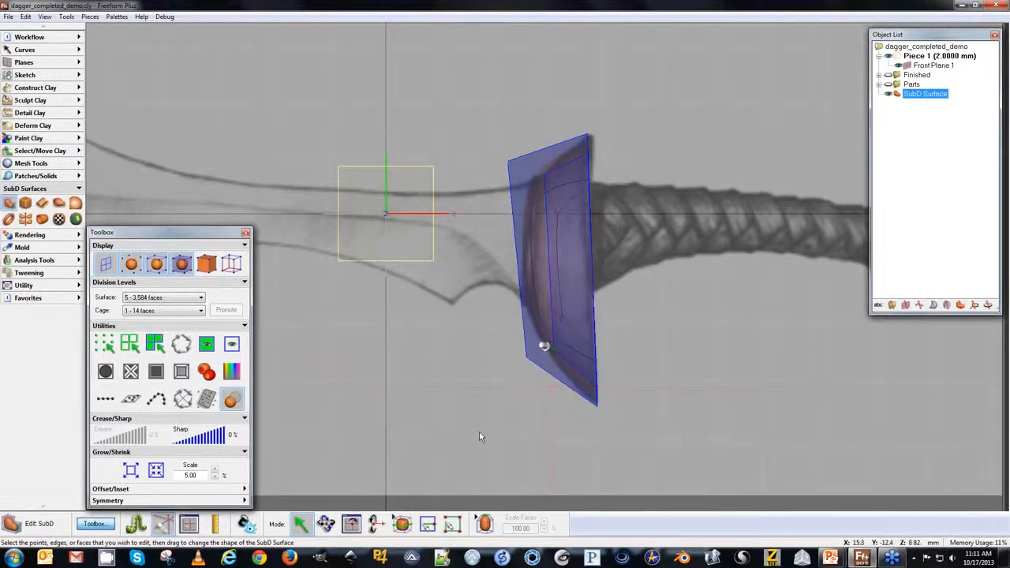
{"action": "left_click", "coordinate": [235, 401]}
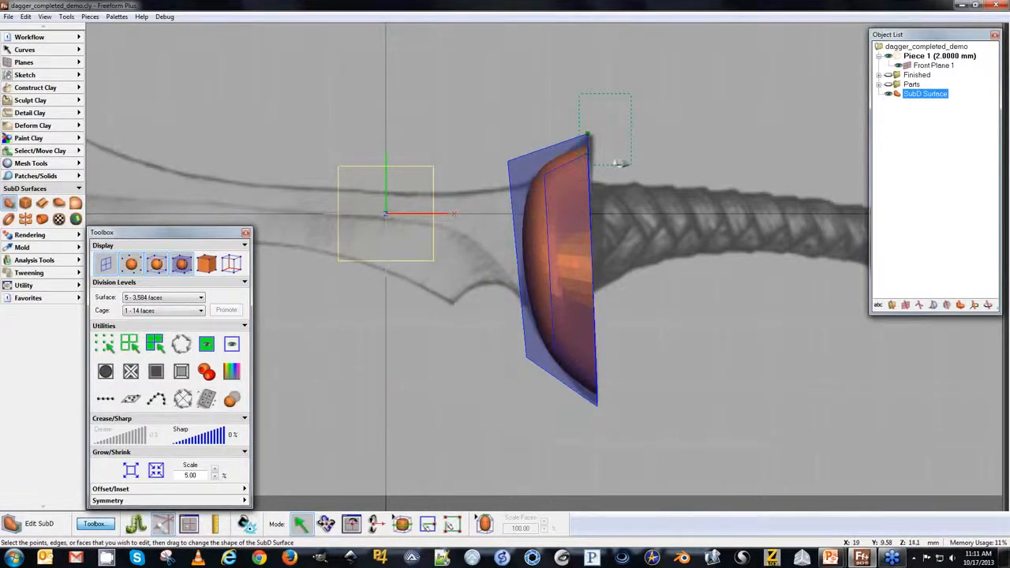
{"action": "mouse_move", "coordinate": [588, 135]}
{"action": "left_mouse_down"}
{"action": "mouse_move", "coordinate": [588, 111]}
{"action": "mouse_move", "coordinate": [588, 119]}
{"action": "left_mouse_up"}
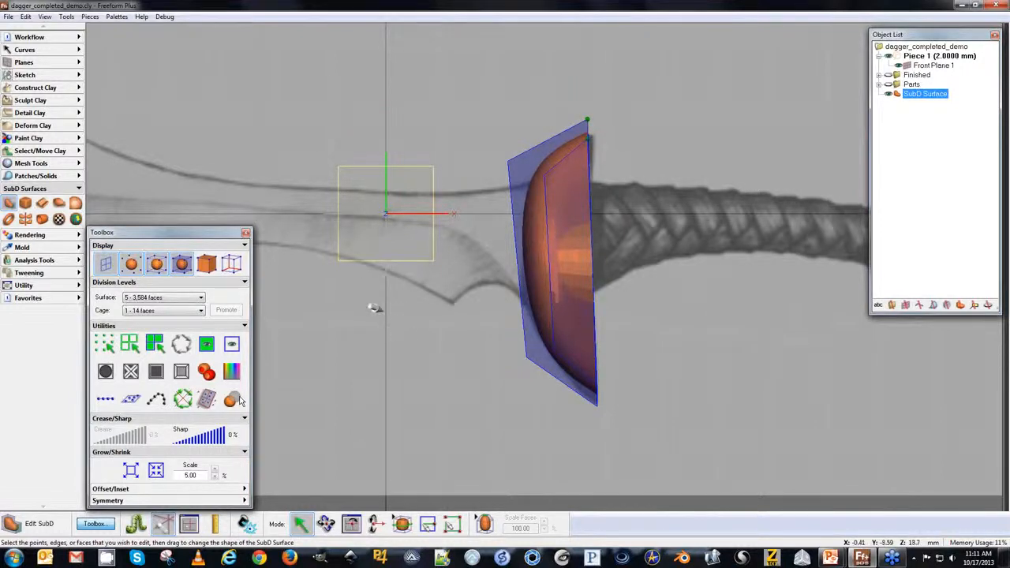
Hide the sketch plane and pull the cage's bottom edge slightly inward.
{"action": "key", "text": "p"}
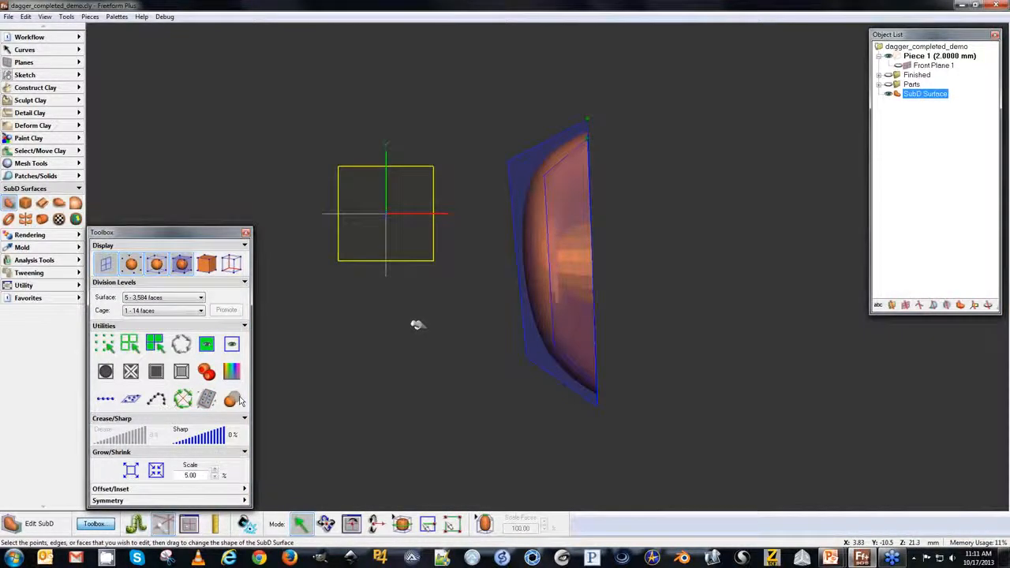
{"action": "middle_click_drag", "start_coordinate": [339, 347], "coordinate": [692, 355]}
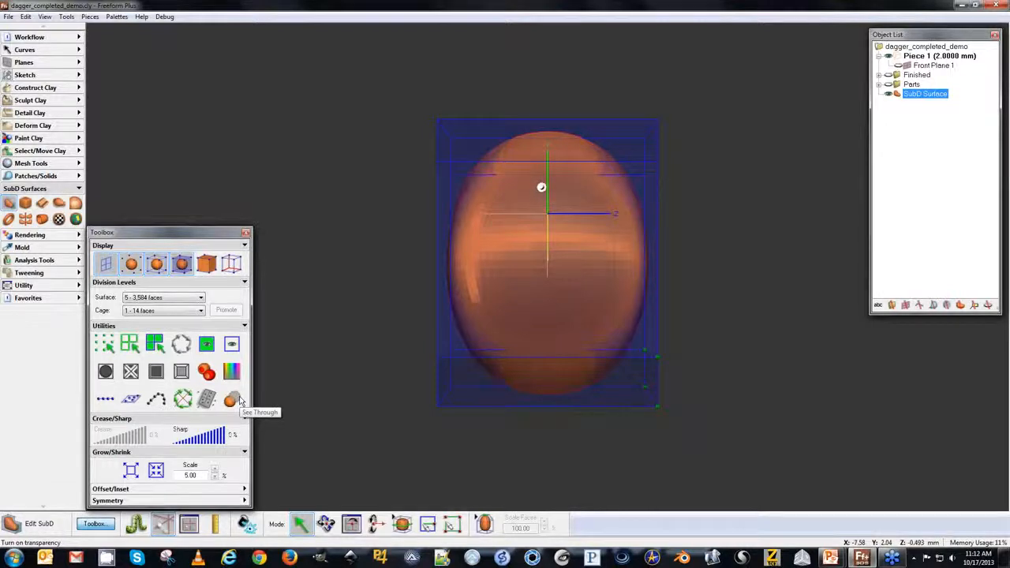
{"action": "middle_click_drag", "start_coordinate": [562, 221], "coordinate": [430, 208]}
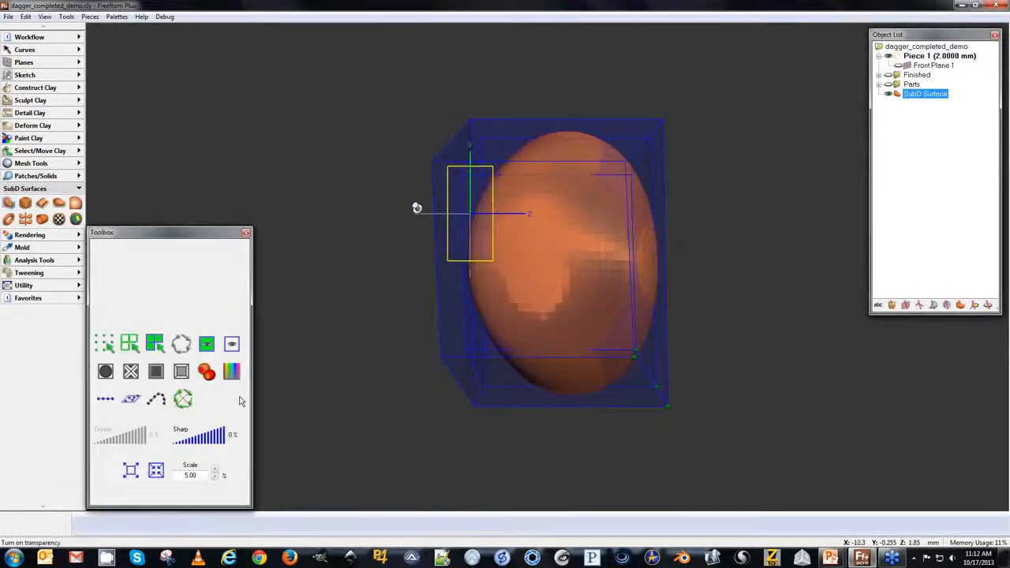
{"action": "left_click_drag", "start_coordinate": [651, 402], "coordinate": [631, 400]}
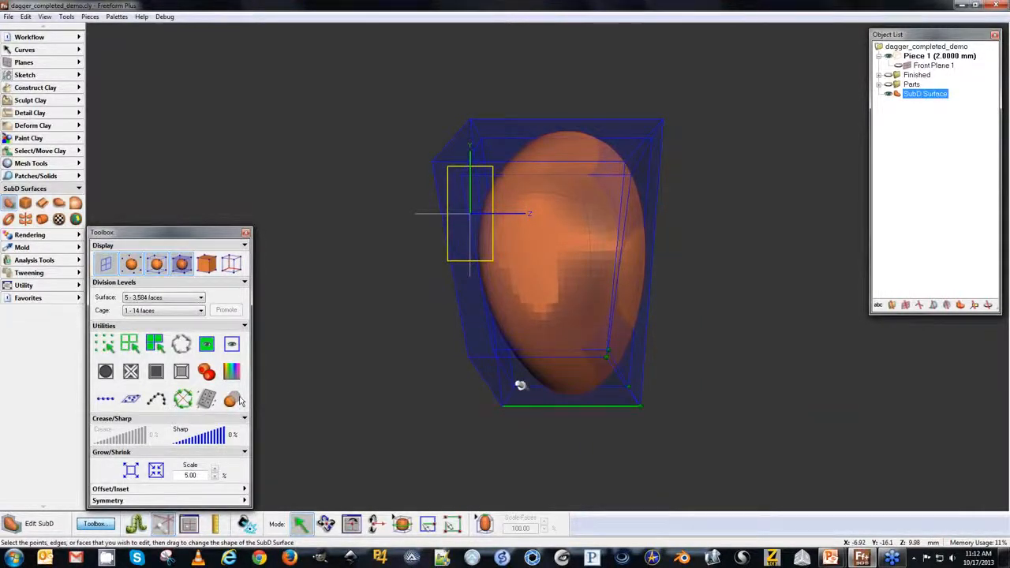
{"action": "key", "text": "Left"}
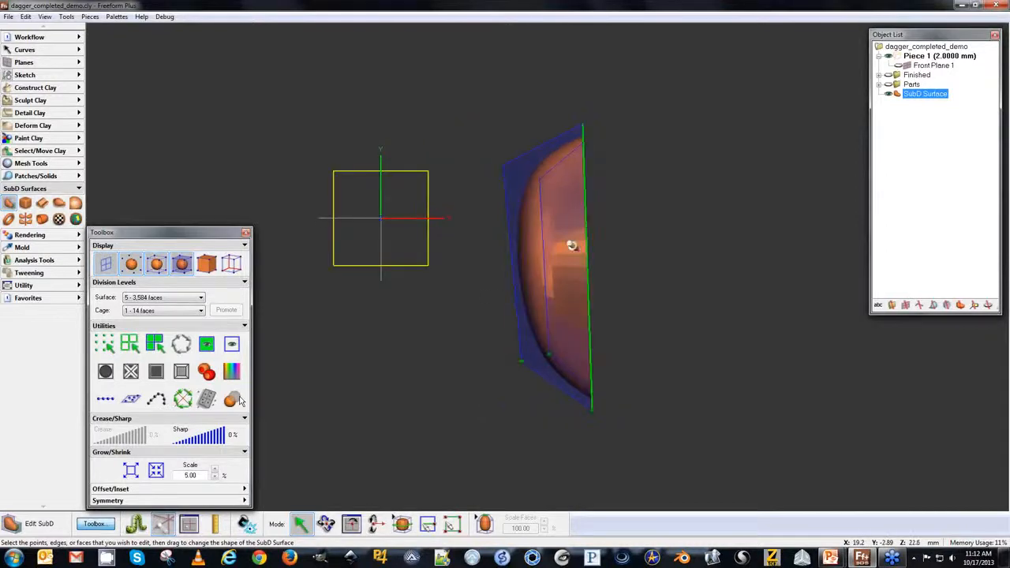
{"action": "middle_click_drag", "start_coordinate": [442, 298], "coordinate": [462, 388]}
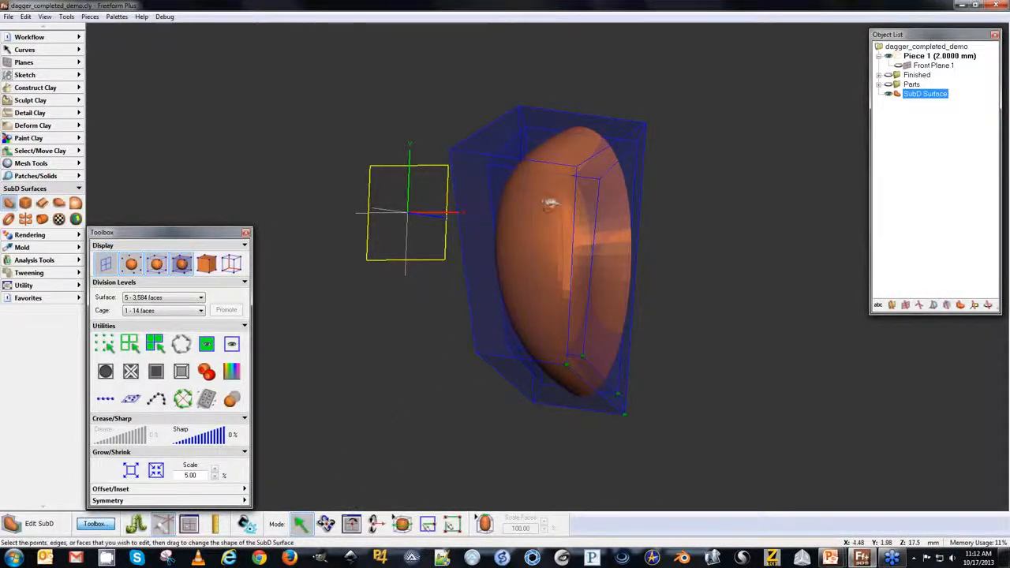
Add a face loop around the cage's front face and shrink it in several 5% Grow/Shrink steps.
{"action": "left_click", "coordinate": [490, 225]}
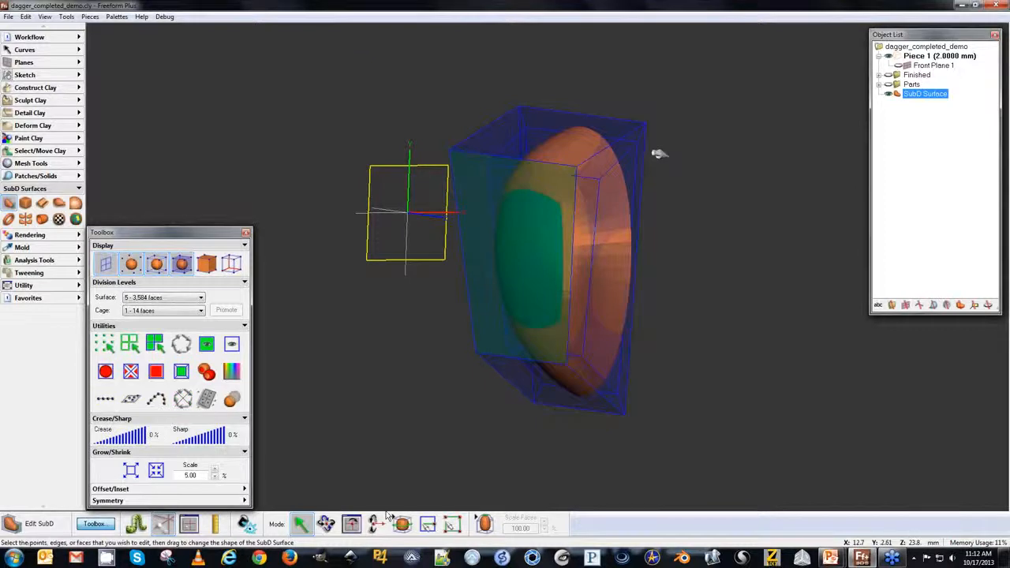
{"action": "left_click", "coordinate": [182, 373]}
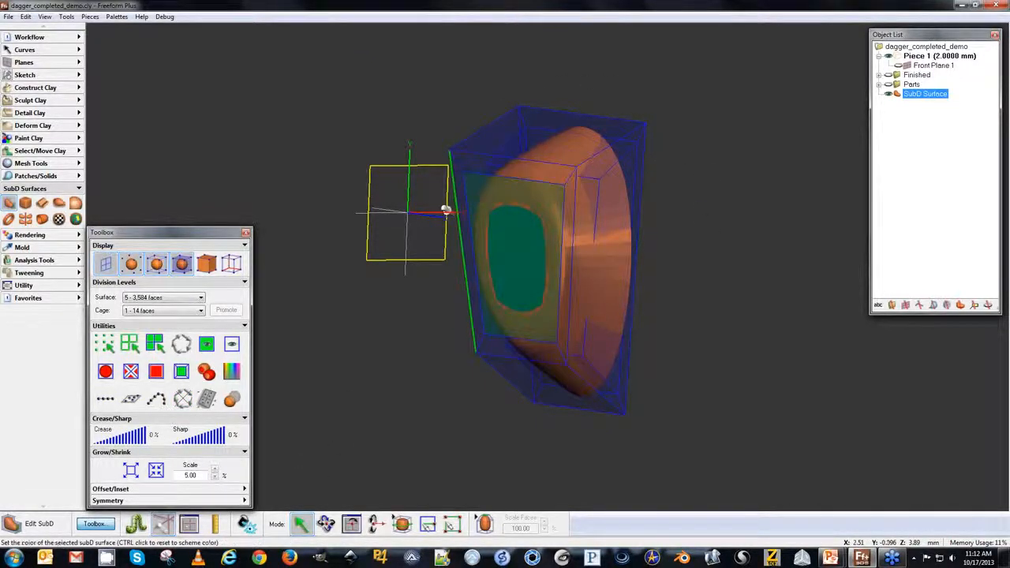
{"action": "left_click_drag", "start_coordinate": [495, 172], "coordinate": [469, 176]}
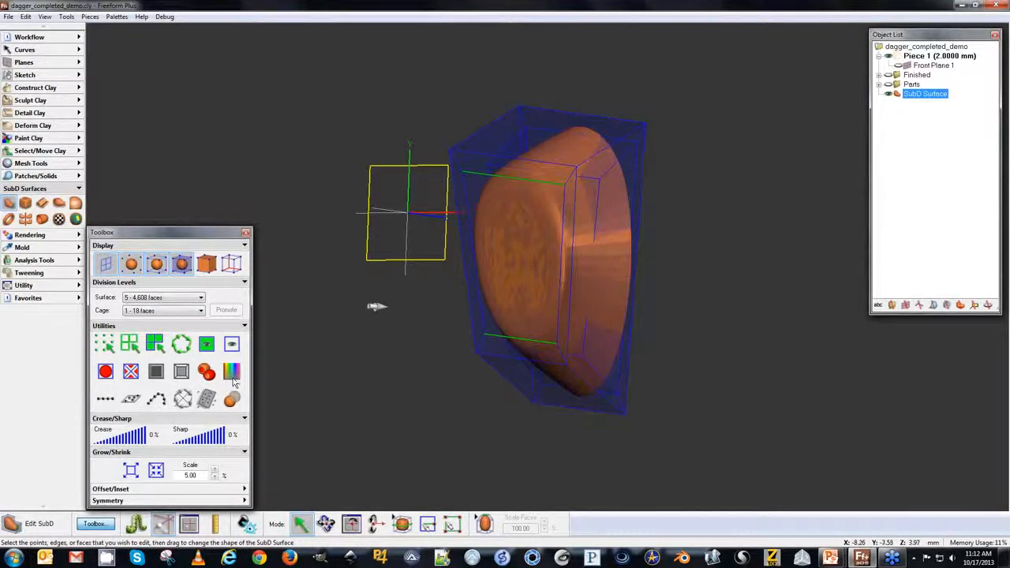
{"action": "left_click", "coordinate": [156, 471]}
{"action": "left_click", "coordinate": [156, 471]}
{"action": "left_click", "coordinate": [157, 471]}
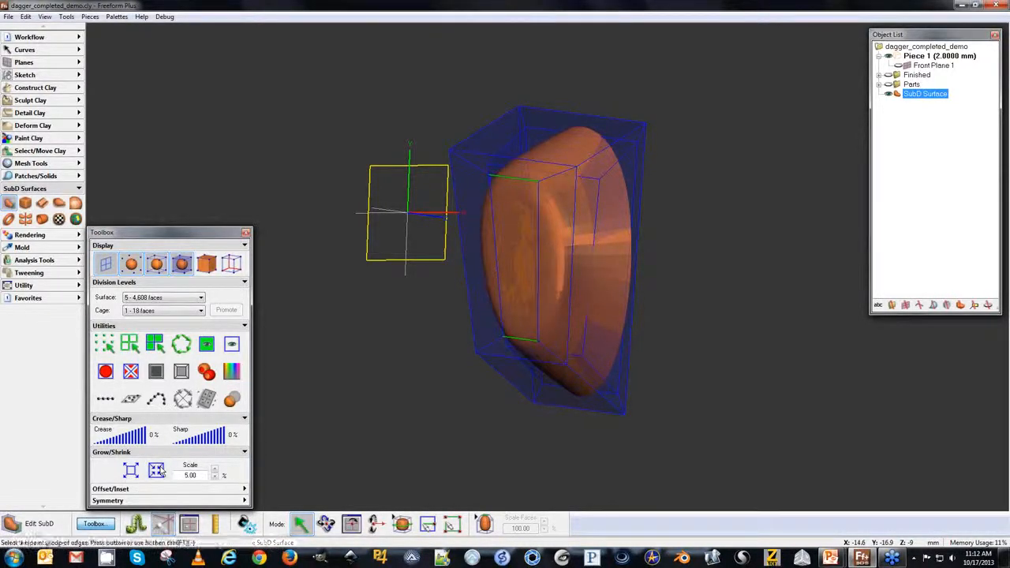
{"action": "left_click", "coordinate": [160, 471]}
{"action": "left_click", "coordinate": [160, 471]}
{"action": "left_click", "coordinate": [161, 471]}
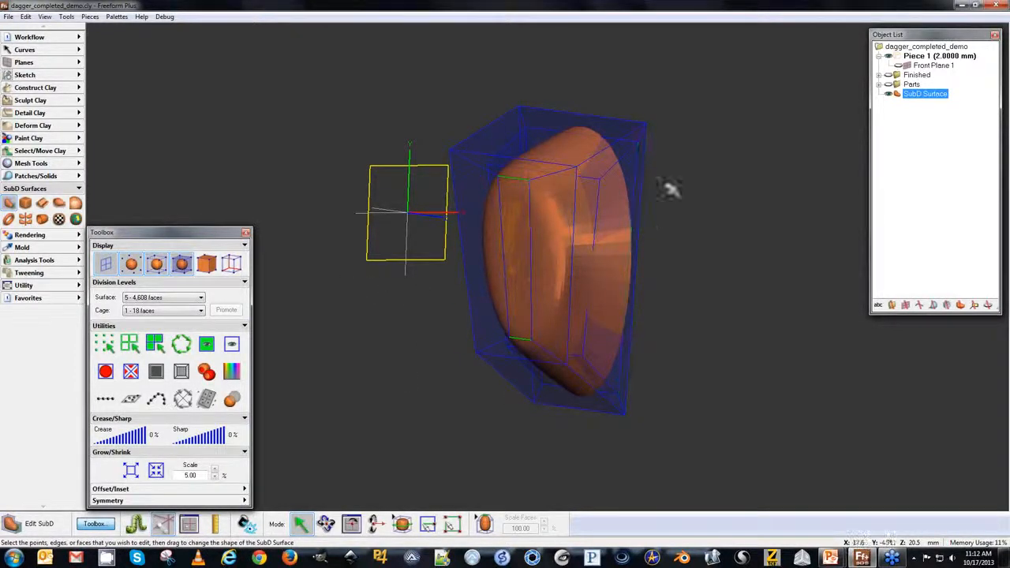
Show the sketch plane in see-through mode, set the Grow/Shrink scale to 1%, and leave SubD surface editing.
{"action": "key", "text": "p"}
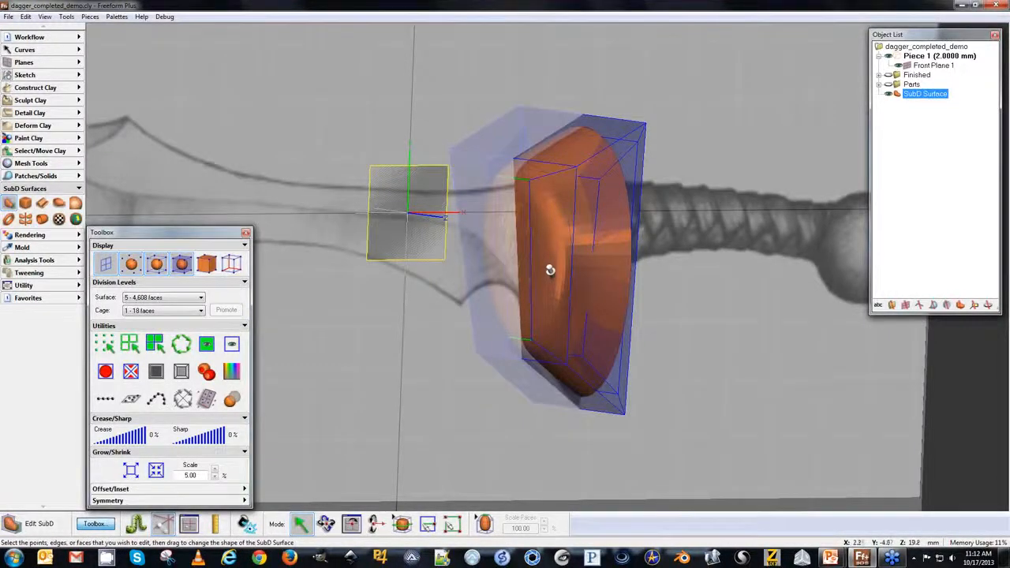
{"action": "key", "text": "n"}
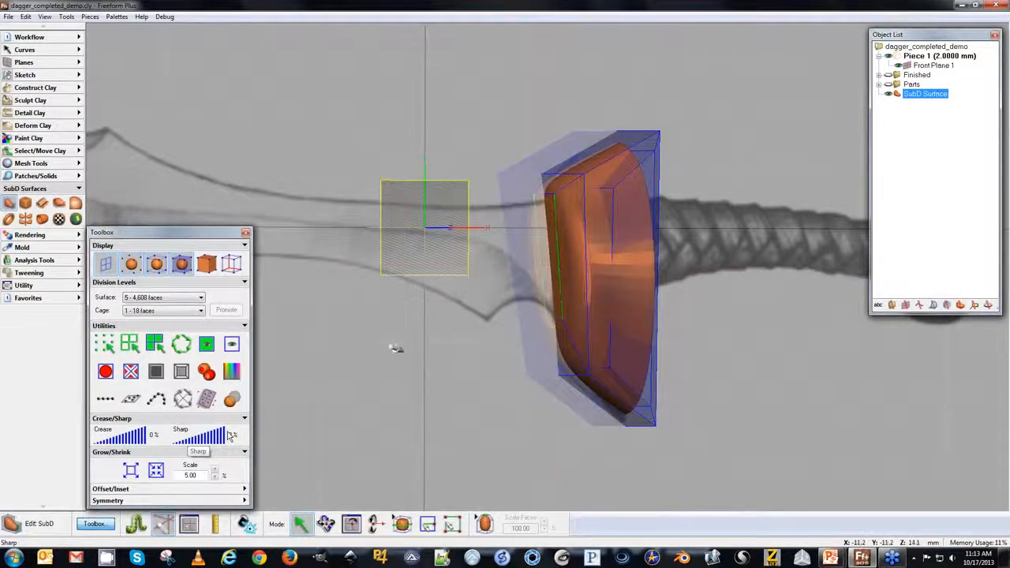
{"action": "left_click", "coordinate": [424, 418]}
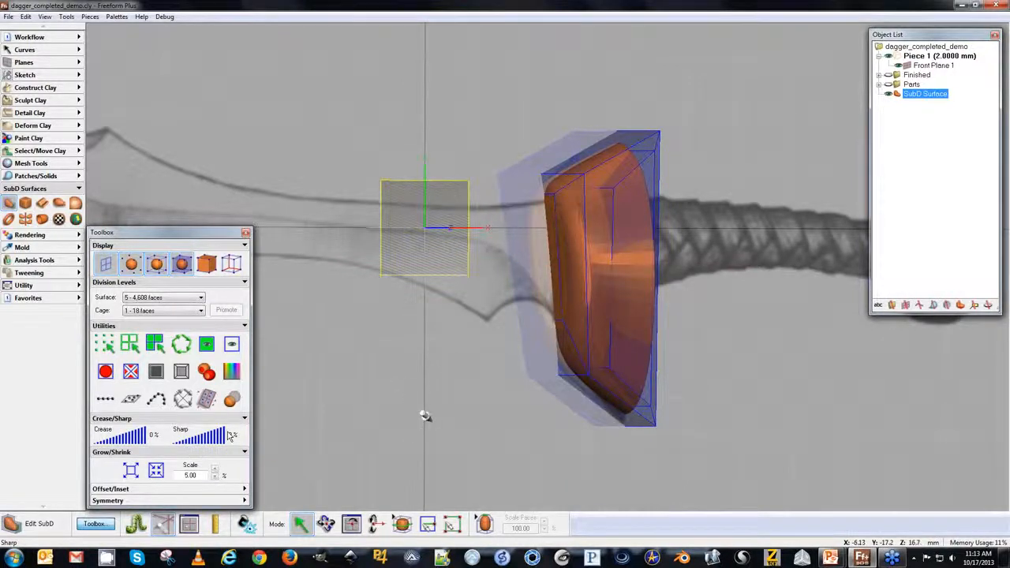
{"action": "type", "text": "1"}
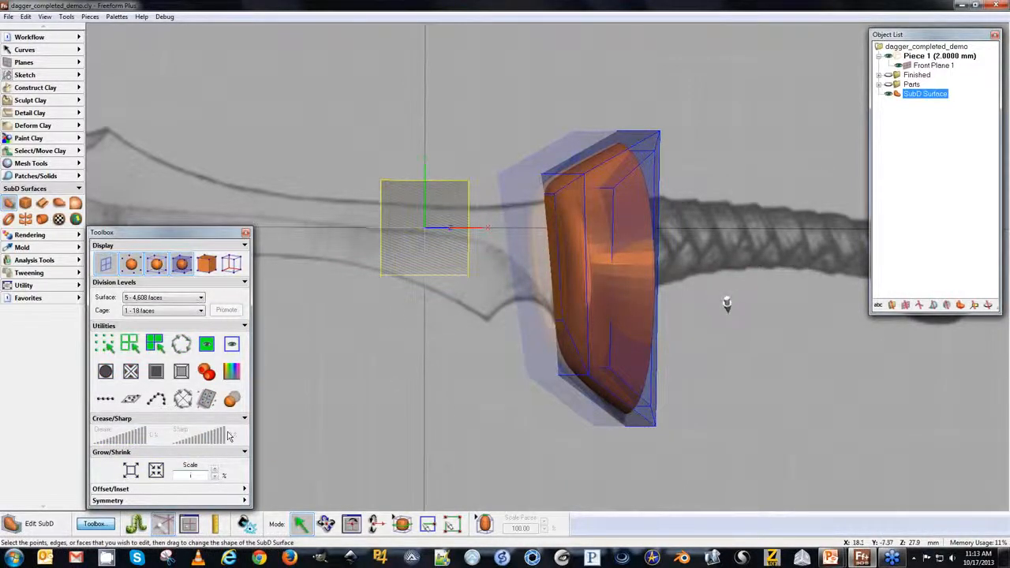
{"action": "left_click", "coordinate": [924, 149]}
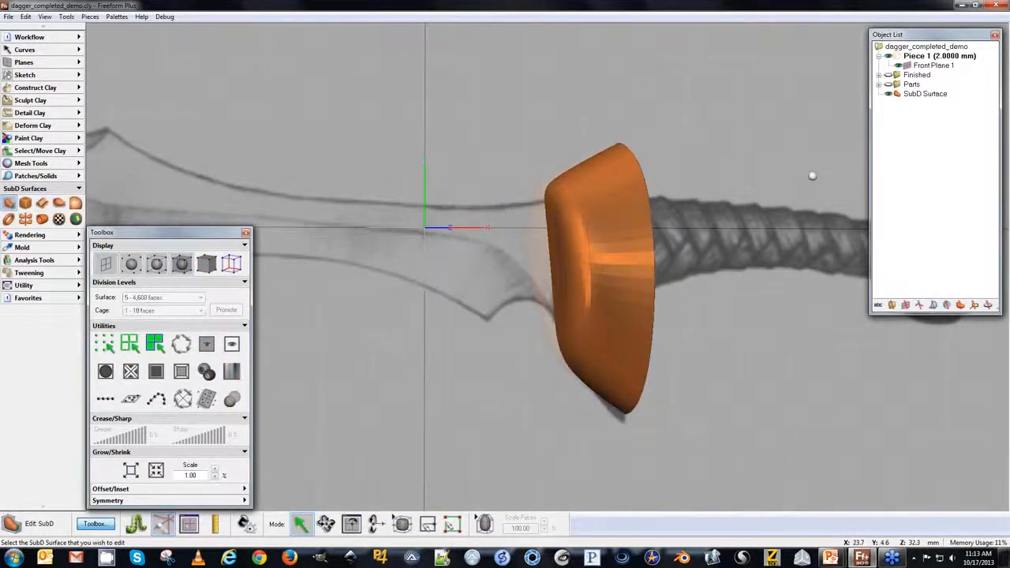
{"action": "key", "text": "space"}
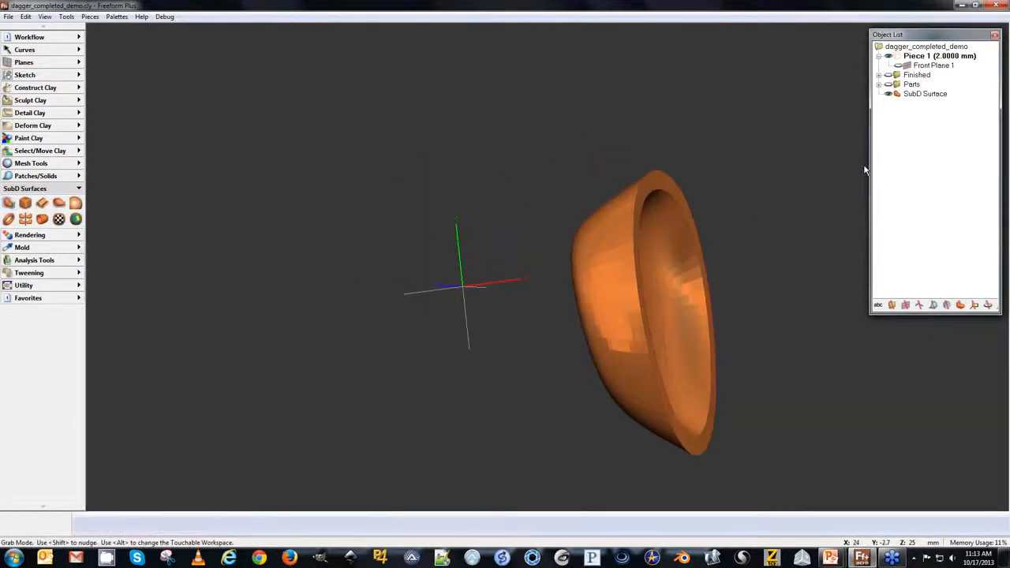
Reselect the SubD surface and extrude the guard's front face slightly inward to start a recess.
{"action": "left_click", "coordinate": [616, 194]}
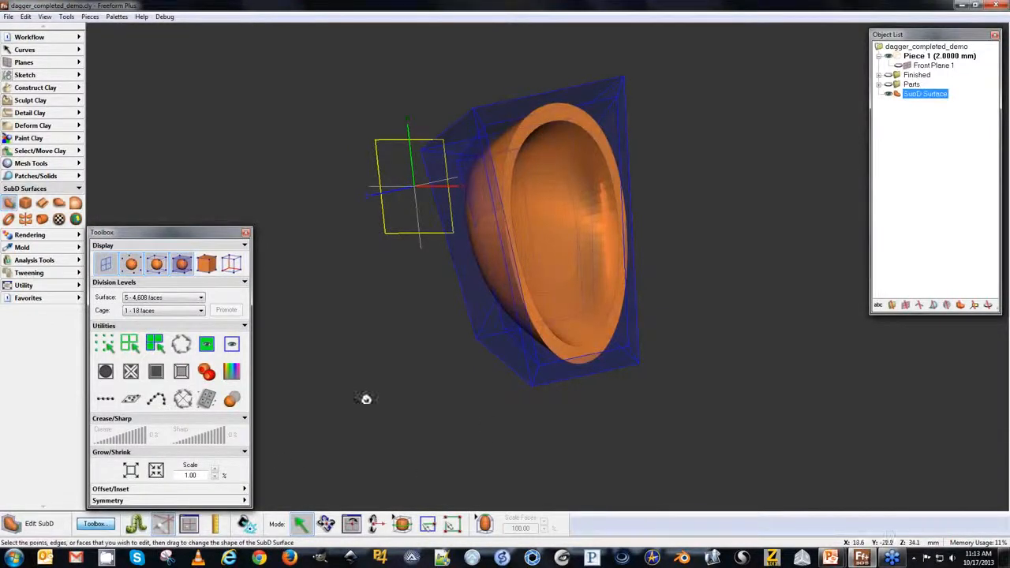
{"action": "left_click", "coordinate": [548, 200]}
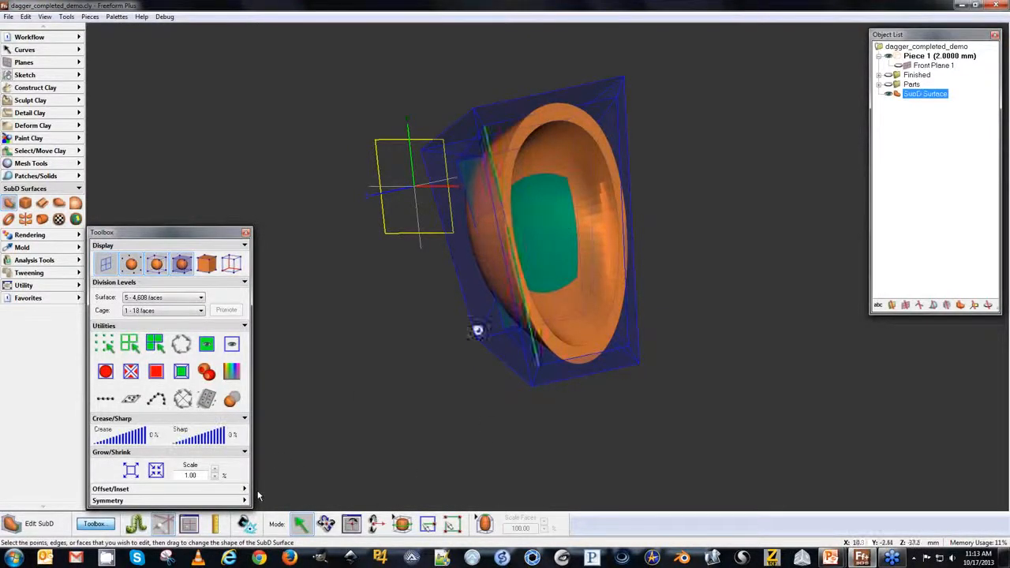
{"action": "left_click", "coordinate": [182, 374]}
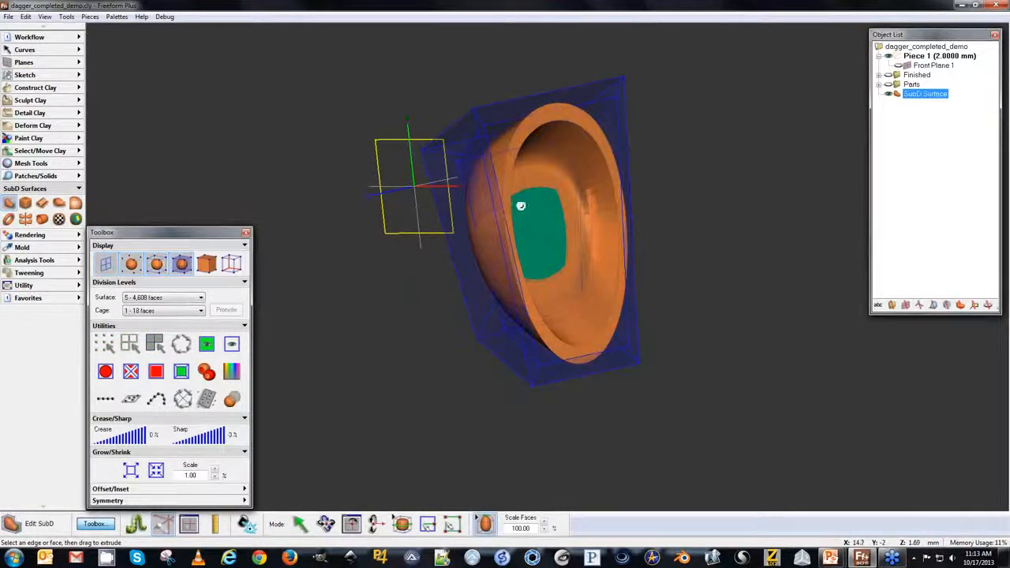
{"action": "left_click_drag", "start_coordinate": [536, 202], "coordinate": [551, 202]}
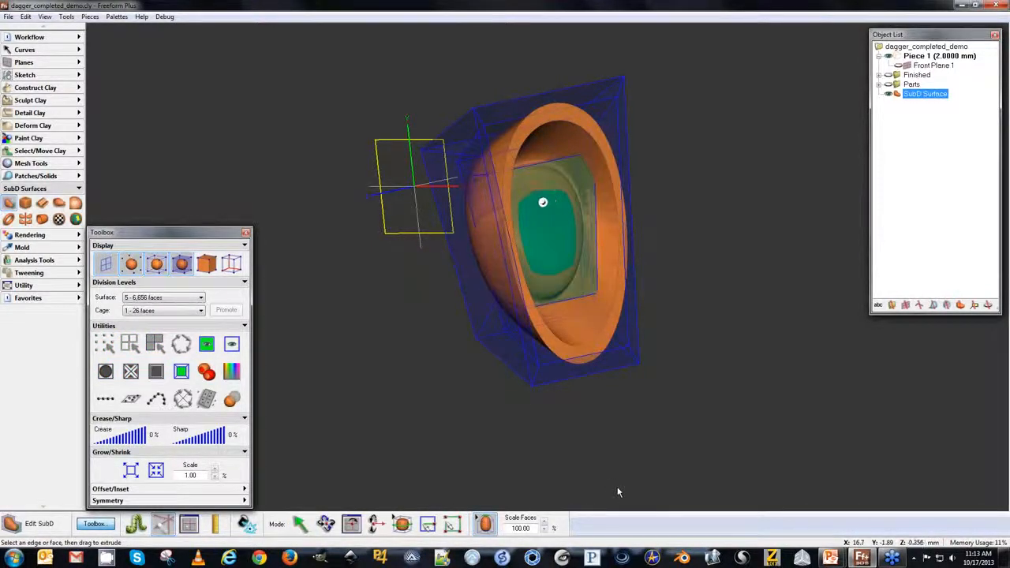
Select the four edges around the front recess and set their crease to 74%.
{"action": "key", "text": "space"}
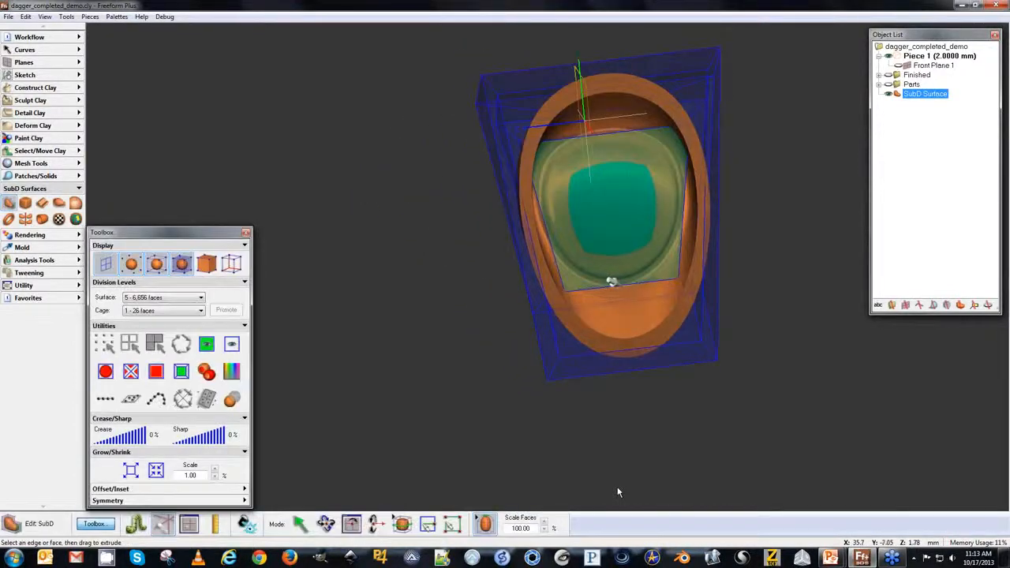
{"action": "left_click", "coordinate": [610, 279]}
{"action": "left_click", "coordinate": [300, 524]}
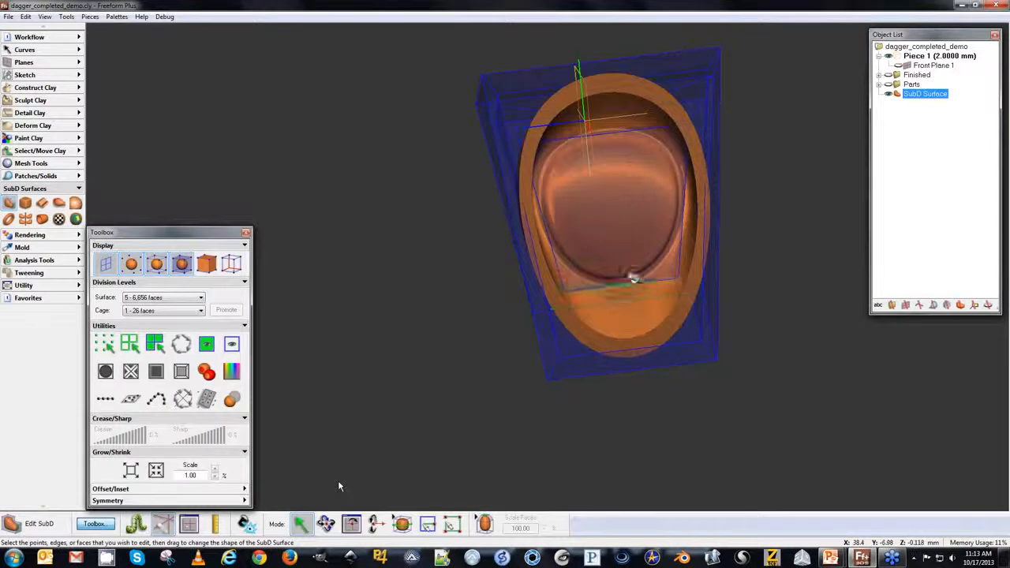
{"action": "left_click", "coordinate": [623, 280]}
{"action": "left_click", "coordinate": [606, 130], "text": "shift"}
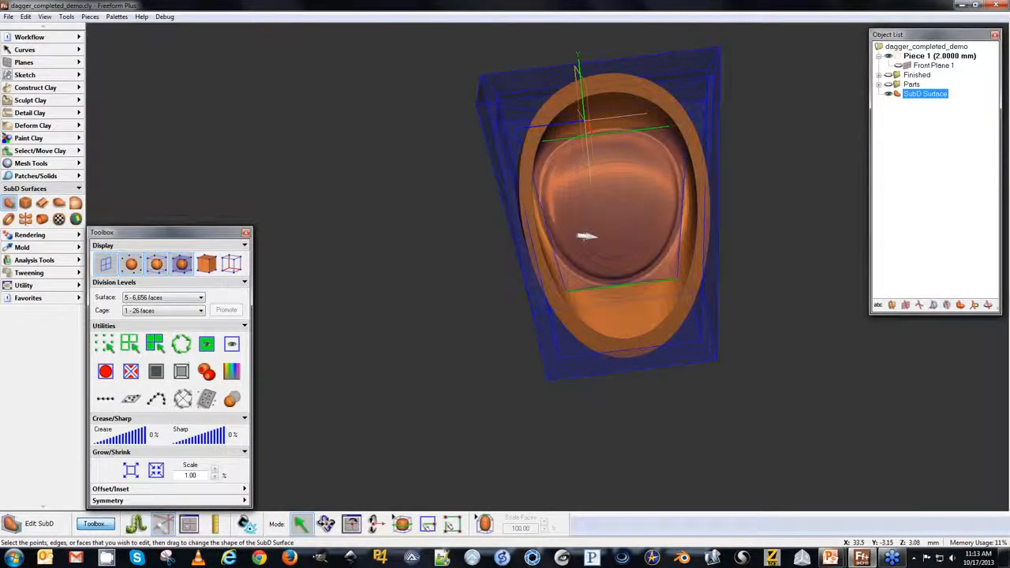
{"action": "left_click", "coordinate": [521, 224], "text": "shift"}
{"action": "left_click_drag", "start_coordinate": [521, 224], "coordinate": [513, 220]}
{"action": "left_click", "coordinate": [514, 221], "text": "shift"}
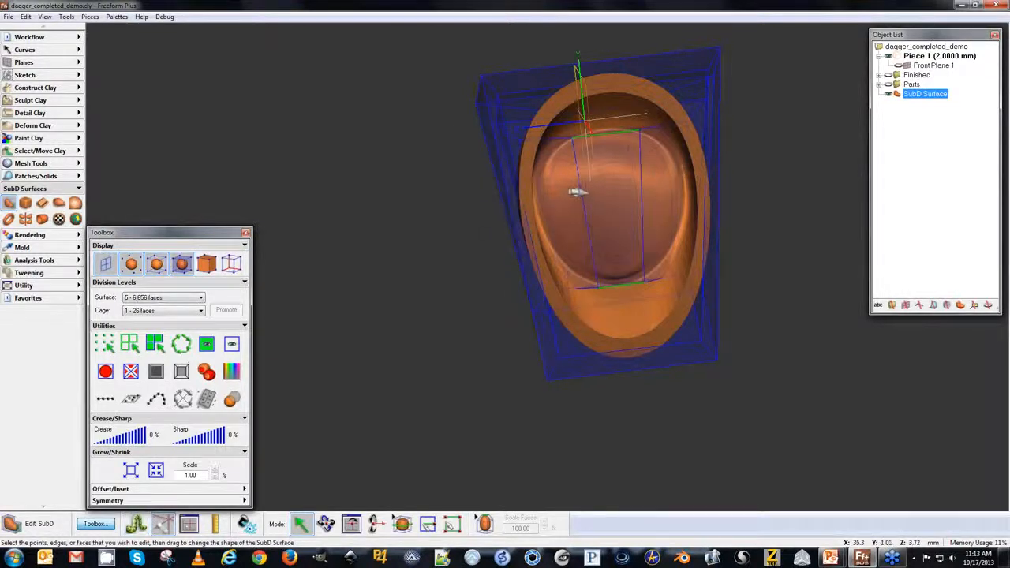
{"action": "left_click", "coordinate": [582, 191], "text": "shift"}
{"action": "left_click", "coordinate": [643, 205], "text": "shift"}
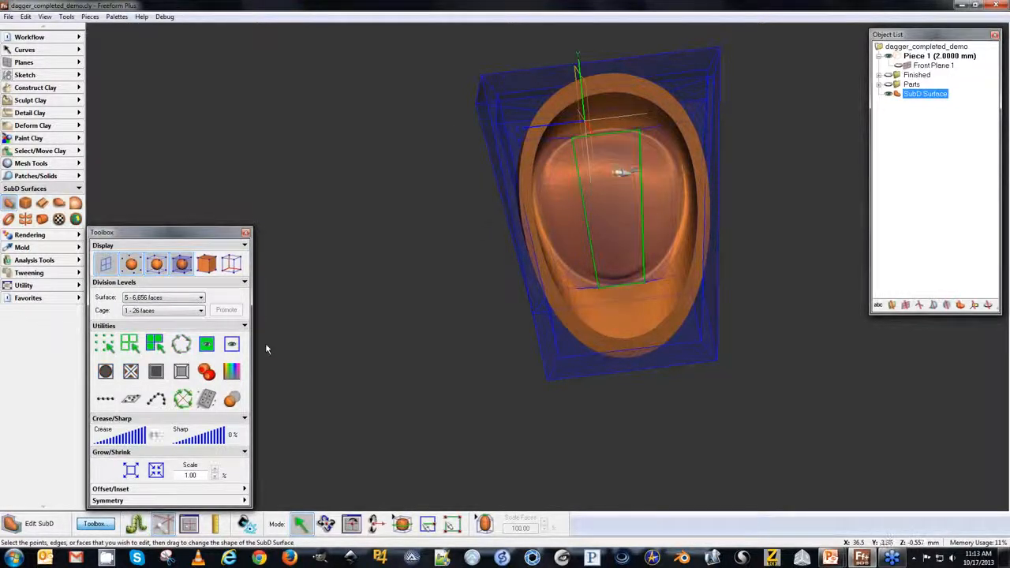
{"action": "left_click_drag", "start_coordinate": [99, 438], "coordinate": [135, 444]}
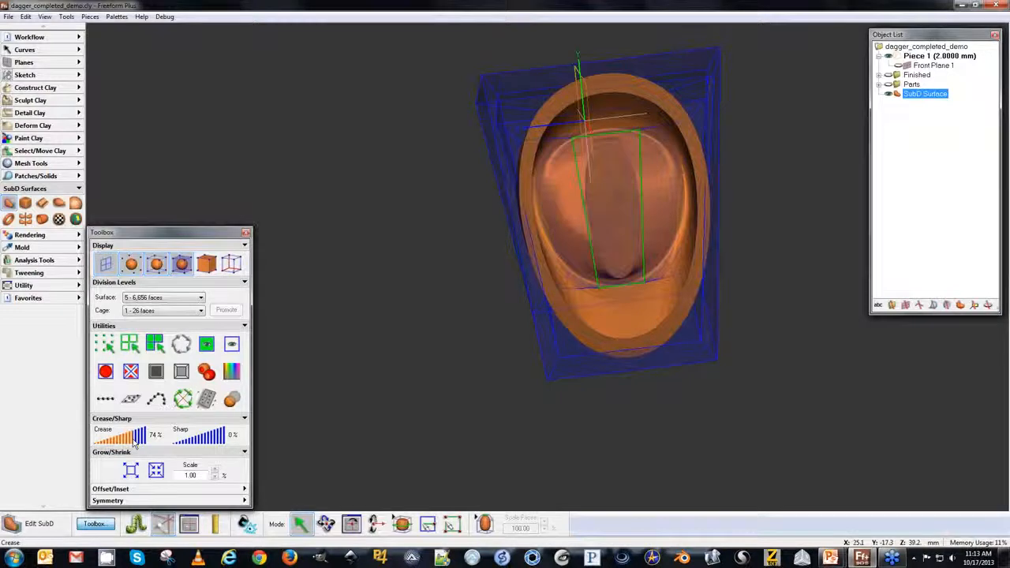
On the guard's back side, select the narrow face and extrude it slightly outward.
{"action": "middle_click_drag", "start_coordinate": [334, 431], "coordinate": [332, 432]}
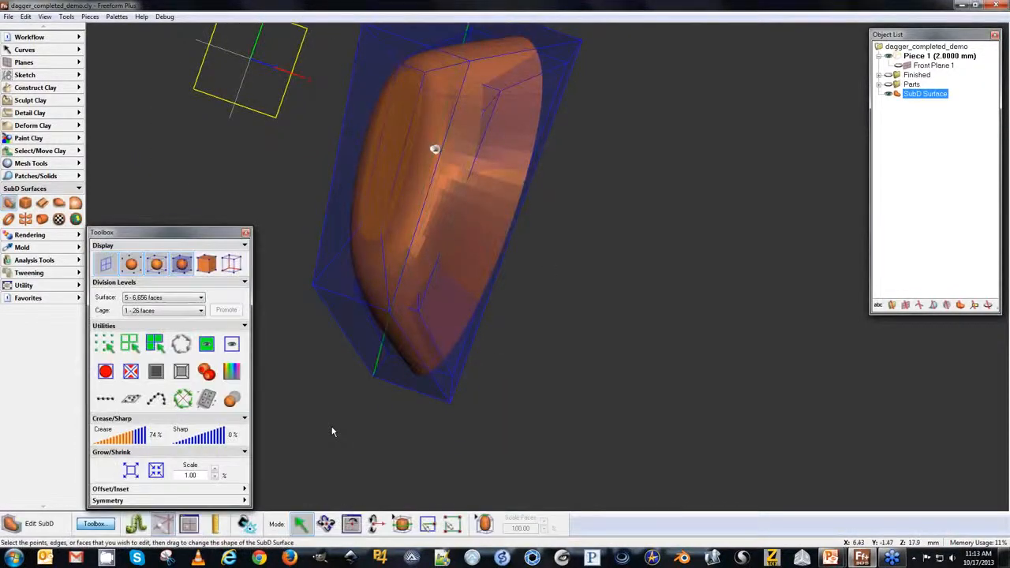
{"action": "left_click", "coordinate": [384, 150]}
{"action": "left_click", "coordinate": [483, 524]}
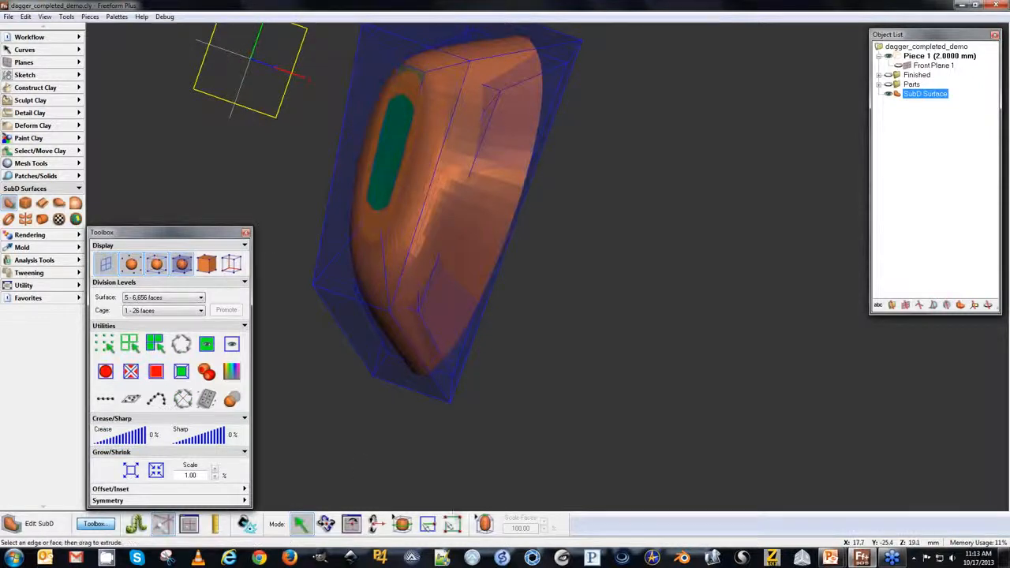
{"action": "mouse_move", "coordinate": [398, 123]}
{"action": "left_mouse_down"}
{"action": "mouse_move", "coordinate": [379, 115]}
{"action": "mouse_move", "coordinate": [409, 119]}
{"action": "left_mouse_up"}
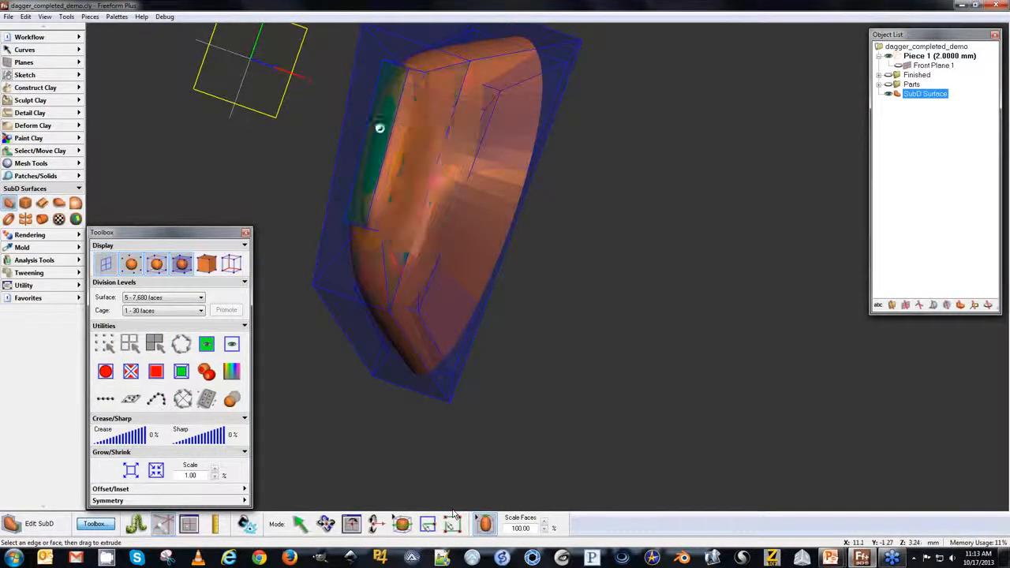
Select the edges around the back extrusion, set their crease to 54%, and leave surface editing.
{"action": "left_click", "coordinate": [300, 525]}
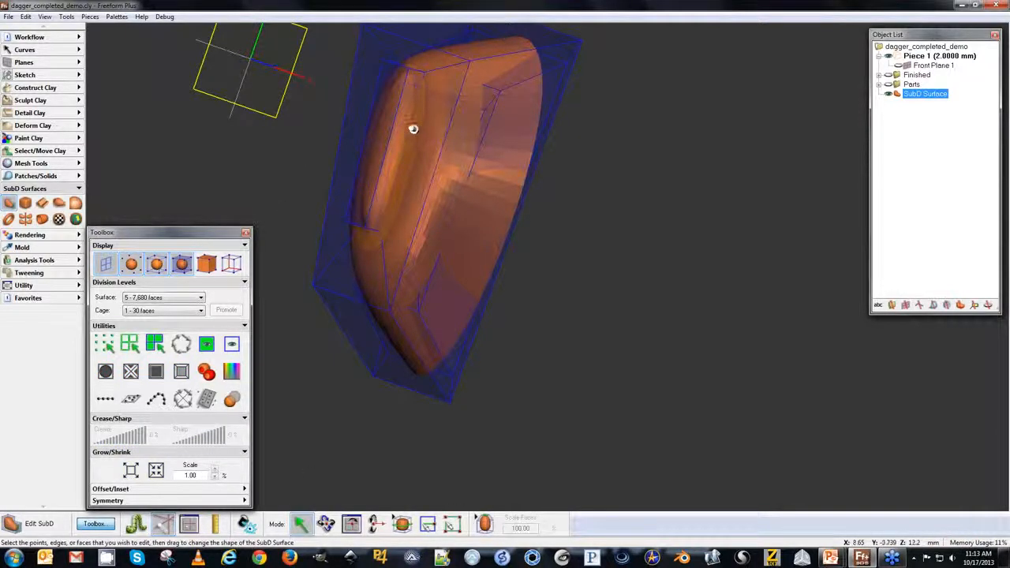
{"action": "left_click", "coordinate": [385, 130]}
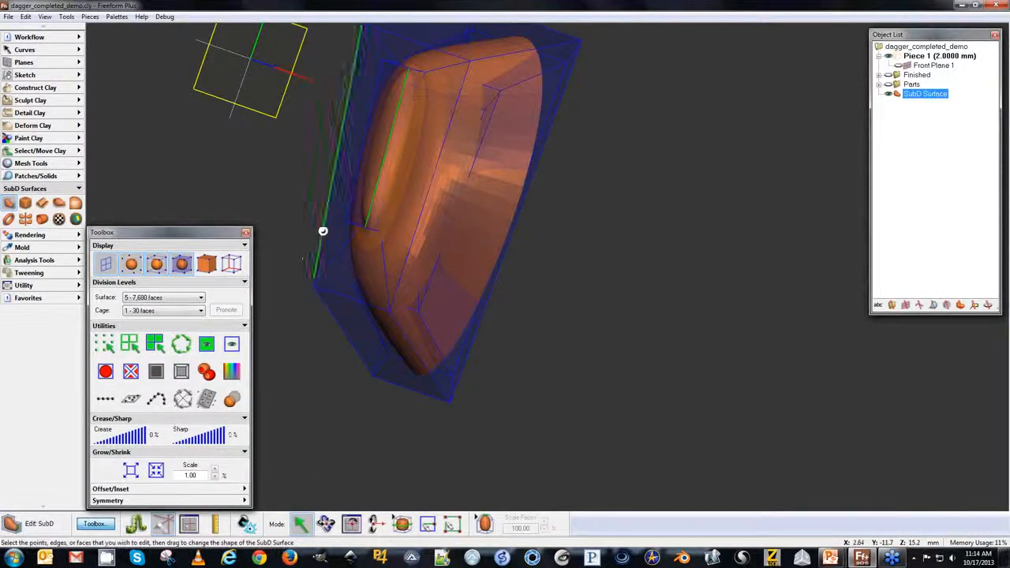
{"action": "left_click", "coordinate": [352, 223], "text": "shift"}
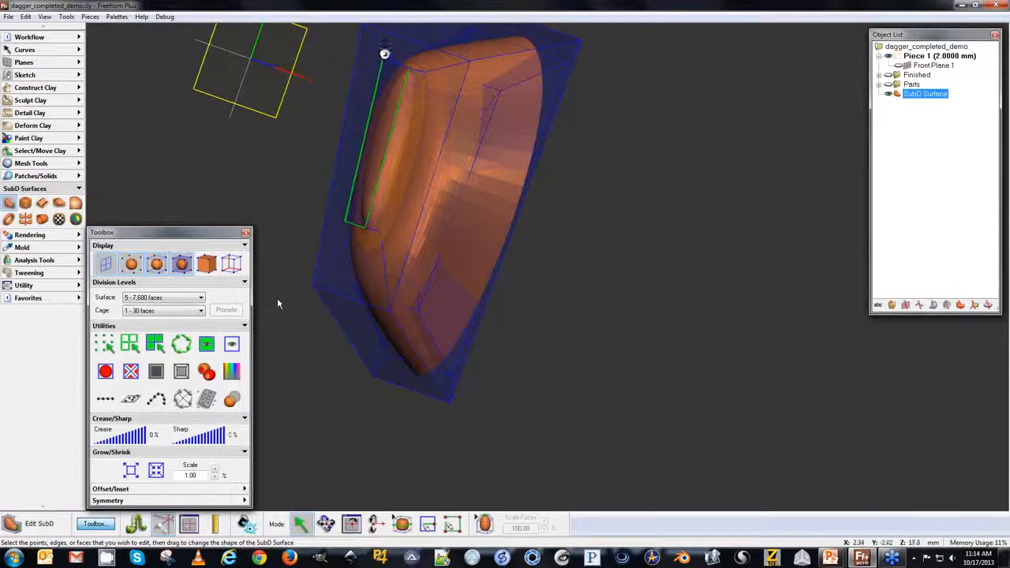
{"action": "left_click", "coordinate": [385, 61], "text": "shift"}
{"action": "left_click", "coordinate": [126, 435]}
{"action": "left_click", "coordinate": [401, 148]}
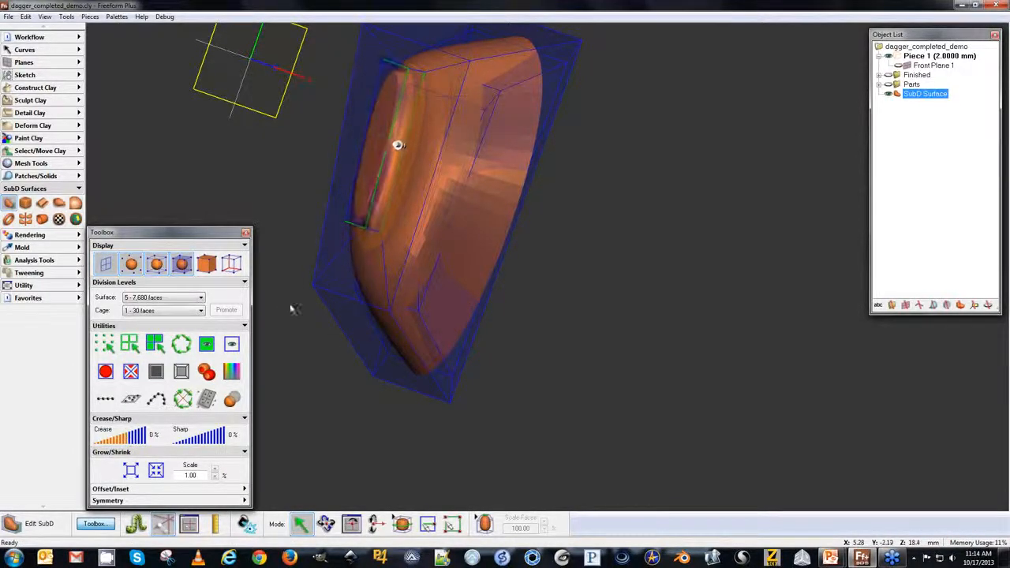
{"action": "left_click", "coordinate": [180, 345]}
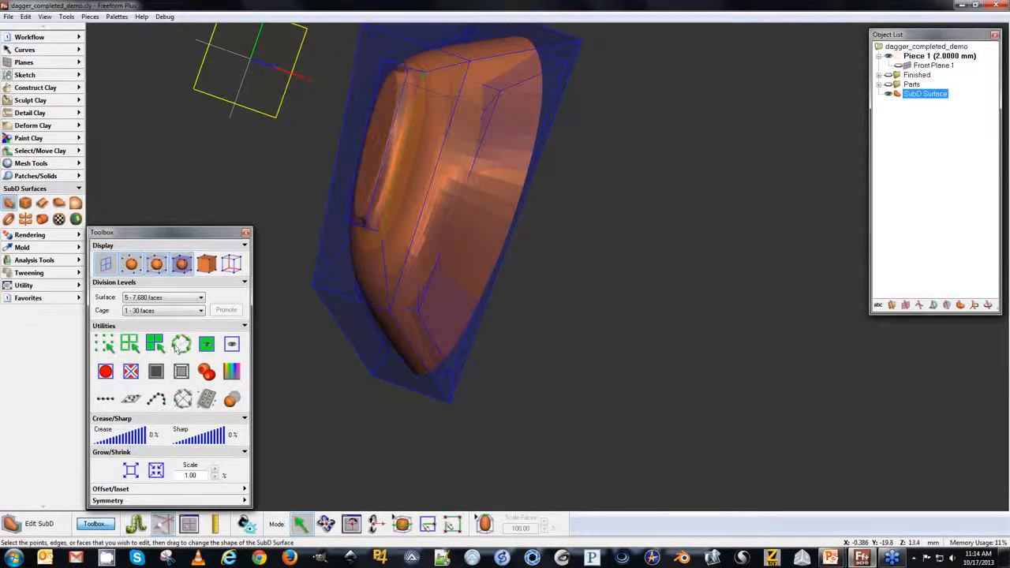
{"action": "left_click", "coordinate": [121, 435]}
{"action": "middle_click_drag", "start_coordinate": [430, 153], "coordinate": [623, 271]}
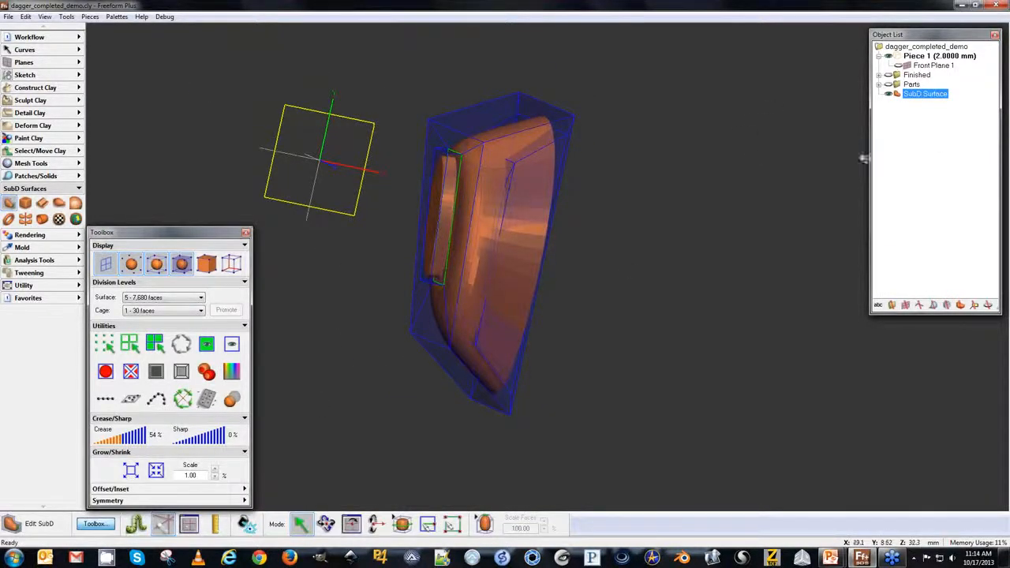
{"action": "left_click", "coordinate": [816, 159]}
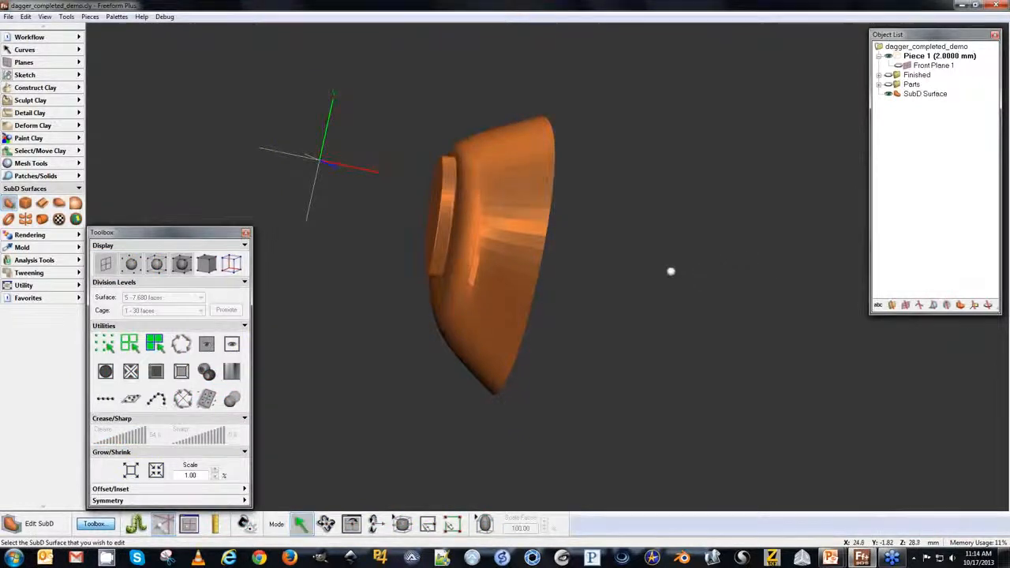
Show the sketch plane and view the guard against the dagger sketch from several angles.
{"action": "key", "text": "p"}
{"action": "key", "text": "n"}
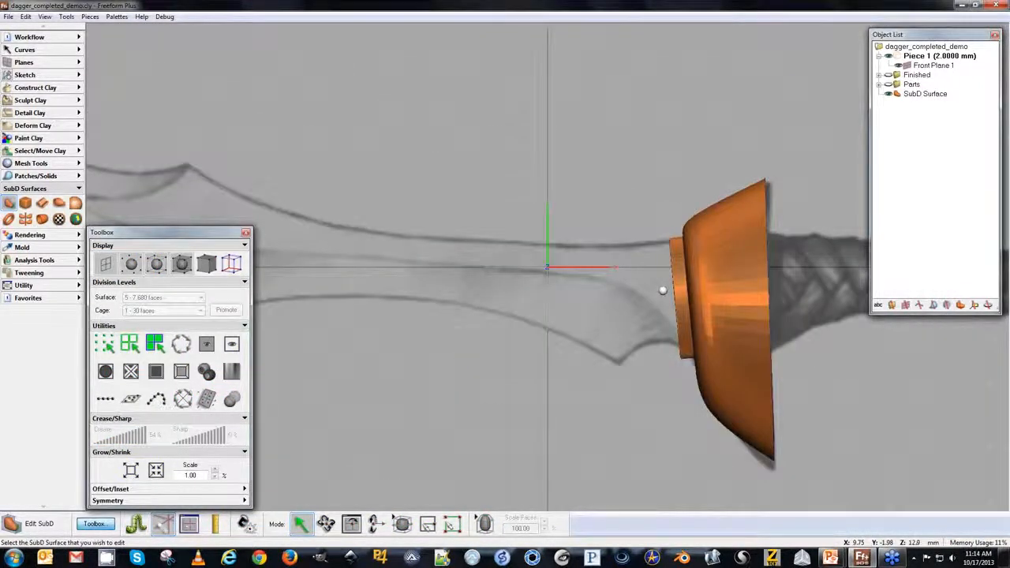
{"action": "mouse_move", "coordinate": [378, 329]}
{"action": "middle_mouse_down"}
{"action": "mouse_move", "coordinate": [695, 330]}
{"action": "mouse_move", "coordinate": [267, 329]}
{"action": "mouse_move", "coordinate": [528, 329]}
{"action": "middle_mouse_up"}
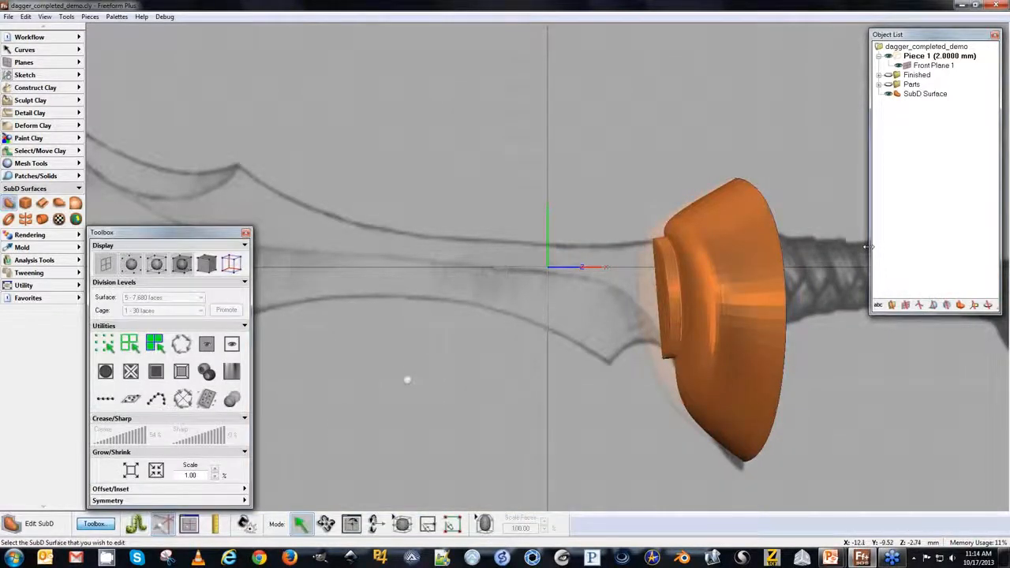
{"action": "left_click", "coordinate": [686, 317]}
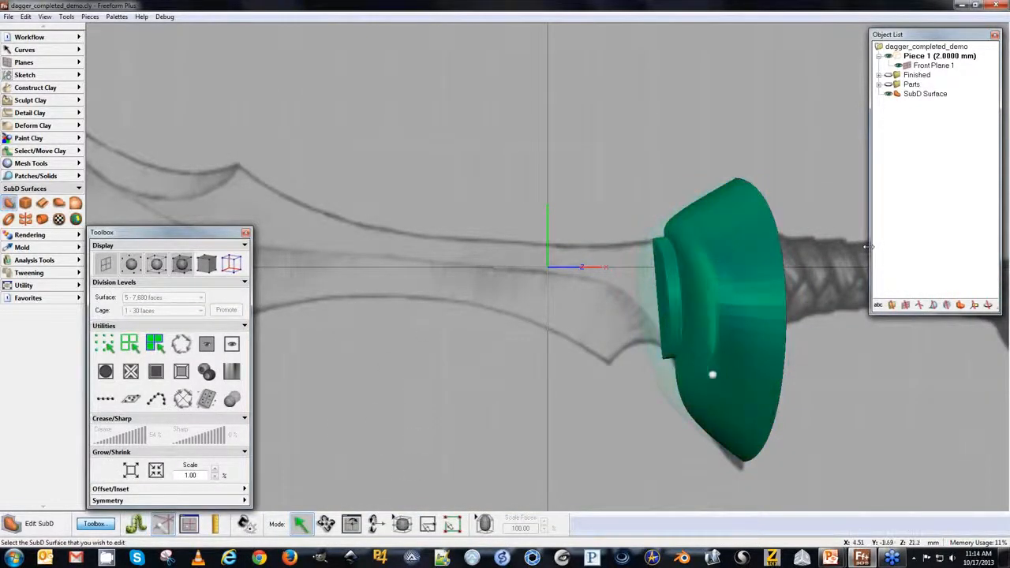
{"action": "middle_click_drag", "start_coordinate": [531, 323], "coordinate": [525, 383]}
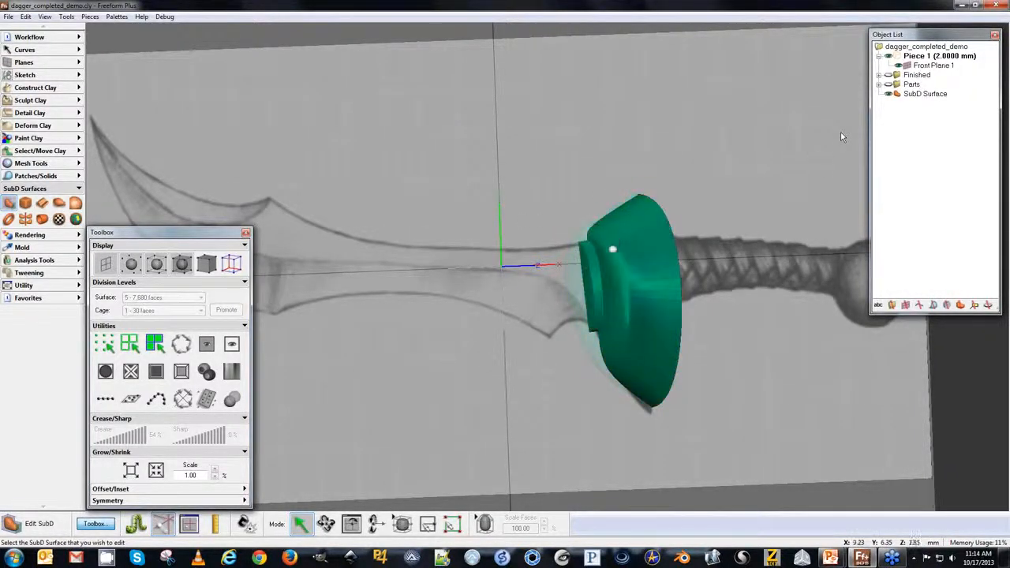
Browse the Finished and Parts folders in the object list and view the guard from the right side.
{"action": "left_click", "coordinate": [879, 76]}
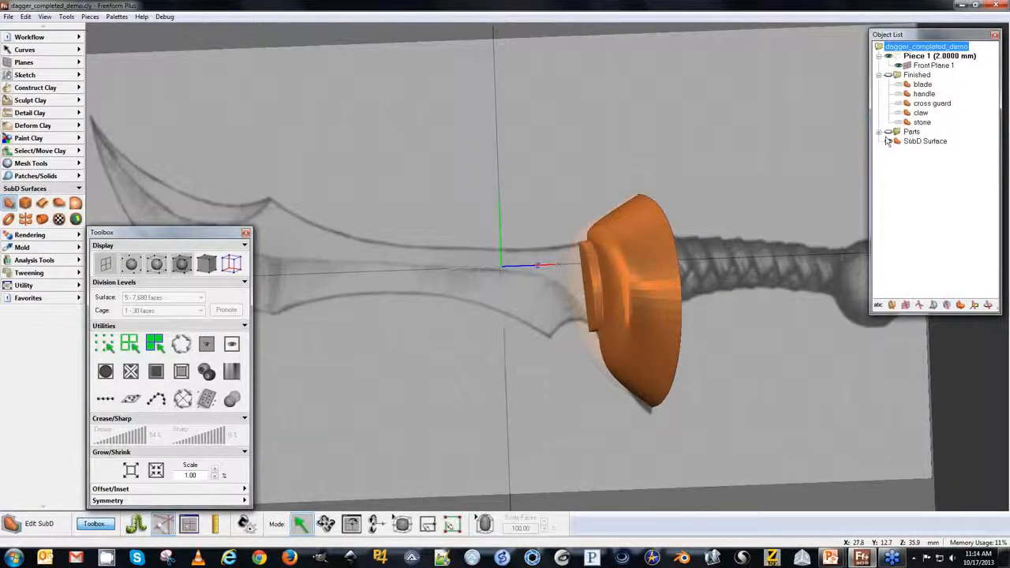
{"action": "left_click", "coordinate": [879, 75]}
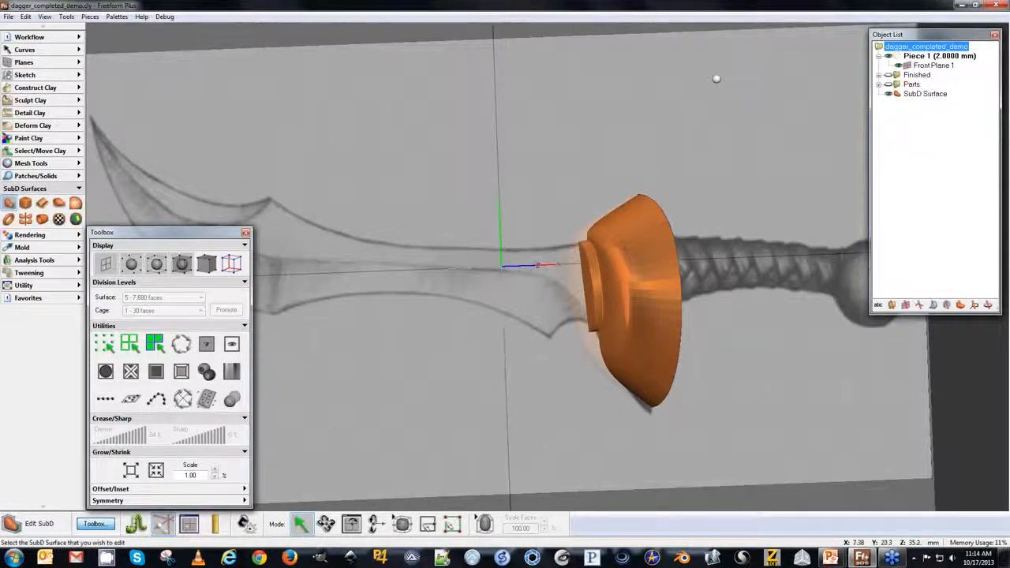
{"action": "key", "text": "Right"}
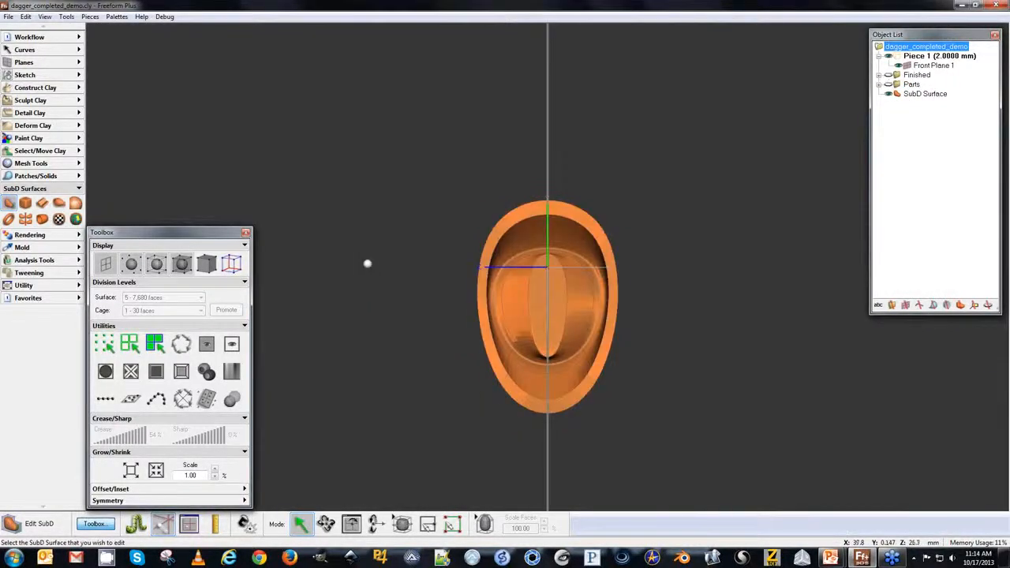
{"action": "middle_click_drag", "start_coordinate": [278, 309], "coordinate": [574, 314]}
{"action": "middle_click_drag", "start_coordinate": [301, 334], "coordinate": [455, 287]}
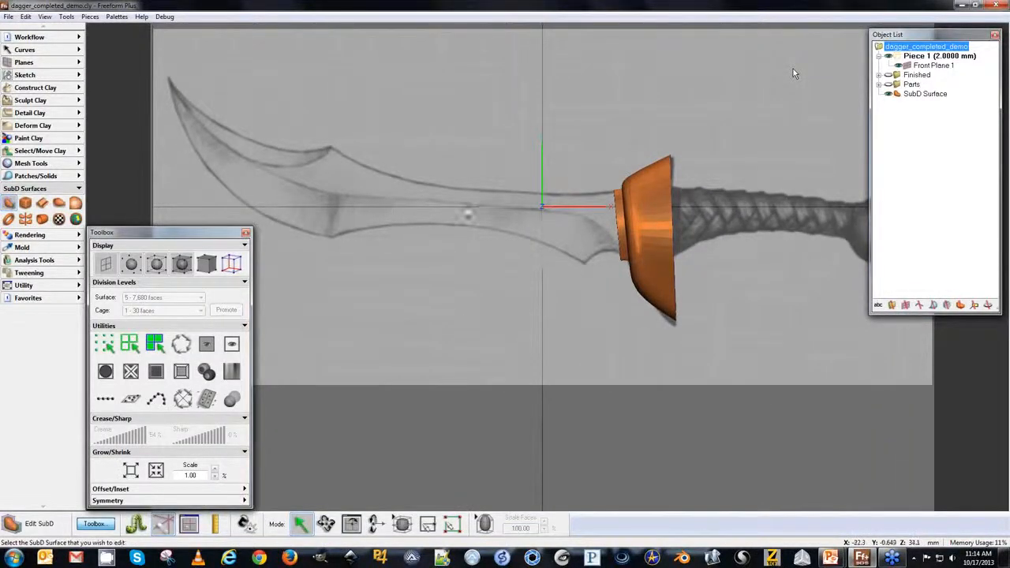
{"action": "left_click", "coordinate": [880, 85]}
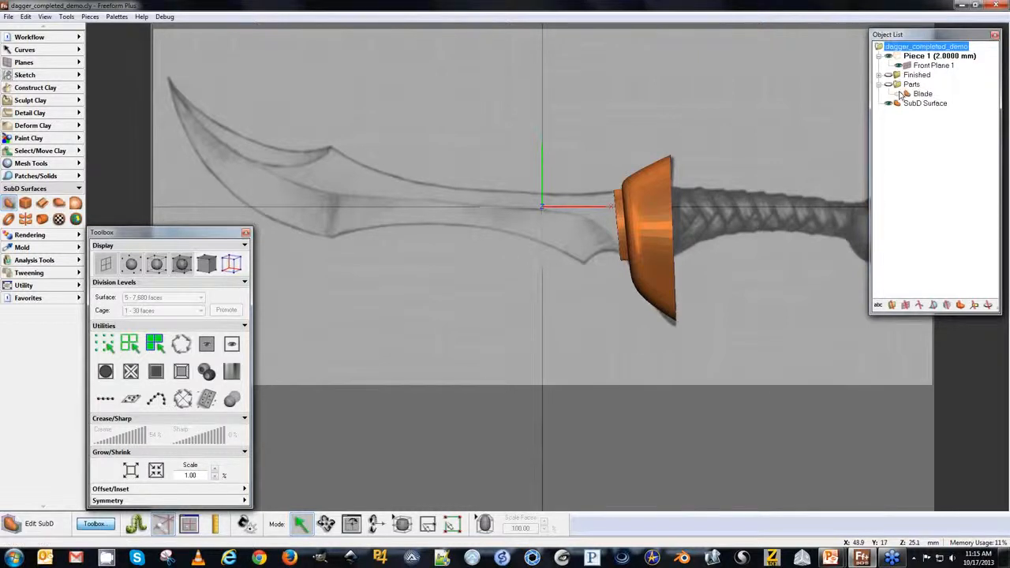
Select the Blade part, start drawing faces, and place points along the blade's upper edge from the hilt to the tip.
{"action": "left_click", "coordinate": [912, 94]}
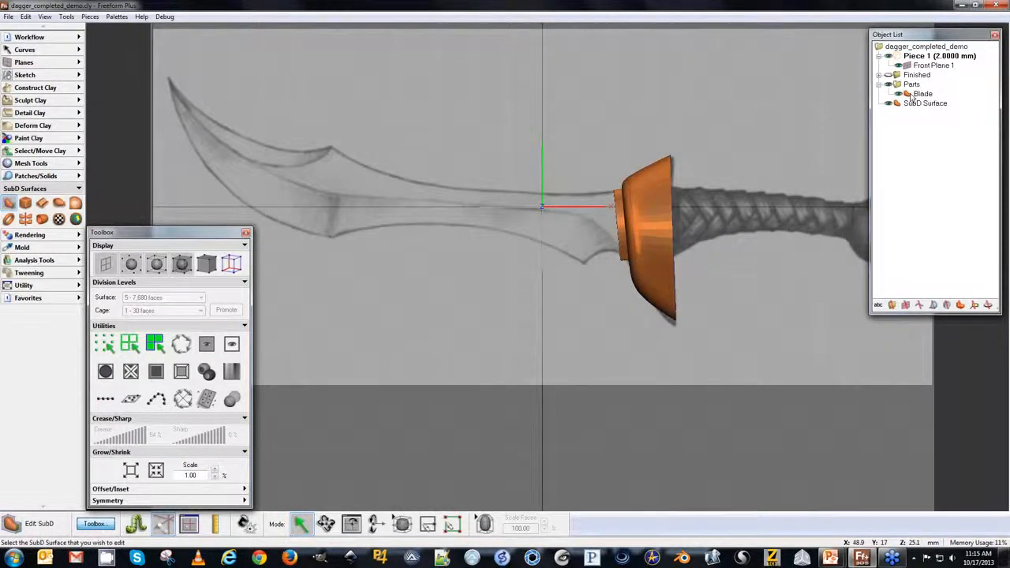
{"action": "right_click", "coordinate": [915, 94]}
{"action": "left_click", "coordinate": [451, 529]}
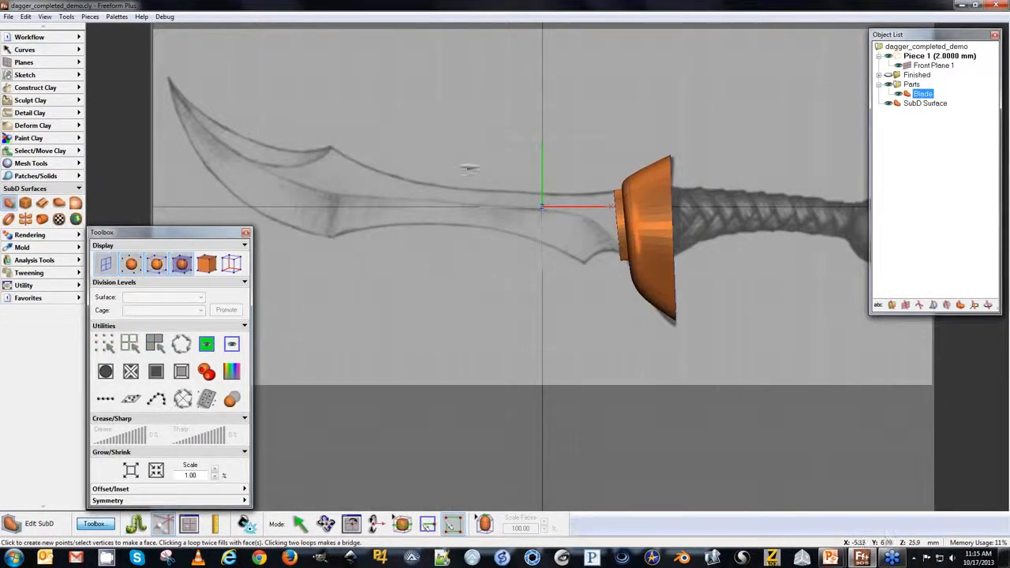
{"action": "key", "text": "space"}
{"action": "key", "text": "space"}
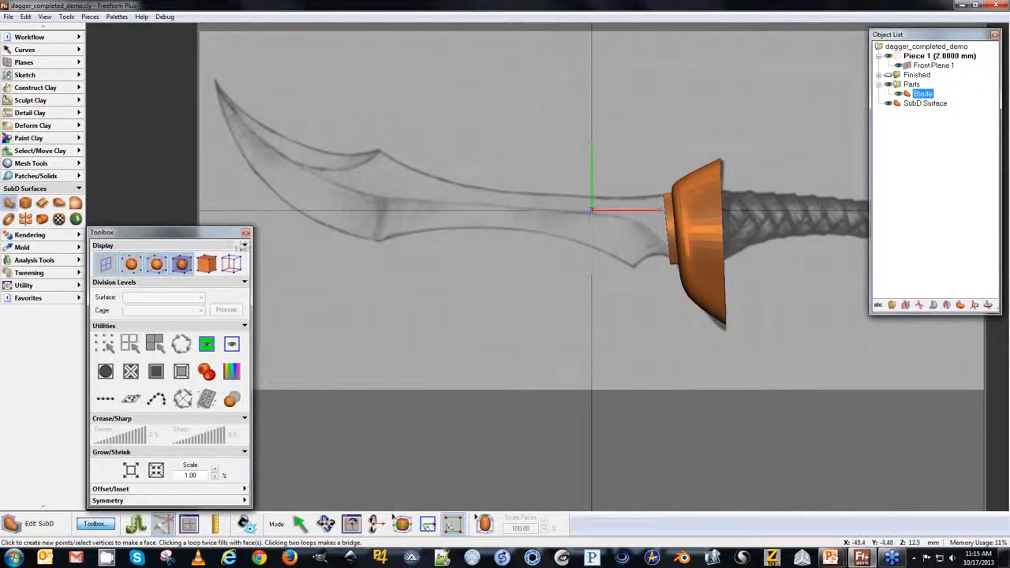
{"action": "left_click", "coordinate": [246, 234]}
{"action": "key", "text": "space"}
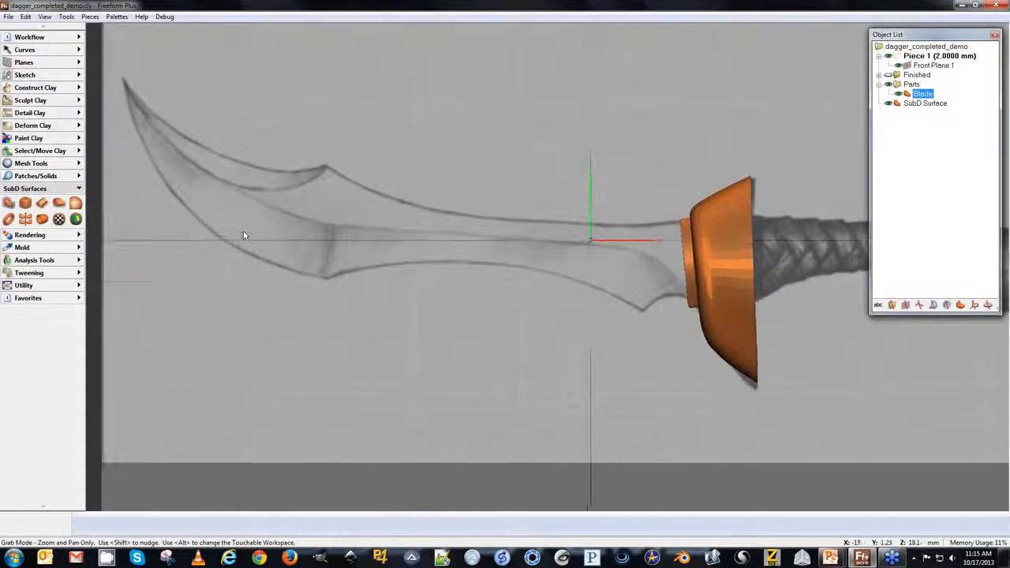
{"action": "key", "text": "space"}
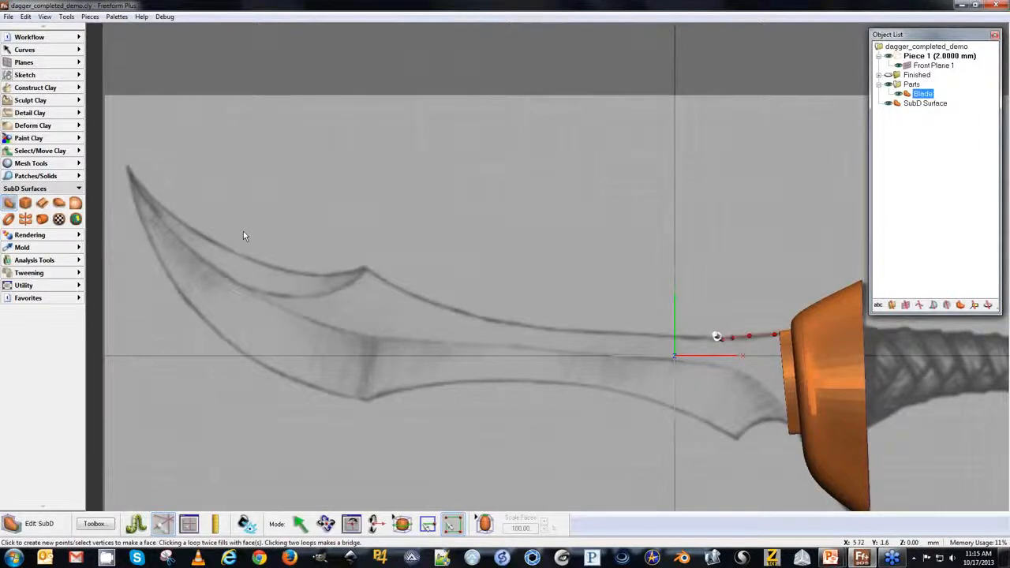
{"action": "left_click", "coordinate": [629, 334]}
{"action": "left_click", "coordinate": [549, 329]}
{"action": "left_click", "coordinate": [435, 306]}
{"action": "left_click", "coordinate": [397, 288]}
{"action": "left_click", "coordinate": [364, 270]}
{"action": "left_click", "coordinate": [329, 274]}
{"action": "left_click", "coordinate": [280, 272]}
{"action": "left_click", "coordinate": [227, 250]}
{"action": "left_click", "coordinate": [174, 217]}
{"action": "left_click", "coordinate": [127, 168]}
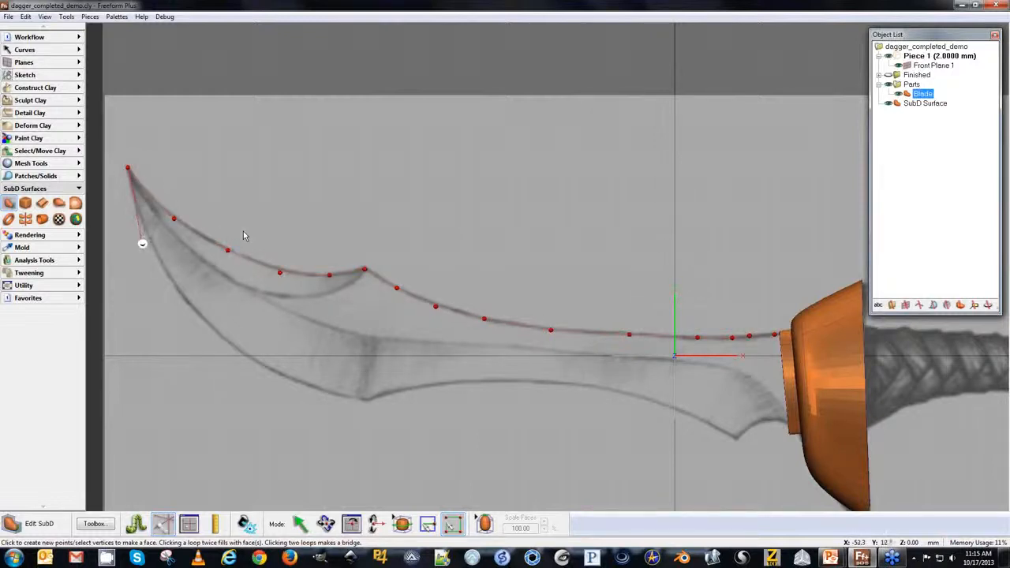
Place points along the blade's lower edge back to the hilt and close the loop to fill the blade face.
{"action": "left_click", "coordinate": [148, 244]}
{"action": "left_click", "coordinate": [192, 310]}
{"action": "left_click", "coordinate": [257, 365]}
{"action": "left_click", "coordinate": [321, 391]}
{"action": "left_click", "coordinate": [405, 393]}
{"action": "left_click", "coordinate": [436, 388]}
{"action": "left_click", "coordinate": [479, 381]}
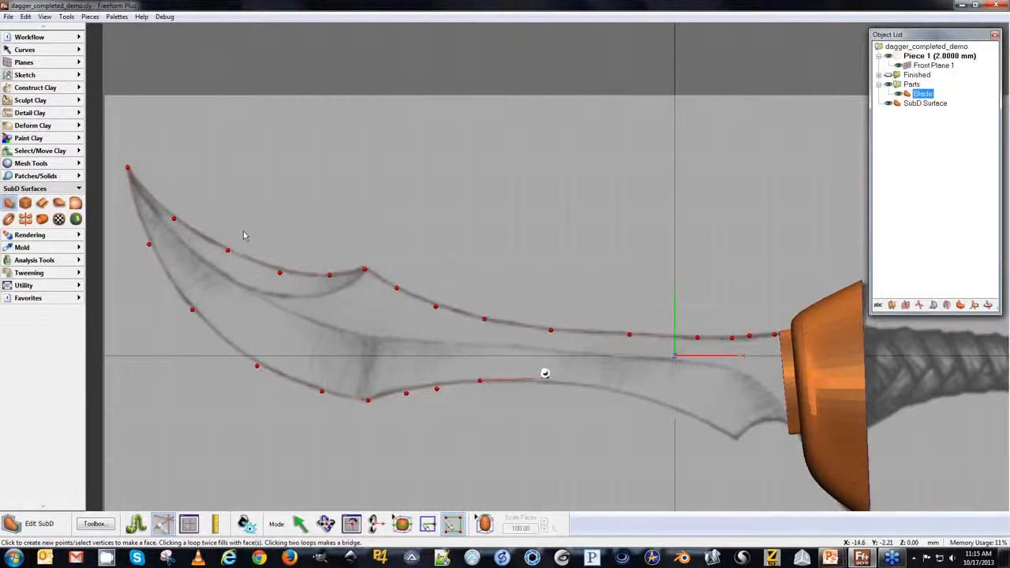
{"action": "left_click", "coordinate": [547, 381]}
{"action": "left_click", "coordinate": [626, 391]}
{"action": "left_click", "coordinate": [695, 416]}
{"action": "left_click", "coordinate": [758, 421]}
{"action": "left_click", "coordinate": [781, 419]}
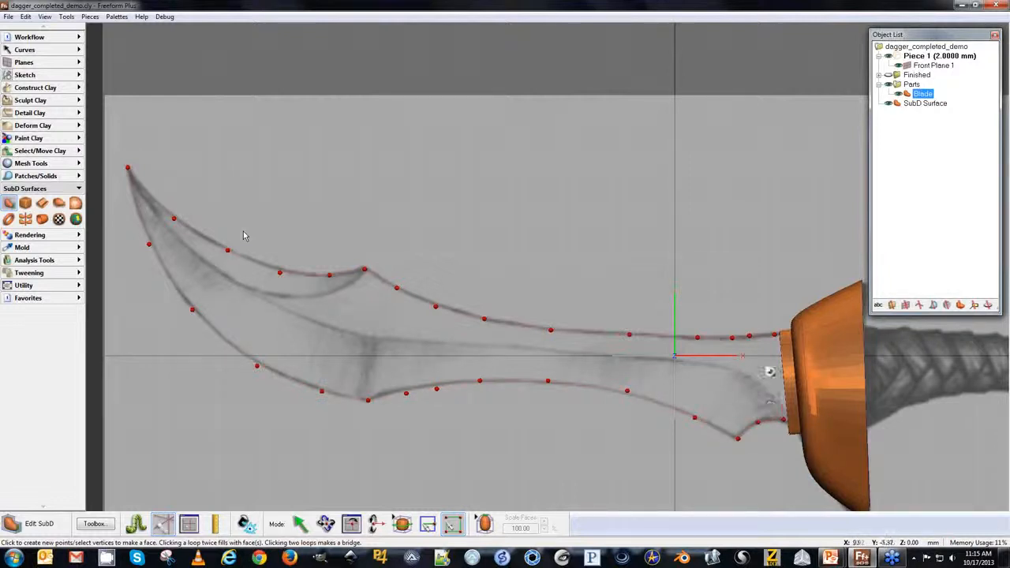
{"action": "left_click", "coordinate": [770, 331]}
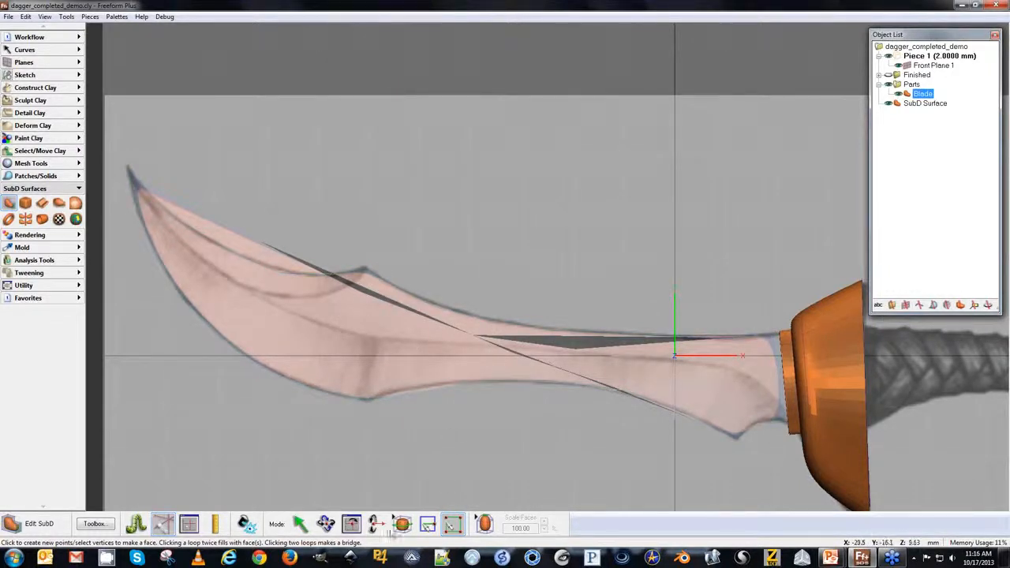
Adjust the SubD display settings in the program options.
{"action": "left_click", "coordinate": [67, 16]}
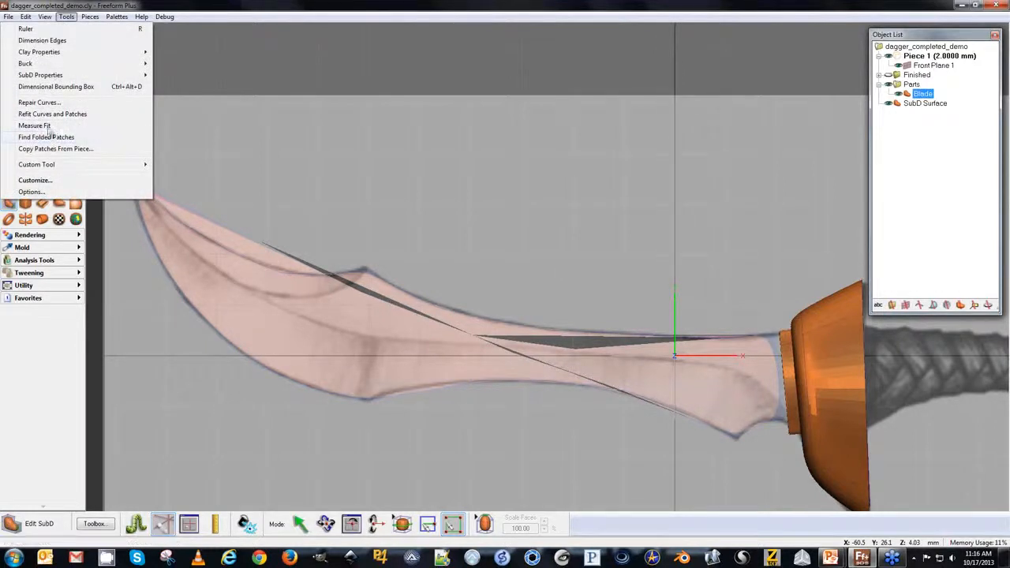
{"action": "left_click", "coordinate": [31, 192]}
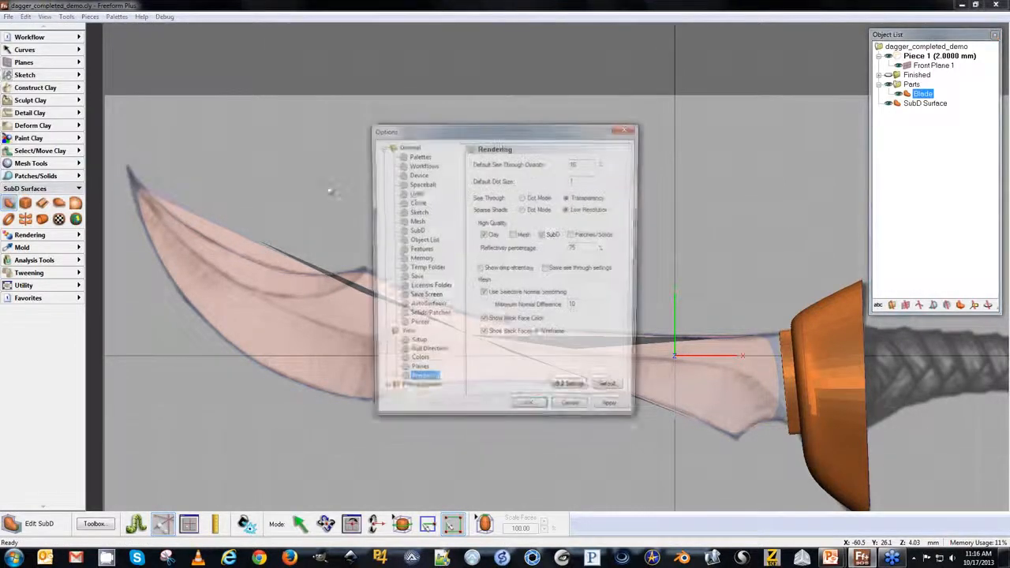
{"action": "left_click", "coordinate": [414, 231]}
{"action": "left_click", "coordinate": [501, 175]}
{"action": "left_click", "coordinate": [531, 411]}
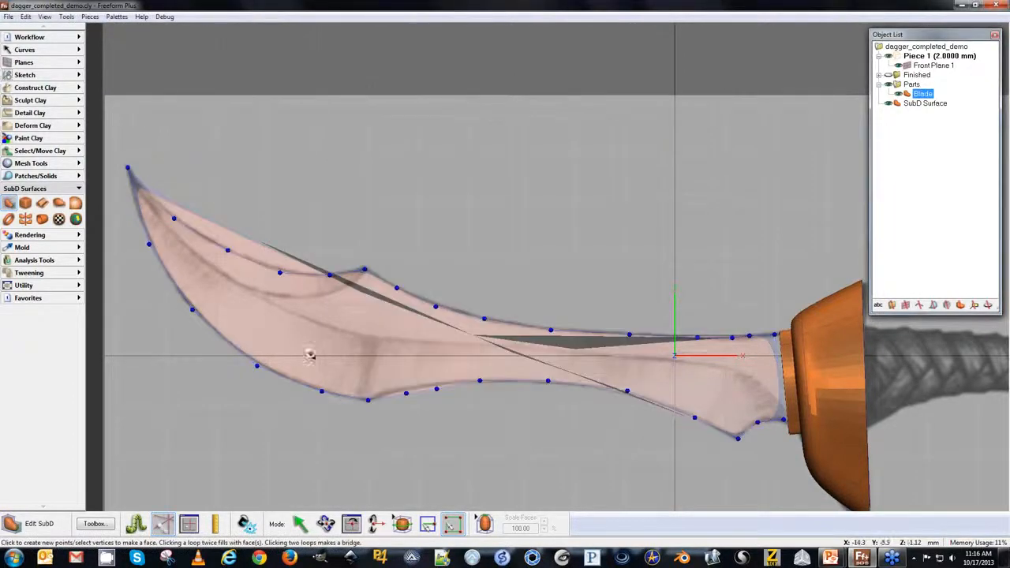
Insert edges across the blade joining upper and lower points, from the hilt toward the middle.
{"action": "left_click", "coordinate": [427, 524]}
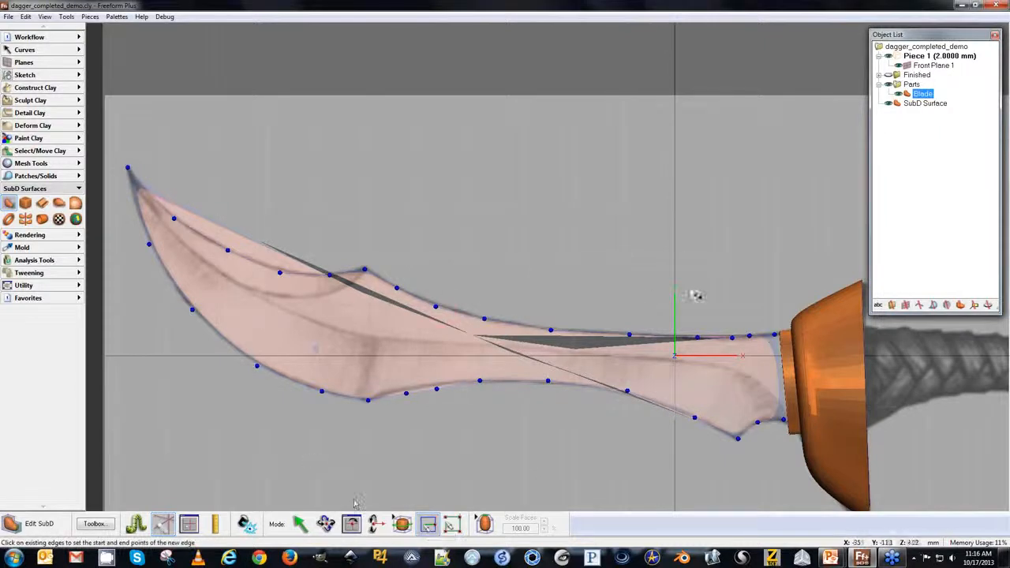
{"action": "left_click", "coordinate": [749, 337]}
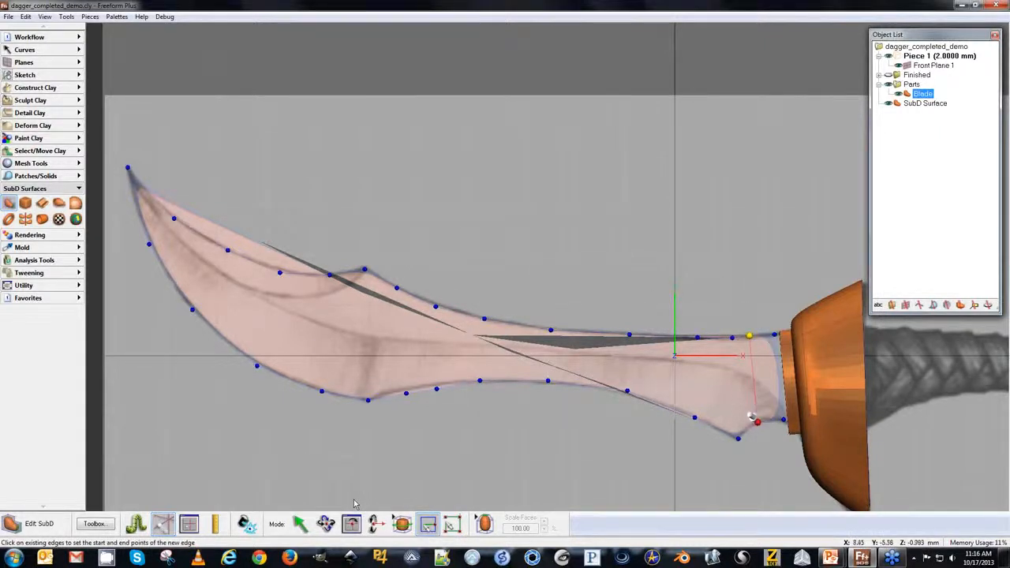
{"action": "left_click", "coordinate": [754, 419]}
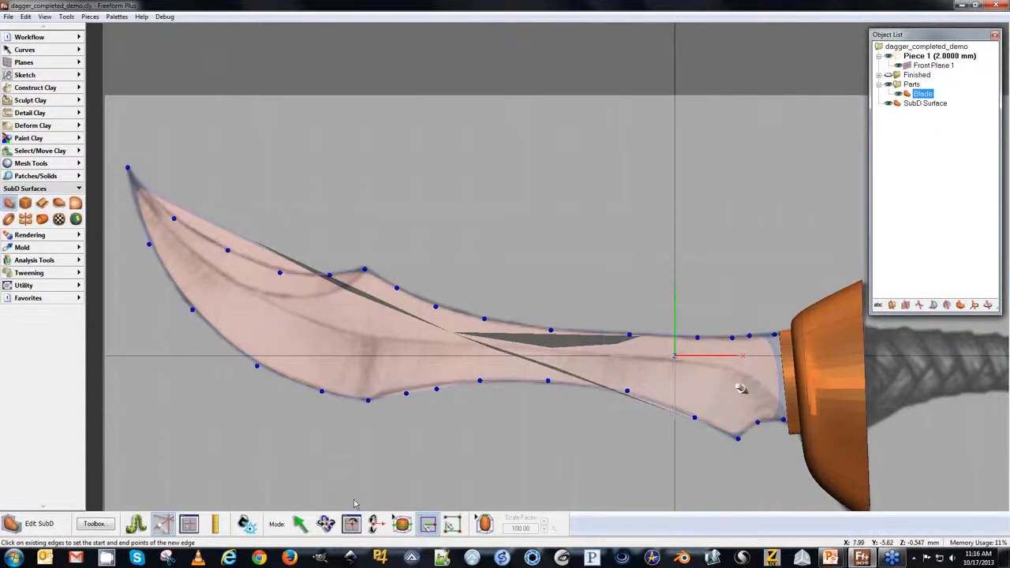
{"action": "left_click", "coordinate": [735, 435]}
{"action": "left_click", "coordinate": [697, 337]}
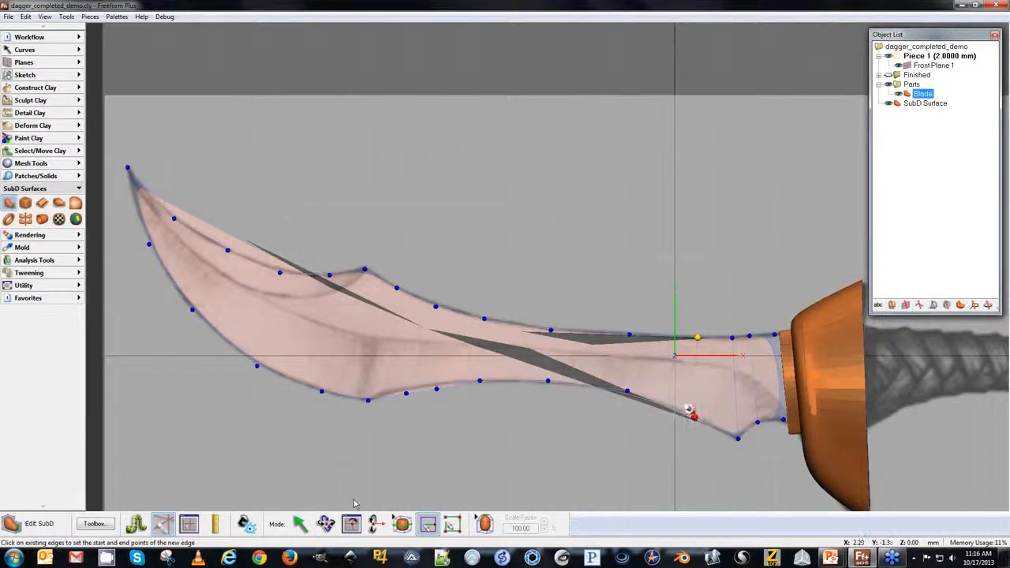
{"action": "left_click", "coordinate": [694, 417]}
{"action": "left_click", "coordinate": [629, 334]}
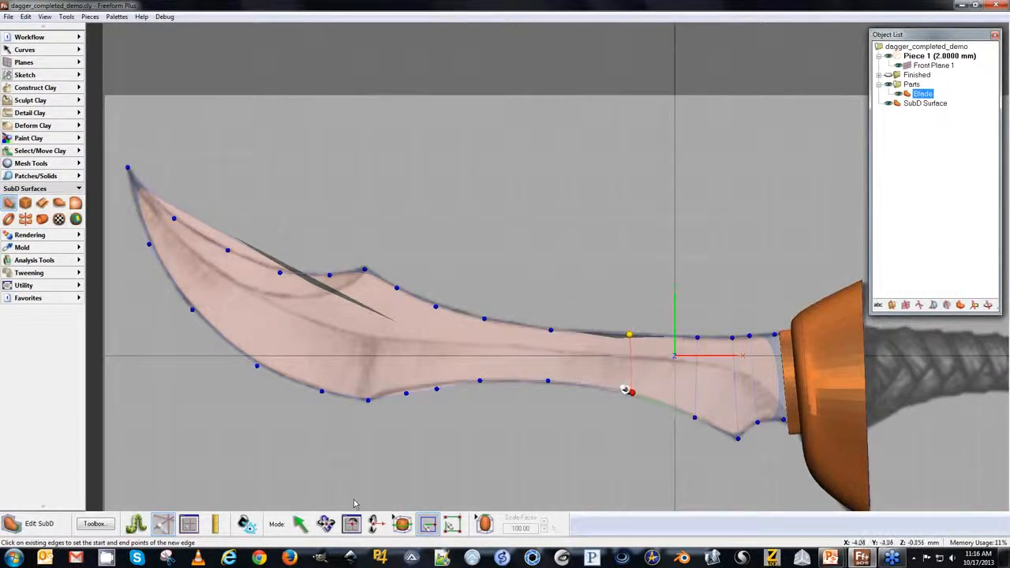
{"action": "left_click", "coordinate": [627, 390]}
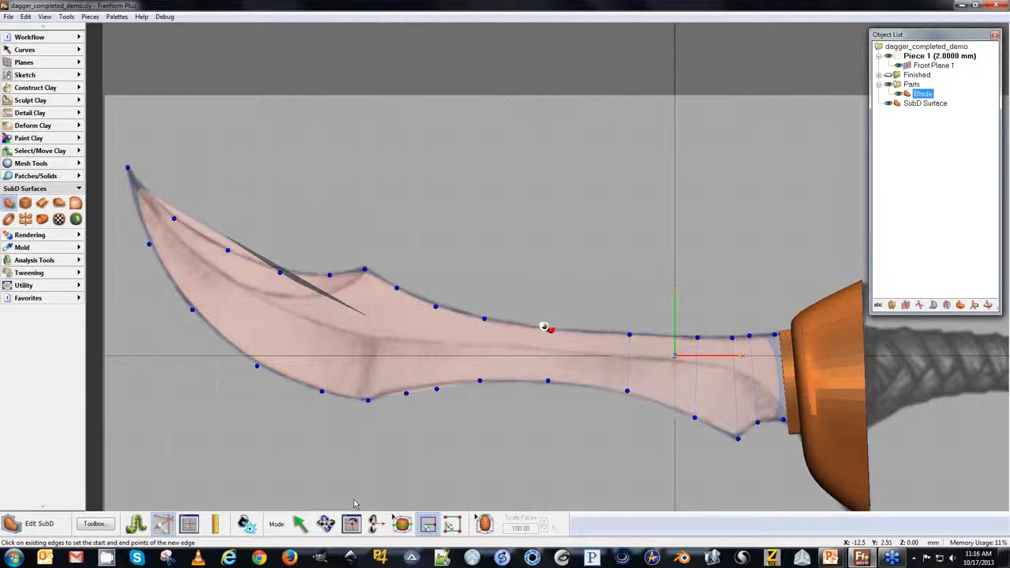
{"action": "left_click", "coordinate": [548, 381]}
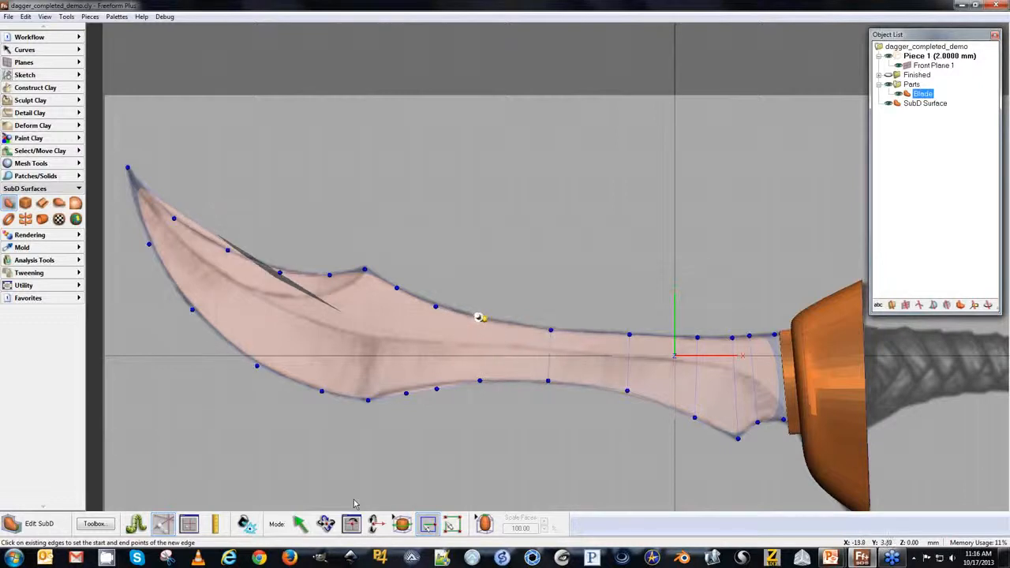
{"action": "left_click", "coordinate": [479, 381]}
Insert further cross edges toward the tip, joining the remaining upper and lower blade points.
{"action": "left_click", "coordinate": [435, 307]}
{"action": "left_click", "coordinate": [436, 388]}
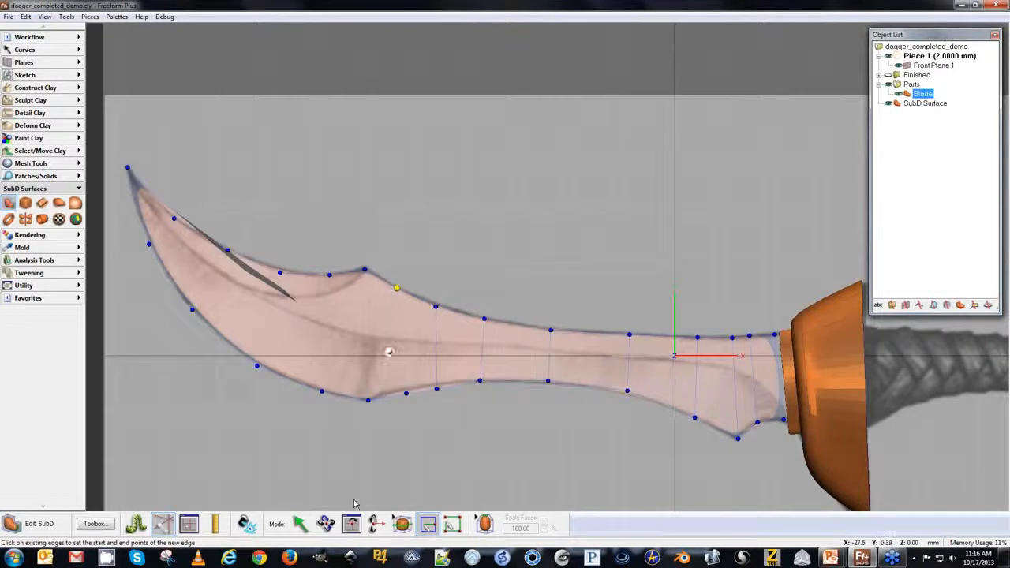
{"action": "left_click", "coordinate": [406, 392]}
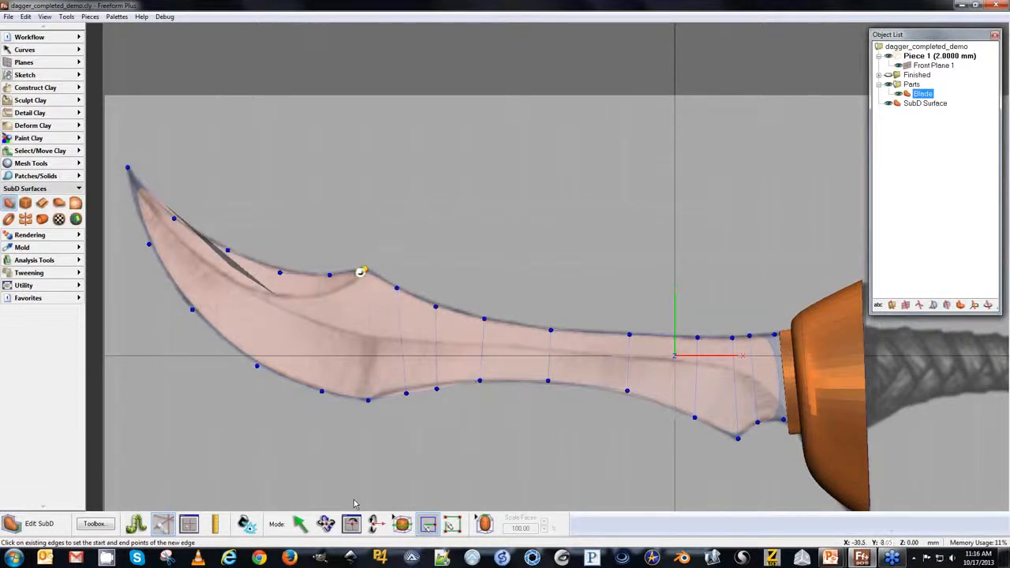
{"action": "left_click", "coordinate": [368, 399]}
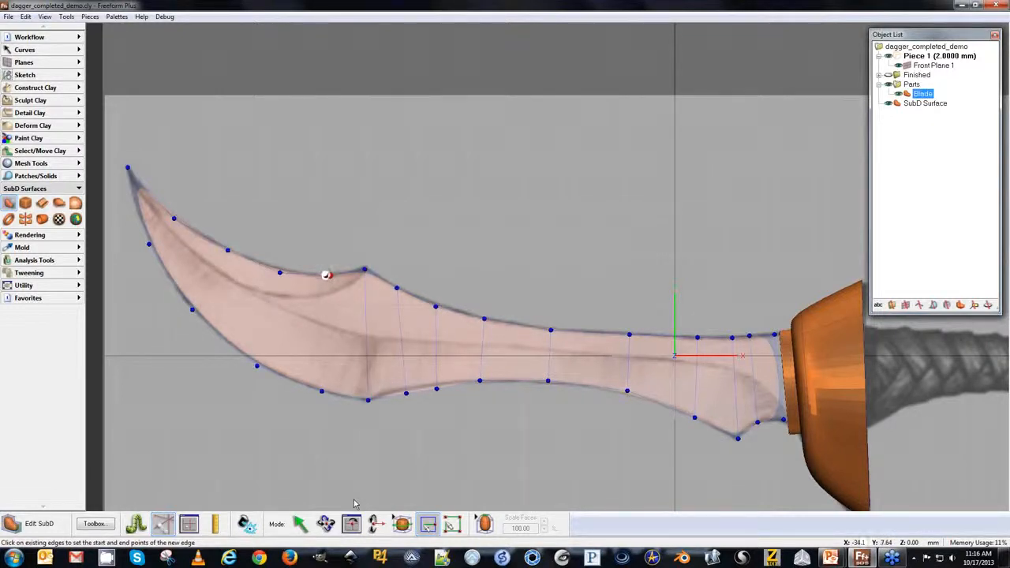
{"action": "left_click", "coordinate": [321, 391]}
{"action": "left_click", "coordinate": [257, 366]}
{"action": "left_click", "coordinate": [228, 251]}
{"action": "left_click", "coordinate": [191, 308]}
{"action": "left_click", "coordinate": [173, 218]}
{"action": "left_click", "coordinate": [148, 243]}
{"action": "left_click", "coordinate": [299, 527]}
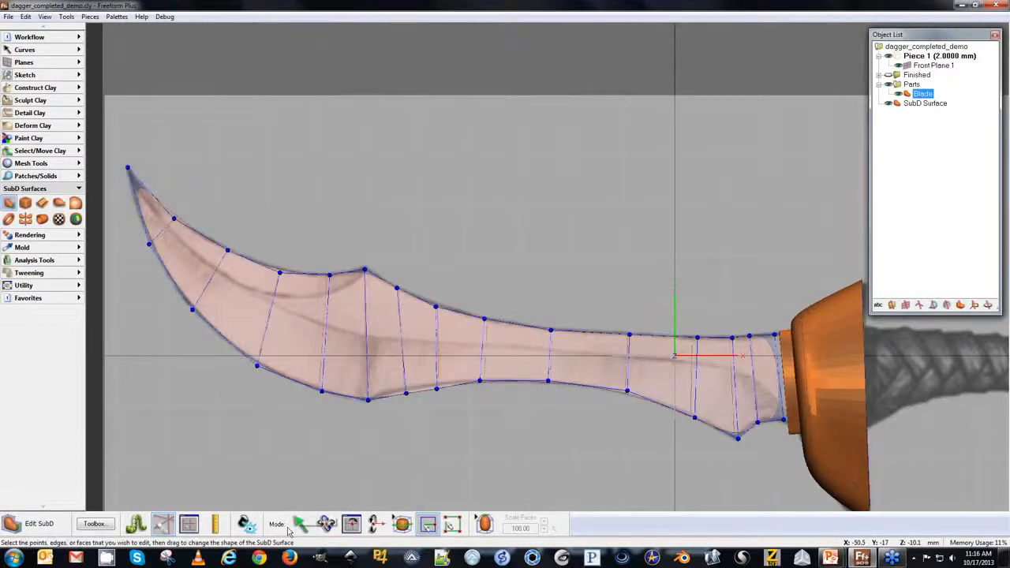
Hide the sketch plane and extrude the blade face slightly to give the blade thickness.
{"action": "left_click", "coordinate": [486, 525]}
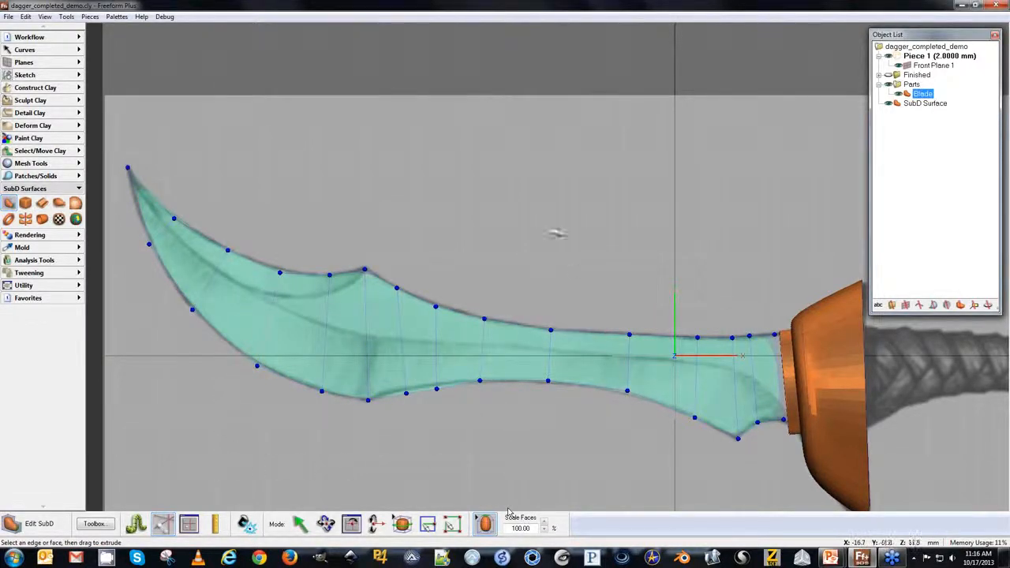
{"action": "middle_click_drag", "start_coordinate": [444, 224], "coordinate": [435, 64]}
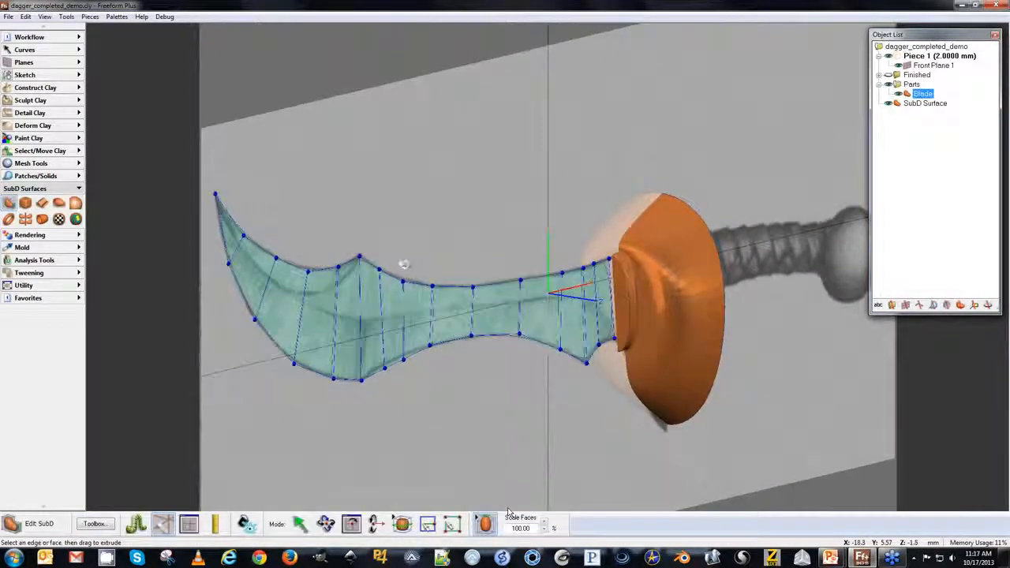
{"action": "key", "text": "p"}
{"action": "left_click_drag", "start_coordinate": [386, 304], "coordinate": [401, 305]}
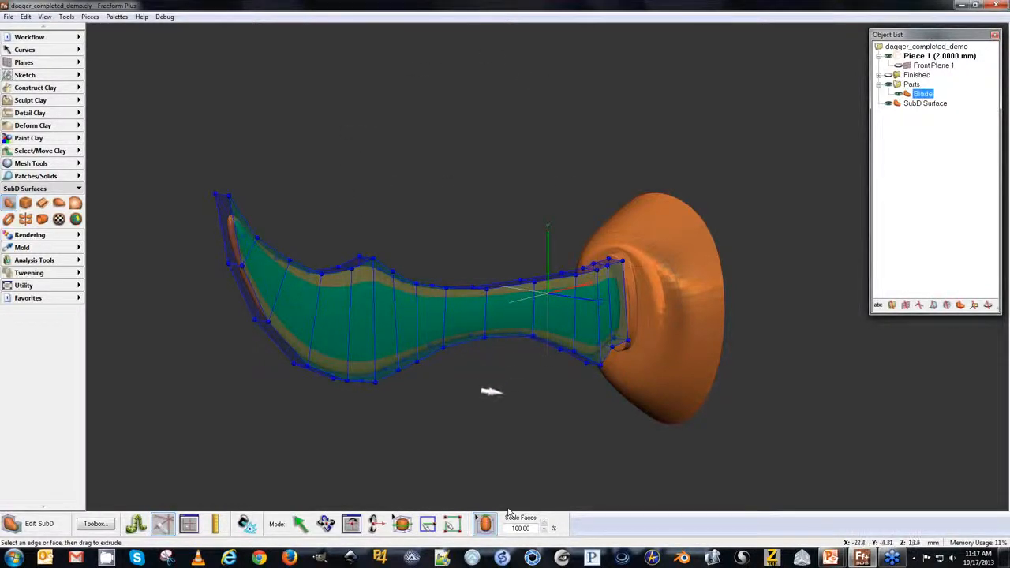
{"action": "middle_click_drag", "start_coordinate": [406, 150], "coordinate": [469, 111]}
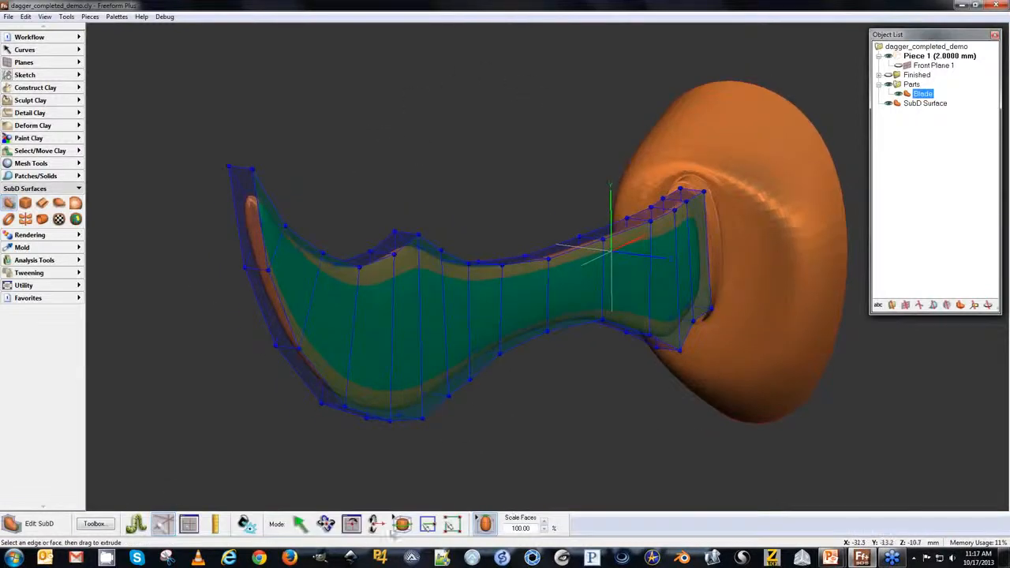
Insert an edge loop running lengthwise around the middle of the blade's thickness.
{"action": "left_click", "coordinate": [402, 524]}
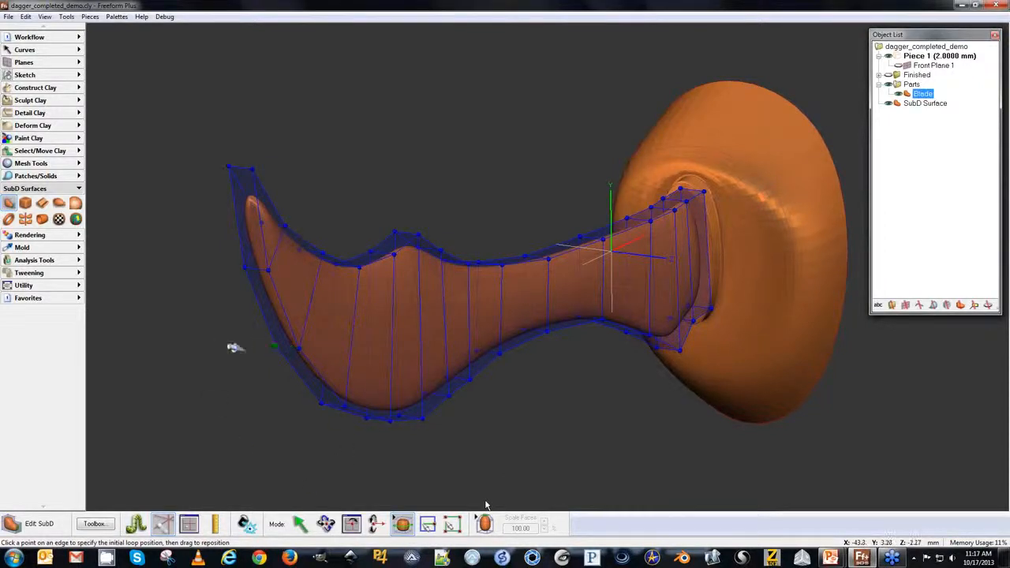
{"action": "middle_click_drag", "start_coordinate": [229, 282], "coordinate": [315, 317]}
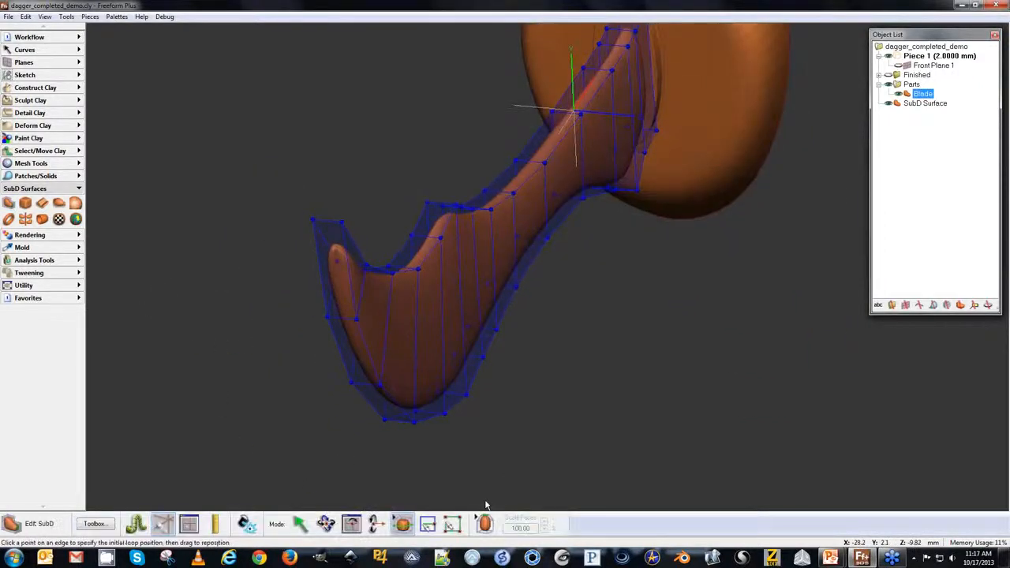
{"action": "left_click_drag", "start_coordinate": [329, 319], "coordinate": [324, 317]}
{"action": "middle_click_drag", "start_coordinate": [592, 284], "coordinate": [544, 320]}
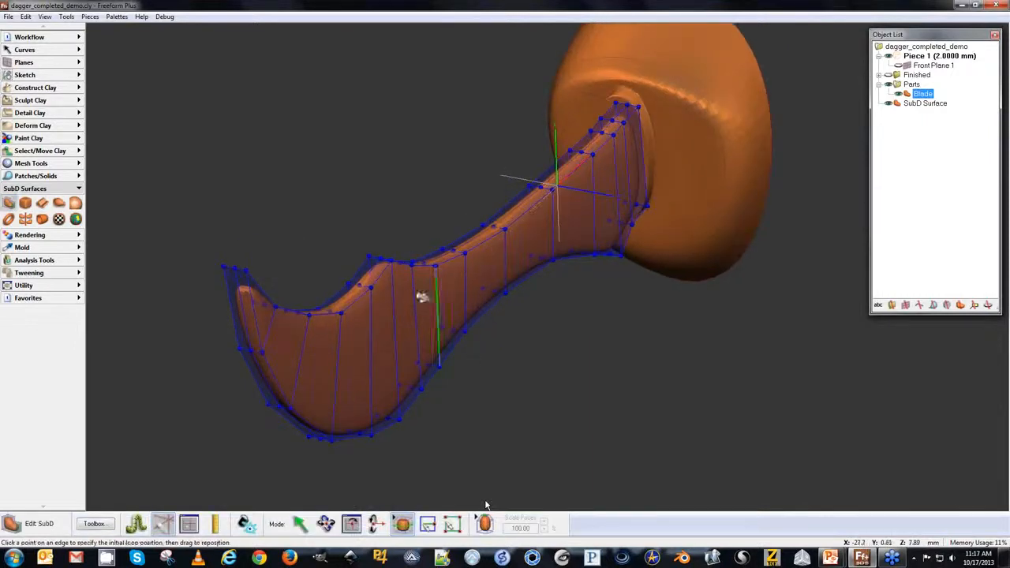
{"action": "left_click", "coordinate": [301, 525]}
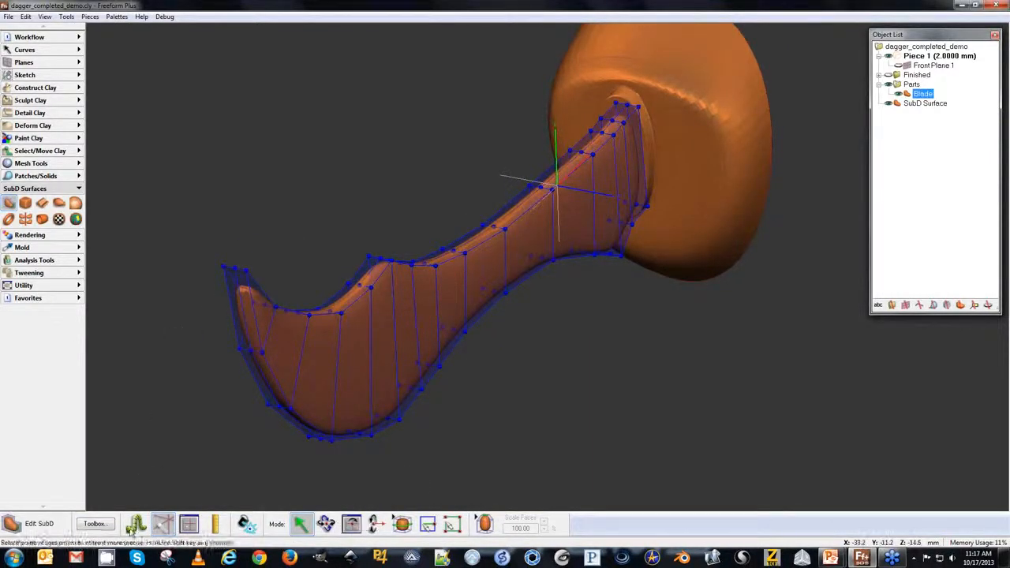
Select a point at the blade's hilt end and add a planar symmetry to the blade.
{"action": "left_click", "coordinate": [101, 525]}
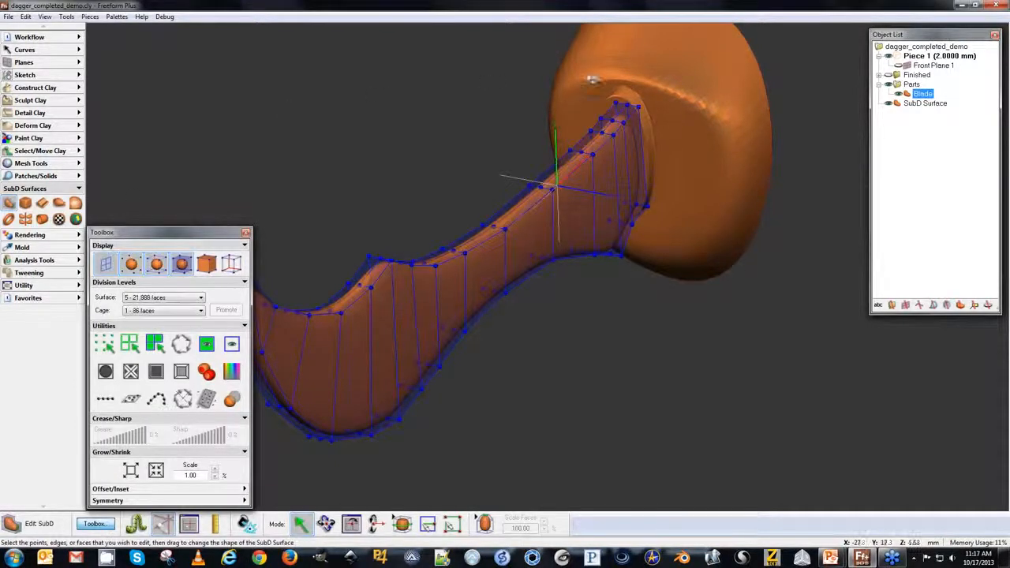
{"action": "left_click", "coordinate": [637, 107]}
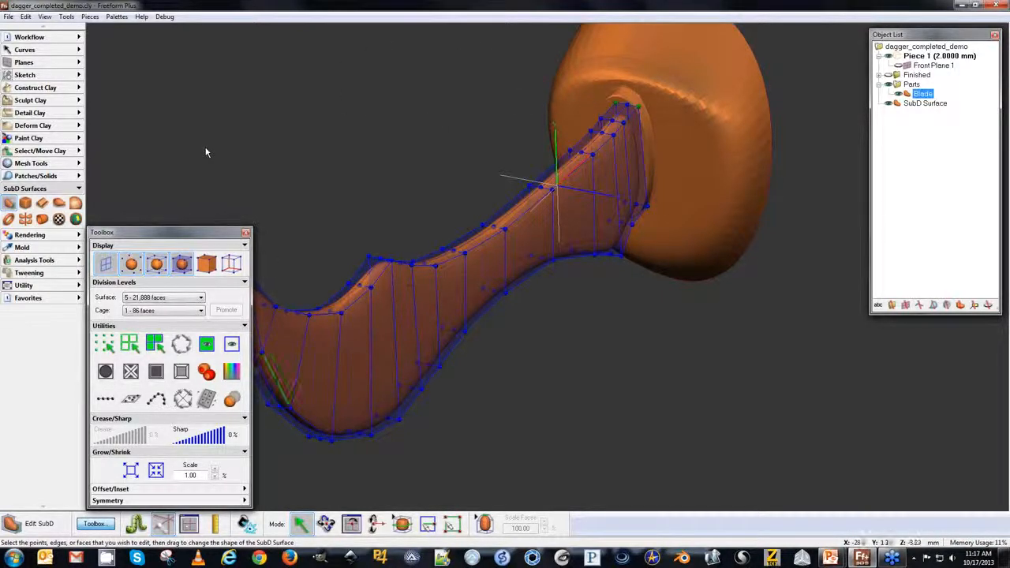
{"action": "left_click", "coordinate": [118, 500]}
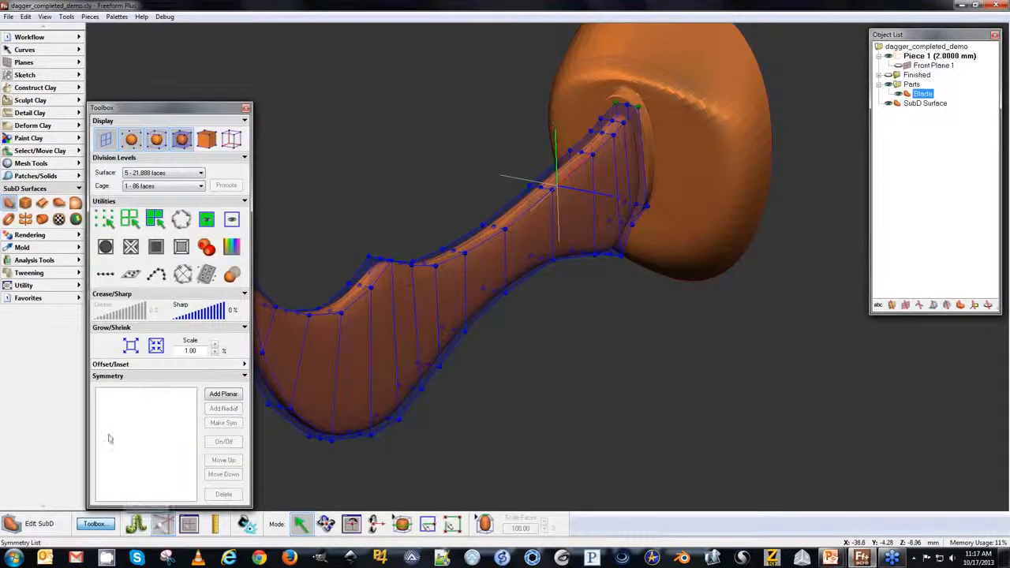
{"action": "left_click", "coordinate": [223, 393]}
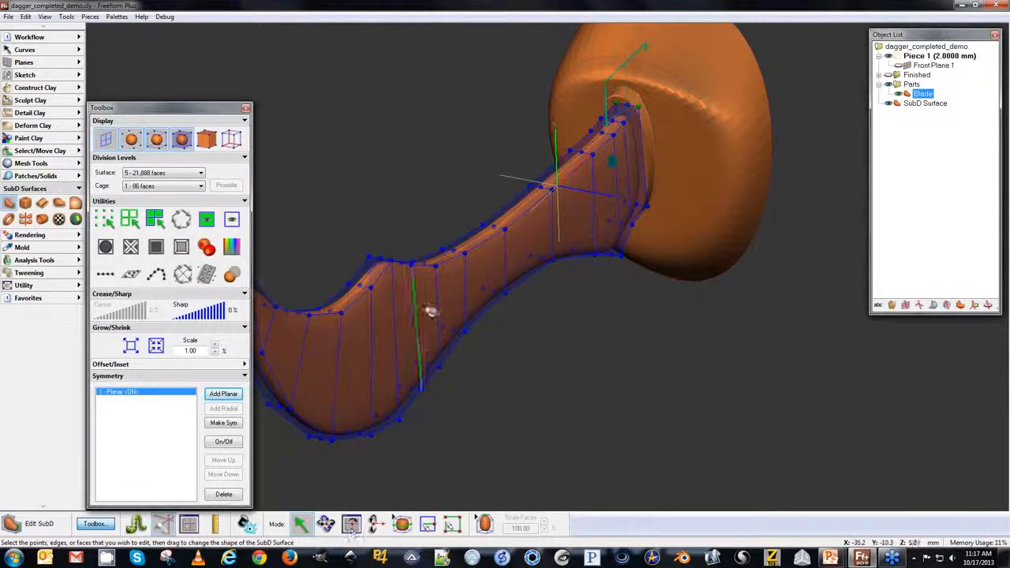
{"action": "mouse_move", "coordinate": [497, 226]}
{"action": "left_mouse_down"}
{"action": "mouse_move", "coordinate": [528, 232]}
{"action": "mouse_move", "coordinate": [502, 228]}
{"action": "left_mouse_up"}
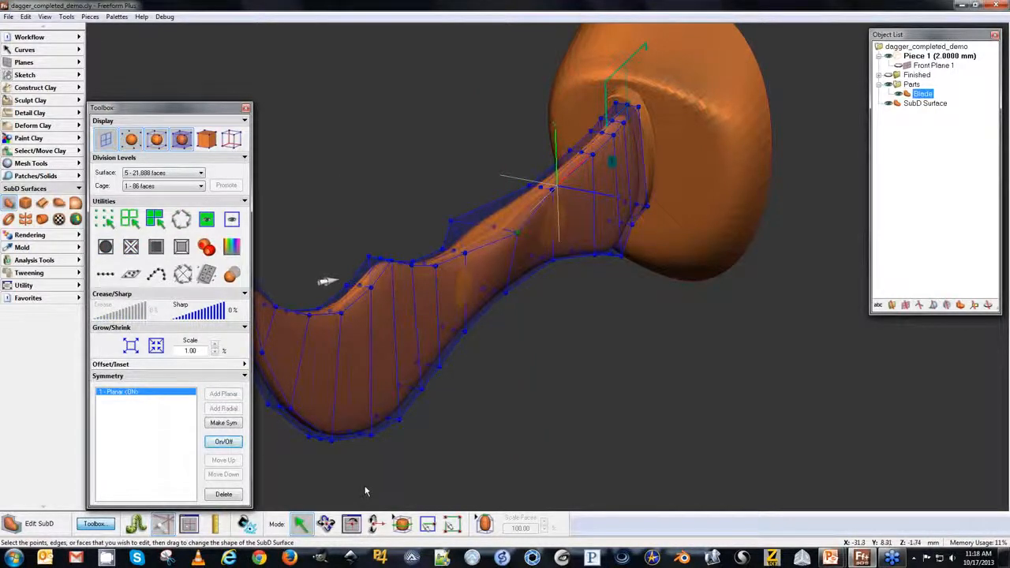
{"action": "key", "text": "ctrl+z"}
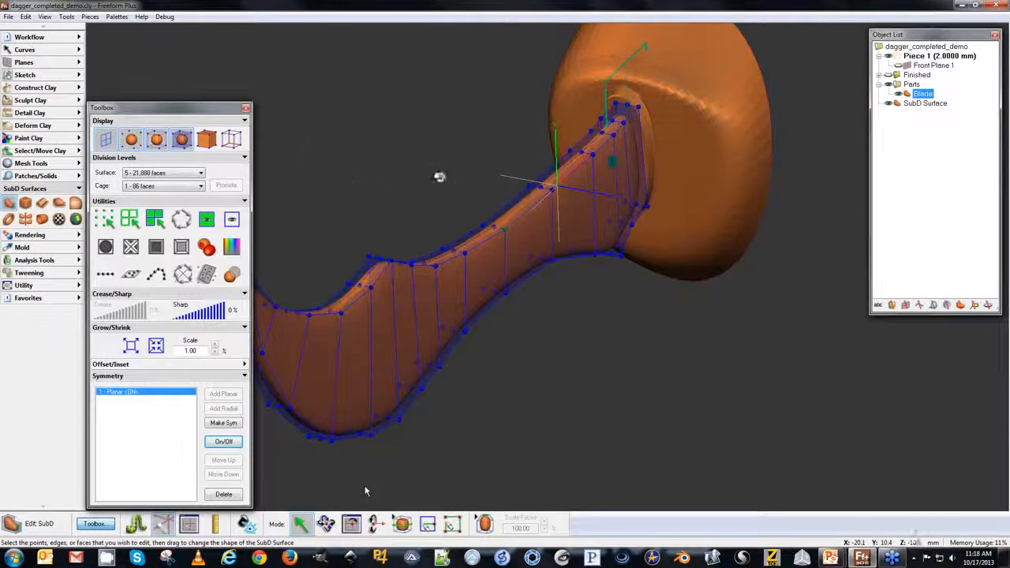
{"action": "mouse_move", "coordinate": [361, 227]}
{"action": "middle_mouse_down"}
{"action": "mouse_move", "coordinate": [459, 202]}
{"action": "mouse_move", "coordinate": [485, 180]}
{"action": "mouse_move", "coordinate": [460, 217]}
{"action": "mouse_move", "coordinate": [505, 212]}
{"action": "mouse_move", "coordinate": [485, 193]}
{"action": "mouse_move", "coordinate": [408, 189]}
{"action": "middle_mouse_up"}
{"action": "middle_click_drag", "start_coordinate": [425, 238], "coordinate": [439, 235]}
{"action": "middle_click_drag", "start_coordinate": [756, 253], "coordinate": [572, 232]}
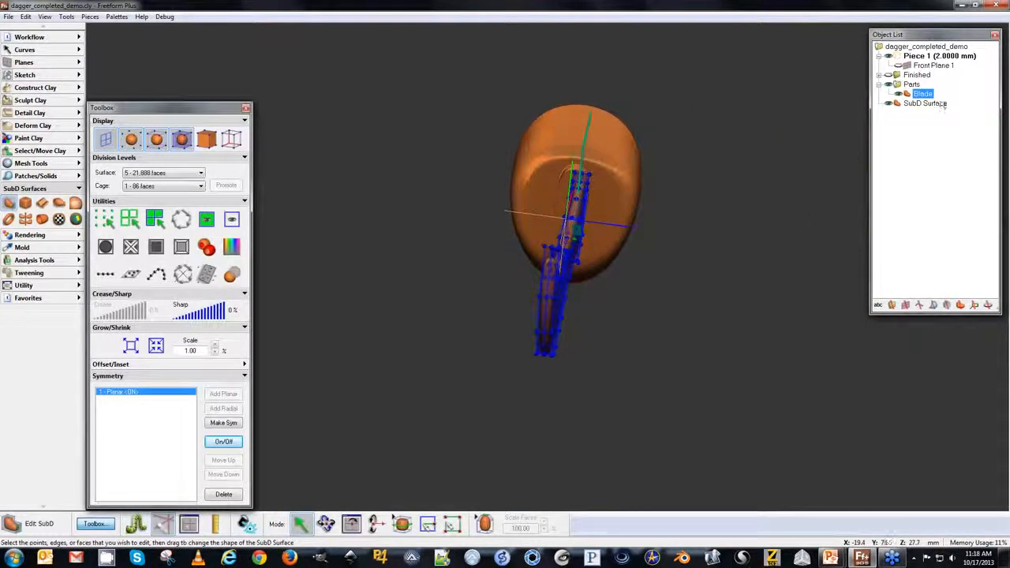
Show the sketch plane and reposition the blade by value, translating it -1 mm along Z.
{"action": "left_click", "coordinate": [898, 66]}
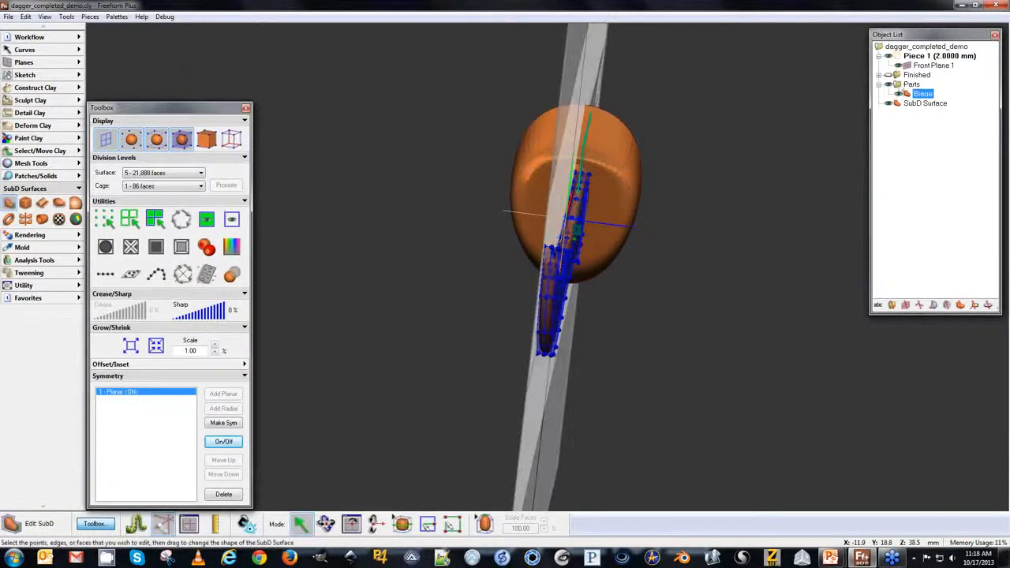
{"action": "middle_click_drag", "start_coordinate": [691, 299], "coordinate": [836, 151]}
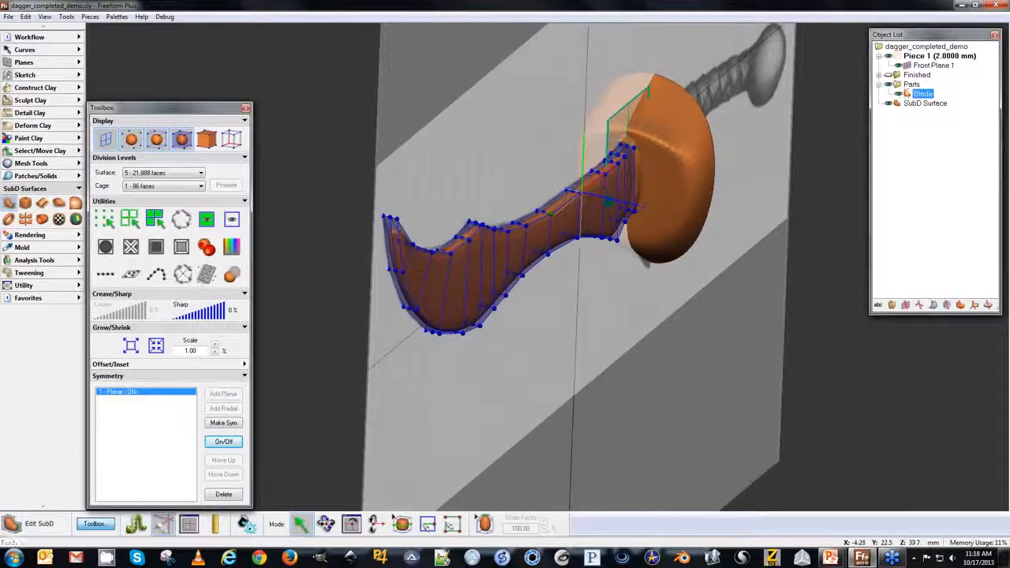
{"action": "left_click", "coordinate": [912, 84]}
{"action": "right_click", "coordinate": [920, 92]}
{"action": "left_click", "coordinate": [946, 94]}
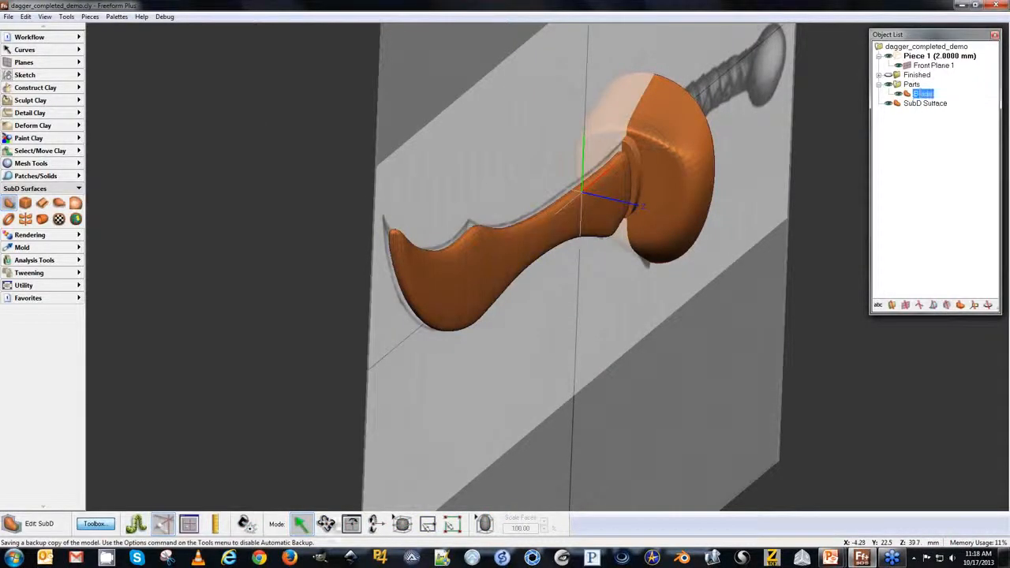
{"action": "left_click", "coordinate": [290, 524]}
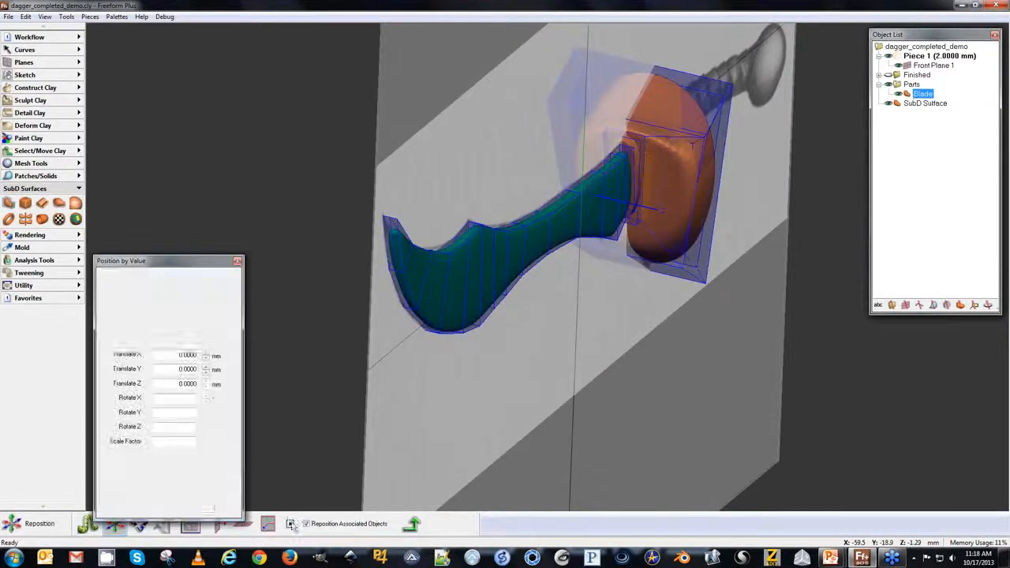
{"action": "left_click", "coordinate": [205, 388]}
{"action": "left_click", "coordinate": [206, 388]}
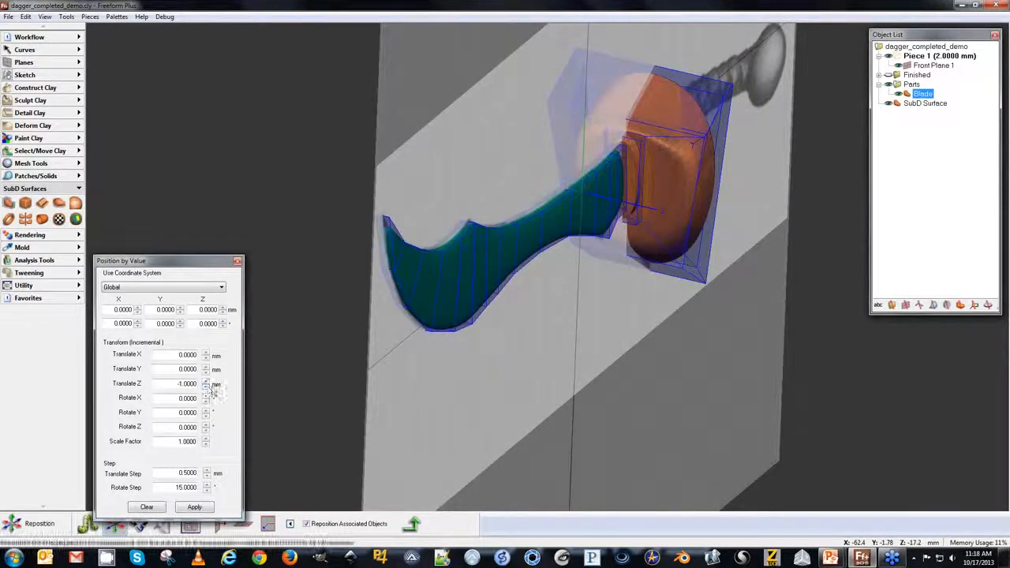
{"action": "left_click", "coordinate": [413, 527]}
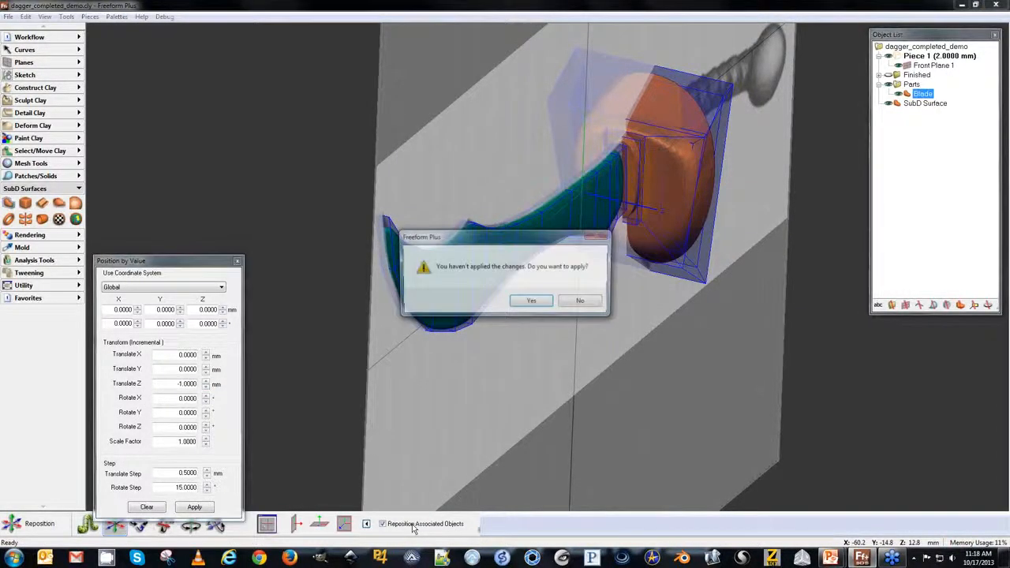
{"action": "left_click", "coordinate": [524, 301]}
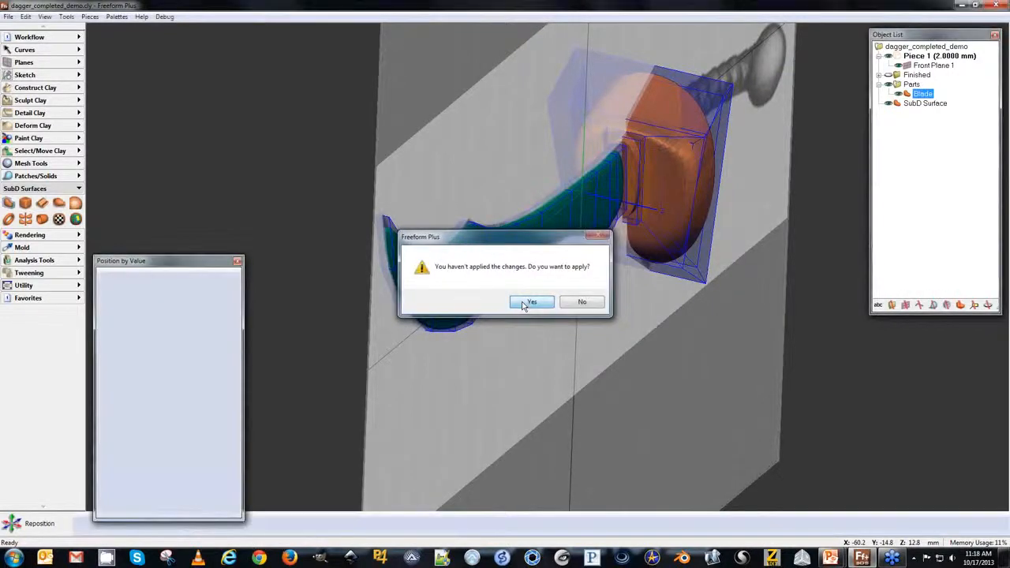
Return to editing the blade in front view and make it see-through over the sketch.
{"action": "key", "text": "f"}
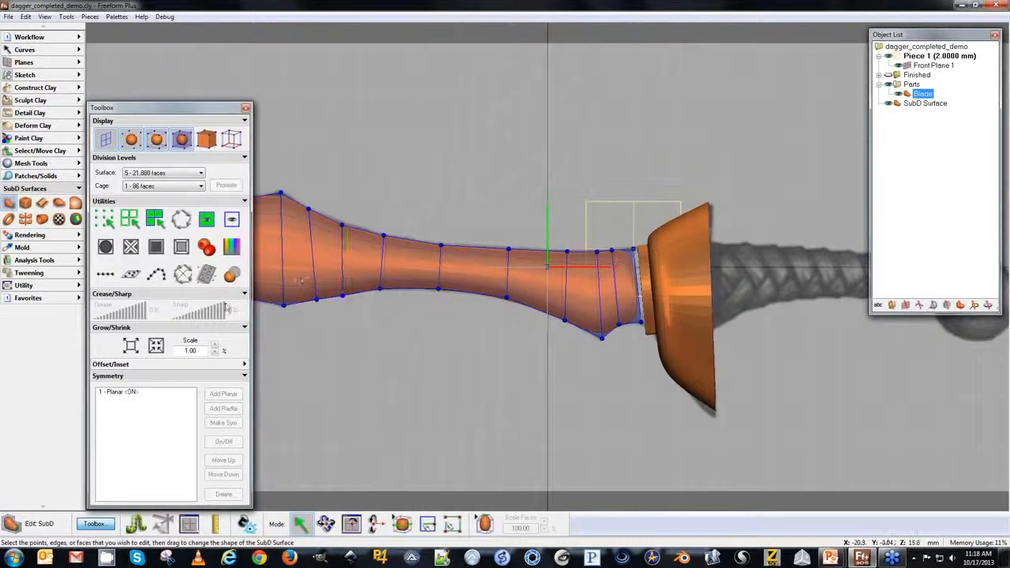
{"action": "left_click", "coordinate": [232, 277]}
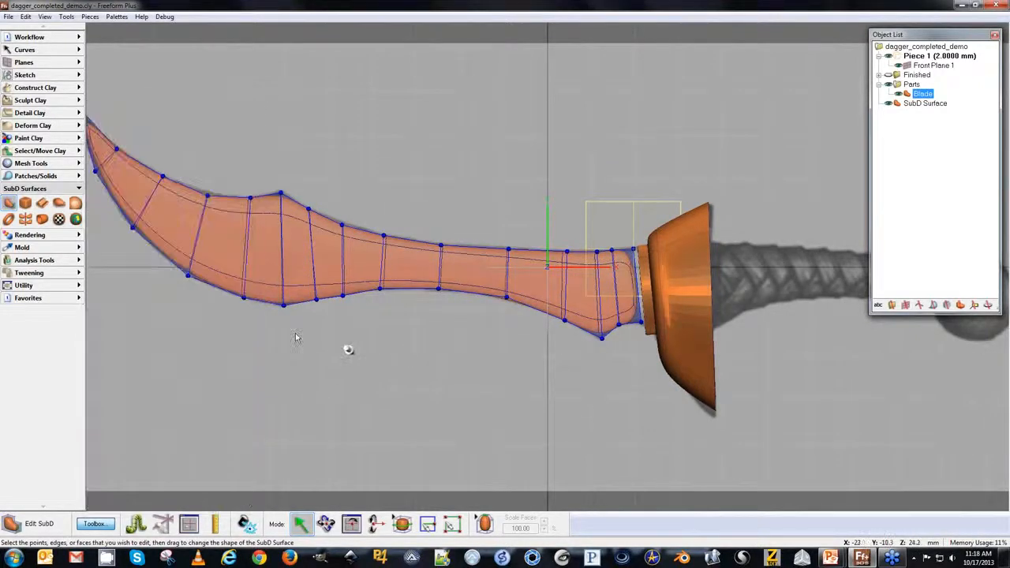
{"action": "middle_click_drag", "start_coordinate": [295, 338], "coordinate": [371, 364]}
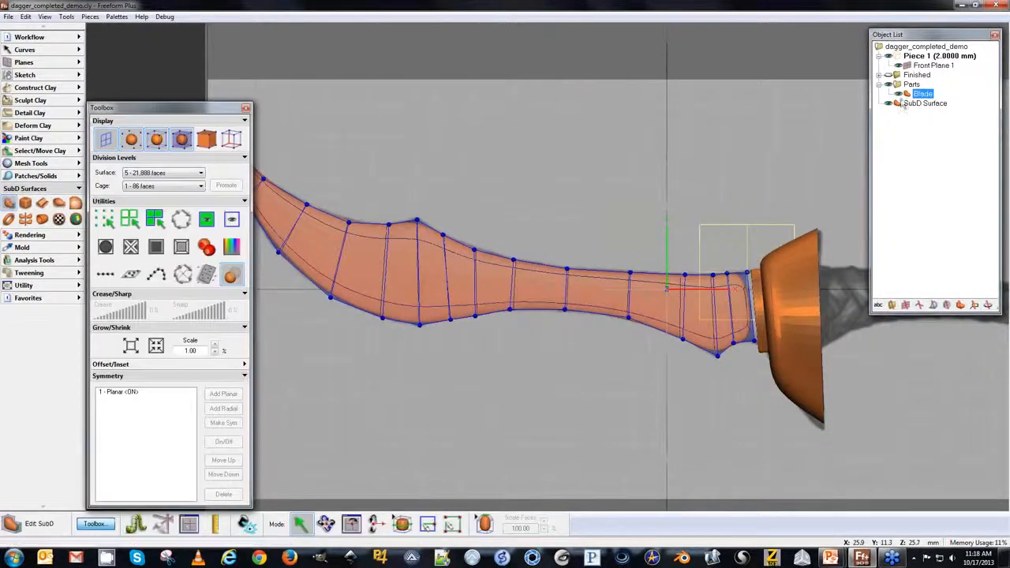
{"action": "right_click", "coordinate": [909, 93]}
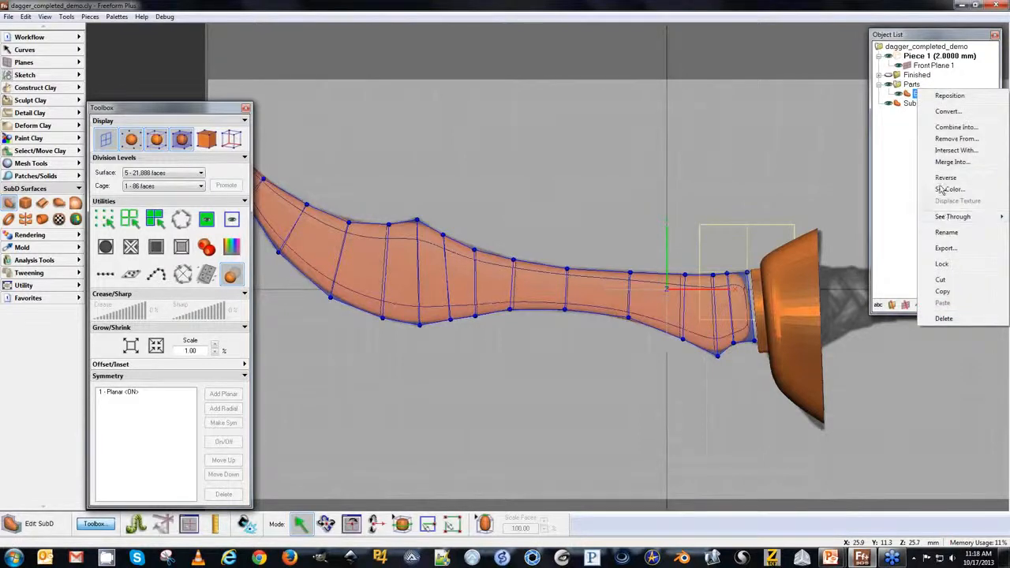
{"action": "mouse_move", "coordinate": [947, 219]}
{"action": "left_click", "coordinate": [872, 228]}
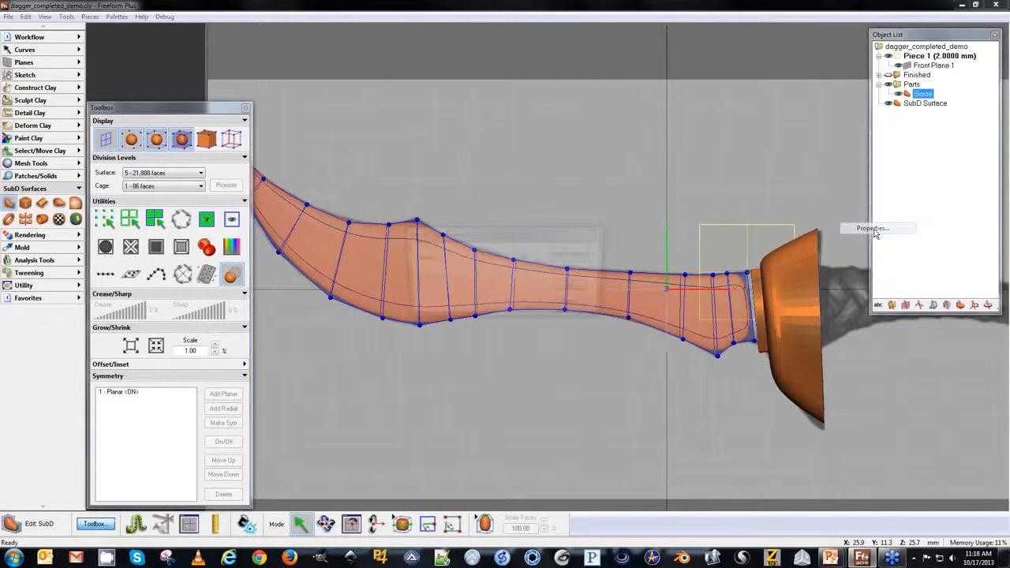
{"action": "left_click", "coordinate": [562, 287]}
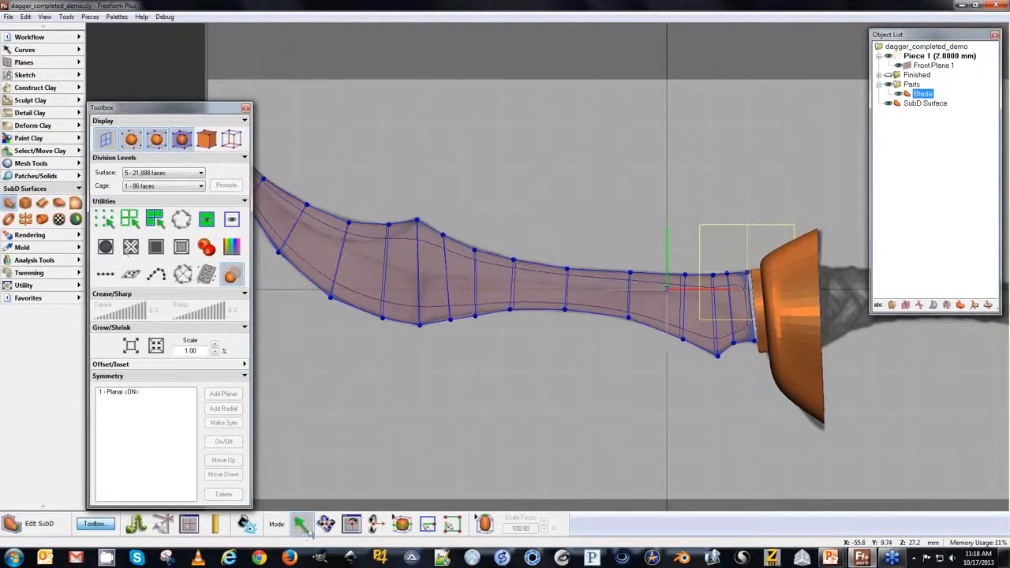
Insert a lengthwise edge from the hilt end running along the blade's middle toward the tip.
{"action": "left_click", "coordinate": [427, 524]}
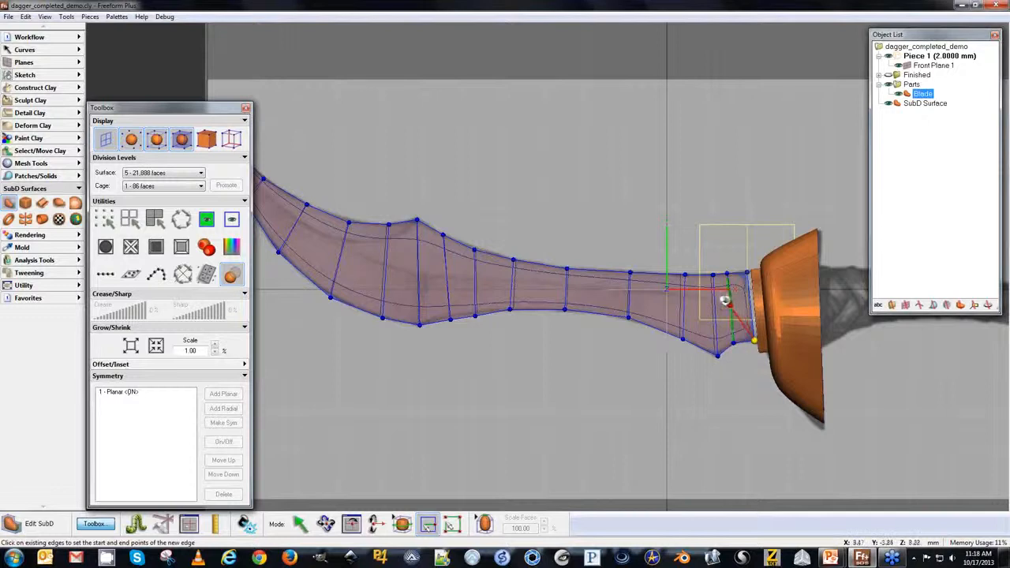
{"action": "left_click", "coordinate": [724, 303]}
{"action": "left_click", "coordinate": [704, 296]}
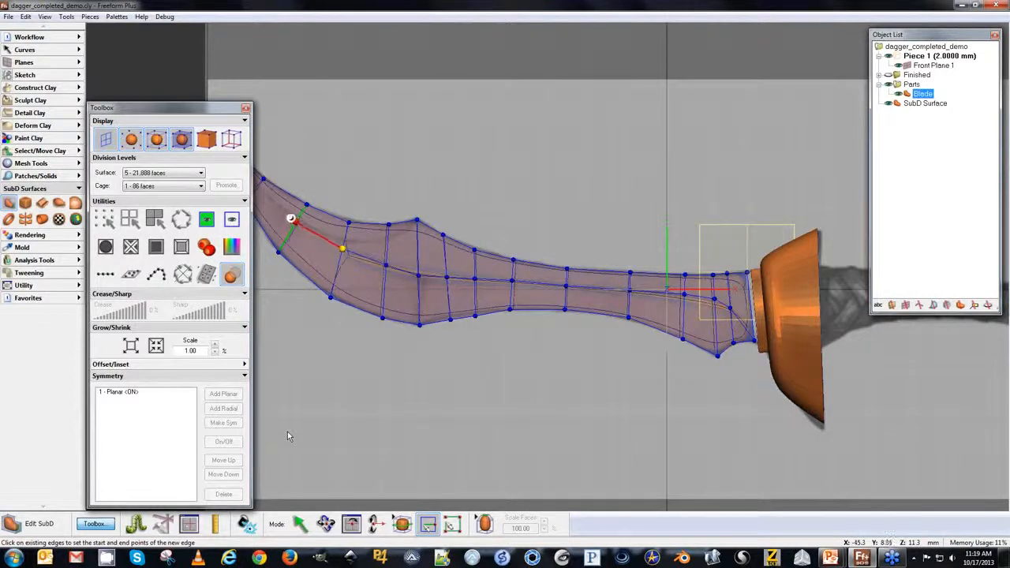
{"action": "key", "text": "Escape"}
{"action": "key", "text": "space"}
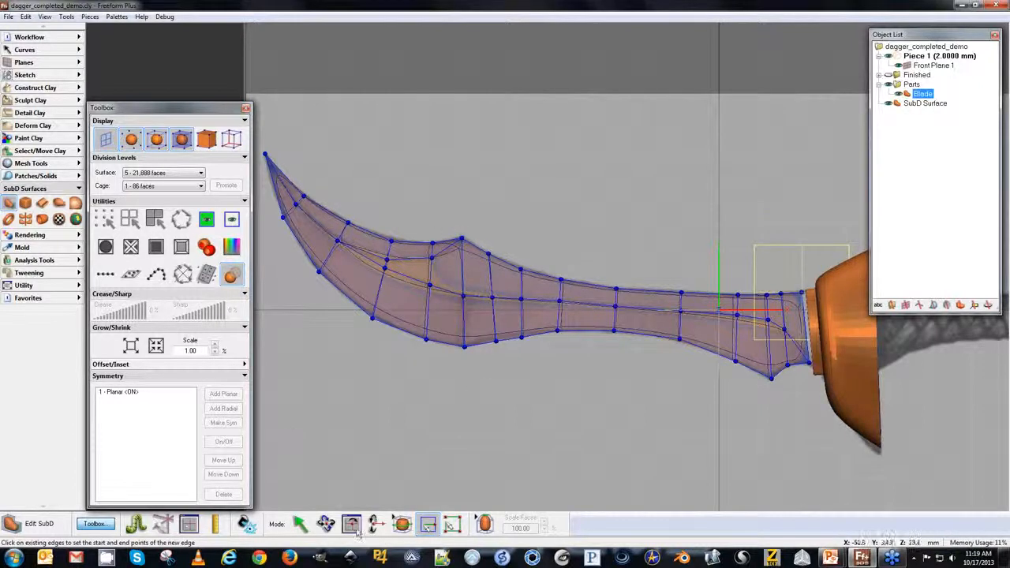
Reselect the blade for editing and turn its see-through display back off.
{"action": "left_click", "coordinate": [301, 525]}
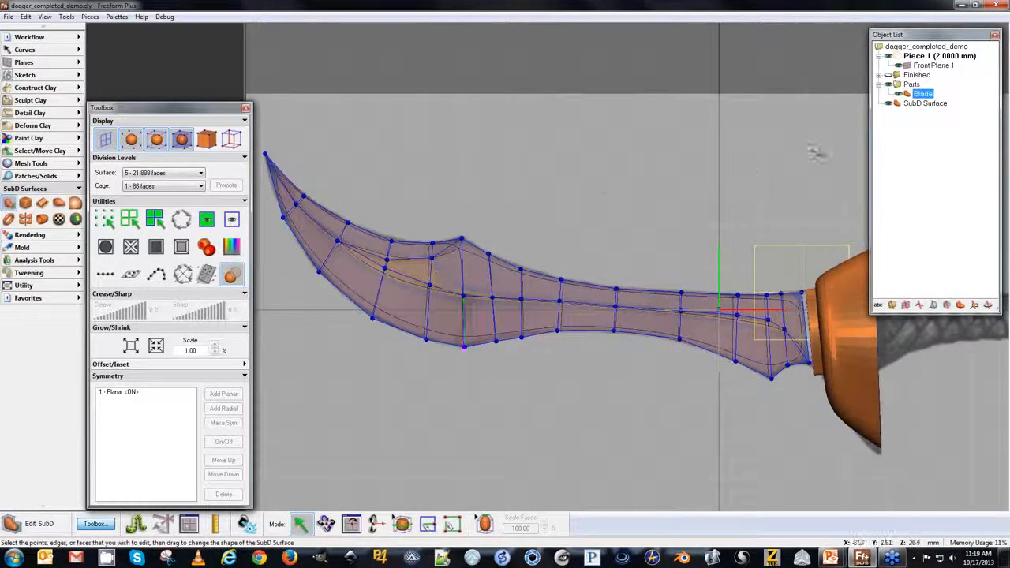
{"action": "left_click", "coordinate": [669, 177]}
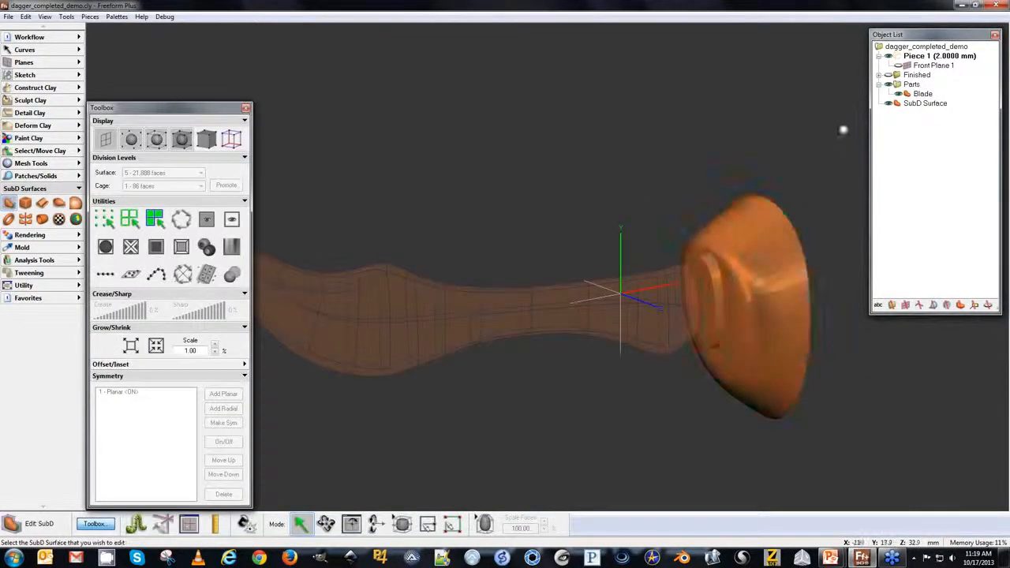
{"action": "left_click", "coordinate": [916, 103]}
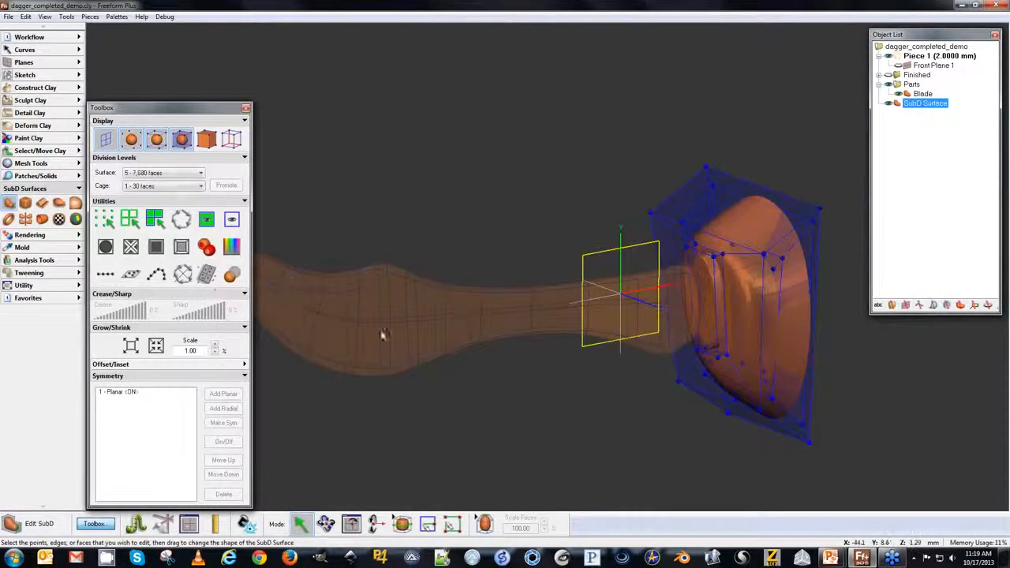
{"action": "key", "text": "Escape"}
{"action": "left_click", "coordinate": [531, 302]}
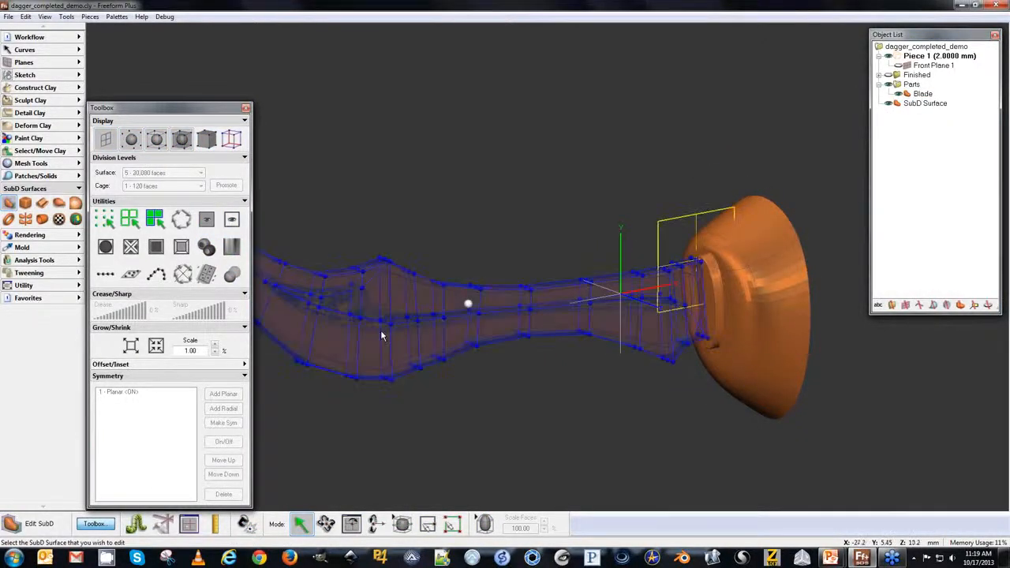
{"action": "left_click", "coordinate": [233, 275]}
{"action": "middle_click_drag", "start_coordinate": [266, 318], "coordinate": [250, 309]}
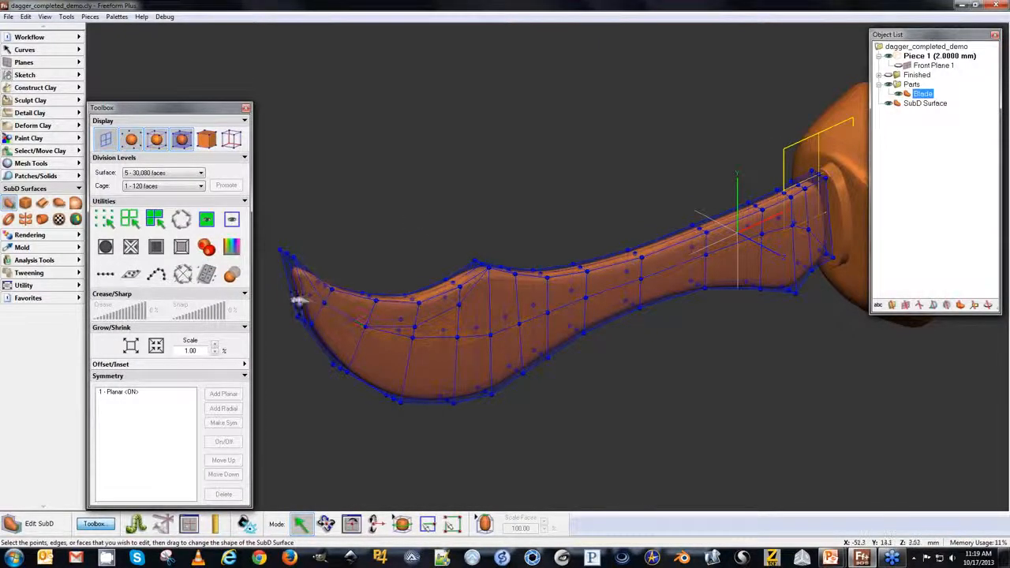
Select the edge loop along the blade's cutting edge and set its crease to 100%.
{"action": "left_click", "coordinate": [301, 299]}
{"action": "left_click", "coordinate": [178, 227]}
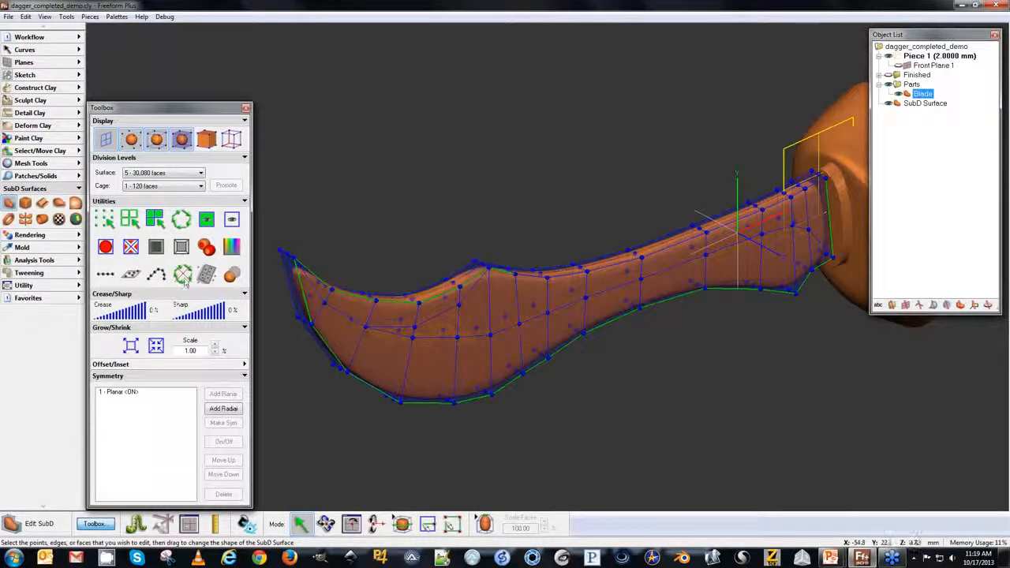
{"action": "left_click", "coordinate": [180, 224]}
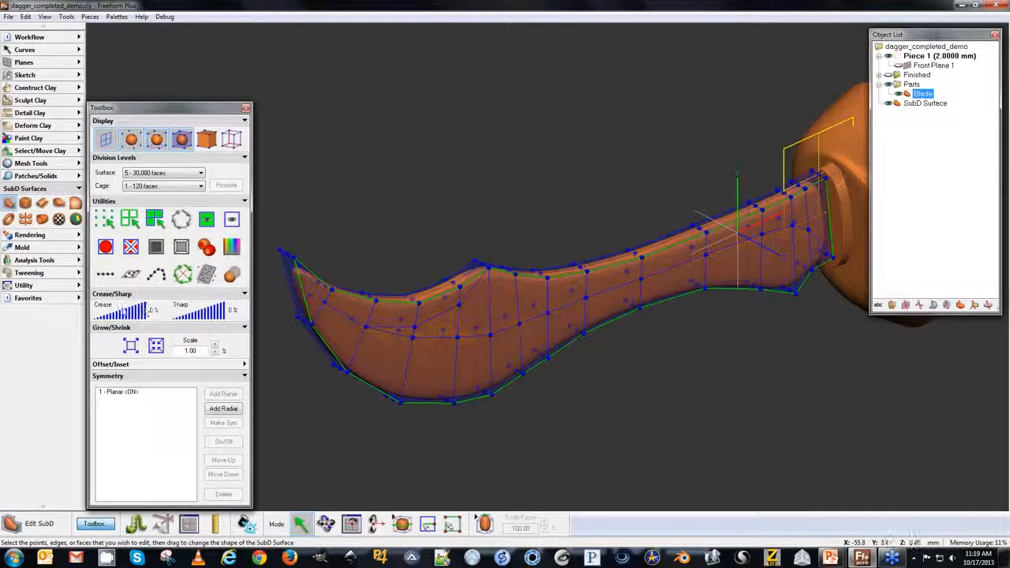
{"action": "left_click_drag", "start_coordinate": [100, 313], "coordinate": [172, 313]}
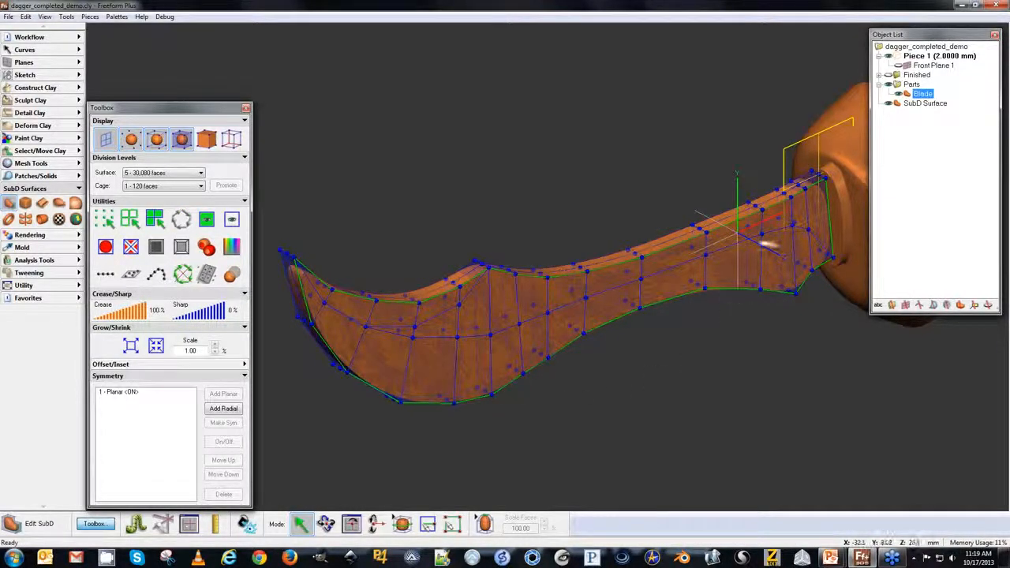
Select the edge loop at the blade tip and set its crease to 97%.
{"action": "left_click", "coordinate": [293, 286]}
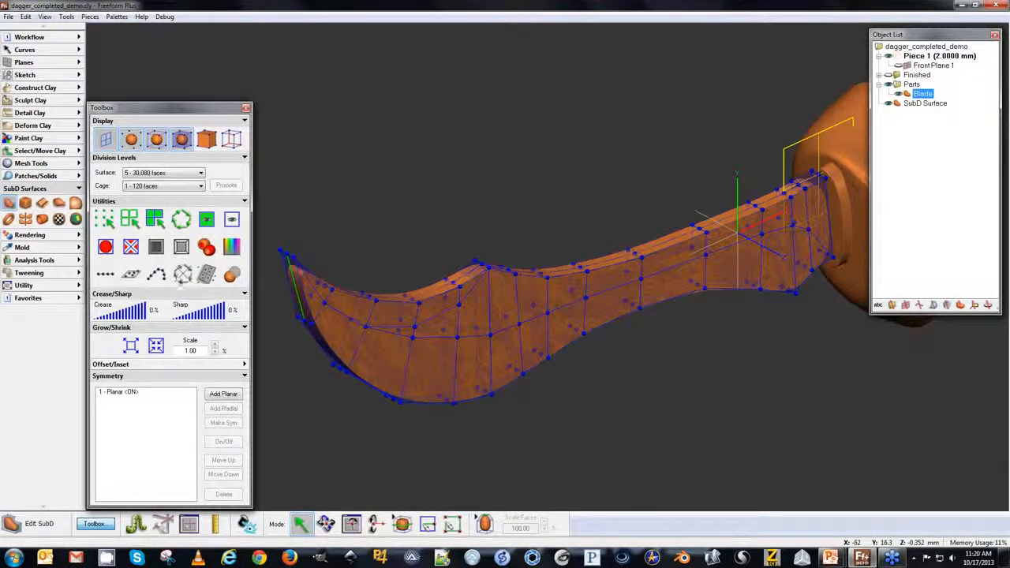
{"action": "left_click", "coordinate": [183, 222]}
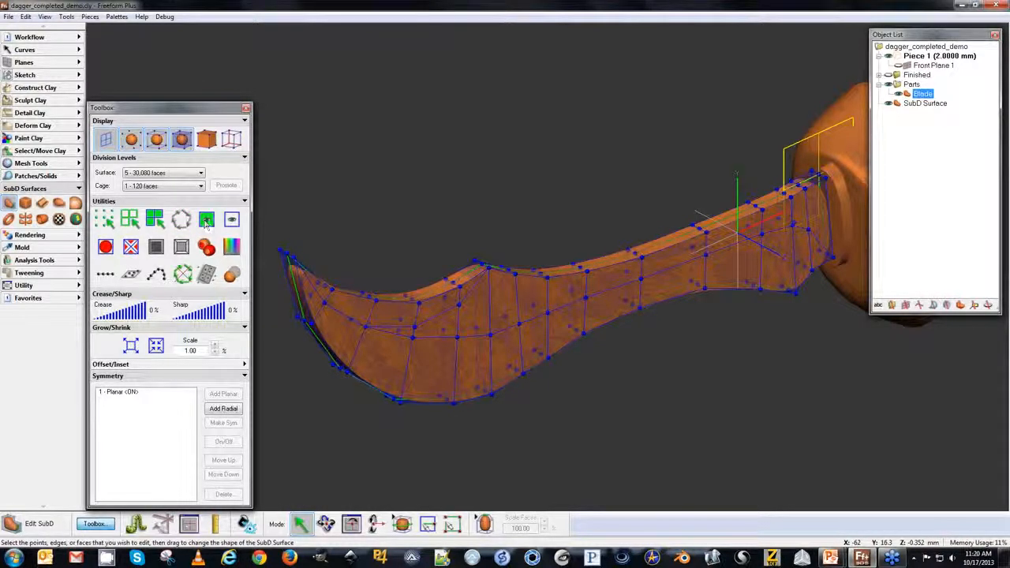
{"action": "left_click_drag", "start_coordinate": [104, 311], "coordinate": [144, 310]}
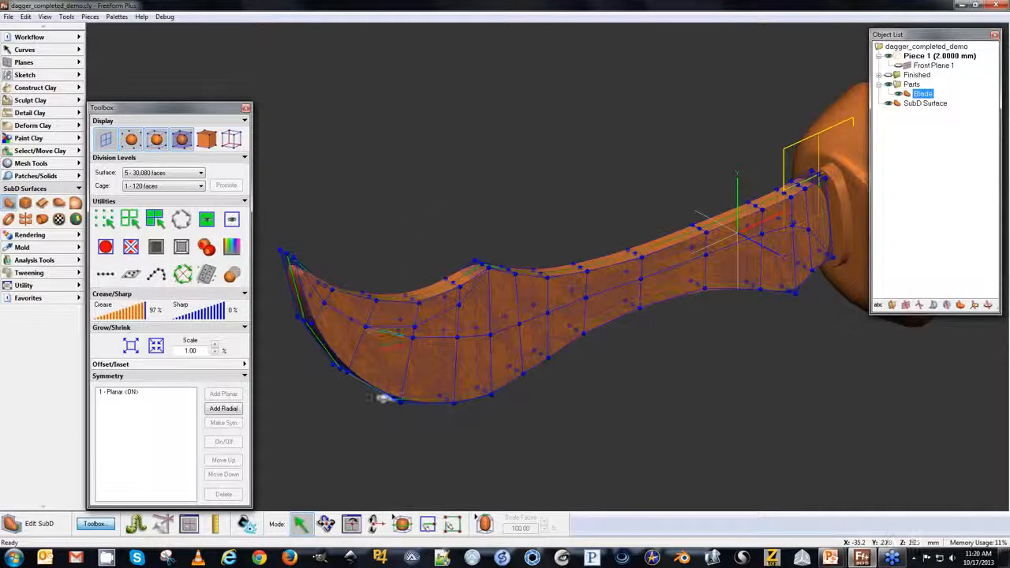
{"action": "left_click", "coordinate": [338, 405]}
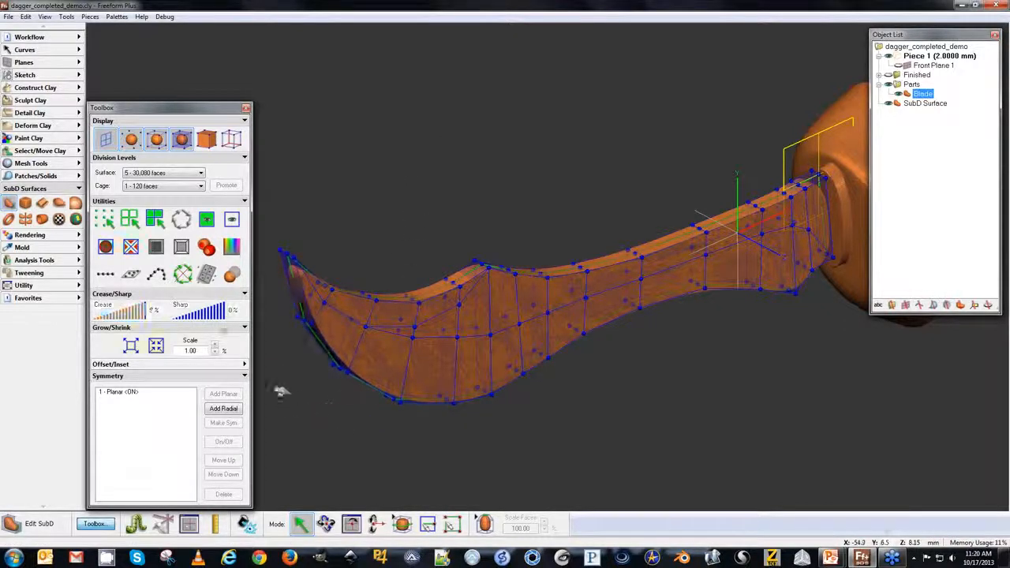
Drag points near the tip and along the lower edge to refine the blade's curve.
{"action": "middle_click_drag", "start_coordinate": [332, 325], "coordinate": [363, 284]}
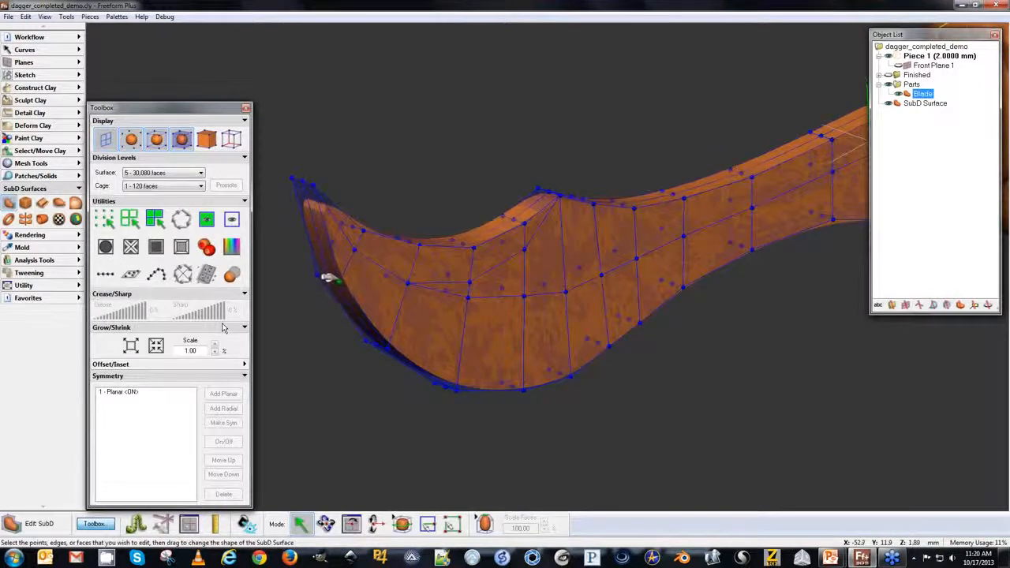
{"action": "left_click_drag", "start_coordinate": [322, 273], "coordinate": [325, 259]}
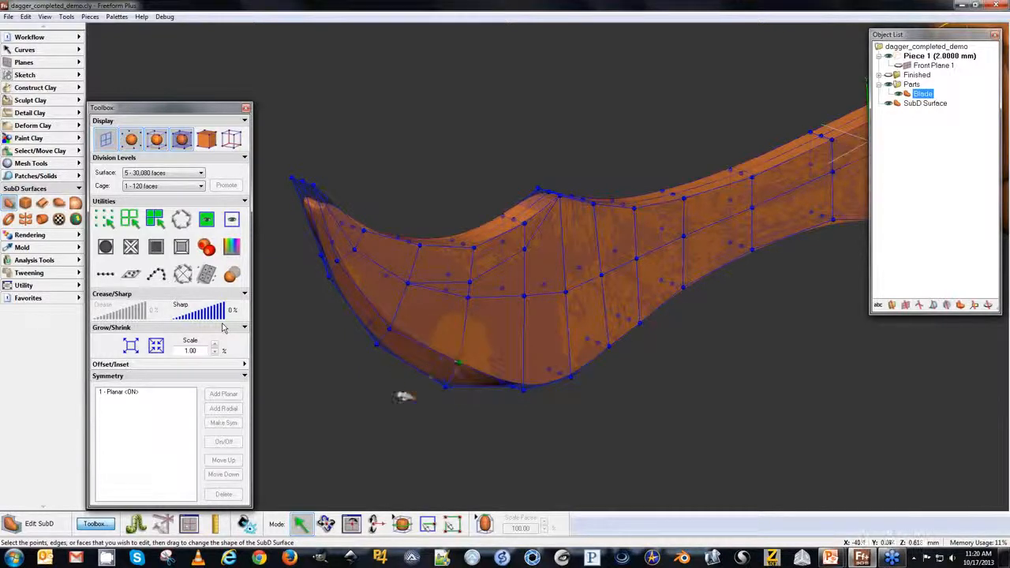
{"action": "left_click_drag", "start_coordinate": [513, 386], "coordinate": [512, 361]}
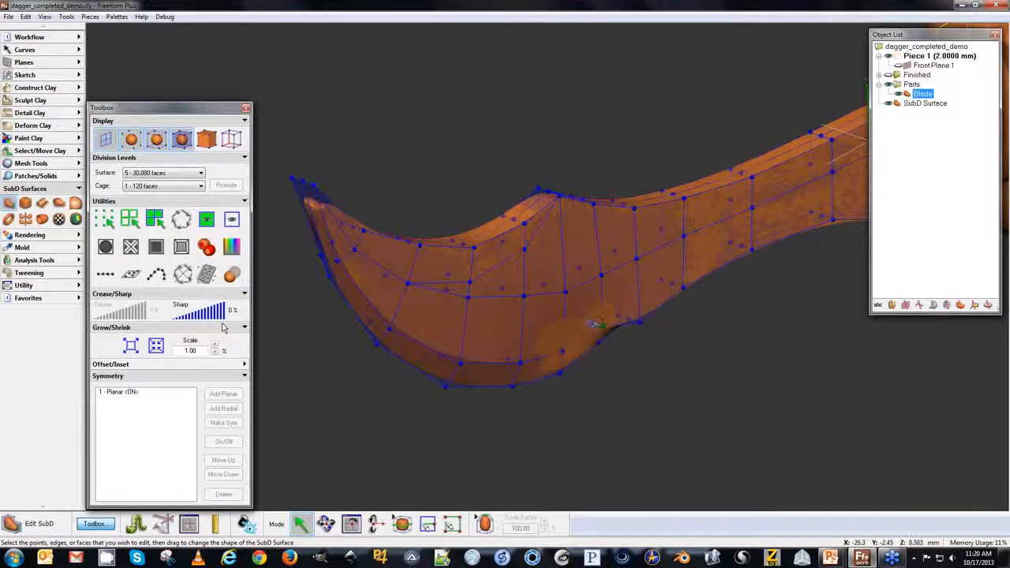
{"action": "key", "text": "Escape"}
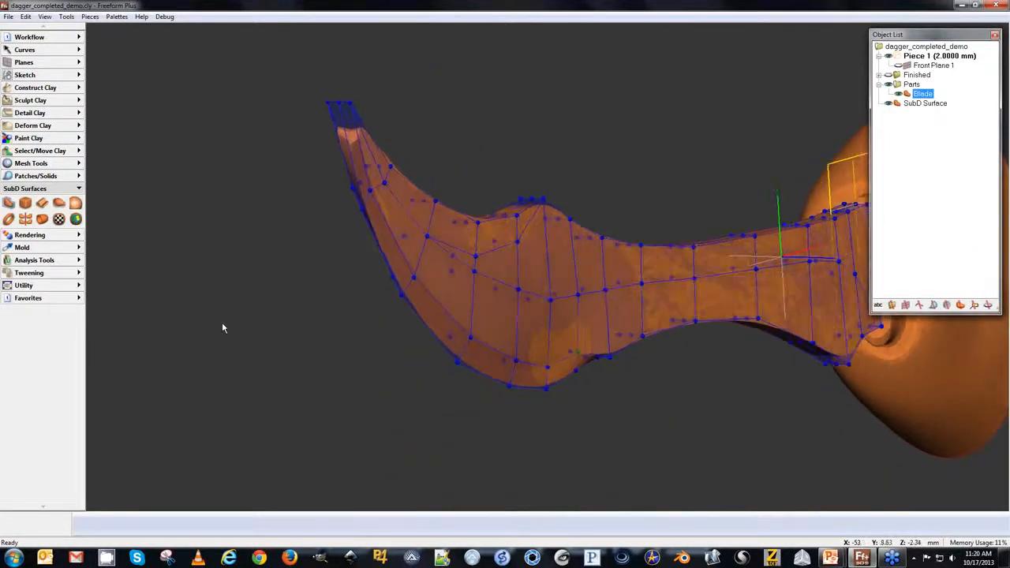
Open SubD editing on the blade and drag control points along its middle section to refine the profile.
{"action": "key", "text": "e"}
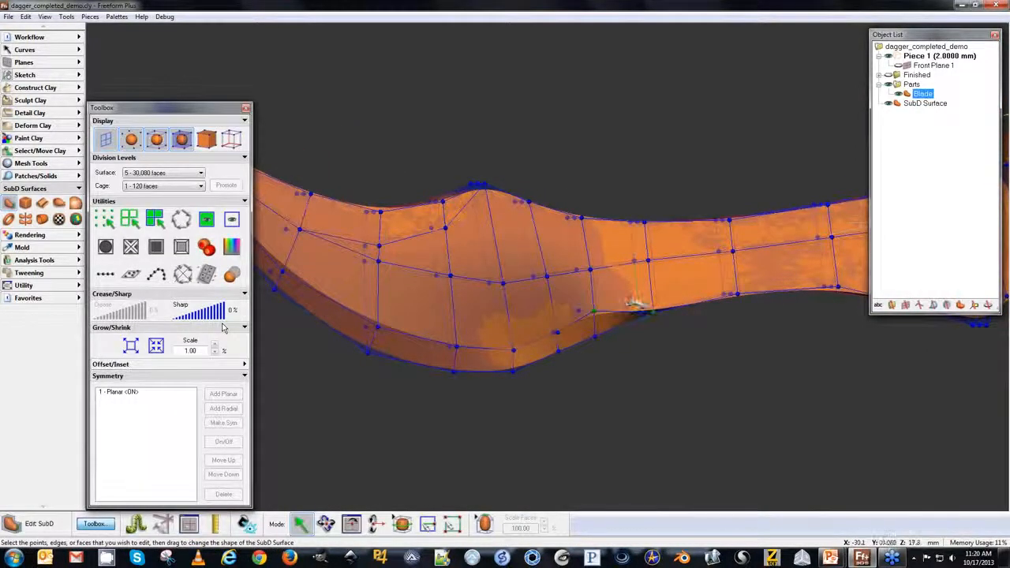
{"action": "left_click_drag", "start_coordinate": [653, 312], "coordinate": [649, 276]}
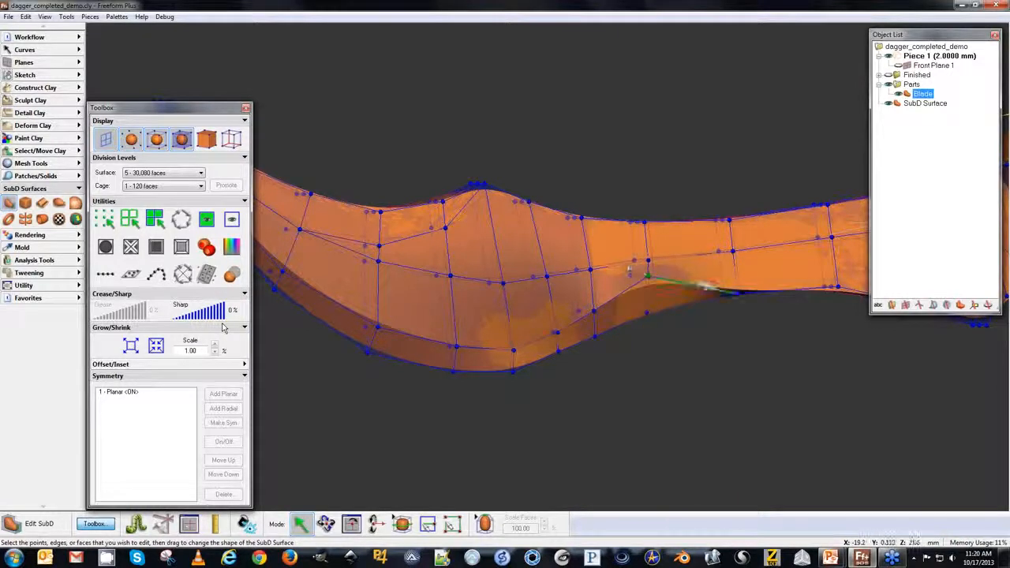
{"action": "left_click_drag", "start_coordinate": [737, 292], "coordinate": [737, 274]}
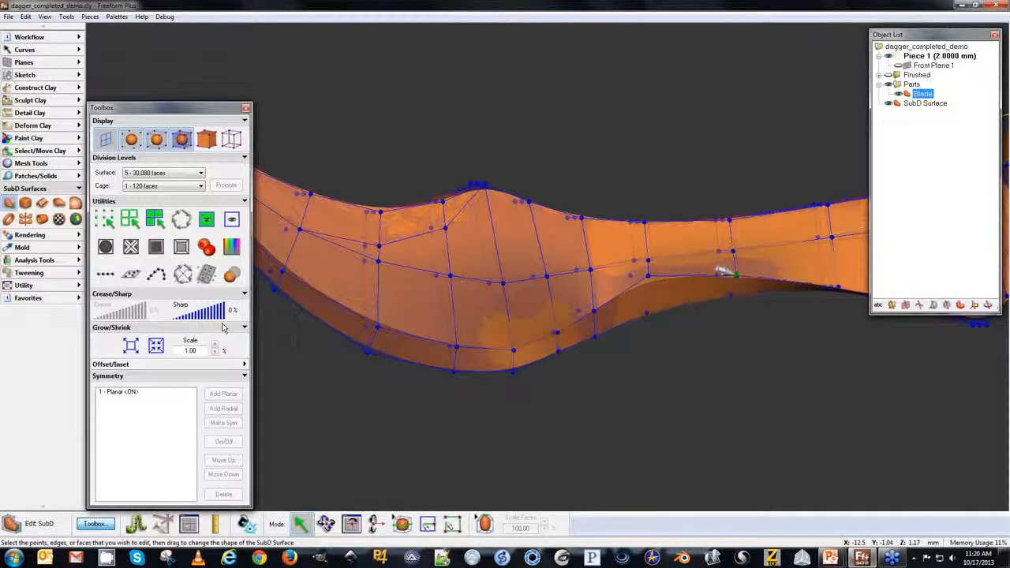
{"action": "middle_click_drag", "start_coordinate": [766, 302], "coordinate": [588, 286]}
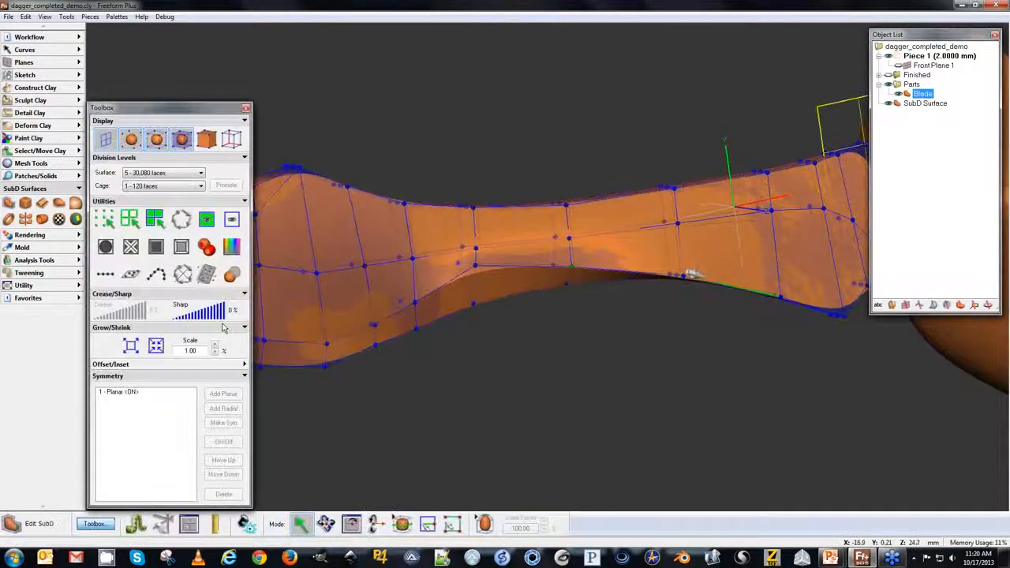
{"action": "middle_click_drag", "start_coordinate": [771, 300], "coordinate": [653, 262]}
Select the blade's centre edge loop, set its crease to 72%, and deselect the blade.
{"action": "middle_click_drag", "start_coordinate": [569, 430], "coordinate": [610, 486]}
{"action": "middle_click_drag", "start_coordinate": [437, 320], "coordinate": [500, 356]}
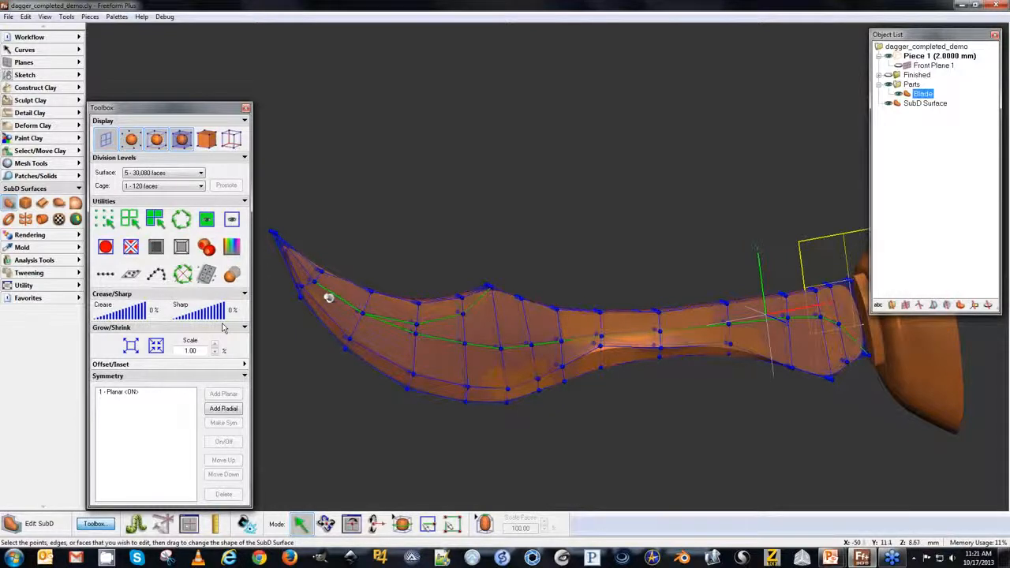
{"action": "left_click_drag", "start_coordinate": [103, 315], "coordinate": [134, 315]}
{"action": "left_click", "coordinate": [929, 131]}
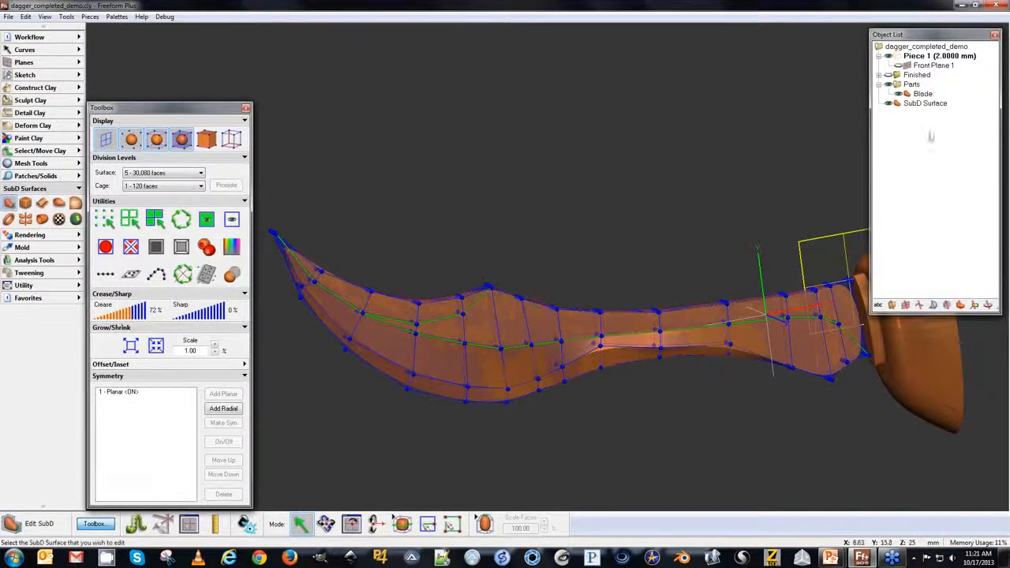
Preview the blade's smoothed surface from several angles.
{"action": "key", "text": "space"}
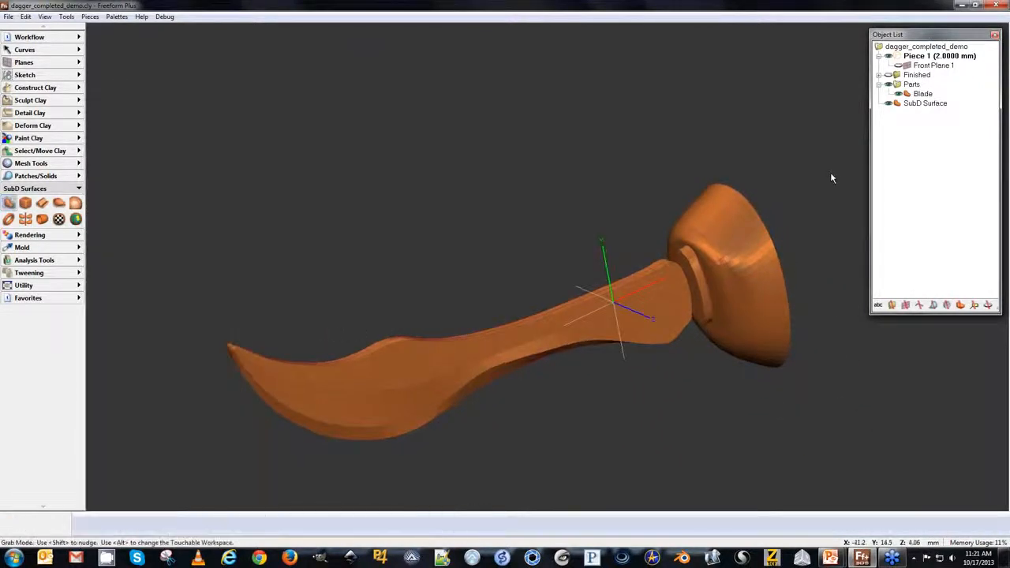
{"action": "key", "text": "space"}
{"action": "left_click", "coordinate": [374, 356]}
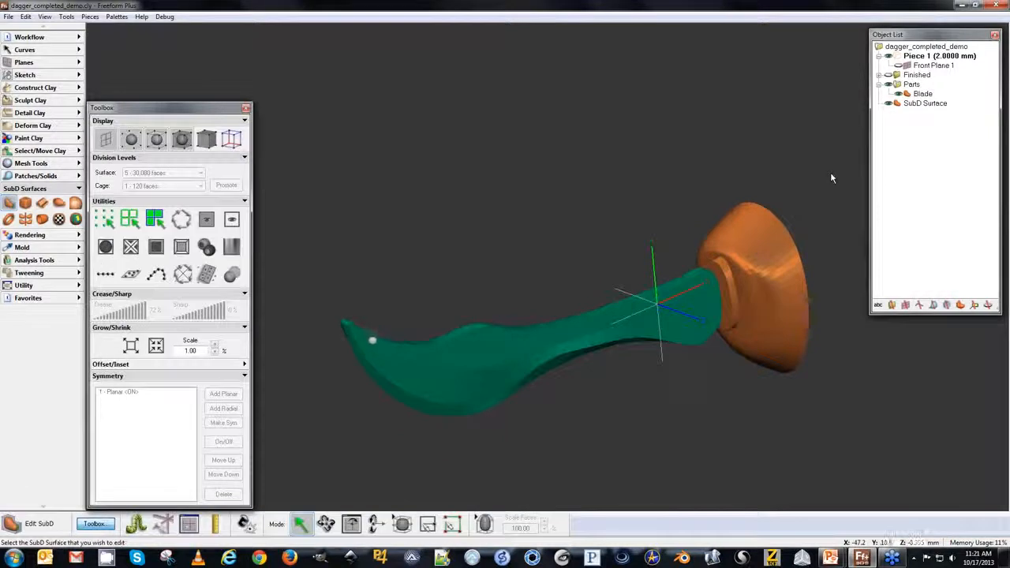
{"action": "key", "text": "space"}
{"action": "key", "text": "space"}
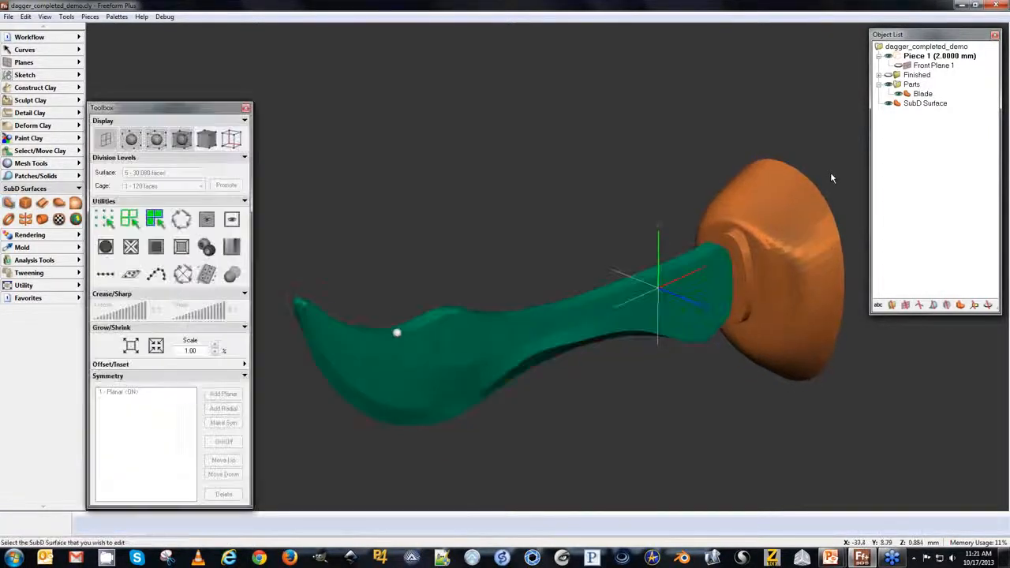
{"action": "key", "text": "space"}
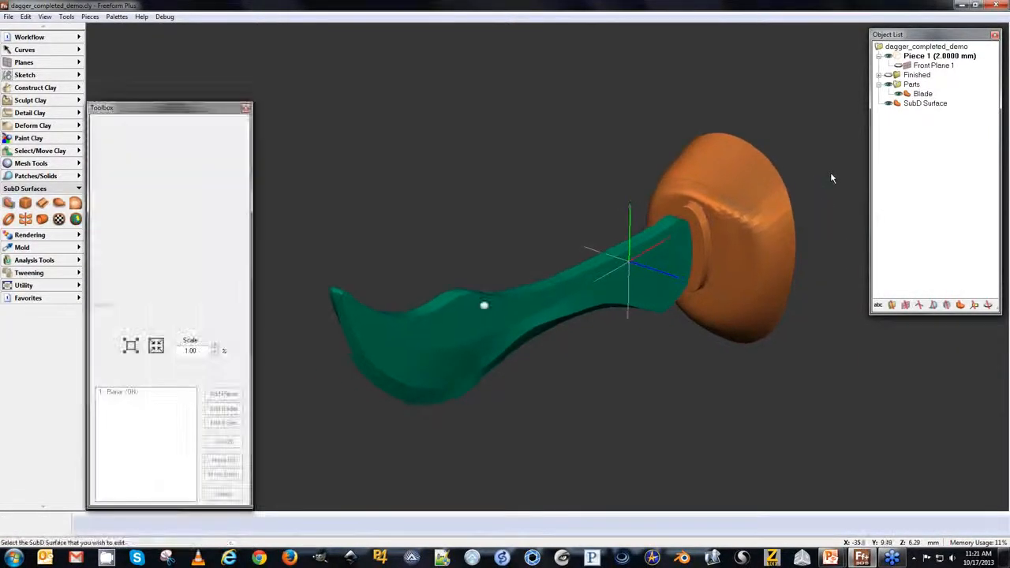
{"action": "key", "text": "space"}
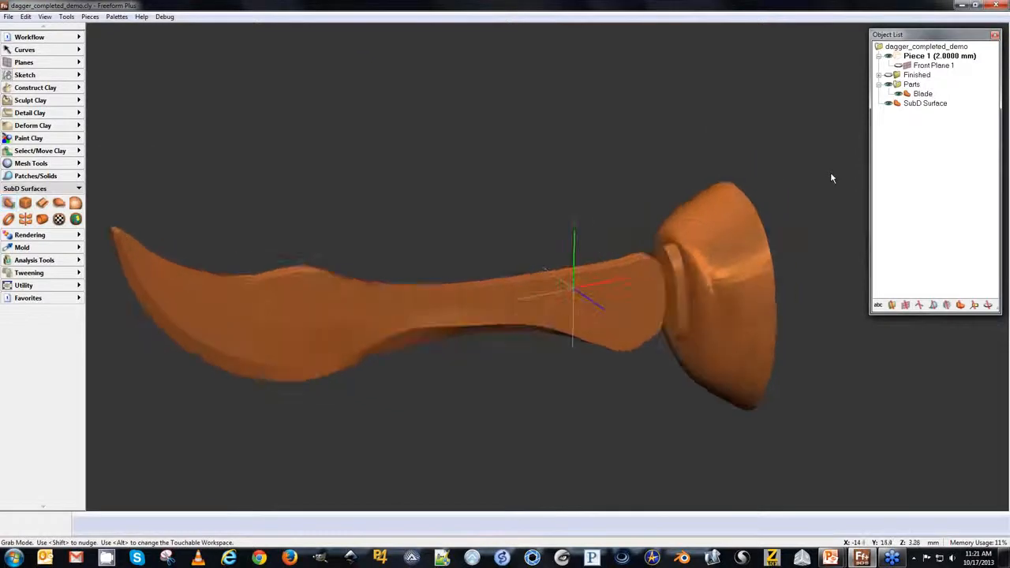
Reselect the blade, select edges at its base near the guard, and set their sharpness to 95%.
{"action": "left_click", "coordinate": [646, 292]}
{"action": "left_click", "coordinate": [657, 257]}
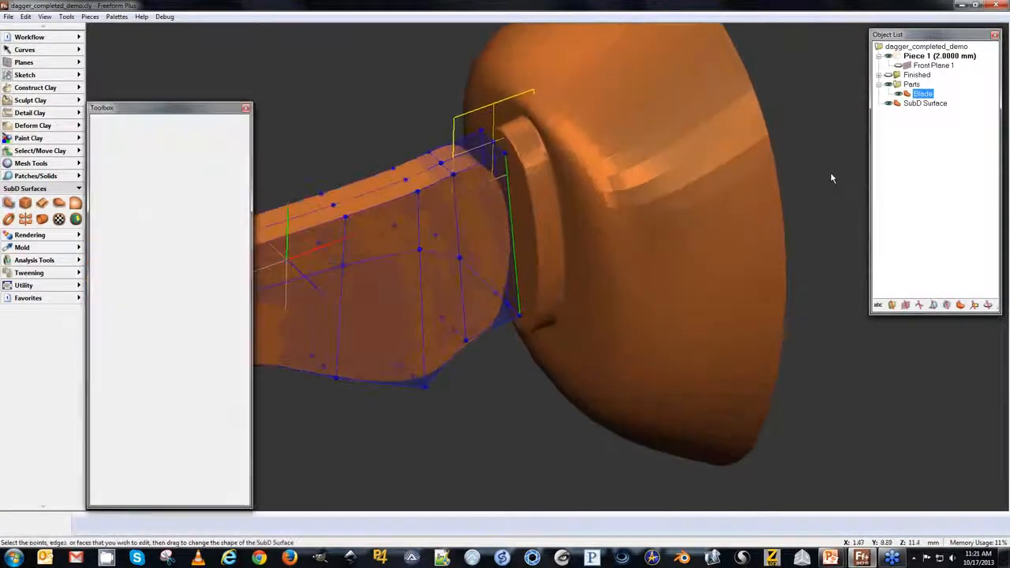
{"action": "left_click", "coordinate": [500, 323]}
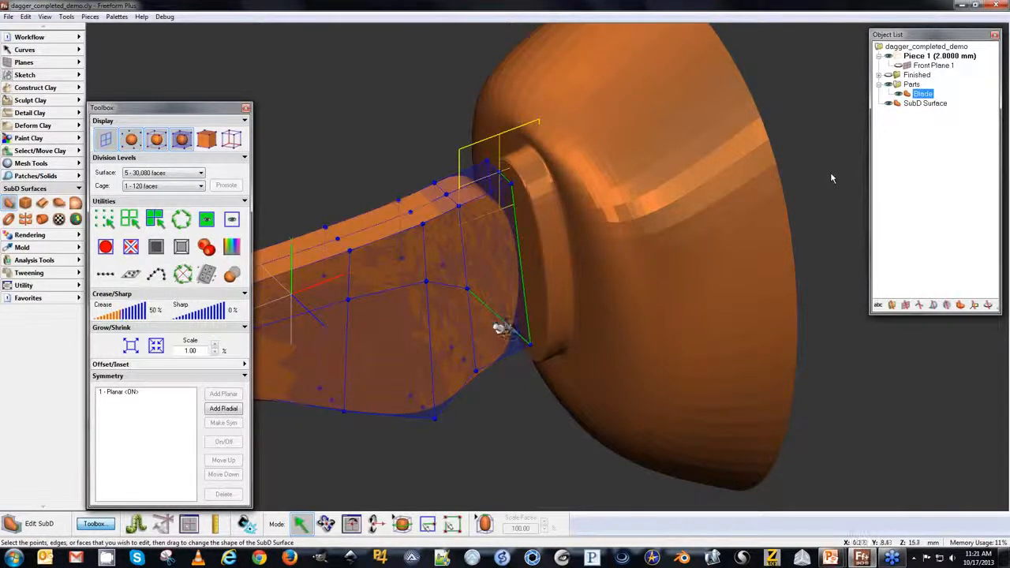
{"action": "left_click", "coordinate": [467, 303]}
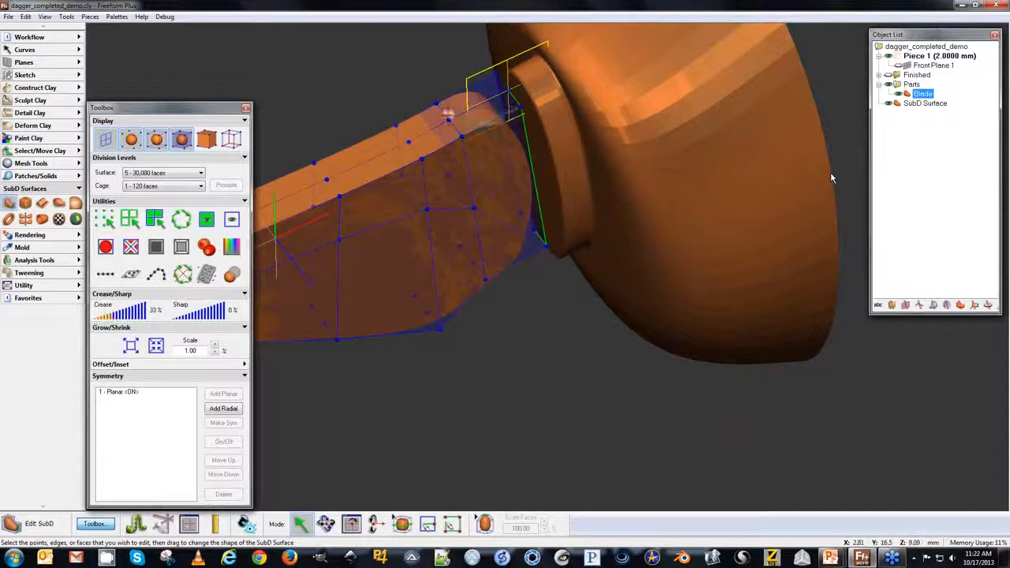
{"action": "left_click", "coordinate": [193, 315]}
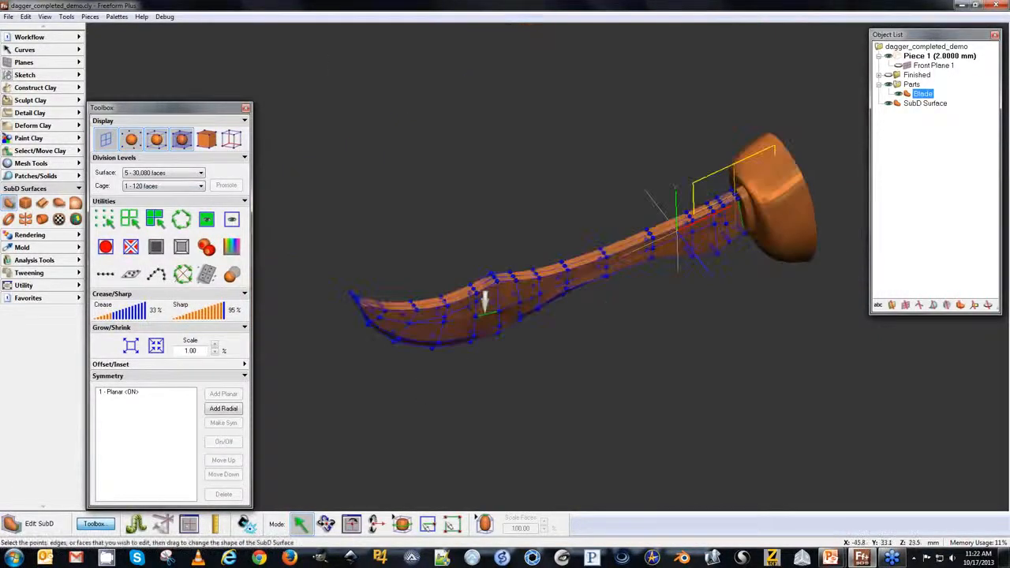
Exit editing, hide the working blade, and expand the Finished parts folder.
{"action": "key", "text": "Escape"}
{"action": "key", "text": "space"}
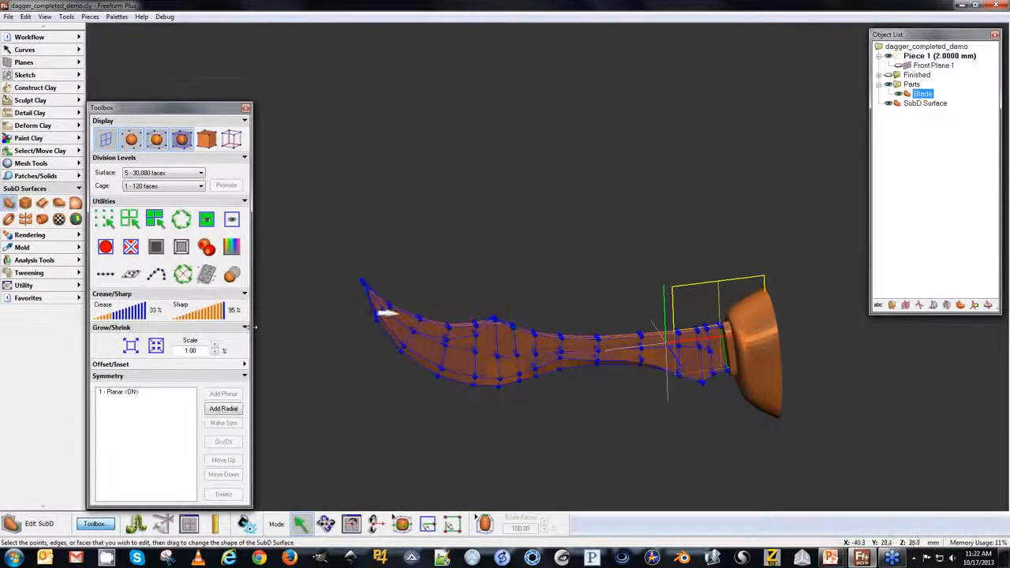
{"action": "key", "text": "space"}
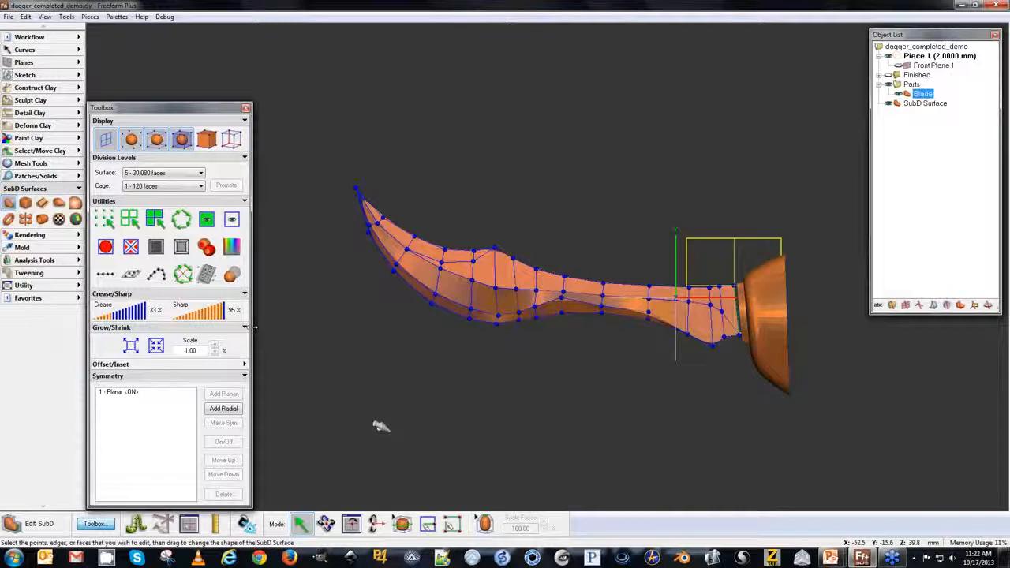
{"action": "middle_click_drag", "start_coordinate": [541, 160], "coordinate": [475, 146]}
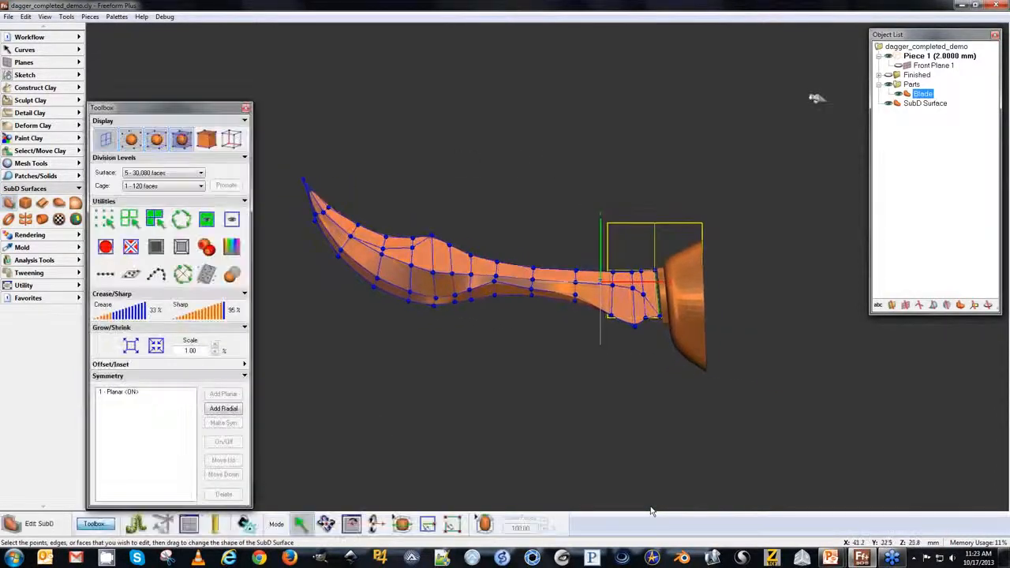
{"action": "left_click", "coordinate": [899, 94]}
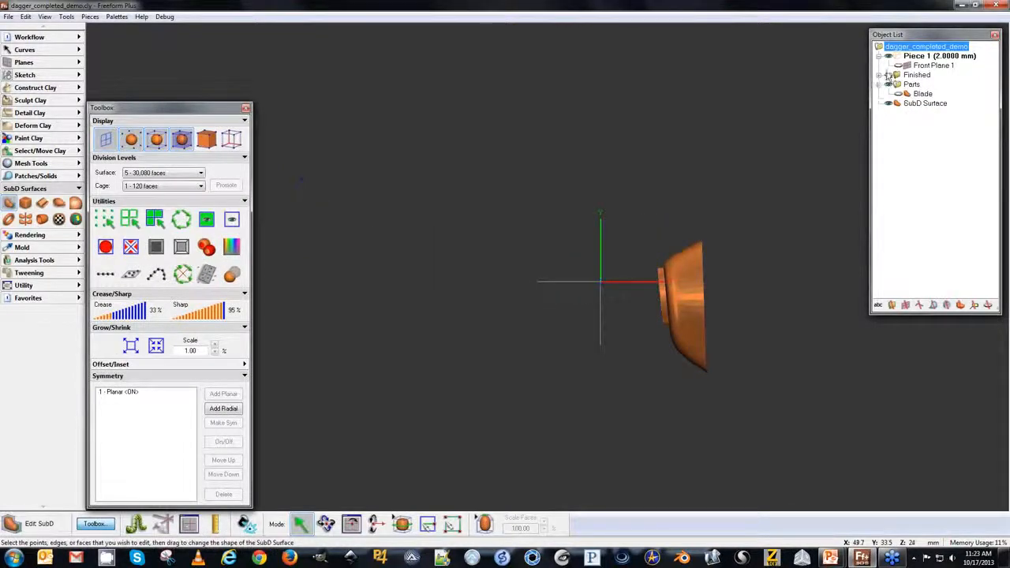
{"action": "left_click", "coordinate": [888, 76]}
{"action": "left_click", "coordinate": [879, 76]}
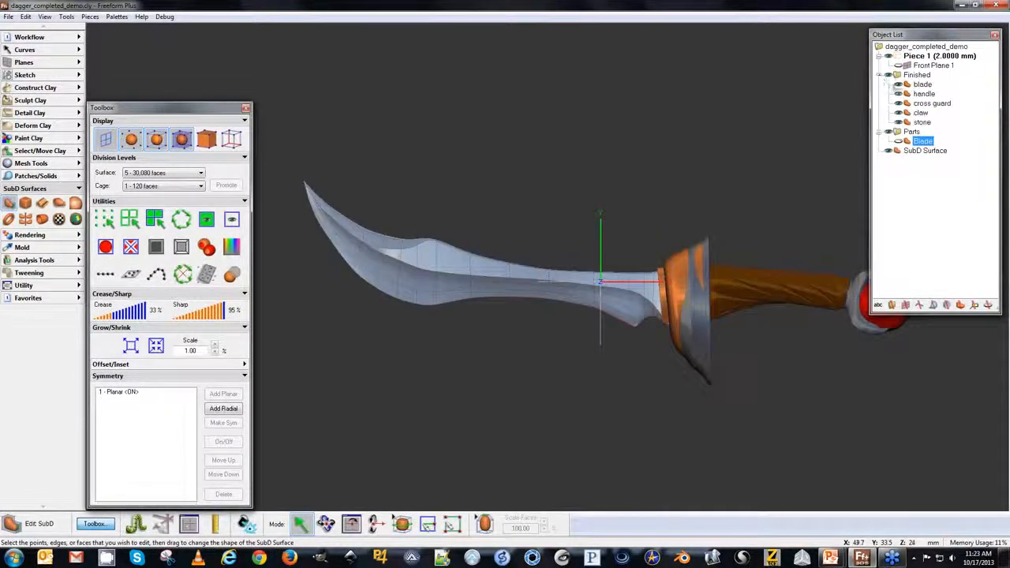
Hide the finished handle, cross guard, claw and stone, keeping the finished blade visible in front view over the reference sketch.
{"action": "left_click", "coordinate": [899, 105]}
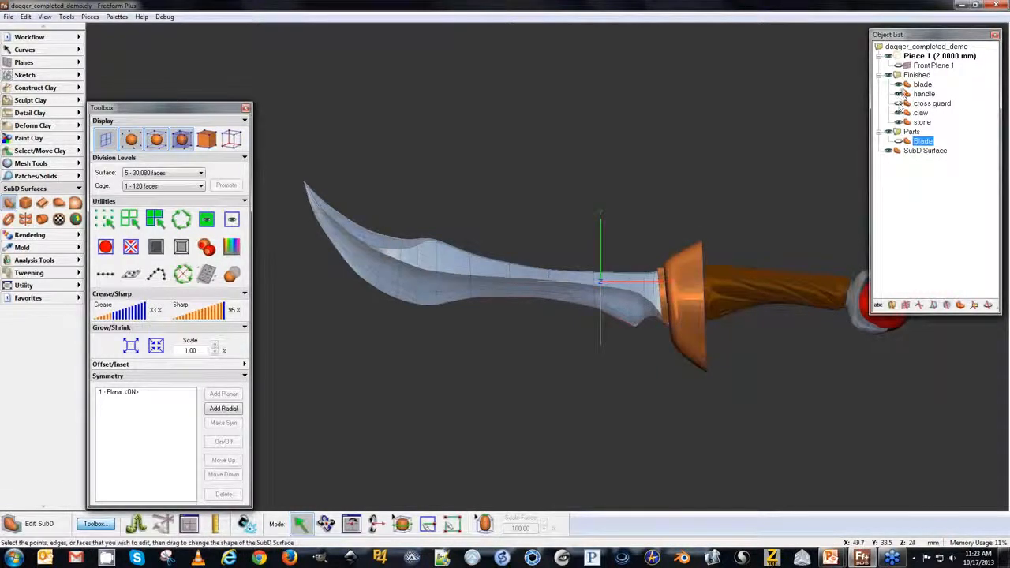
{"action": "left_click", "coordinate": [899, 94]}
{"action": "left_click", "coordinate": [899, 113]}
{"action": "left_click", "coordinate": [899, 122]}
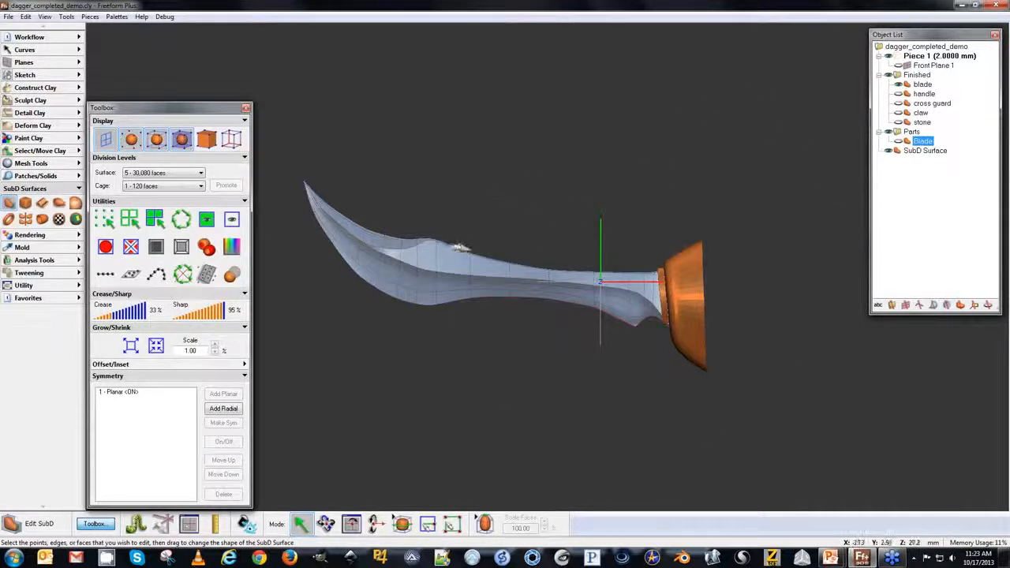
{"action": "key", "text": "p"}
{"action": "middle_click_drag", "start_coordinate": [621, 347], "coordinate": [531, 331]}
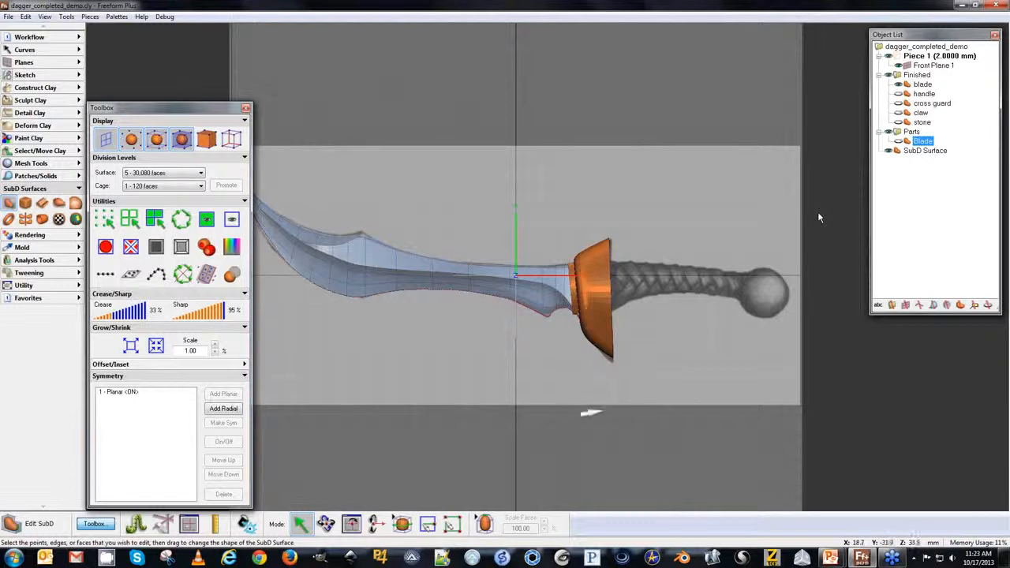
{"action": "left_click", "coordinate": [909, 183]}
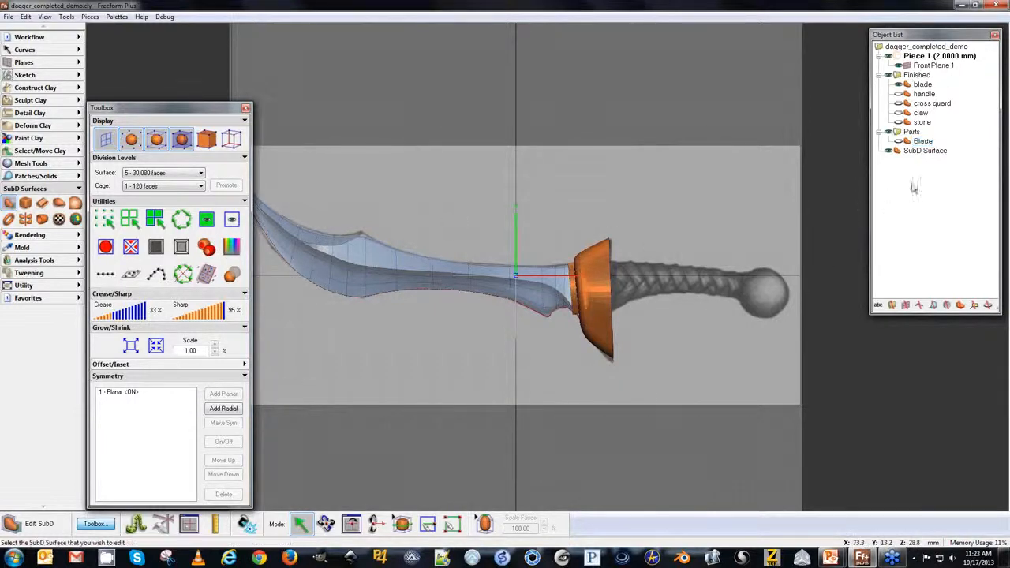
Rename the guard's SubD Surface to "Cross guard".
{"action": "left_click", "coordinate": [917, 151]}
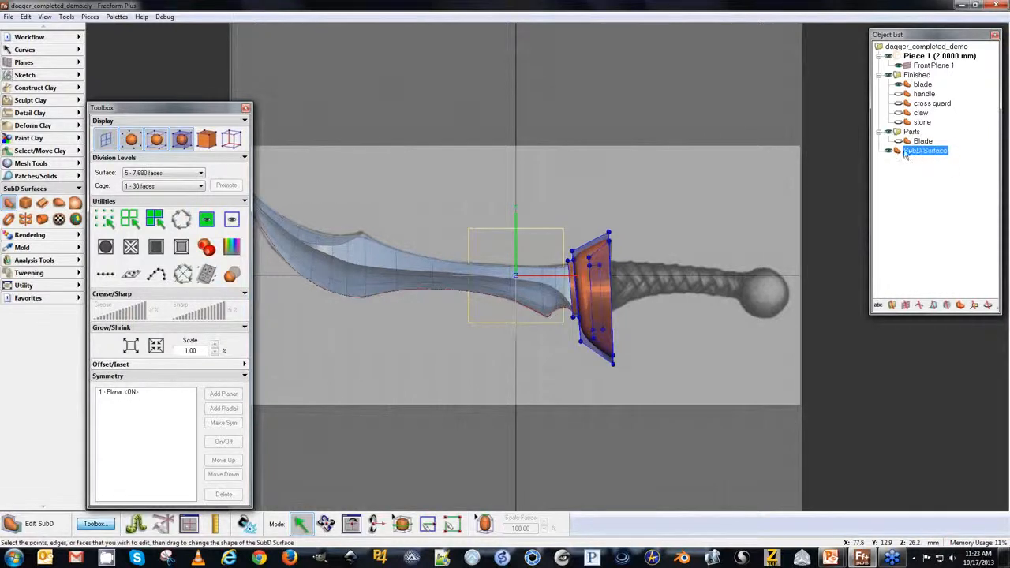
{"action": "left_click", "coordinate": [890, 152]}
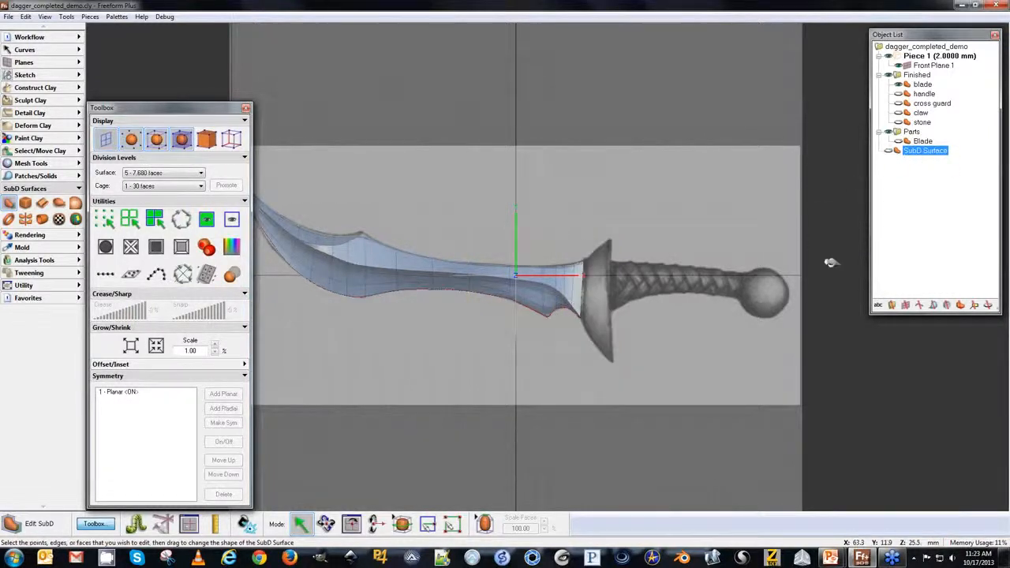
{"action": "left_click", "coordinate": [889, 150]}
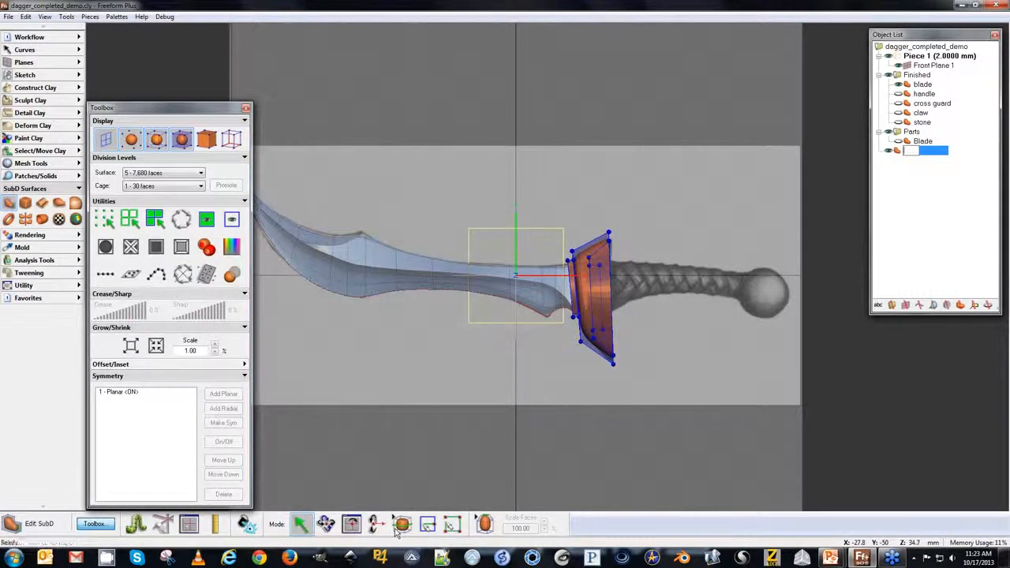
{"action": "type", "text": "Cross"}
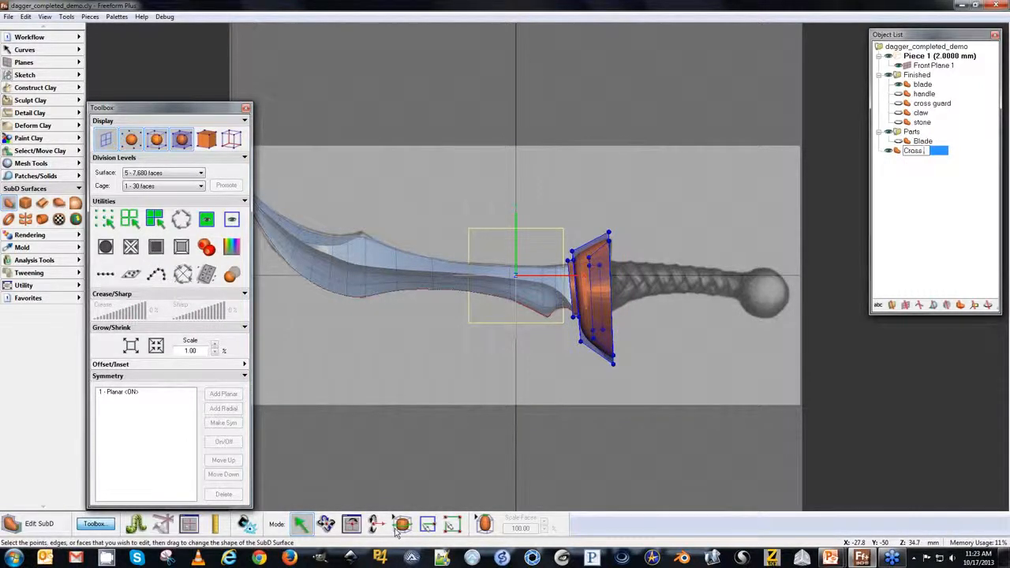
{"action": "type", "text": " guard"}
{"action": "key", "text": "Return"}
Create a new SubD cube and set its X size to 50 mm and Y size to 15 mm.
{"action": "left_click", "coordinate": [25, 203]}
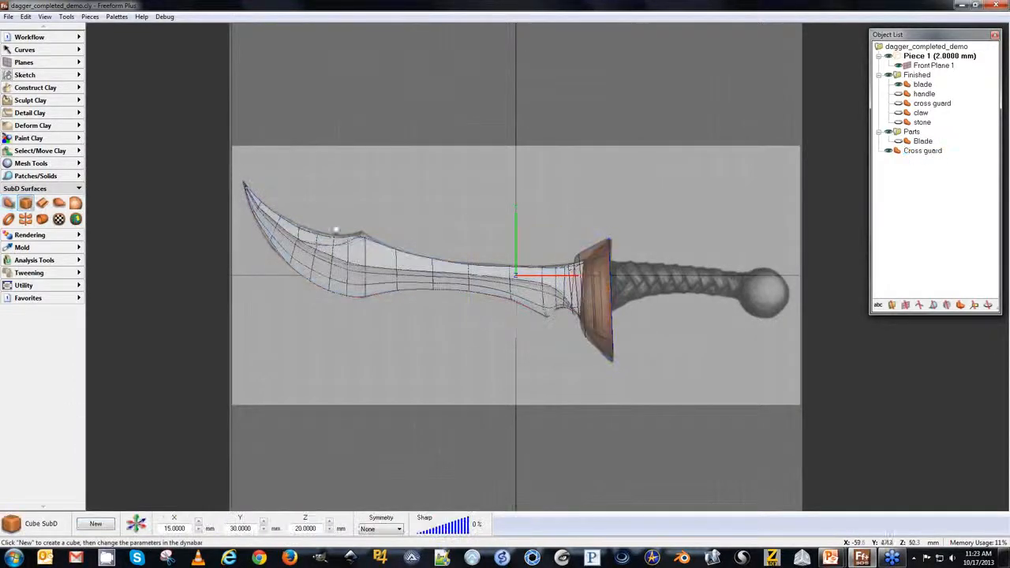
{"action": "left_click", "coordinate": [96, 525]}
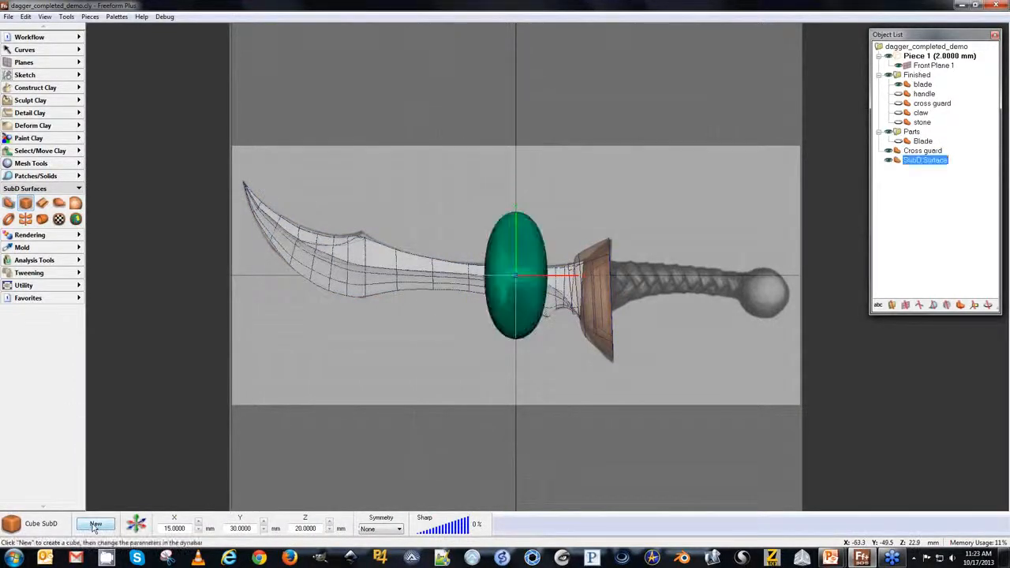
{"action": "left_click_drag", "start_coordinate": [186, 528], "coordinate": [160, 530]}
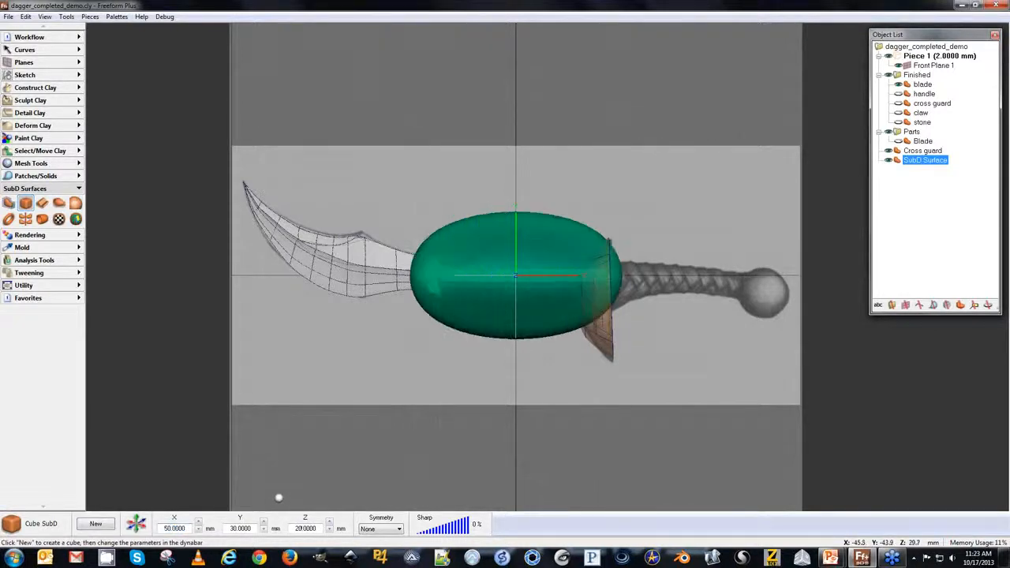
{"action": "double_click", "coordinate": [240, 529]}
{"action": "type", "text": "15"}
{"action": "key", "text": "Return"}
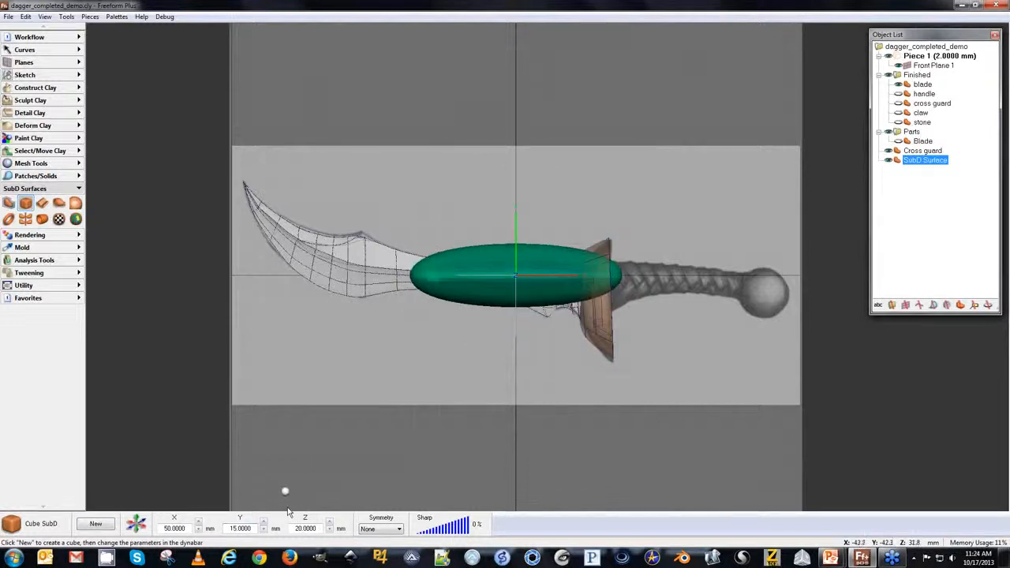
Set the cube's Y and Z sizes to 10 mm and frame the view.
{"action": "double_click", "coordinate": [318, 529]}
{"action": "middle_click_drag", "start_coordinate": [324, 187], "coordinate": [272, 186]}
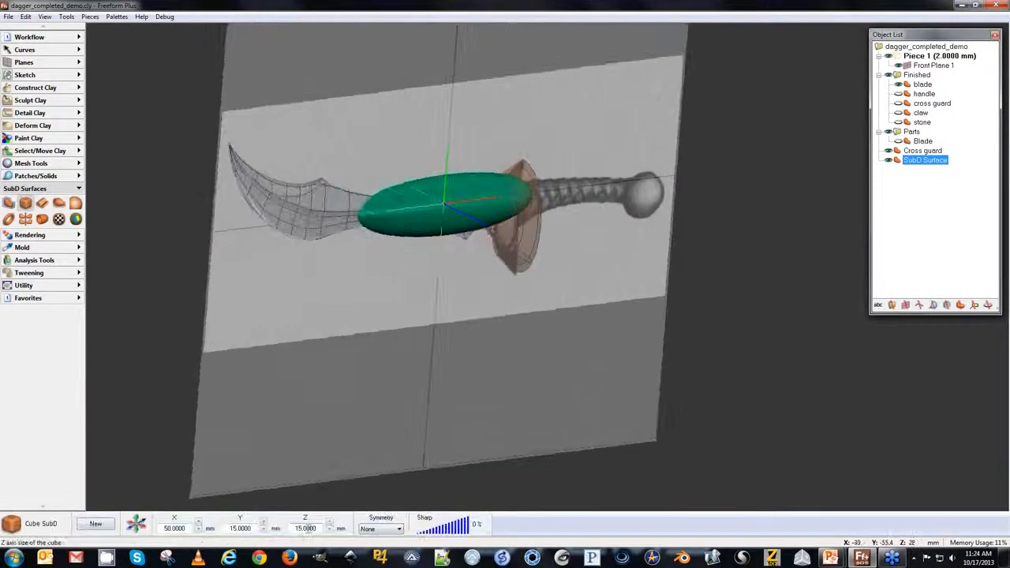
{"action": "left_click_drag", "start_coordinate": [318, 529], "coordinate": [226, 528]}
{"action": "type", "text": "10"}
{"action": "key", "text": "Return"}
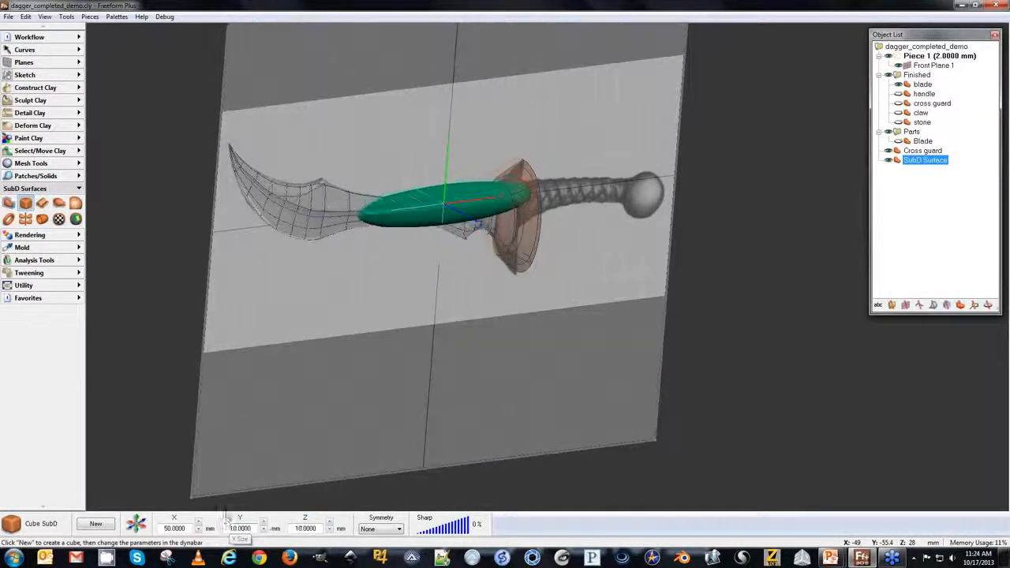
{"action": "key", "text": "f"}
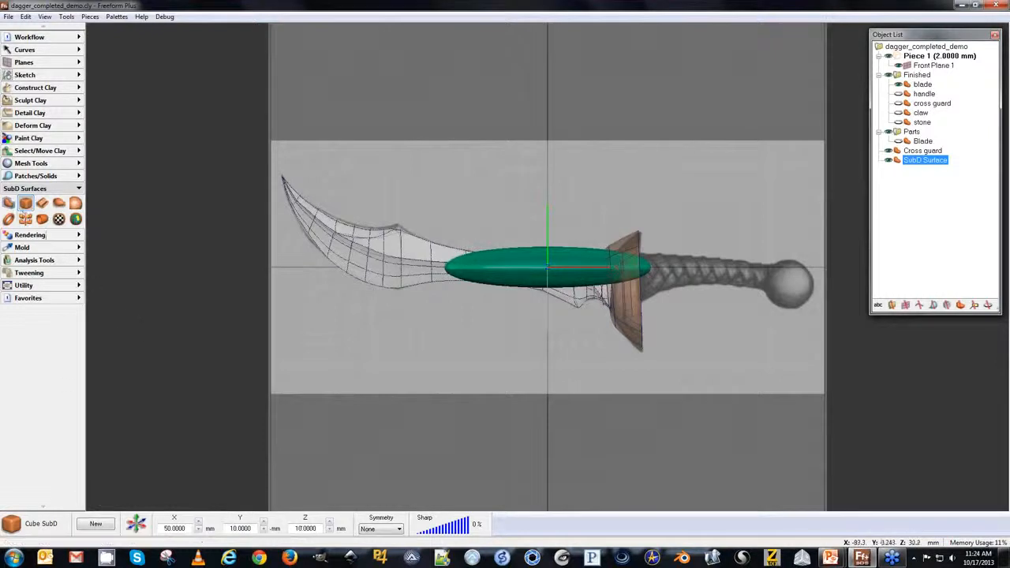
Start editing the new SubD cube and hide the blade and cross guard.
{"action": "left_click", "coordinate": [9, 202]}
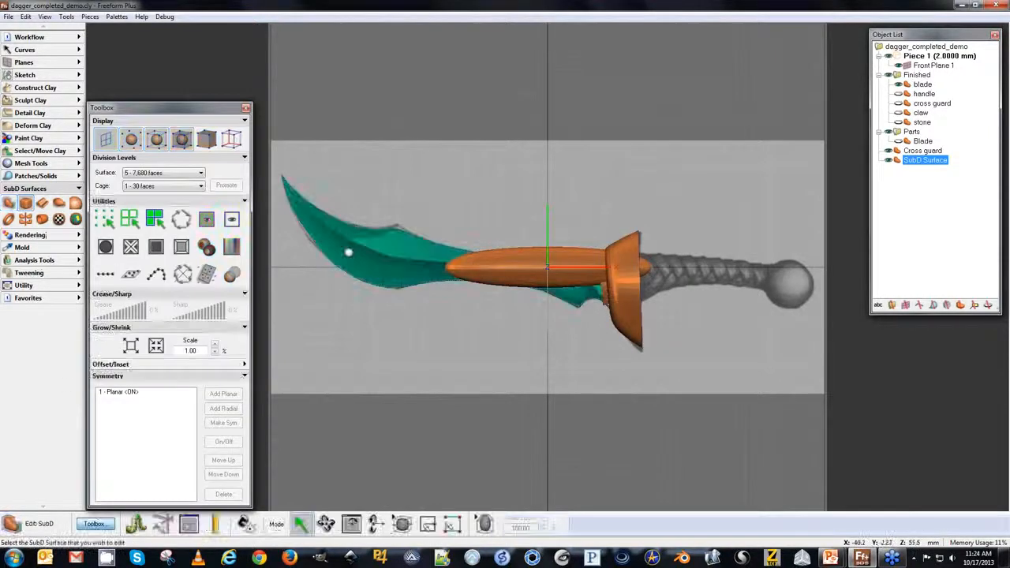
{"action": "left_click", "coordinate": [898, 86]}
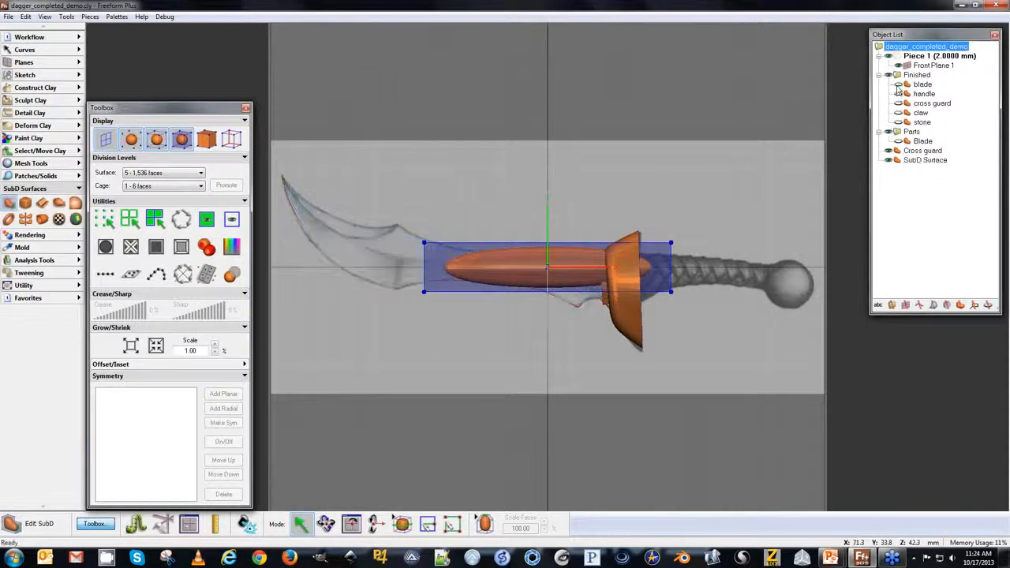
{"action": "left_click", "coordinate": [888, 151]}
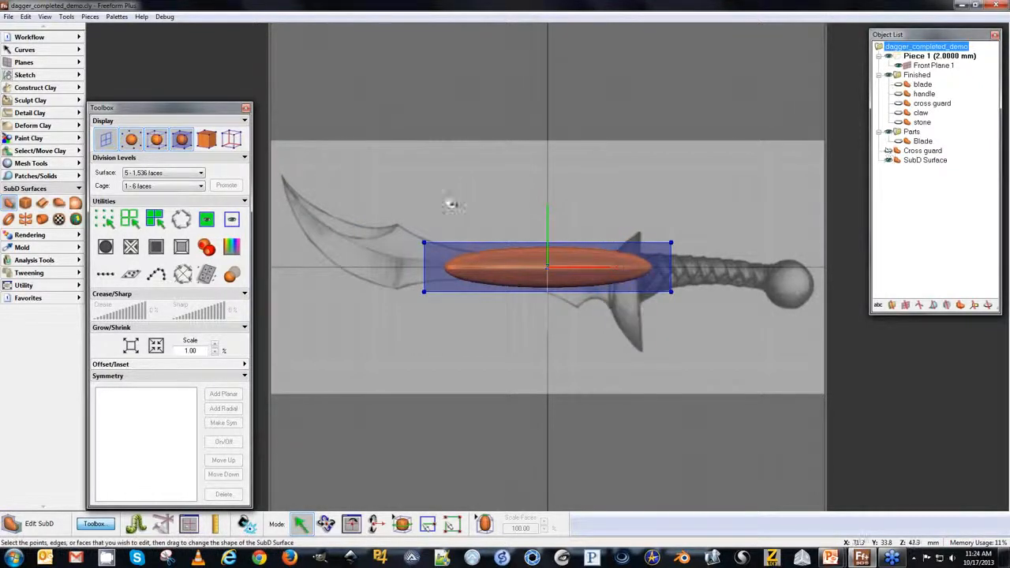
Move the cube over the handle area of the sketch and adjust its end faces to fit the grip.
{"action": "left_click_drag", "start_coordinate": [477, 337], "coordinate": [637, 382]}
{"action": "middle_click_drag", "start_coordinate": [541, 140], "coordinate": [525, 60]}
{"action": "middle_click_drag", "start_coordinate": [380, 218], "coordinate": [306, 203]}
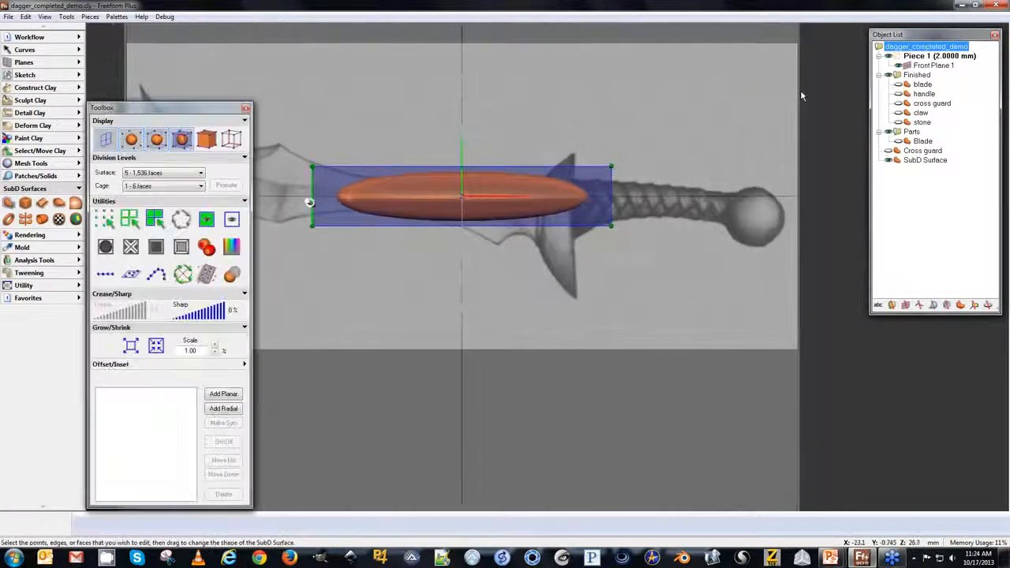
{"action": "left_click_drag", "start_coordinate": [306, 220], "coordinate": [489, 222]}
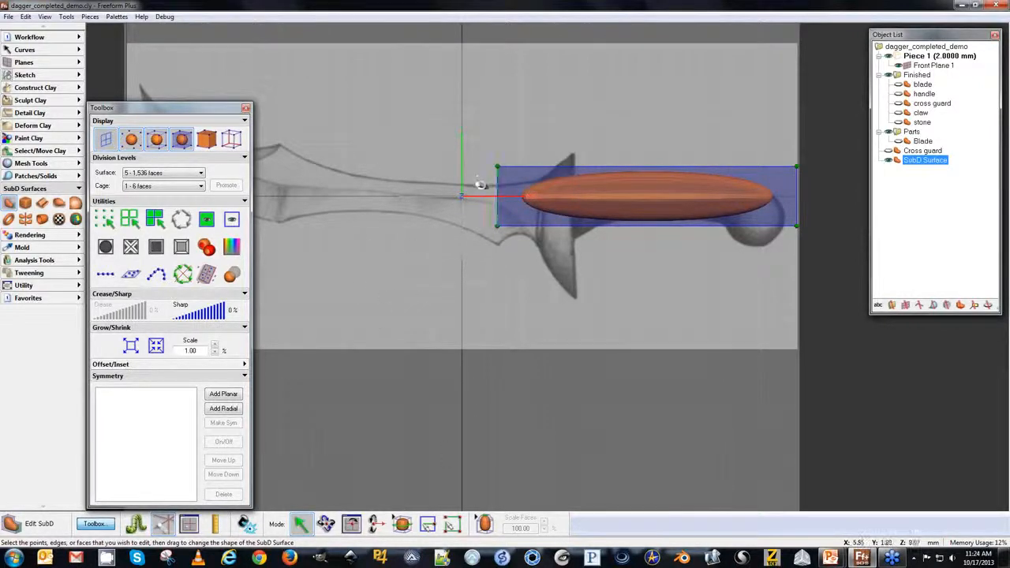
{"action": "mouse_move", "coordinate": [445, 207]}
{"action": "middle_mouse_down"}
{"action": "mouse_move", "coordinate": [457, 206]}
{"action": "mouse_move", "coordinate": [417, 211]}
{"action": "mouse_move", "coordinate": [444, 197]}
{"action": "middle_mouse_up"}
{"action": "left_click_drag", "start_coordinate": [447, 195], "coordinate": [477, 192]}
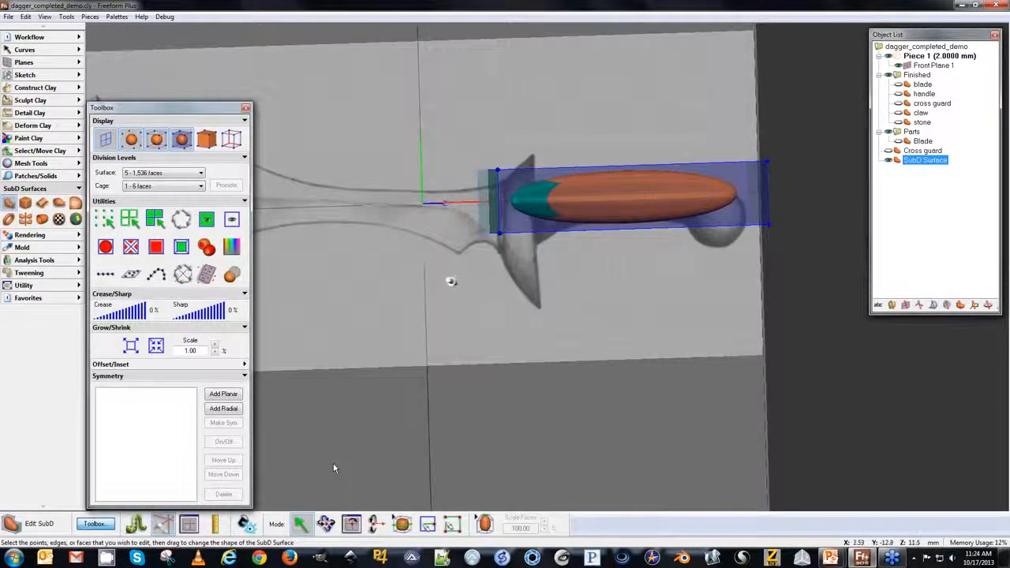
{"action": "key", "text": "Home"}
{"action": "middle_click_drag", "start_coordinate": [658, 318], "coordinate": [528, 344]}
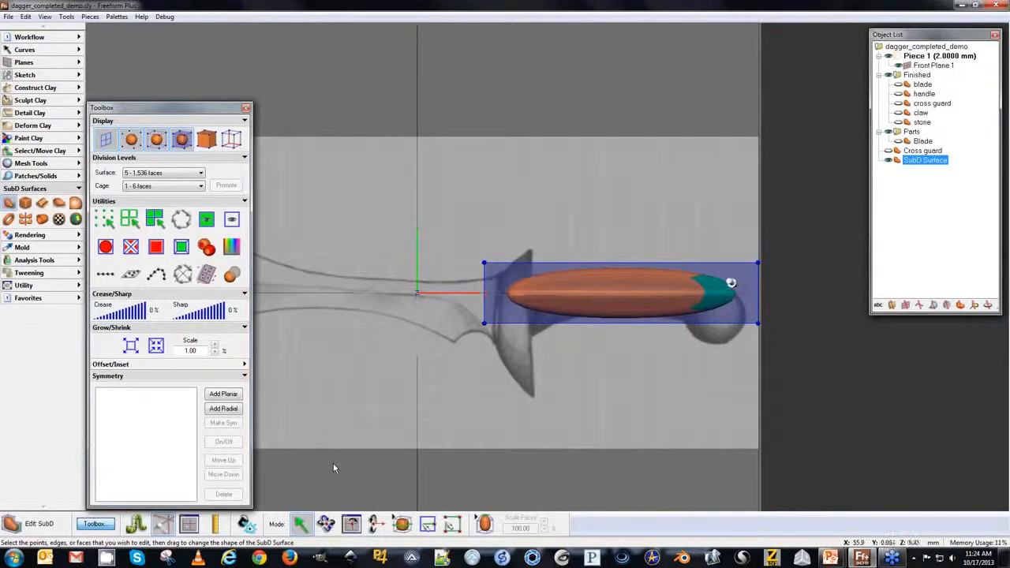
{"action": "middle_click_drag", "start_coordinate": [641, 271], "coordinate": [596, 261]}
{"action": "left_click_drag", "start_coordinate": [722, 278], "coordinate": [675, 278]}
{"action": "key", "text": "n"}
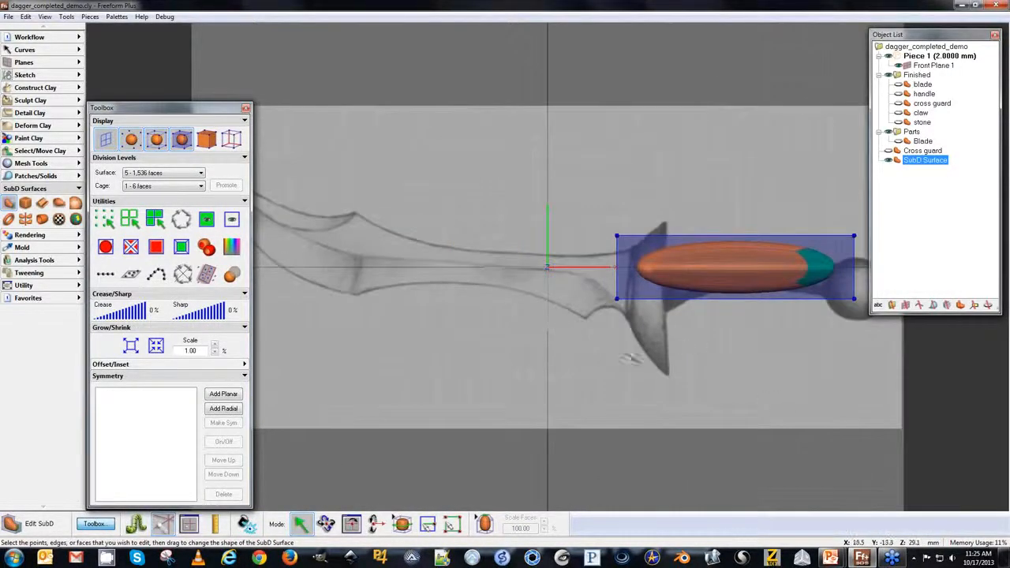
{"action": "middle_click_drag", "start_coordinate": [692, 333], "coordinate": [521, 361]}
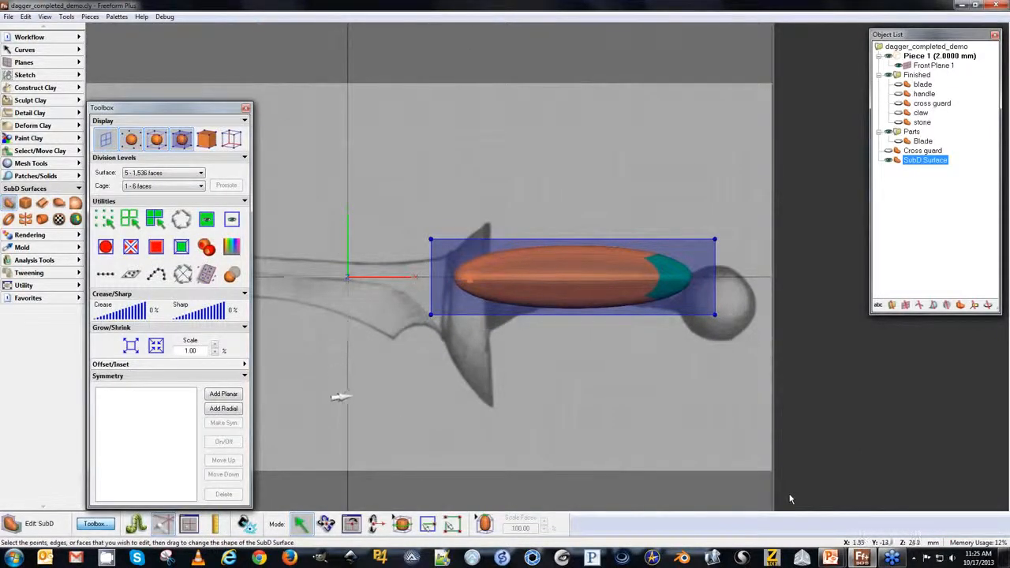
Insert three vertical edge loops across the cube's length.
{"action": "left_click", "coordinate": [403, 525]}
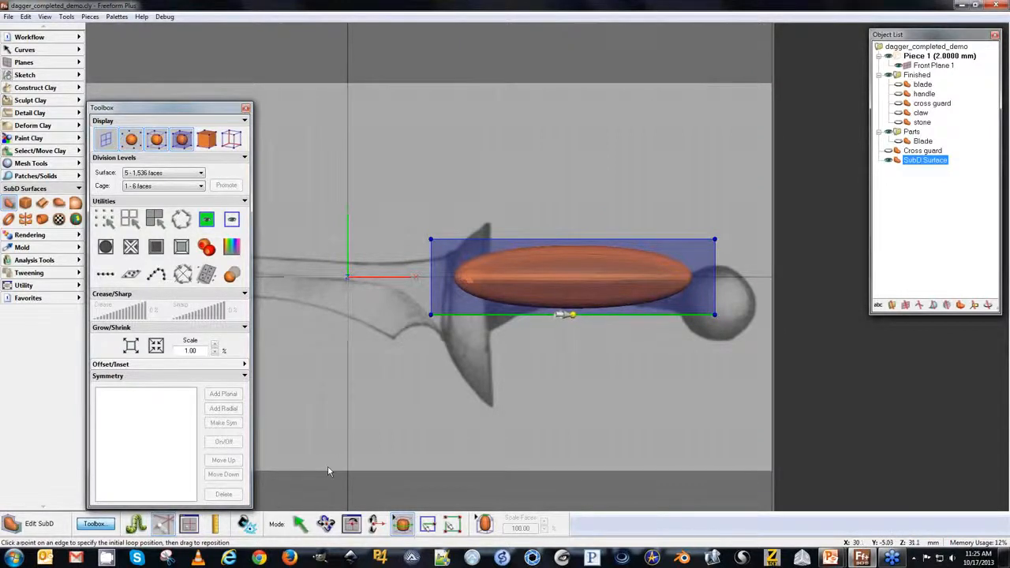
{"action": "left_click", "coordinate": [573, 314]}
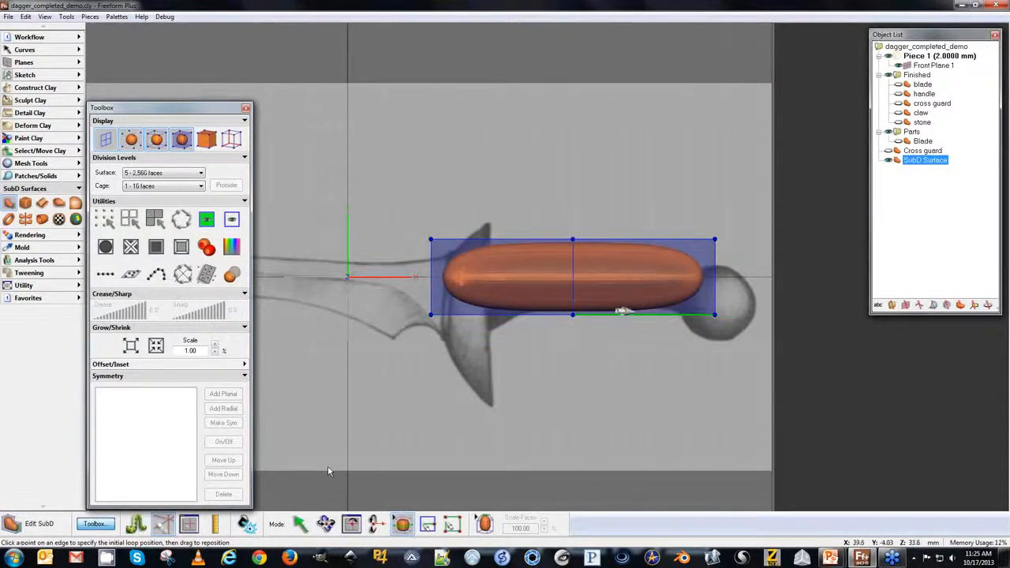
{"action": "left_click", "coordinate": [643, 315]}
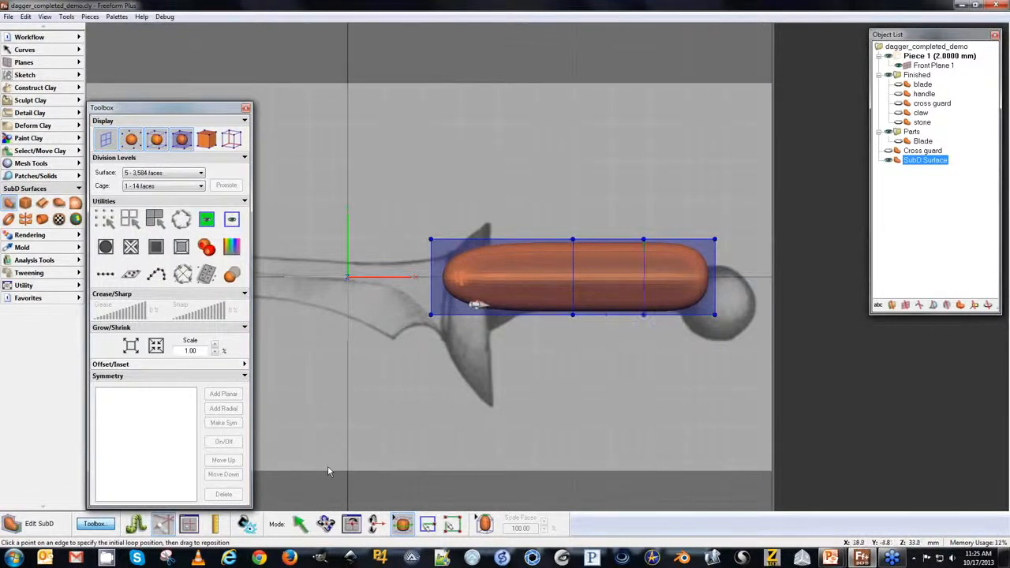
{"action": "left_click", "coordinate": [502, 314]}
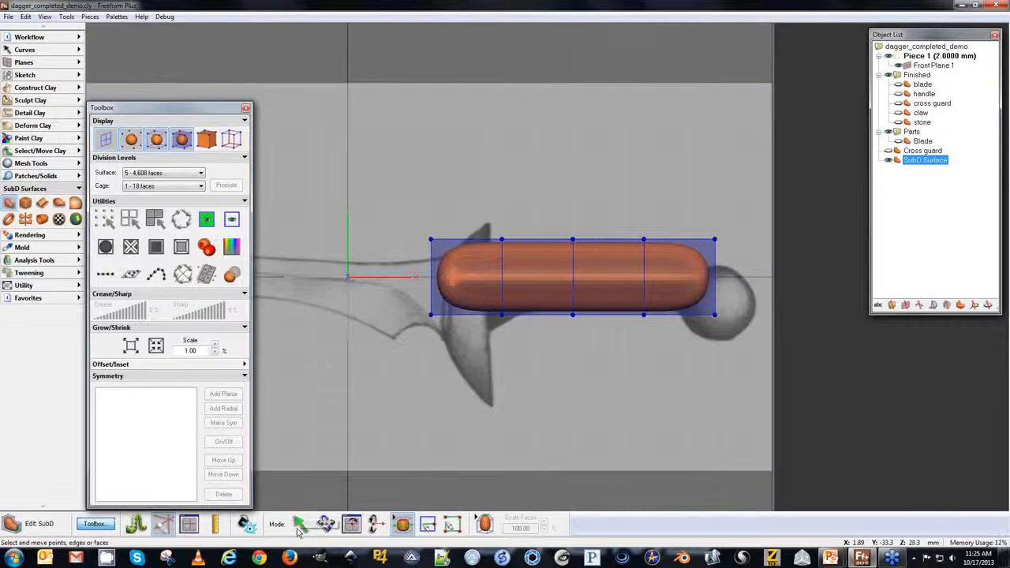
Draw new diagonal edges across the cube's faces to form a spiral pattern around the handle.
{"action": "left_click", "coordinate": [427, 523]}
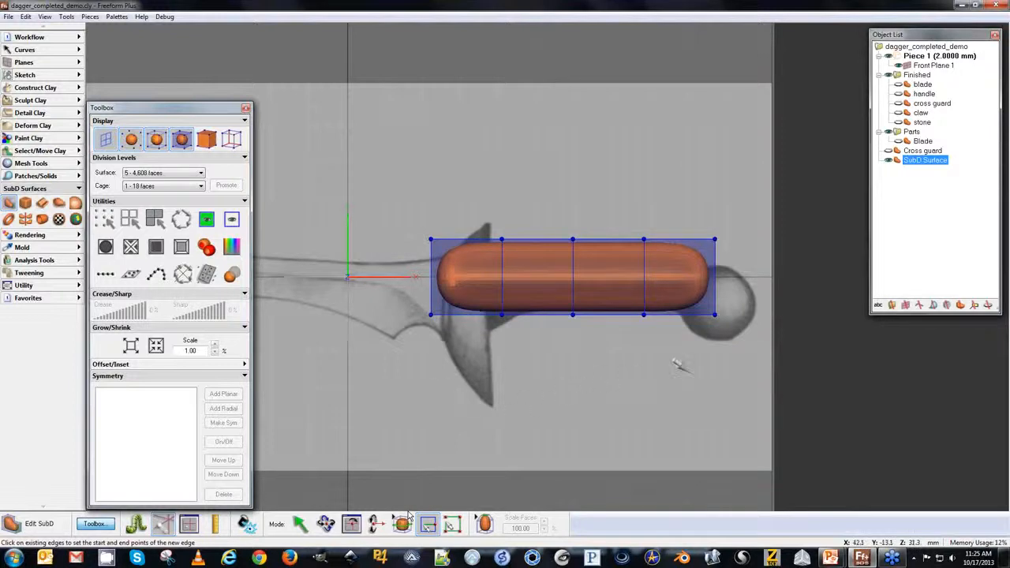
{"action": "middle_click_drag", "start_coordinate": [761, 375], "coordinate": [587, 349]}
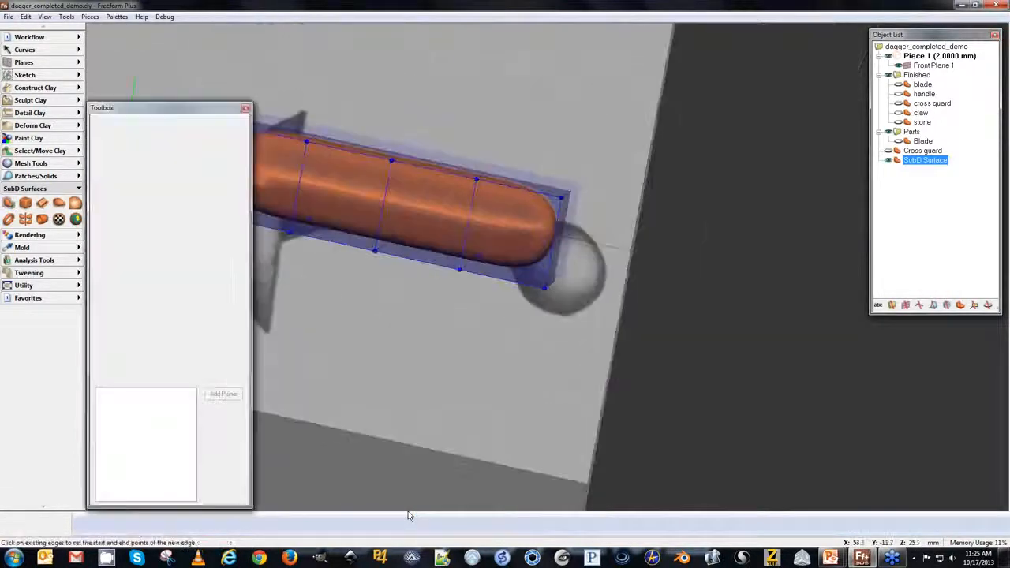
{"action": "key", "text": "p"}
{"action": "middle_click_drag", "start_coordinate": [433, 266], "coordinate": [545, 338]}
{"action": "left_click", "coordinate": [558, 340]}
{"action": "left_click", "coordinate": [560, 207]}
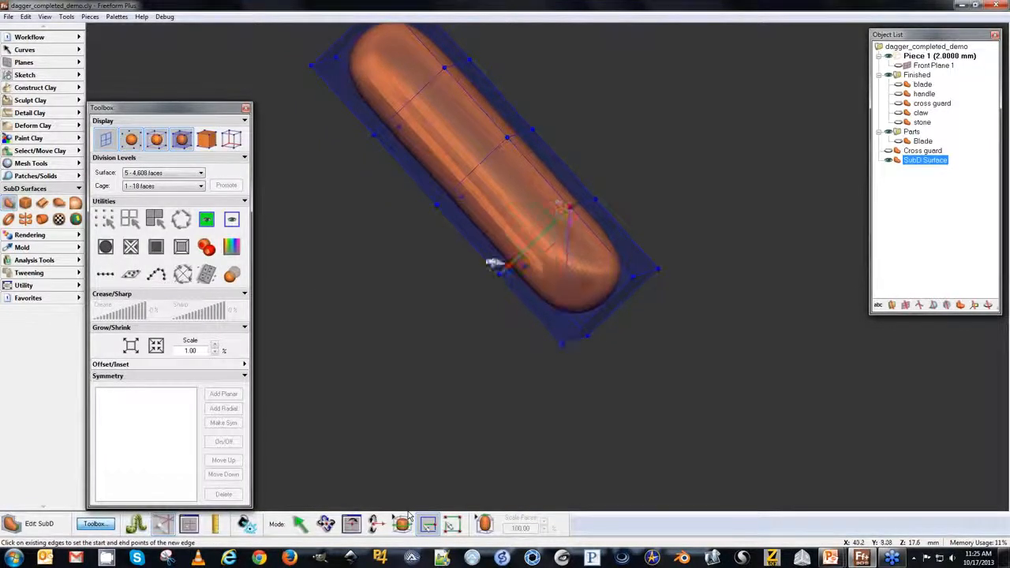
{"action": "middle_click_drag", "start_coordinate": [489, 216], "coordinate": [541, 273]}
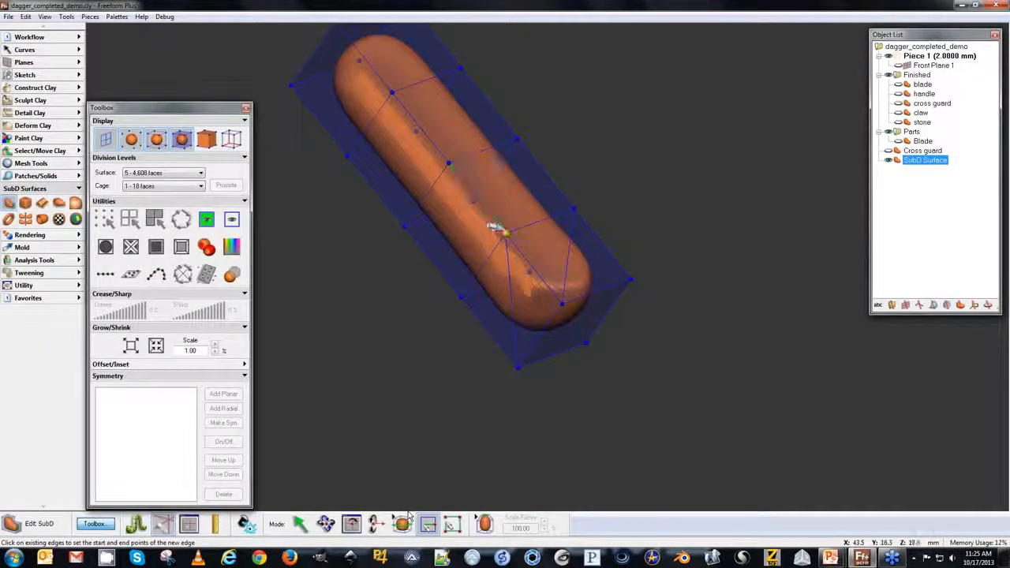
{"action": "left_click", "coordinate": [505, 232]}
{"action": "middle_click_drag", "start_coordinate": [523, 153], "coordinate": [413, 255]}
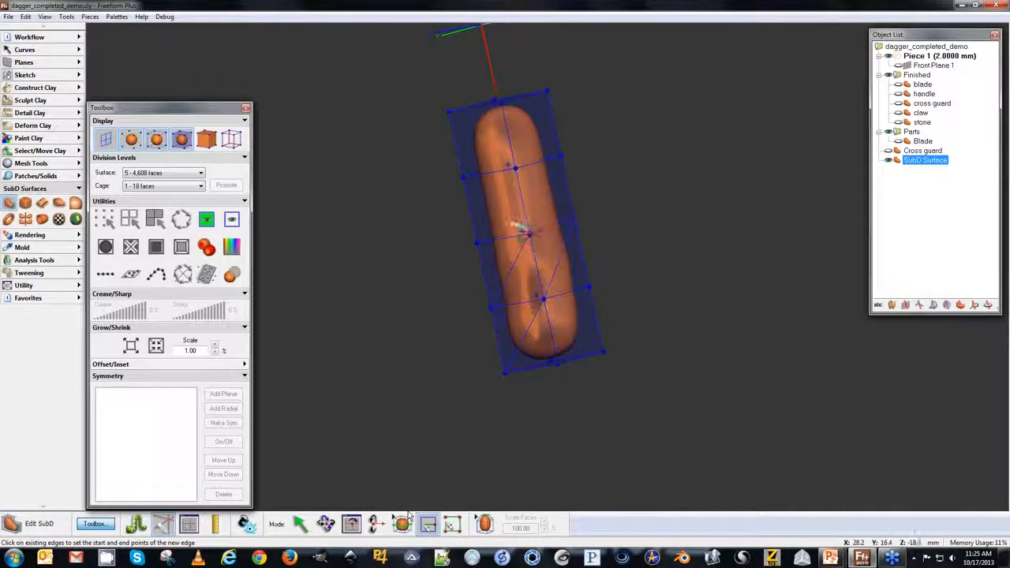
{"action": "middle_click_drag", "start_coordinate": [614, 183], "coordinate": [584, 221]}
{"action": "middle_click_drag", "start_coordinate": [587, 224], "coordinate": [545, 255]}
{"action": "left_click", "coordinate": [545, 254]}
{"action": "middle_click_drag", "start_coordinate": [559, 198], "coordinate": [505, 244]}
{"action": "left_click", "coordinate": [517, 249]}
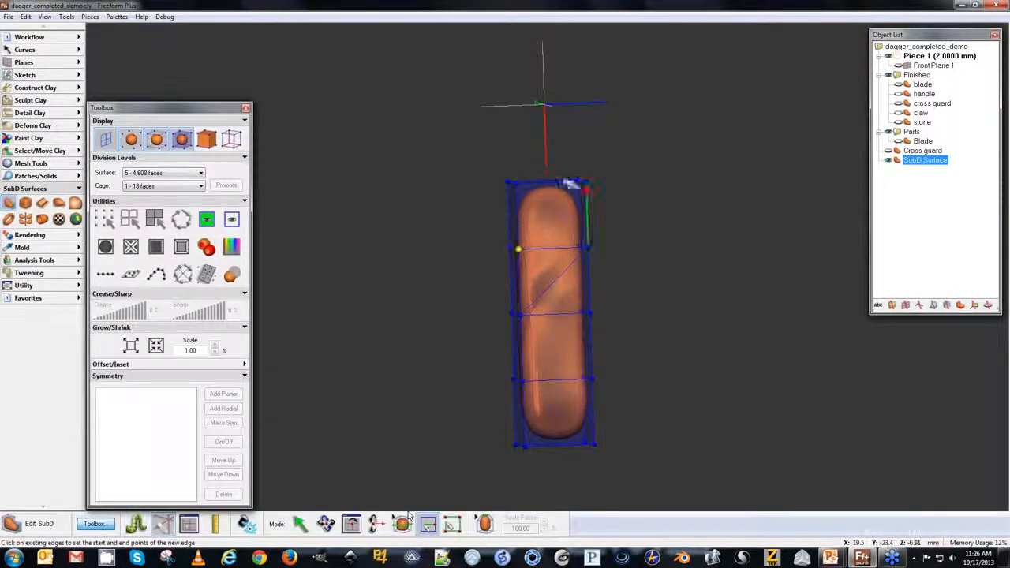
{"action": "middle_click_drag", "start_coordinate": [604, 219], "coordinate": [423, 234]}
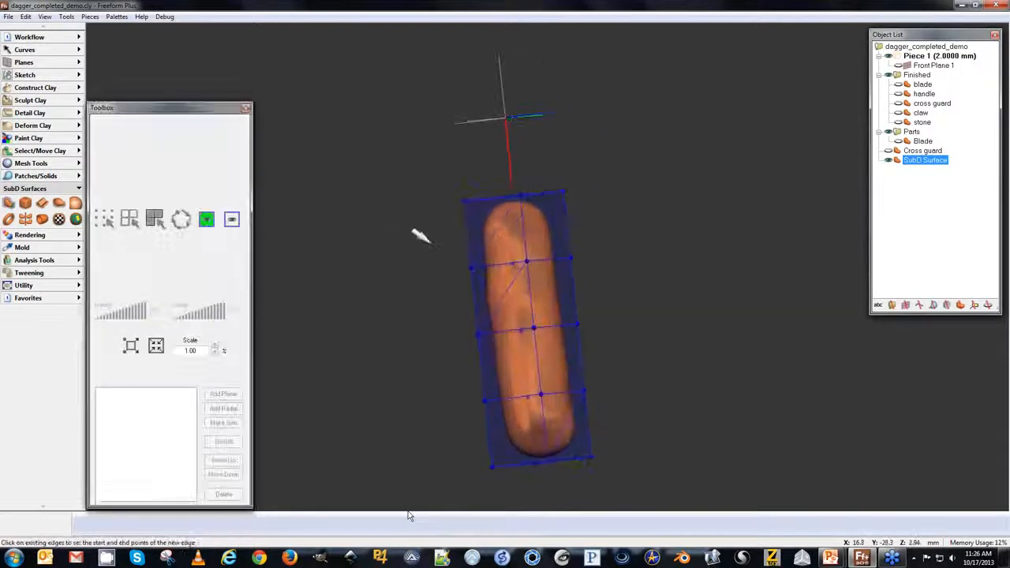
{"action": "left_click", "coordinate": [554, 192]}
Select and delete two unwanted straight edges crossing the spiral faces.
{"action": "left_click", "coordinate": [300, 518]}
{"action": "middle_click_drag", "start_coordinate": [339, 347], "coordinate": [418, 311]}
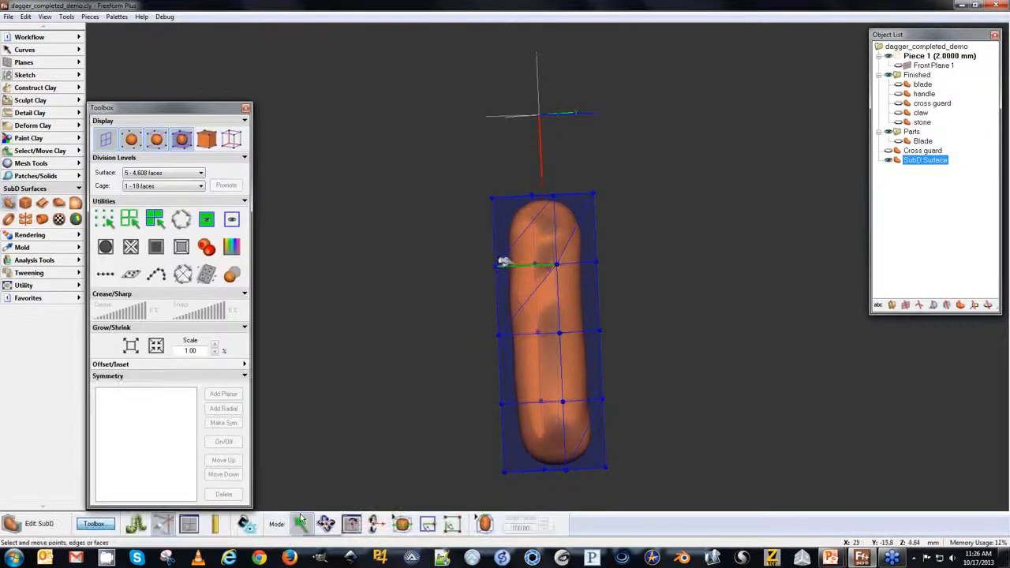
{"action": "left_click", "coordinate": [510, 262]}
{"action": "key", "text": "Delete"}
{"action": "middle_click_drag", "start_coordinate": [411, 277], "coordinate": [521, 224]}
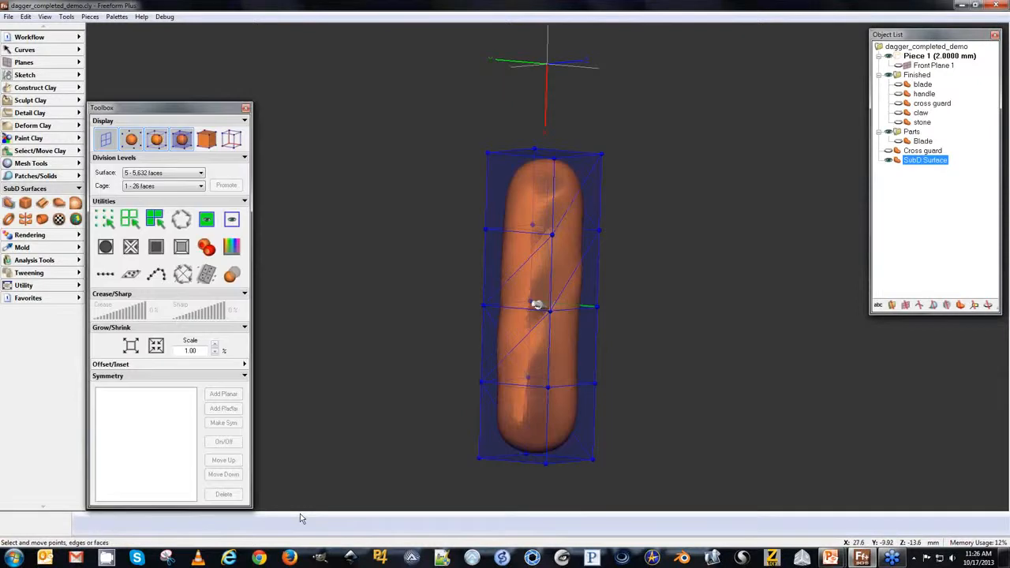
{"action": "left_click", "coordinate": [514, 307]}
{"action": "key", "text": "Delete"}
{"action": "middle_click_drag", "start_coordinate": [384, 278], "coordinate": [460, 339]}
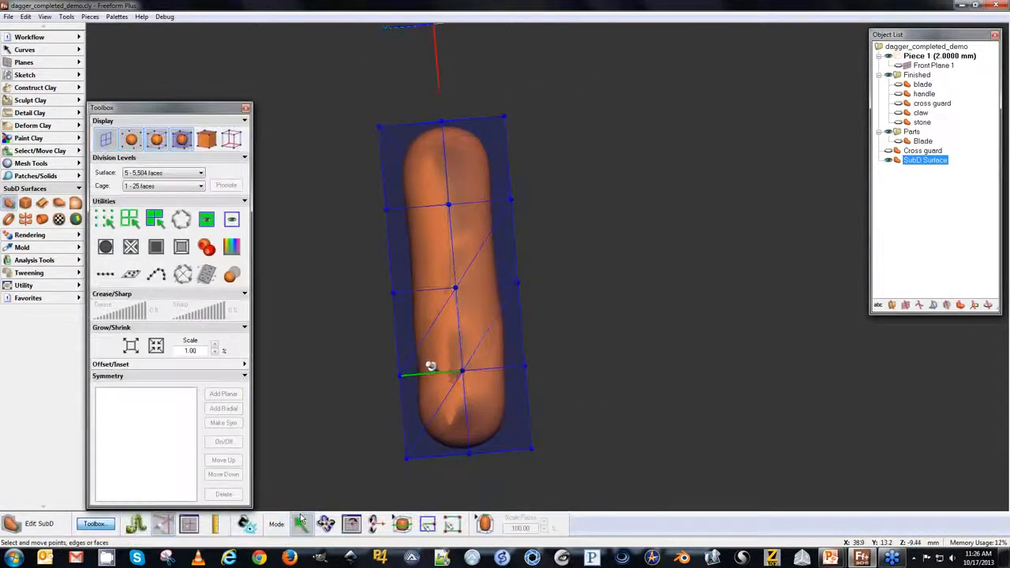
{"action": "middle_click_drag", "start_coordinate": [307, 339], "coordinate": [325, 318]}
{"action": "left_click", "coordinate": [301, 521]}
Select the diagonal spiral faces and extrude them slightly outward.
{"action": "left_click", "coordinate": [485, 524]}
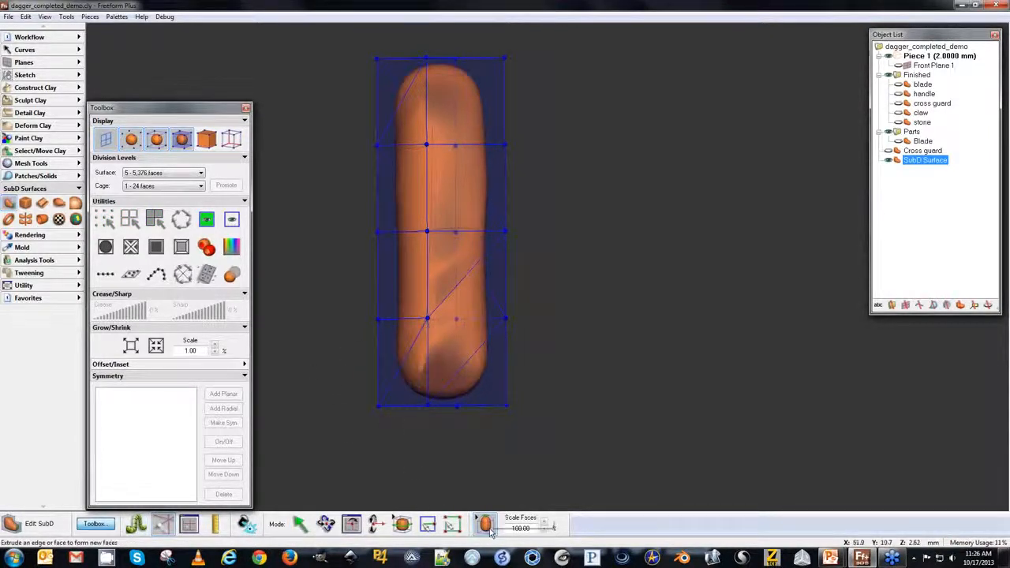
{"action": "left_click", "coordinate": [400, 376]}
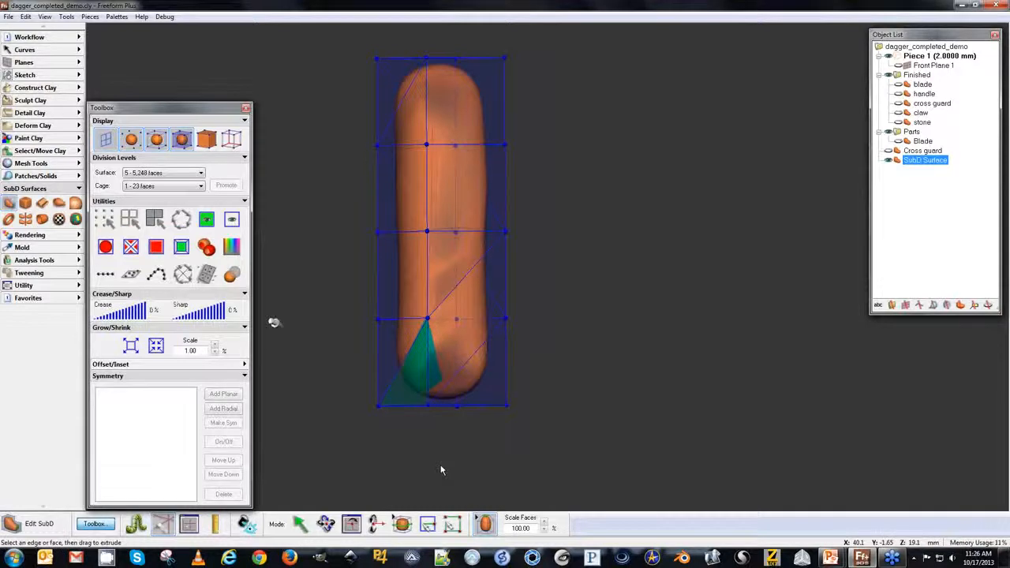
{"action": "left_click", "coordinate": [447, 310]}
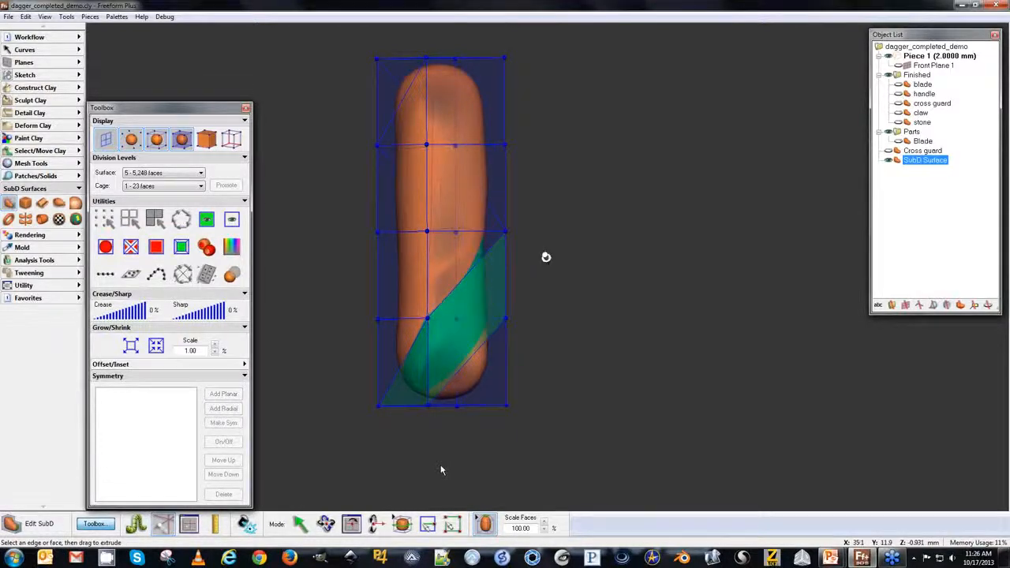
{"action": "middle_click_drag", "start_coordinate": [659, 252], "coordinate": [762, 297]}
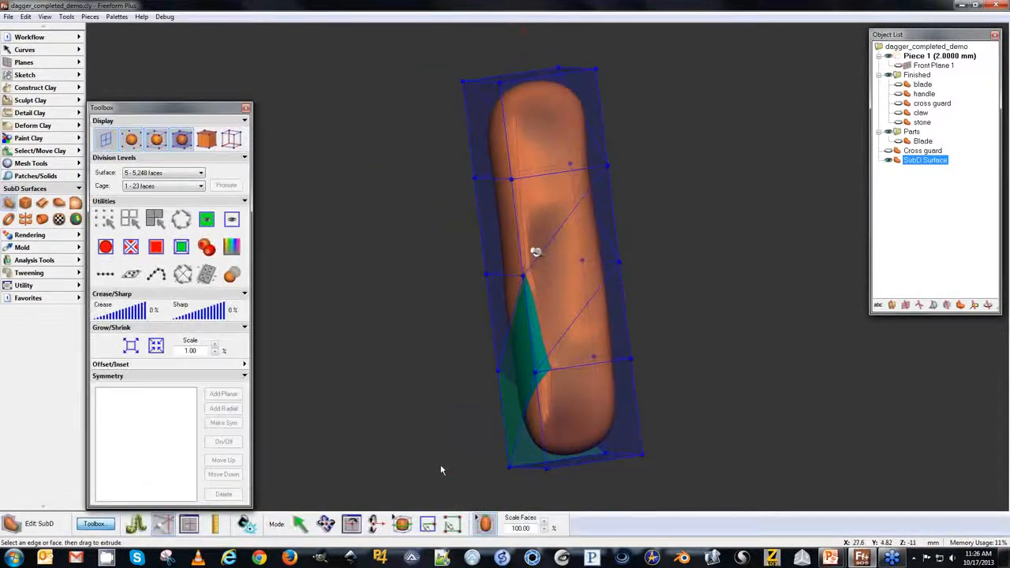
{"action": "left_click", "coordinate": [534, 252]}
{"action": "middle_click_drag", "start_coordinate": [772, 234], "coordinate": [478, 313]}
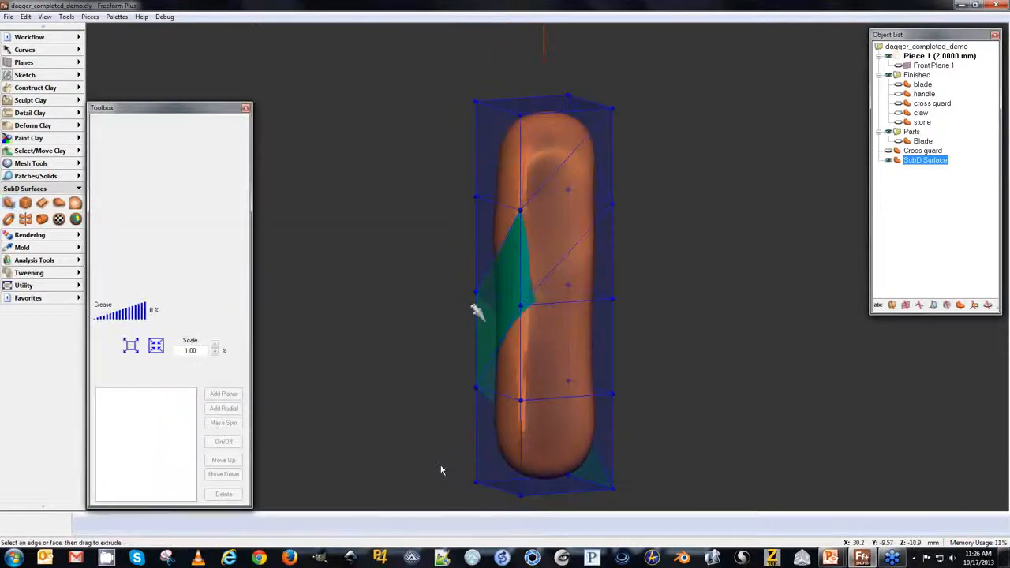
{"action": "left_click", "coordinate": [554, 192]}
{"action": "middle_click_drag", "start_coordinate": [712, 237], "coordinate": [564, 268]}
{"action": "left_click", "coordinate": [570, 192]}
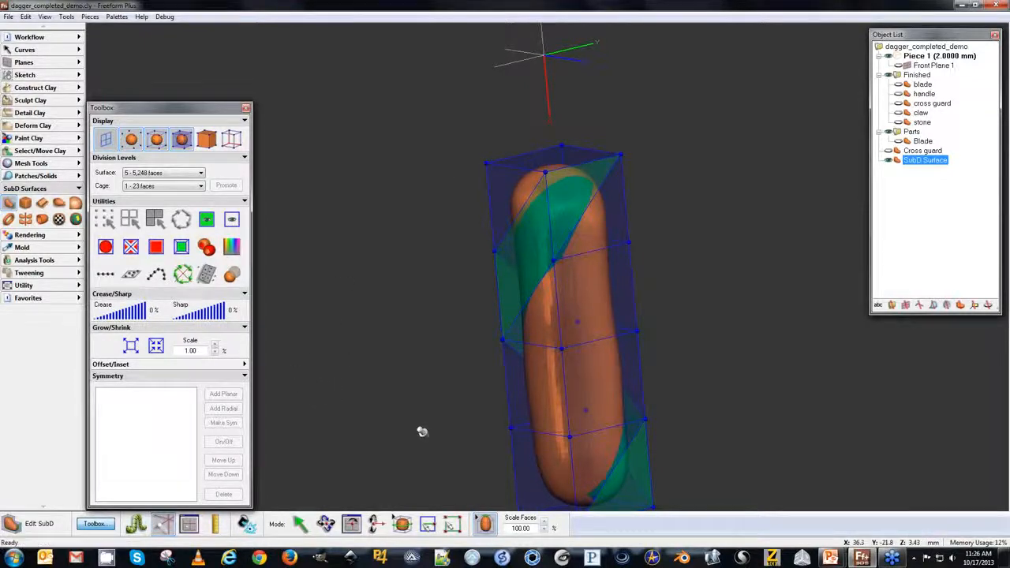
{"action": "middle_click_drag", "start_coordinate": [431, 329], "coordinate": [390, 254]}
{"action": "middle_click_drag", "start_coordinate": [492, 153], "coordinate": [471, 146]}
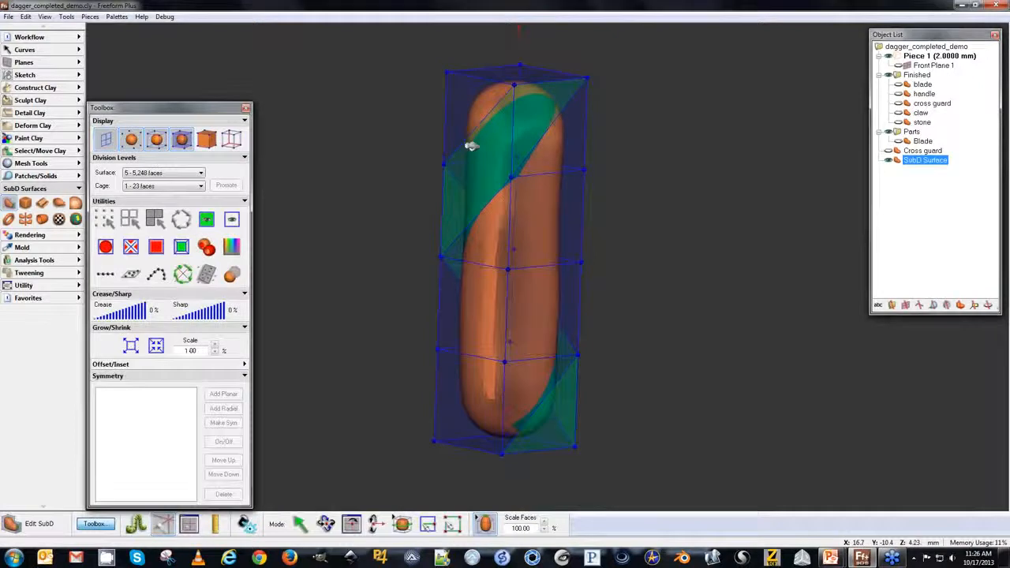
{"action": "left_click_drag", "start_coordinate": [476, 155], "coordinate": [471, 156]}
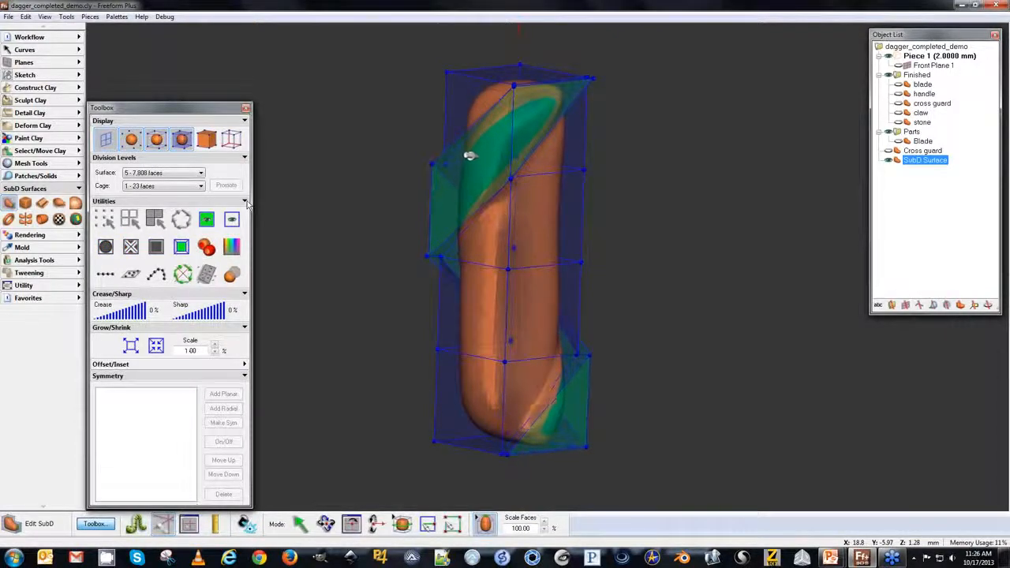
Apply a 37% crease to the spiral faces, deselect the surface and examine the twisted handle.
{"action": "left_click", "coordinate": [115, 316]}
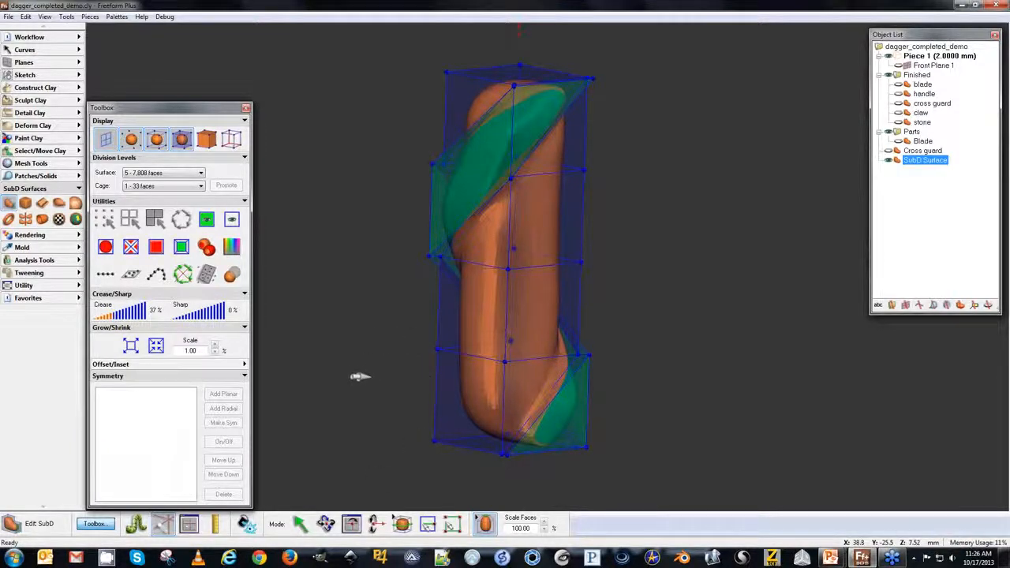
{"action": "middle_click_drag", "start_coordinate": [365, 266], "coordinate": [612, 309]}
{"action": "left_click", "coordinate": [925, 221]}
{"action": "middle_click_drag", "start_coordinate": [902, 232], "coordinate": [903, 232]}
{"action": "middle_click_drag", "start_coordinate": [598, 206], "coordinate": [613, 315]}
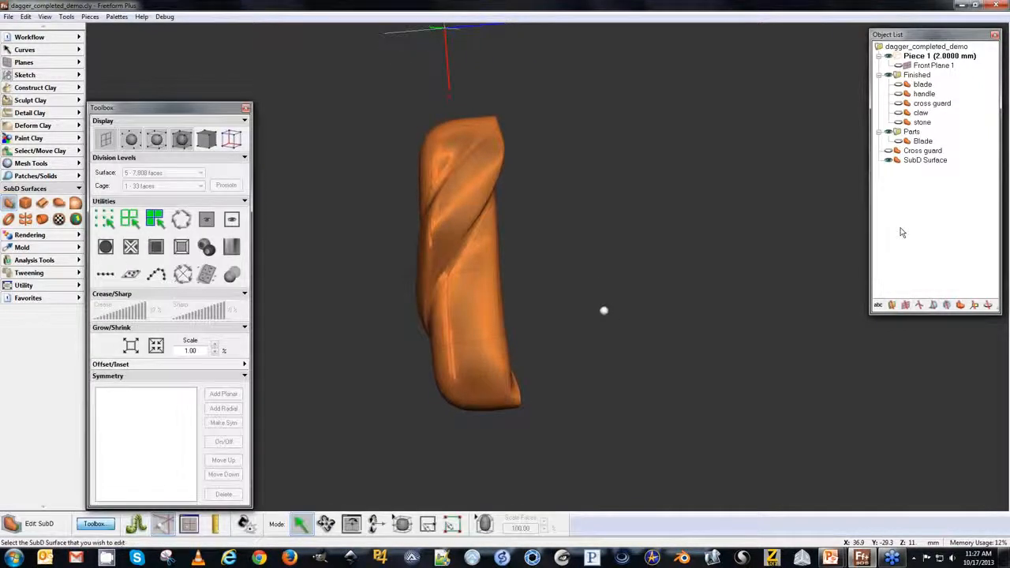
{"action": "middle_click_drag", "start_coordinate": [742, 254], "coordinate": [704, 122]}
{"action": "middle_click_drag", "start_coordinate": [547, 382], "coordinate": [536, 379]}
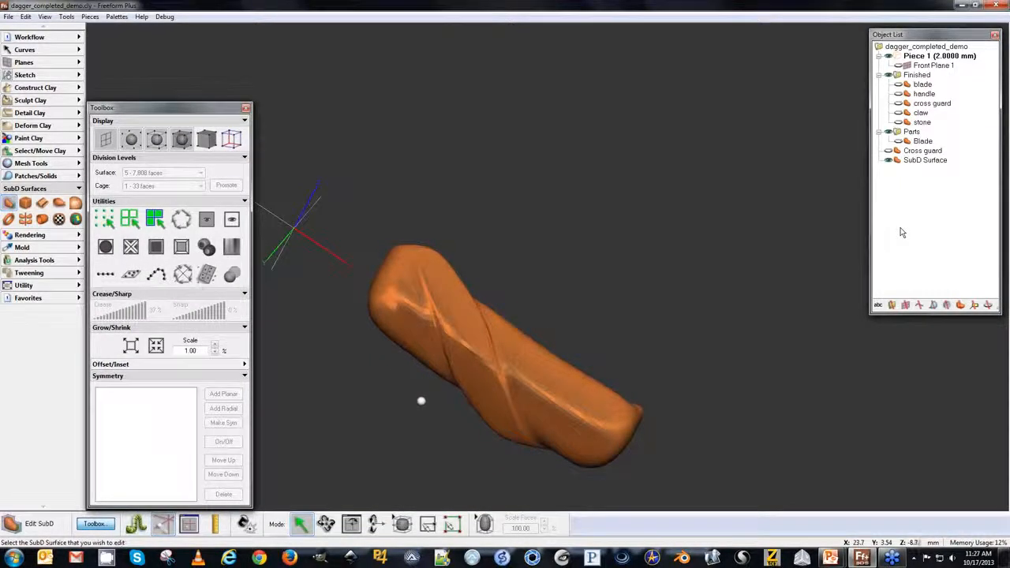
{"action": "key", "text": "Home"}
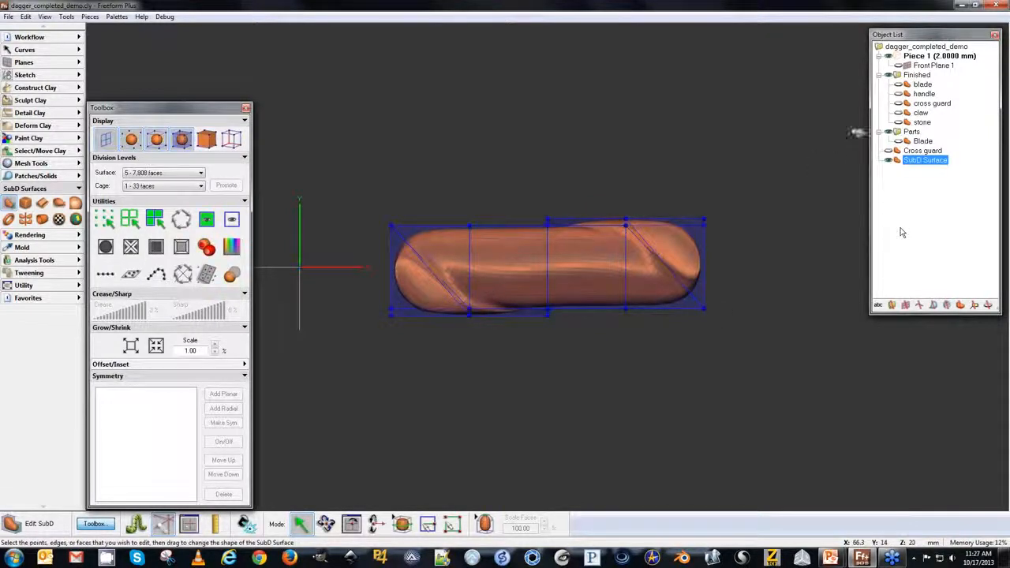
Hide the spiral SubD surface, show the finished handle piece, and orbit around to examine it.
{"action": "left_click", "coordinate": [889, 160]}
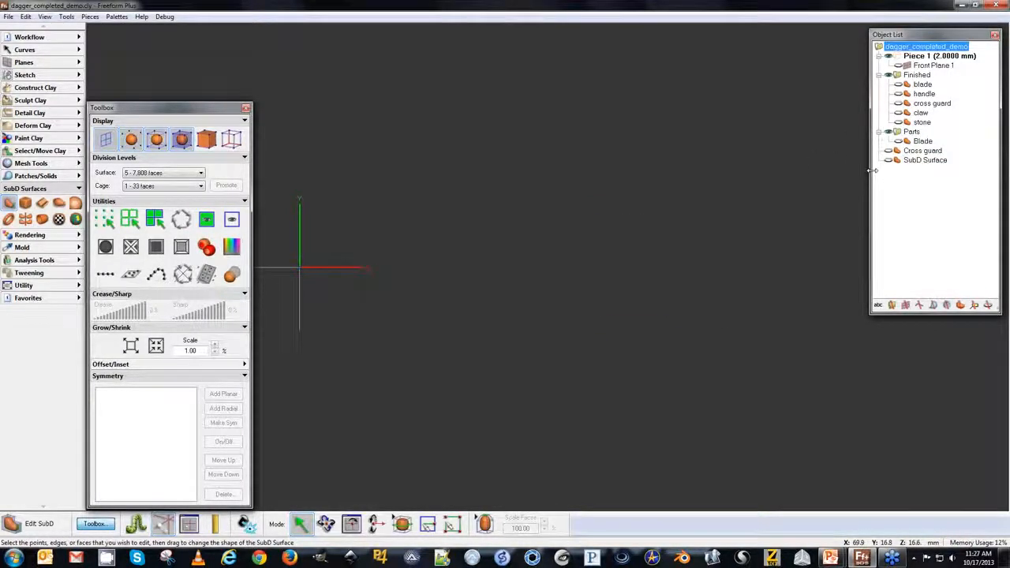
{"action": "left_click", "coordinate": [898, 94]}
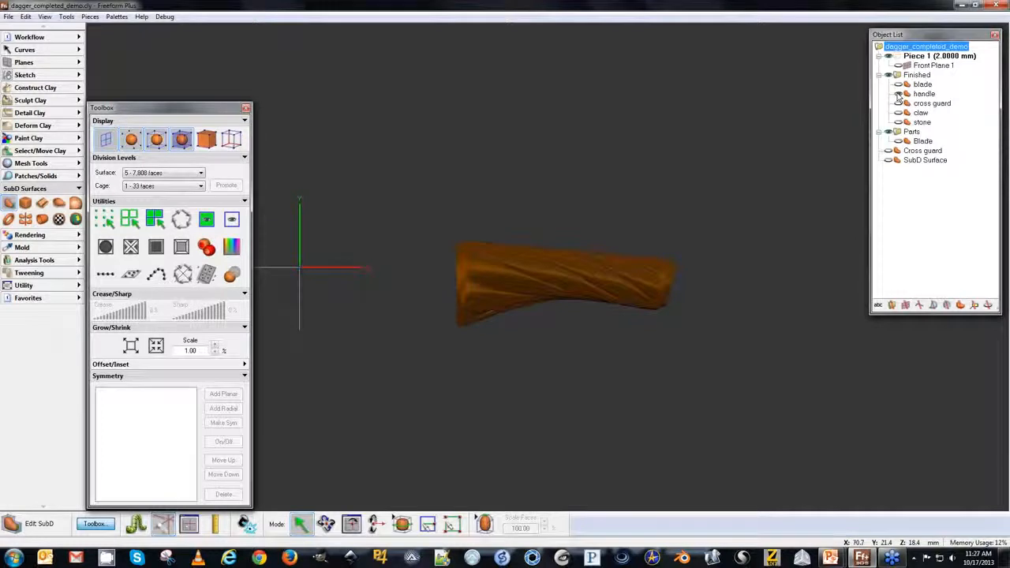
{"action": "middle_click_drag", "start_coordinate": [545, 165], "coordinate": [333, 209]}
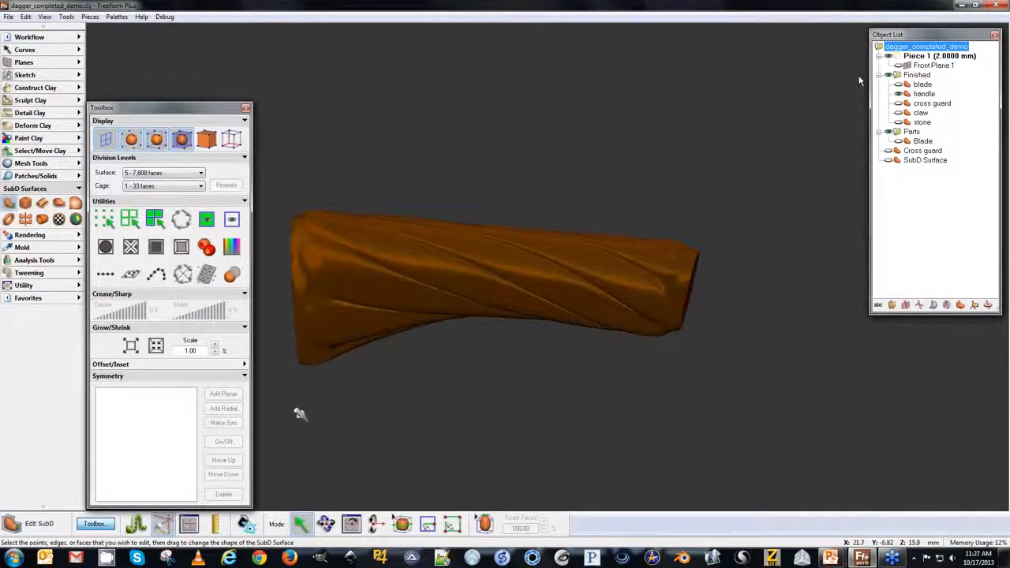
{"action": "middle_click_drag", "start_coordinate": [663, 321], "coordinate": [668, 295]}
{"action": "middle_click_drag", "start_coordinate": [537, 296], "coordinate": [426, 395]}
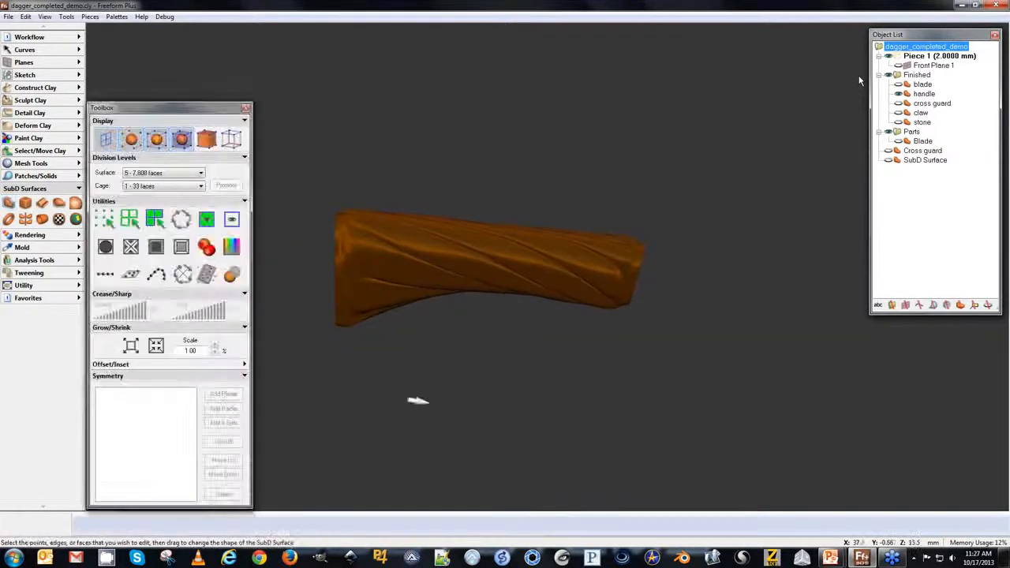
Try a dark red color on the handle piece, then set its color back to the brown swatch.
{"action": "left_click", "coordinate": [924, 94]}
{"action": "right_click", "coordinate": [915, 93]}
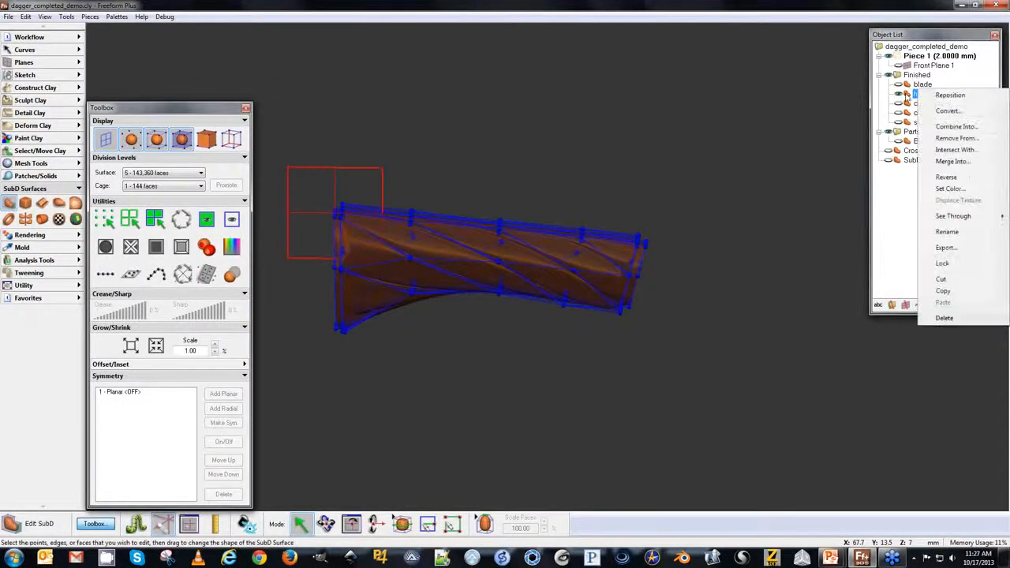
{"action": "left_click", "coordinate": [943, 189]}
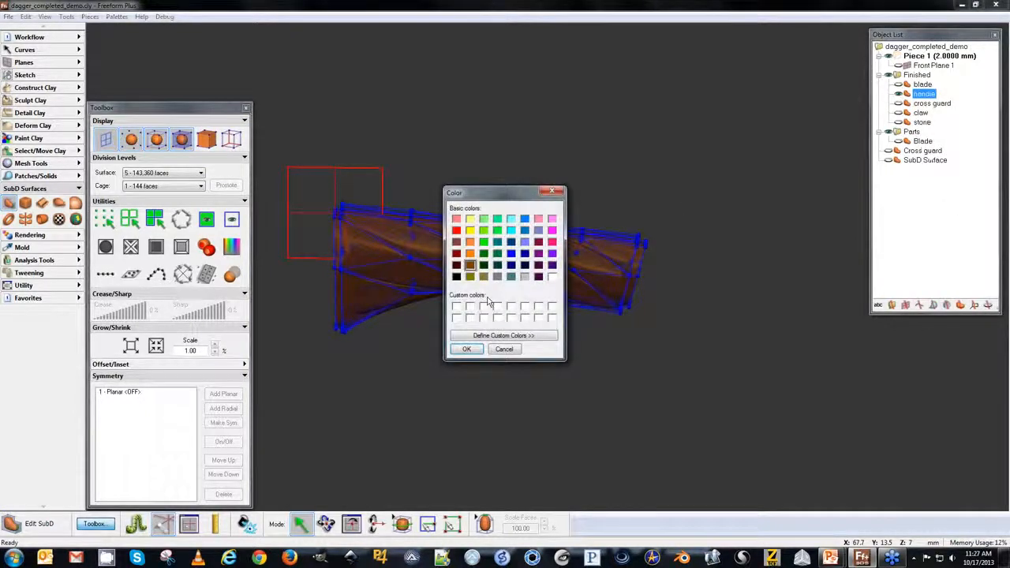
{"action": "left_click", "coordinate": [457, 266]}
{"action": "left_click", "coordinate": [466, 349]}
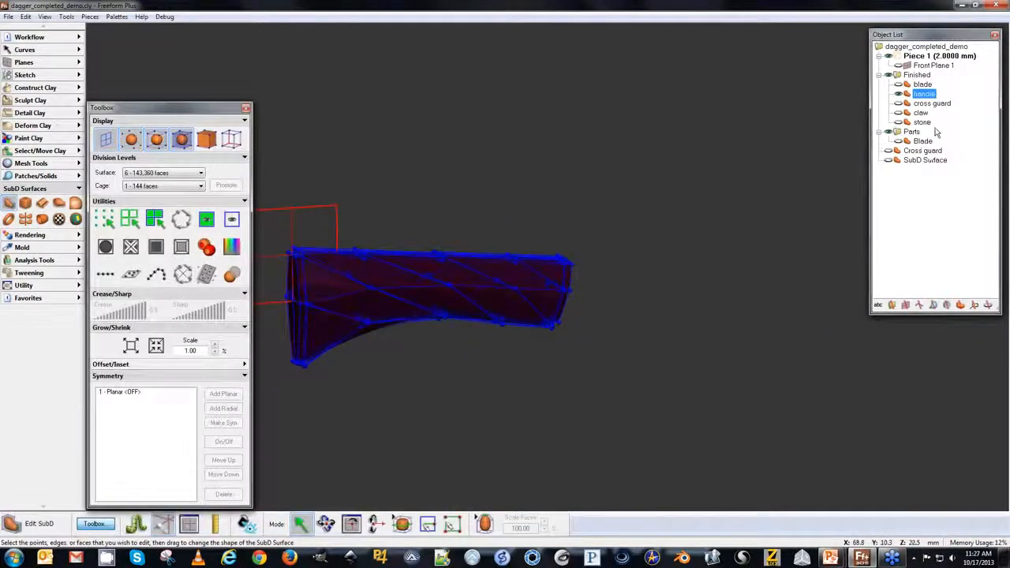
{"action": "right_click", "coordinate": [915, 94]}
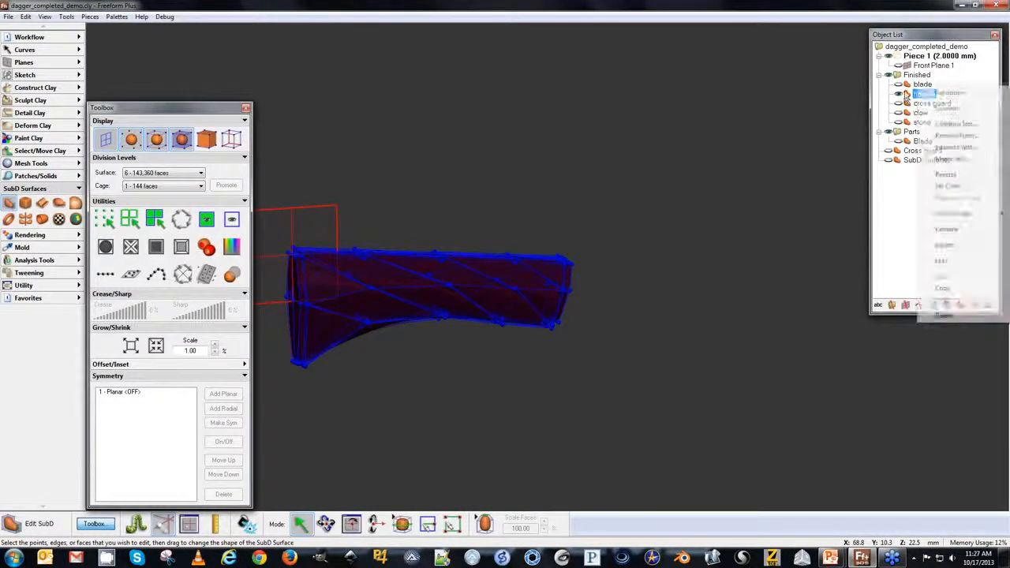
{"action": "left_click", "coordinate": [949, 186]}
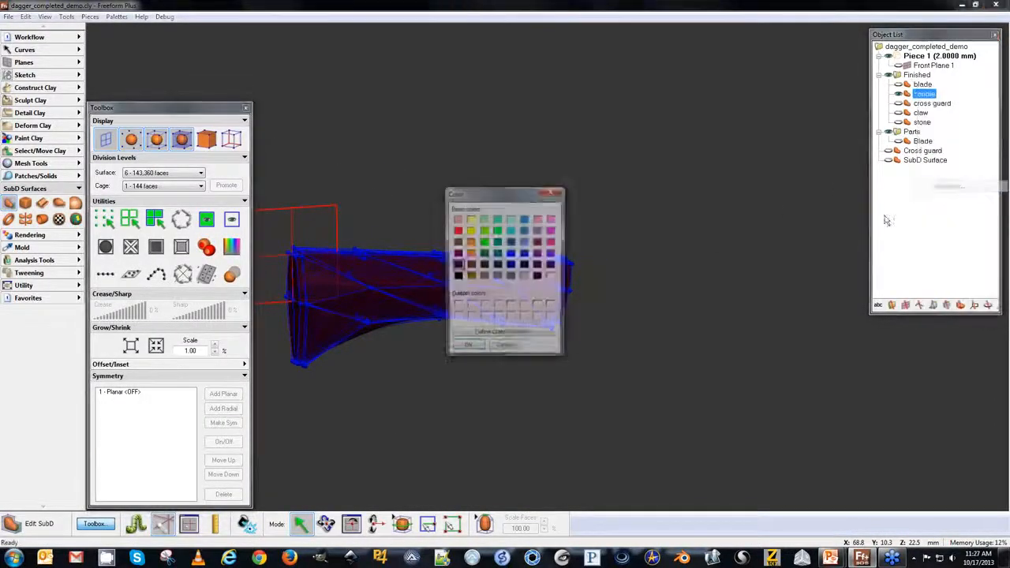
{"action": "left_click", "coordinate": [467, 349]}
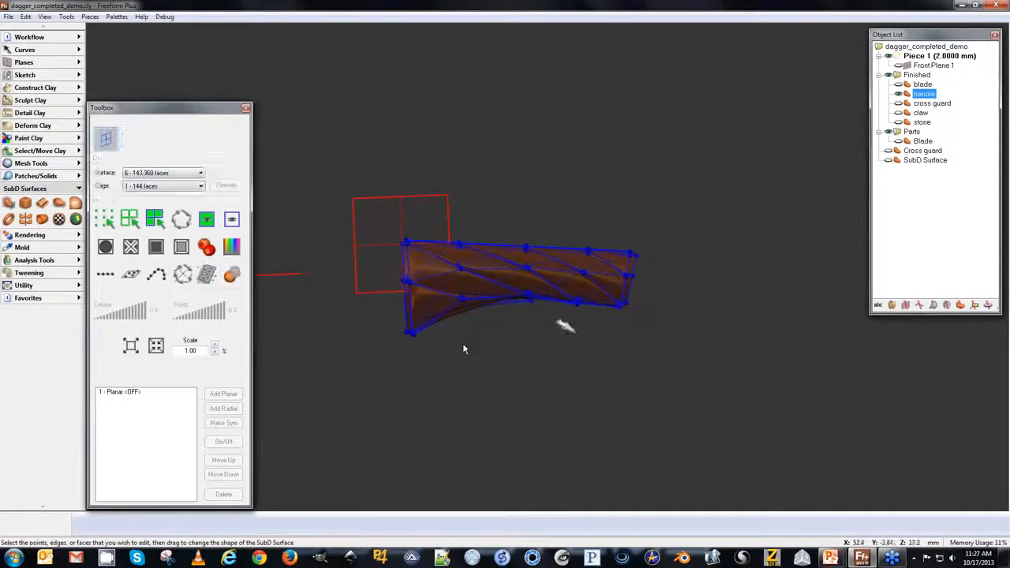
Show the blade piece and view the whole dagger straight on against the front reference plane.
{"action": "left_click", "coordinate": [899, 85]}
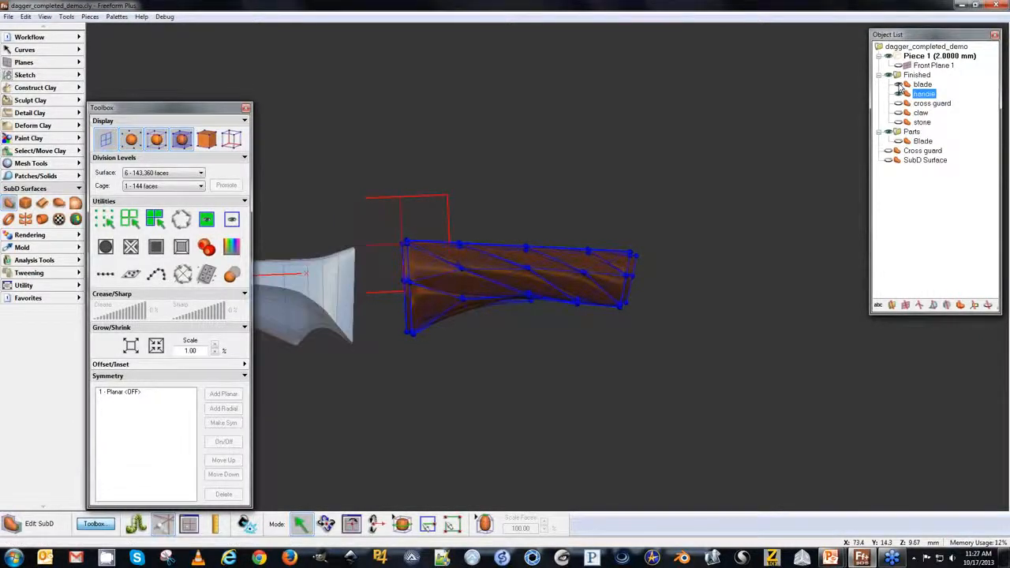
{"action": "middle_click_drag", "start_coordinate": [591, 208], "coordinate": [678, 225]}
{"action": "middle_click_drag", "start_coordinate": [775, 127], "coordinate": [750, 113]}
{"action": "mouse_move", "coordinate": [584, 266]}
{"action": "middle_mouse_down"}
{"action": "mouse_move", "coordinate": [596, 259]}
{"action": "mouse_move", "coordinate": [584, 248]}
{"action": "middle_mouse_up"}
{"action": "middle_click_drag", "start_coordinate": [521, 384], "coordinate": [564, 387]}
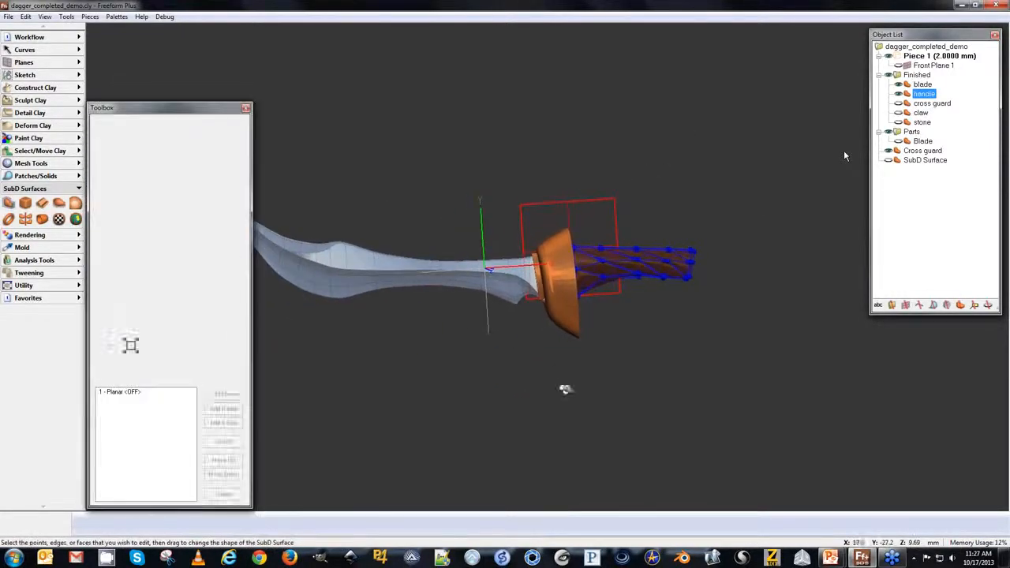
{"action": "left_click", "coordinate": [929, 182]}
{"action": "middle_click_drag", "start_coordinate": [766, 231], "coordinate": [722, 282]}
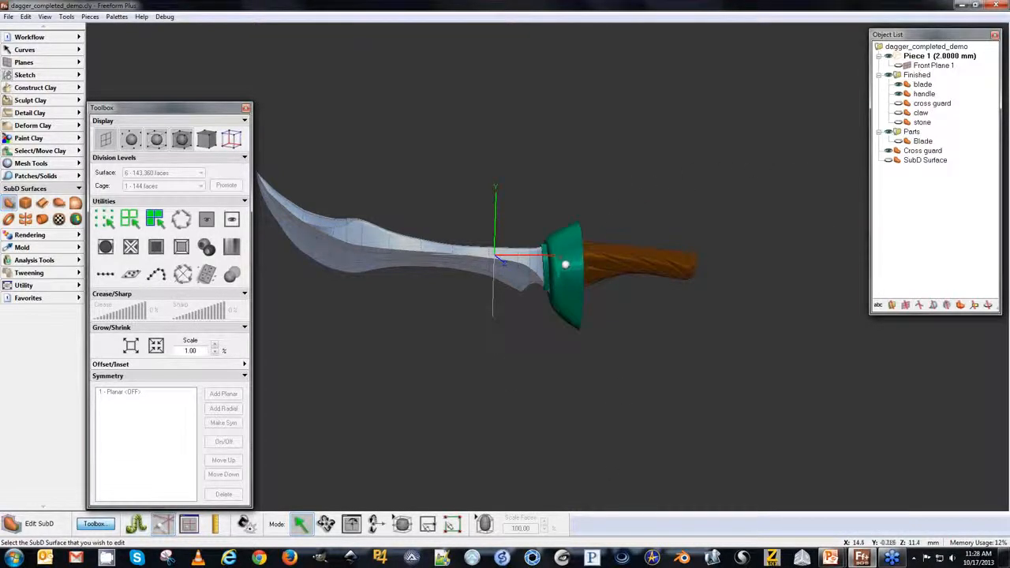
{"action": "key", "text": "Right"}
{"action": "key", "text": "Left"}
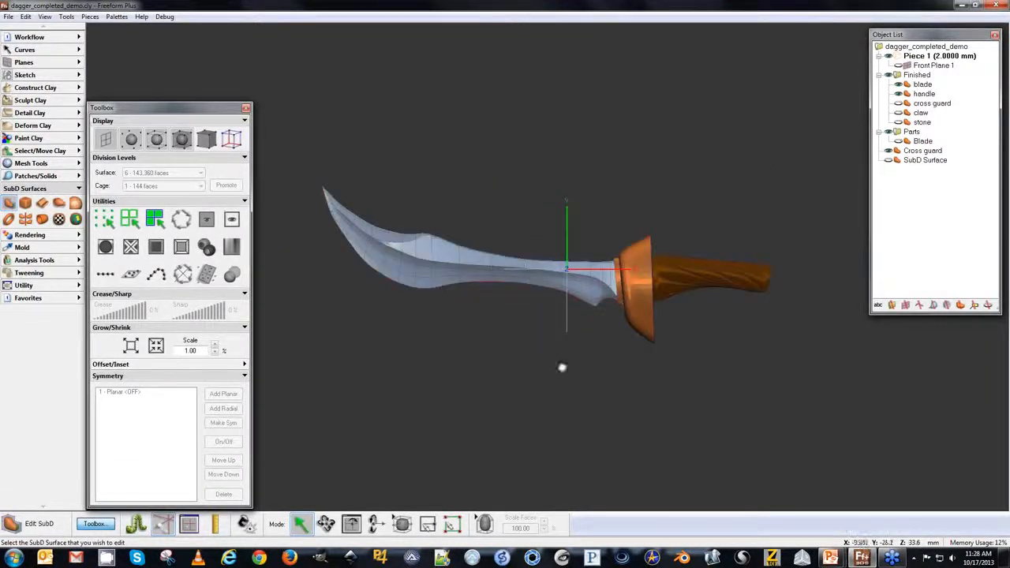
{"action": "key", "text": "p"}
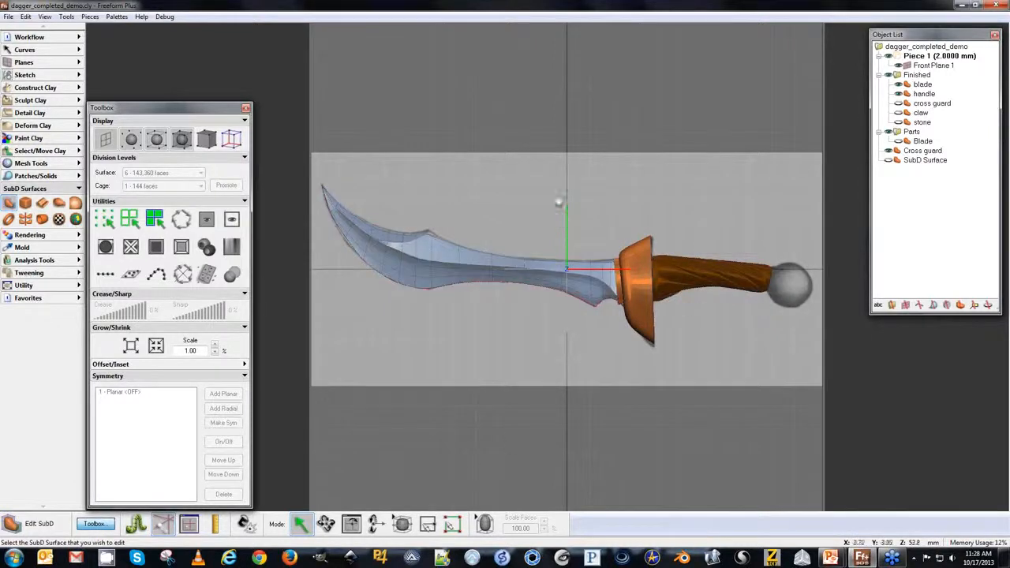
{"action": "middle_click_drag", "start_coordinate": [539, 345], "coordinate": [488, 339]}
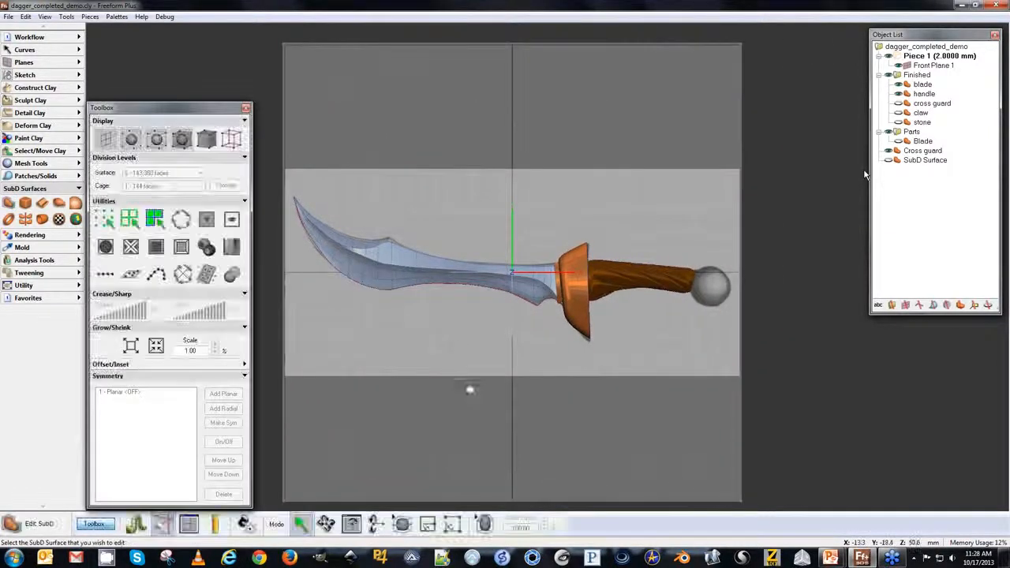
Create a new SubD cube sized 15 mm in X, Y and Z.
{"action": "left_click", "coordinate": [25, 205]}
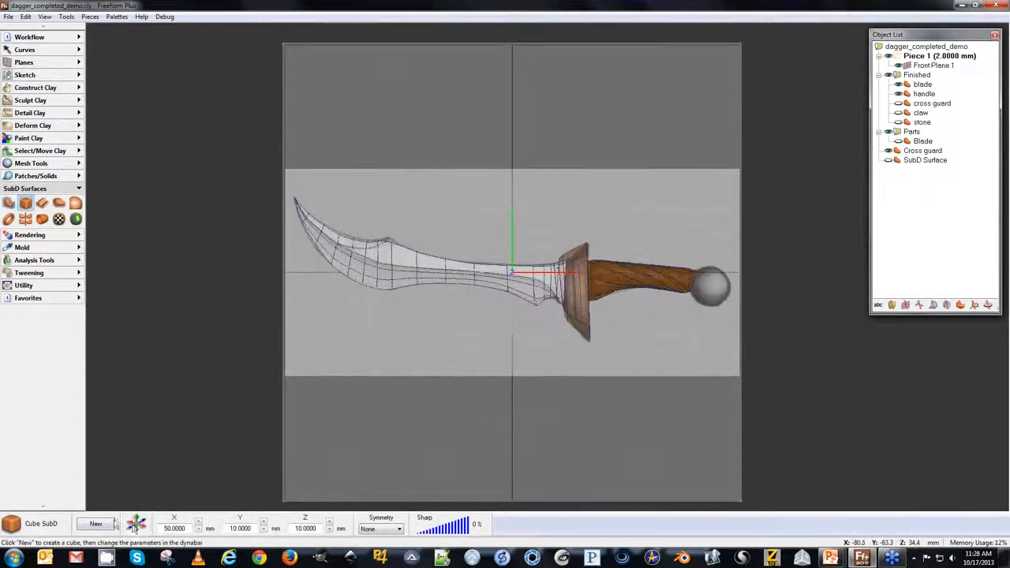
{"action": "left_click", "coordinate": [95, 524]}
{"action": "left_click", "coordinate": [175, 528]}
{"action": "type", "text": "15"}
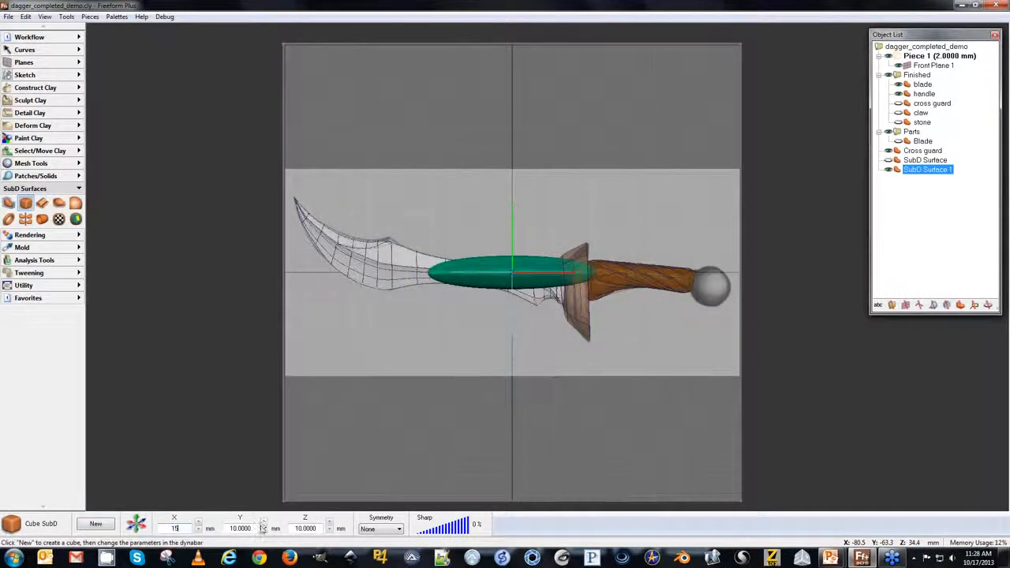
{"action": "double_click", "coordinate": [248, 528]}
{"action": "type", "text": "51"}
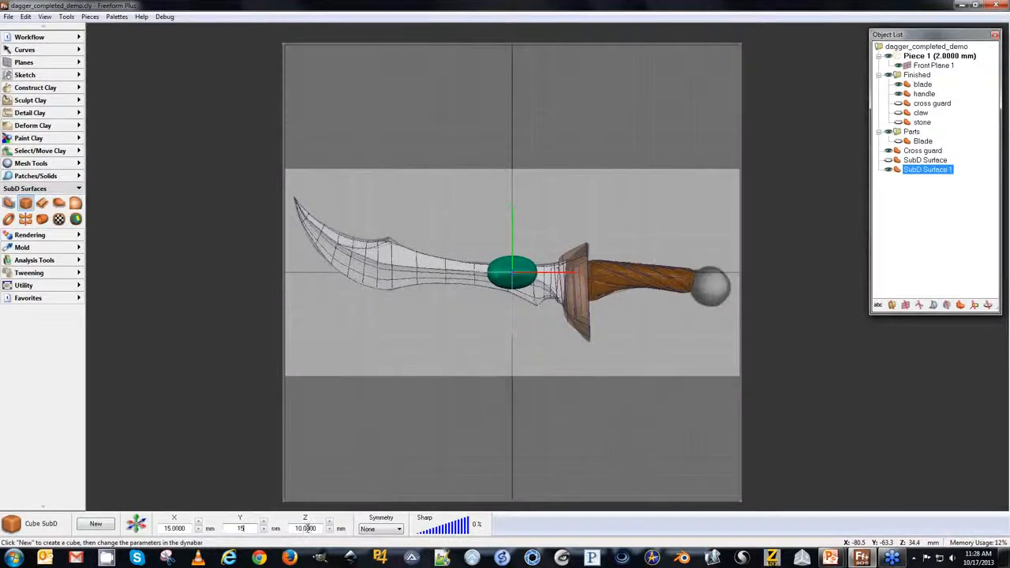
{"action": "double_click", "coordinate": [314, 529]}
{"action": "type", "text": "15"}
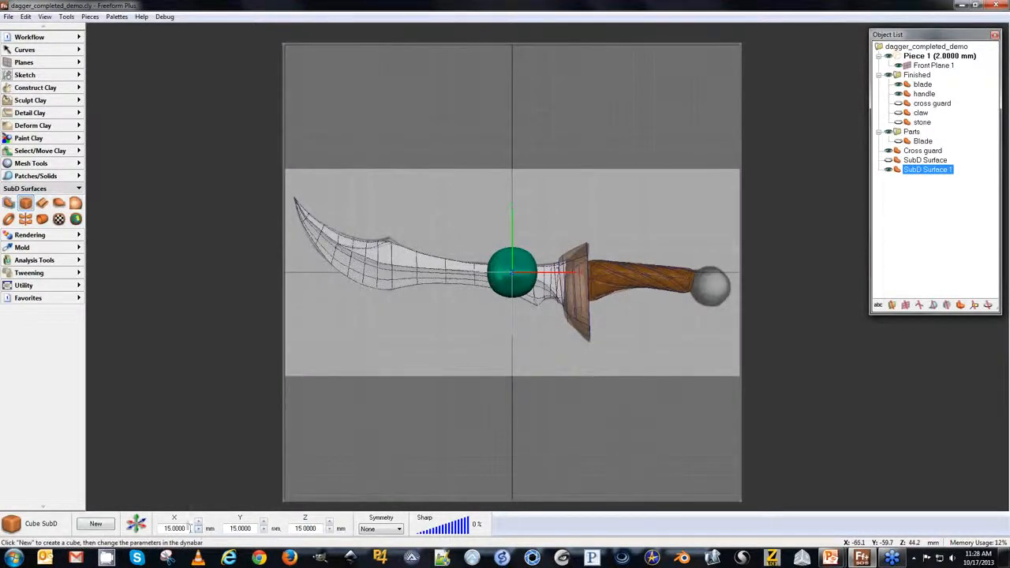
Resize the new SubD cube to 10 mm in X, Y and Z.
{"action": "double_click", "coordinate": [178, 527]}
{"action": "type", "text": "10"}
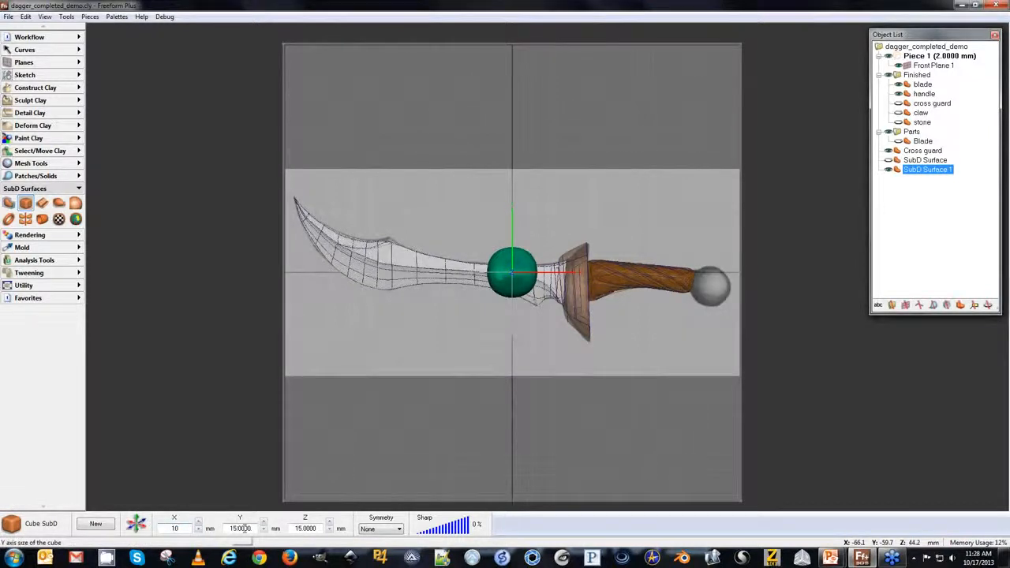
{"action": "double_click", "coordinate": [242, 528]}
{"action": "type", "text": "10"}
{"action": "double_click", "coordinate": [308, 529]}
{"action": "type", "text": "1"}
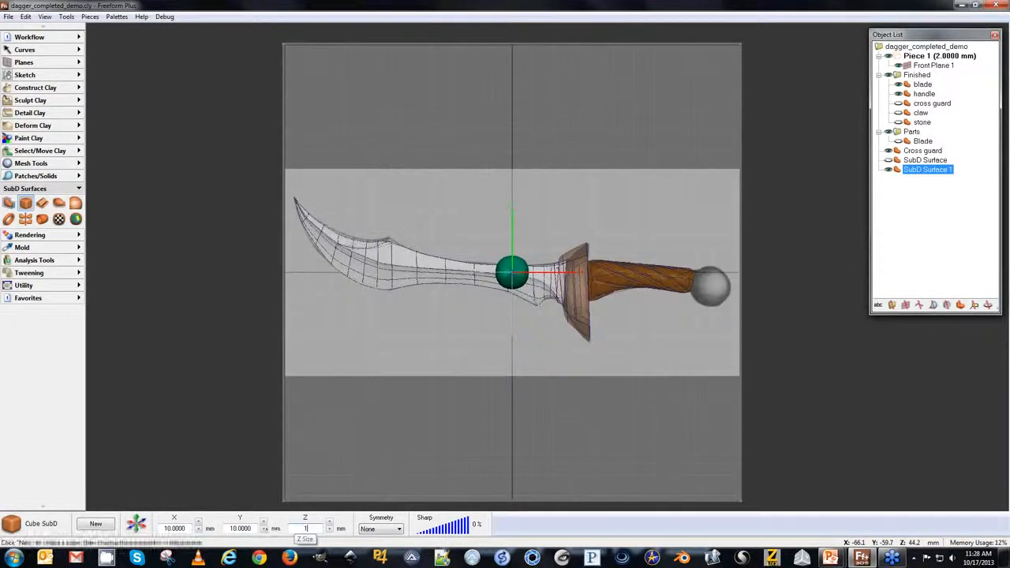
{"action": "type", "text": "0"}
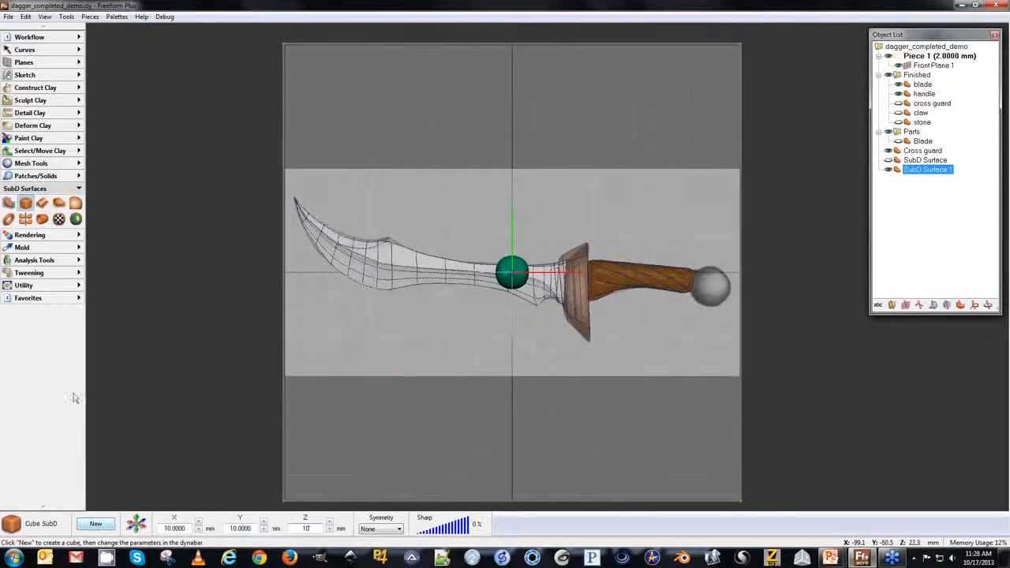
Reposition the small rounded cube to the end of the handle as a pommel.
{"action": "left_click", "coordinate": [139, 527]}
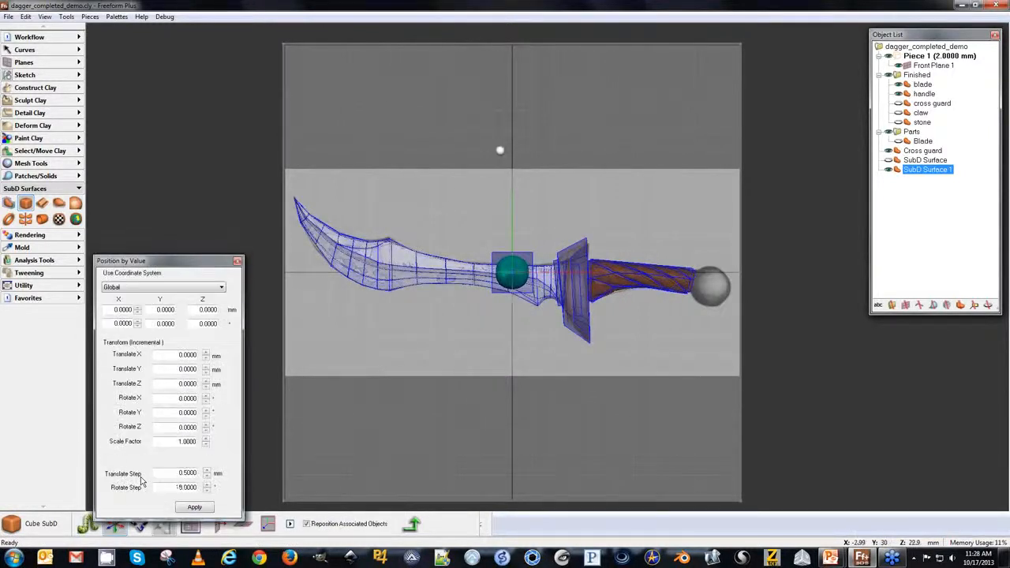
{"action": "middle_click_drag", "start_coordinate": [502, 156], "coordinate": [439, 224]}
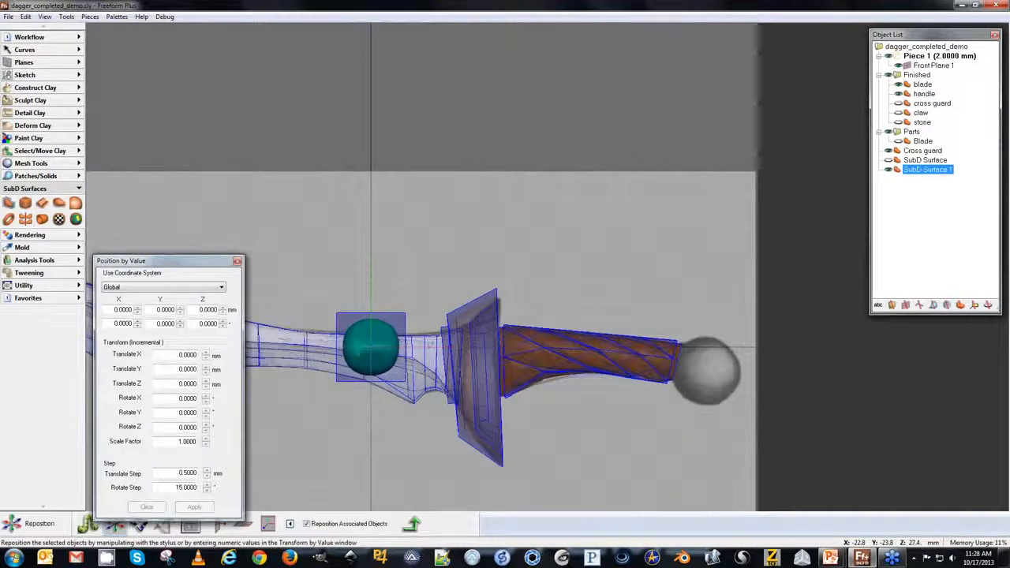
{"action": "left_click_drag", "start_coordinate": [363, 345], "coordinate": [705, 373]}
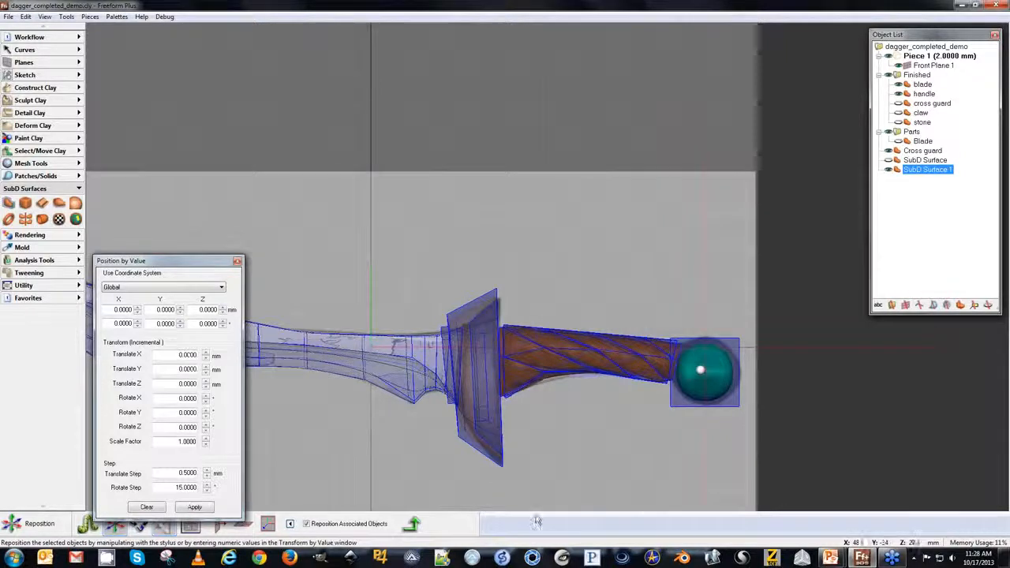
{"action": "left_click", "coordinate": [411, 524]}
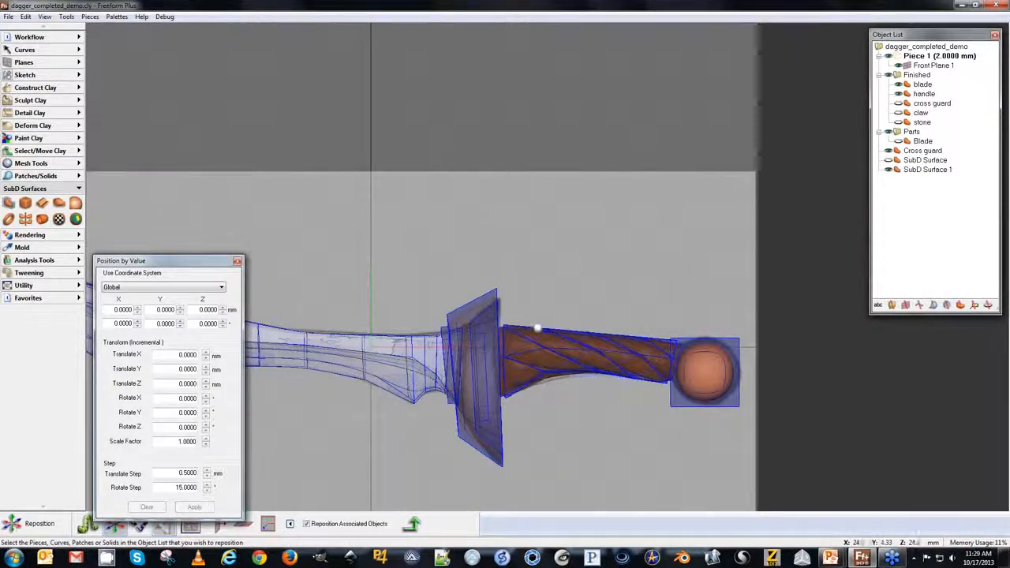
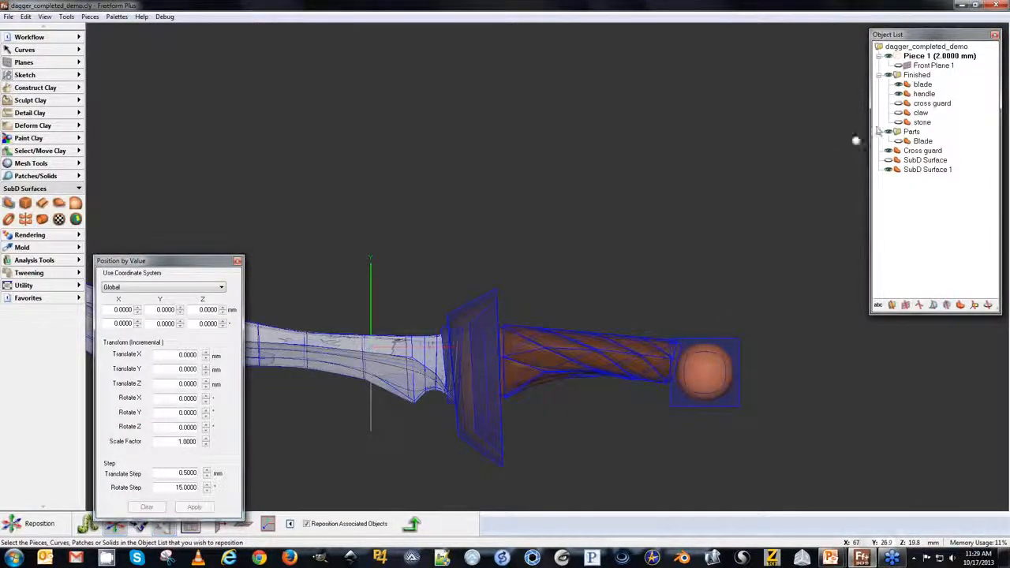
Hide the blade, handle, claw and cross guard pieces, leaving only the pommel surface visible and selected.
{"action": "left_click", "coordinate": [898, 117]}
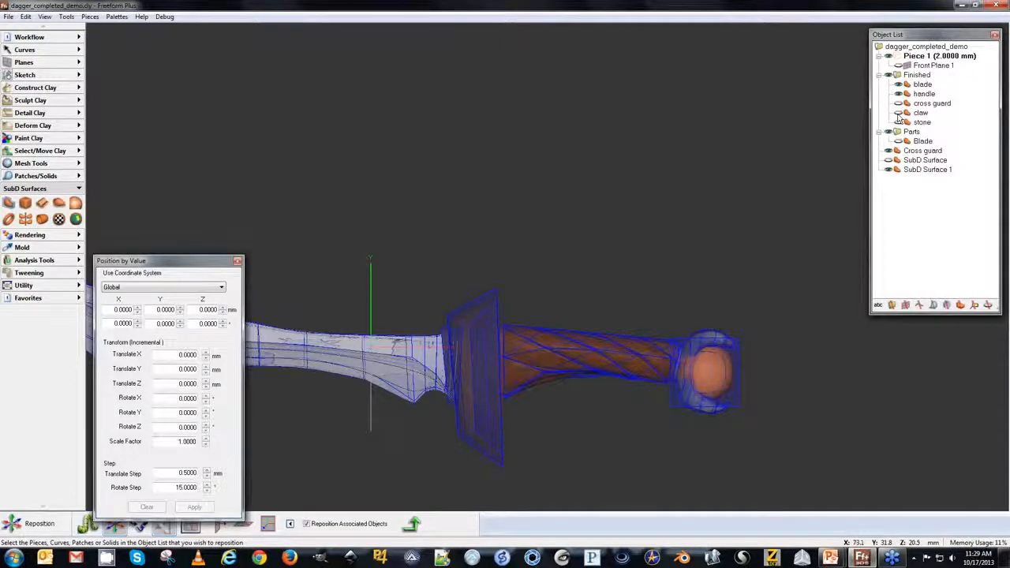
{"action": "left_click", "coordinate": [899, 118]}
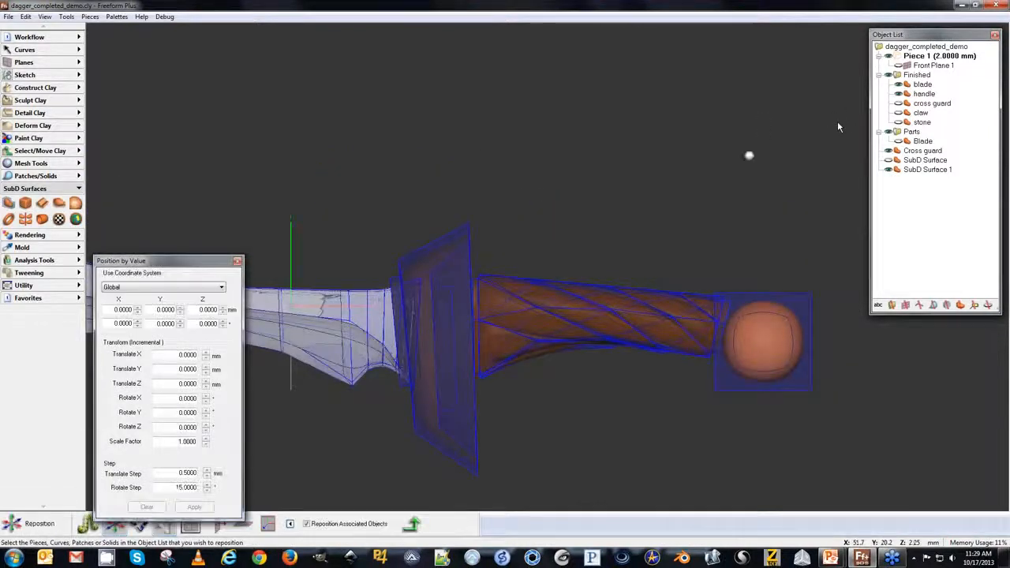
{"action": "left_click", "coordinate": [898, 85]}
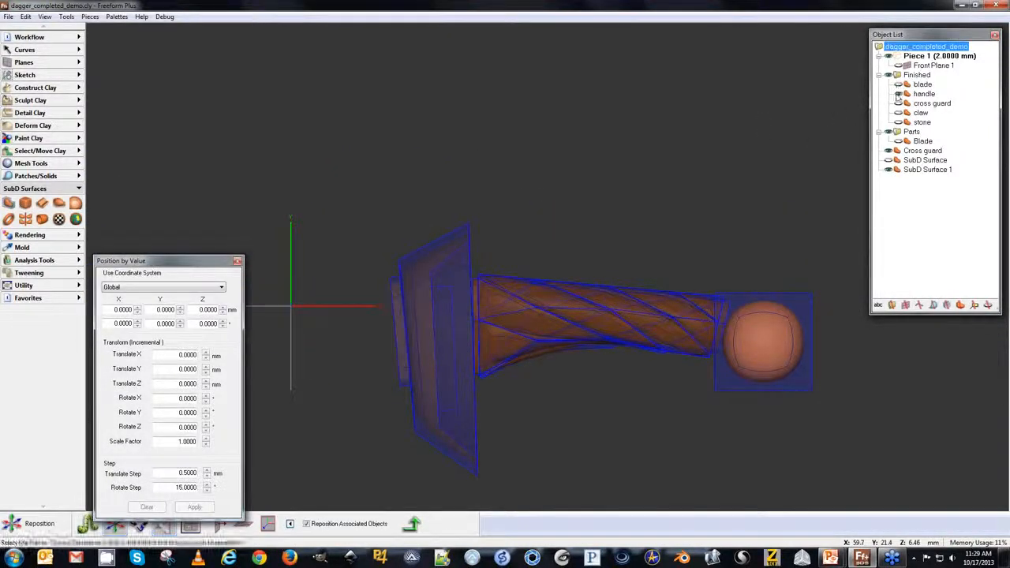
{"action": "left_click", "coordinate": [898, 93]}
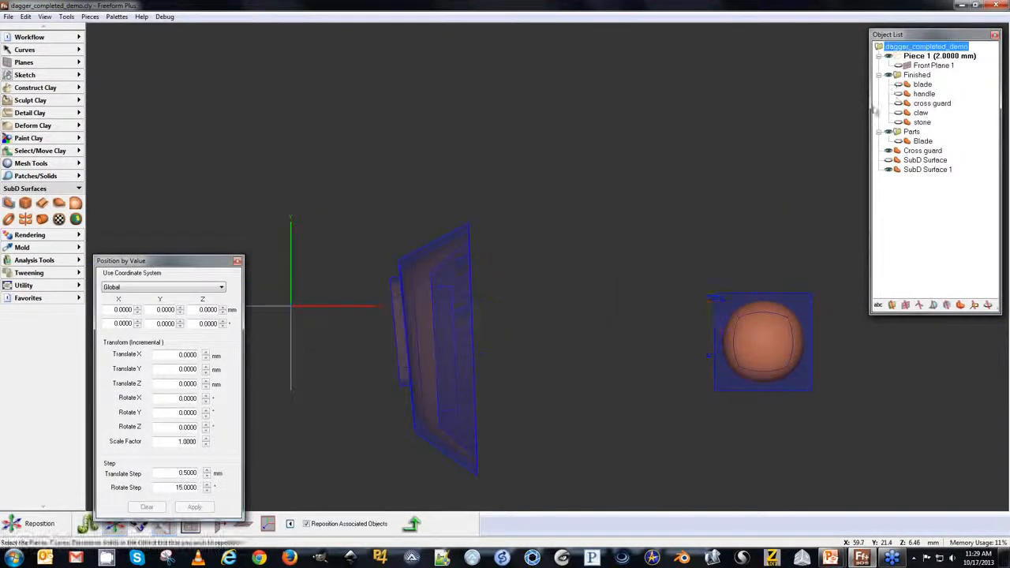
{"action": "left_click", "coordinate": [888, 151]}
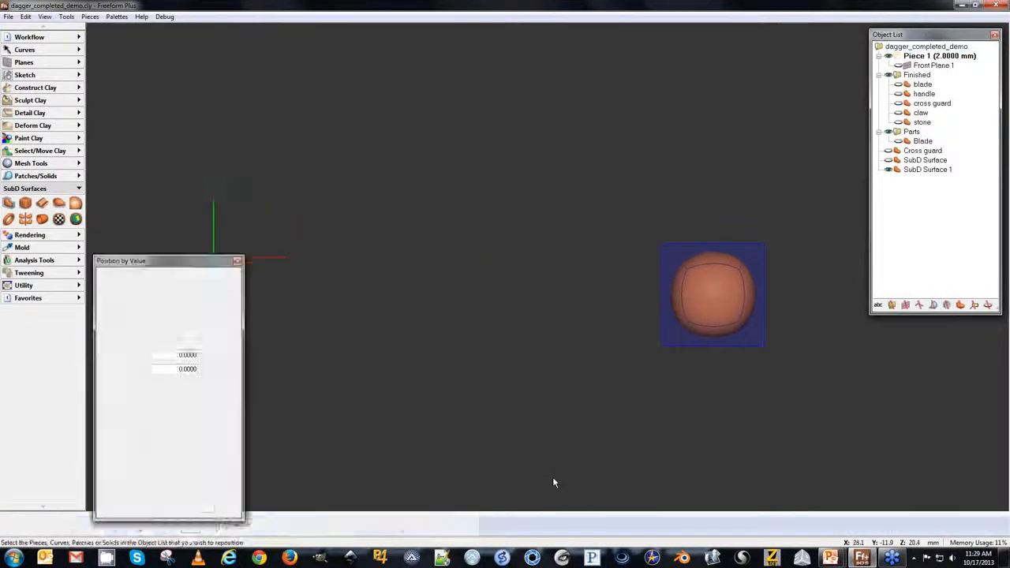
{"action": "left_click", "coordinate": [911, 169]}
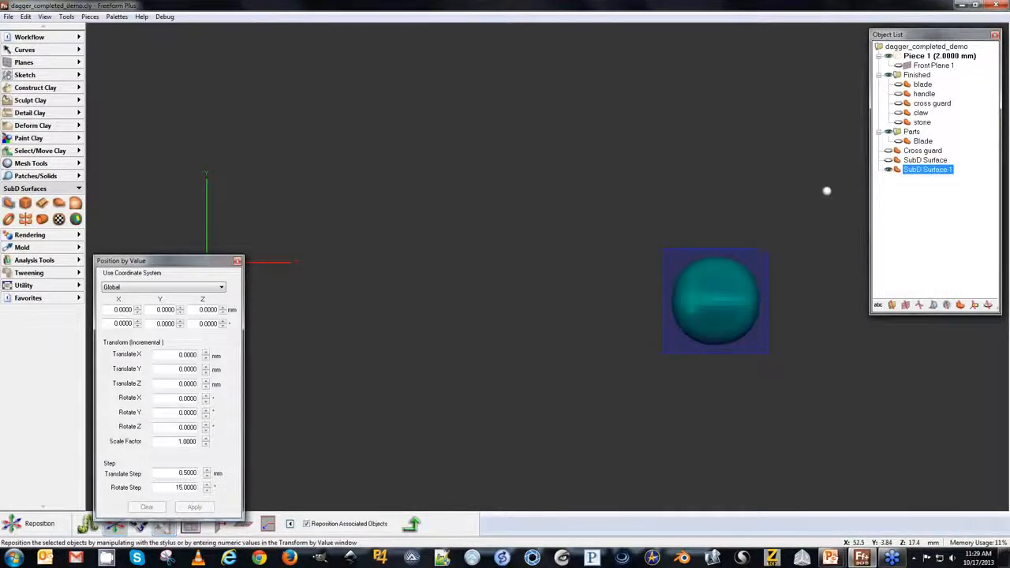
Duplicate the pommel surface by copying it and pasting a second copy into the object list.
{"action": "right_click", "coordinate": [902, 173]}
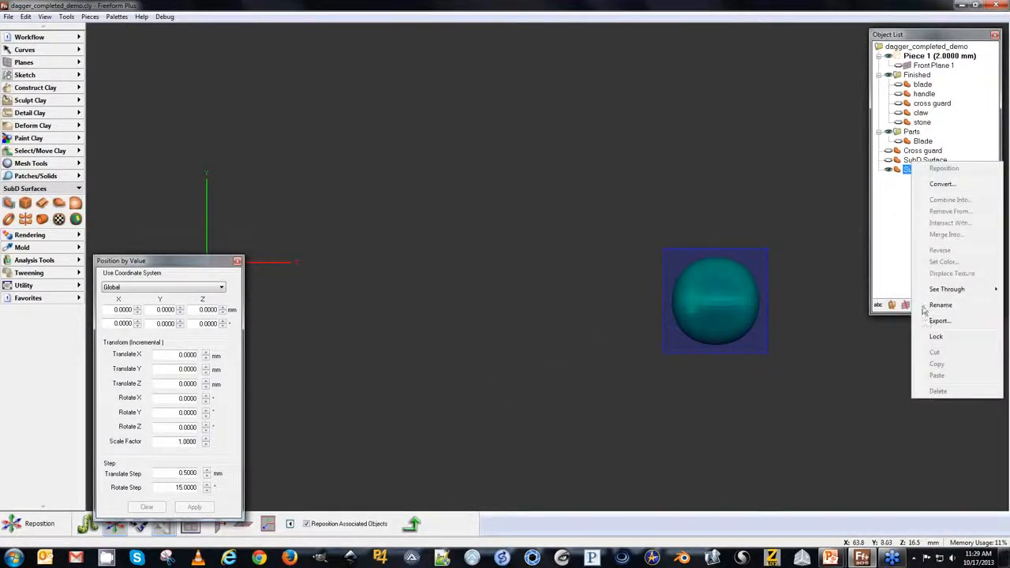
{"action": "left_click", "coordinate": [923, 306]}
{"action": "left_click", "coordinate": [409, 524]}
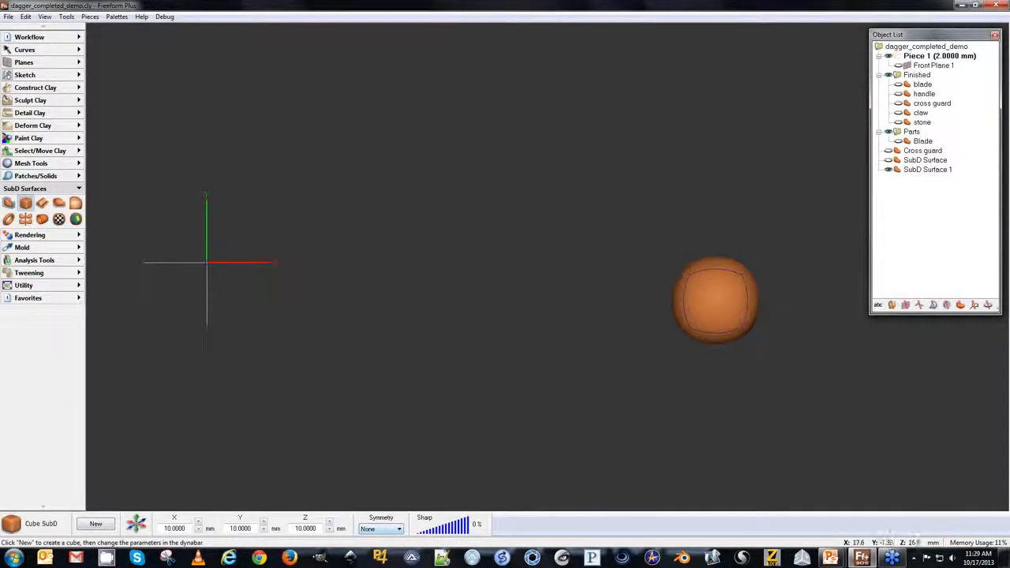
{"action": "right_click", "coordinate": [909, 170]}
{"action": "left_click", "coordinate": [938, 364]}
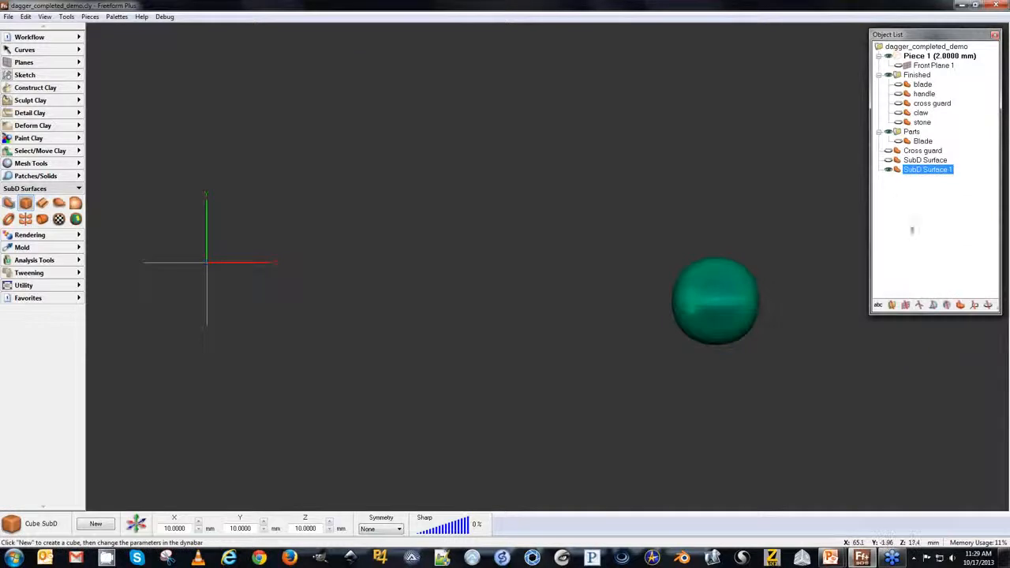
{"action": "right_click", "coordinate": [909, 169]}
{"action": "left_click", "coordinate": [936, 379]}
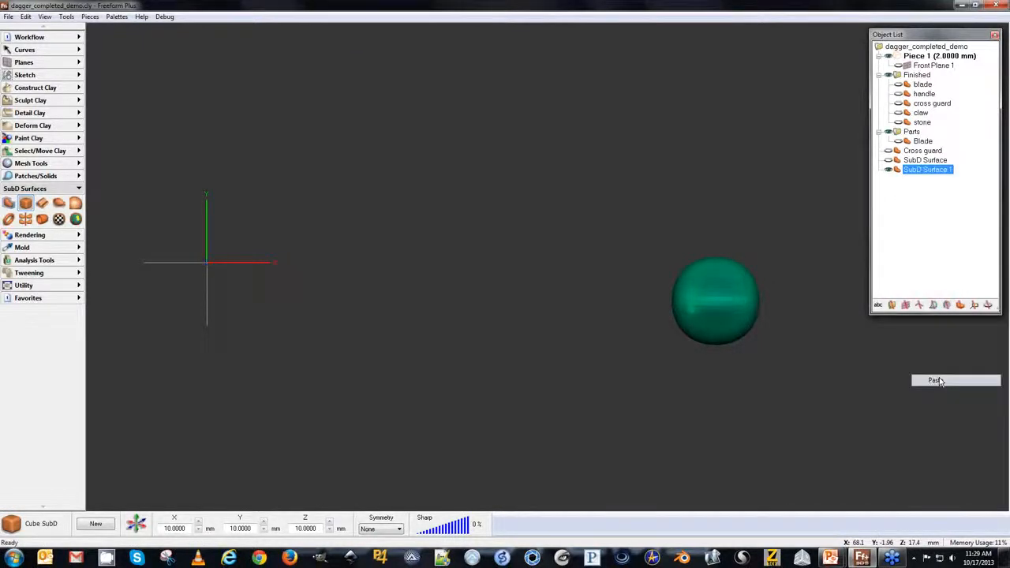
{"action": "left_click", "coordinate": [929, 179]}
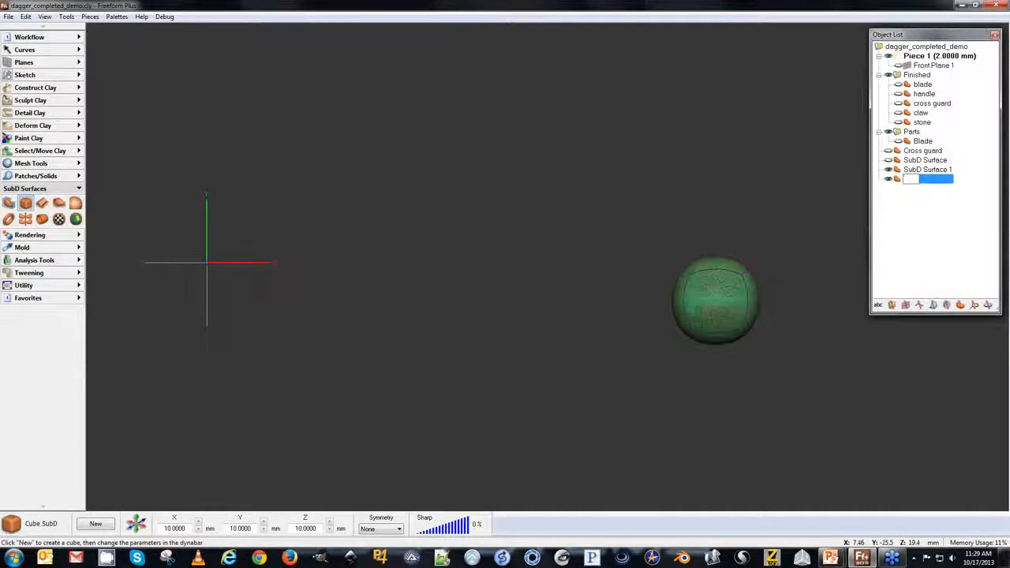
{"action": "key", "text": "Return"}
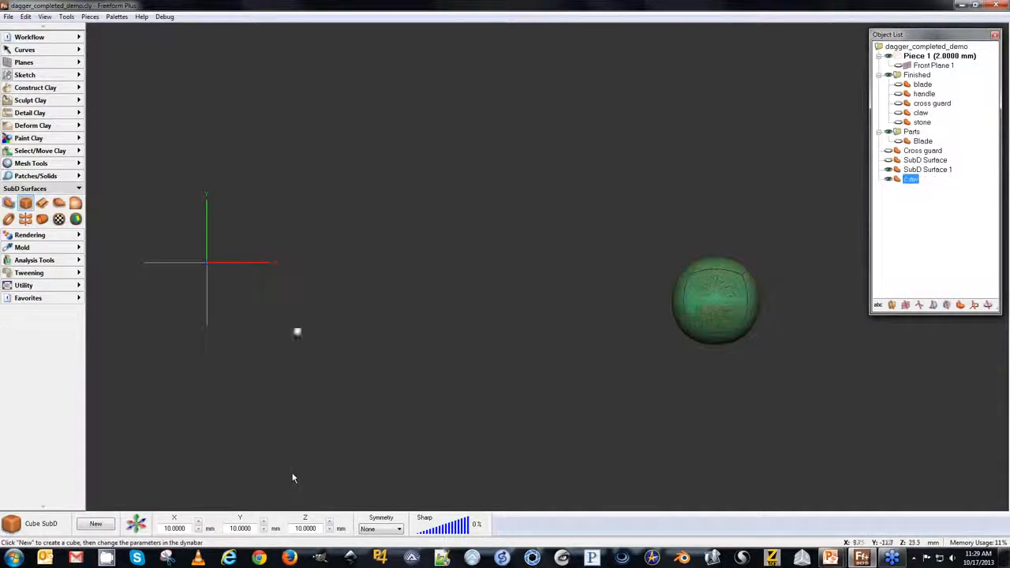
Move one copy sideways so the two rounded surfaces overlap partially.
{"action": "left_click", "coordinate": [136, 524]}
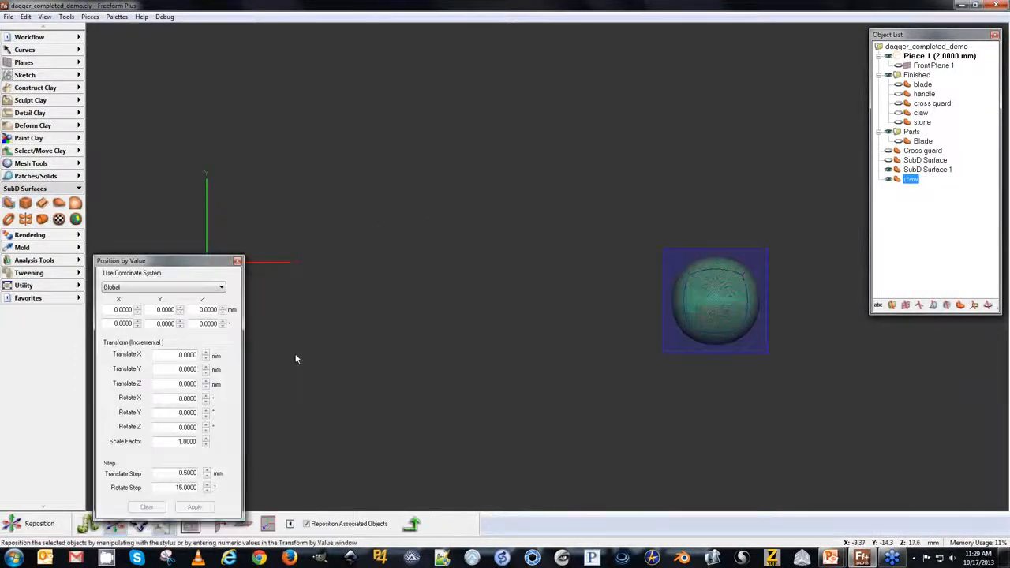
{"action": "left_click_drag", "start_coordinate": [699, 300], "coordinate": [668, 304]}
Rename the original pommel surface to stone.
{"action": "left_click", "coordinate": [947, 170]}
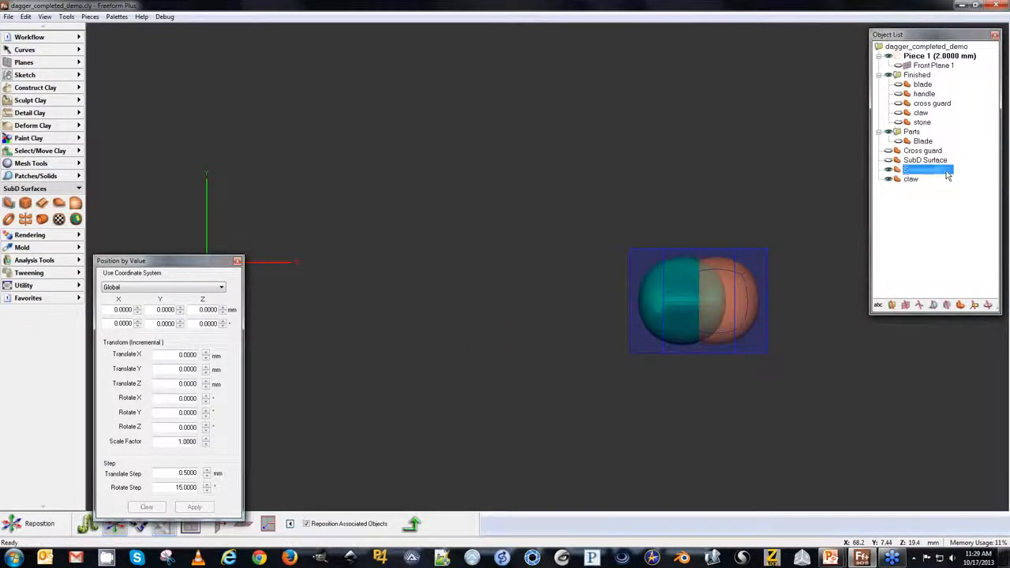
{"action": "left_click", "coordinate": [949, 170]}
{"action": "key", "text": "BackSpace"}
{"action": "key", "text": "BackSpace"}
{"action": "key", "text": "BackSpace"}
{"action": "key", "text": "BackSpace"}
{"action": "key", "text": "BackSpace"}
{"action": "key", "text": "BackSpace"}
{"action": "key", "text": "BackSpace"}
{"action": "key", "text": "BackSpace"}
{"action": "key", "text": "BackSpace"}
{"action": "key", "text": "BackSpace"}
{"action": "key", "text": "BackSpace"}
{"action": "key", "text": "BackSpace"}
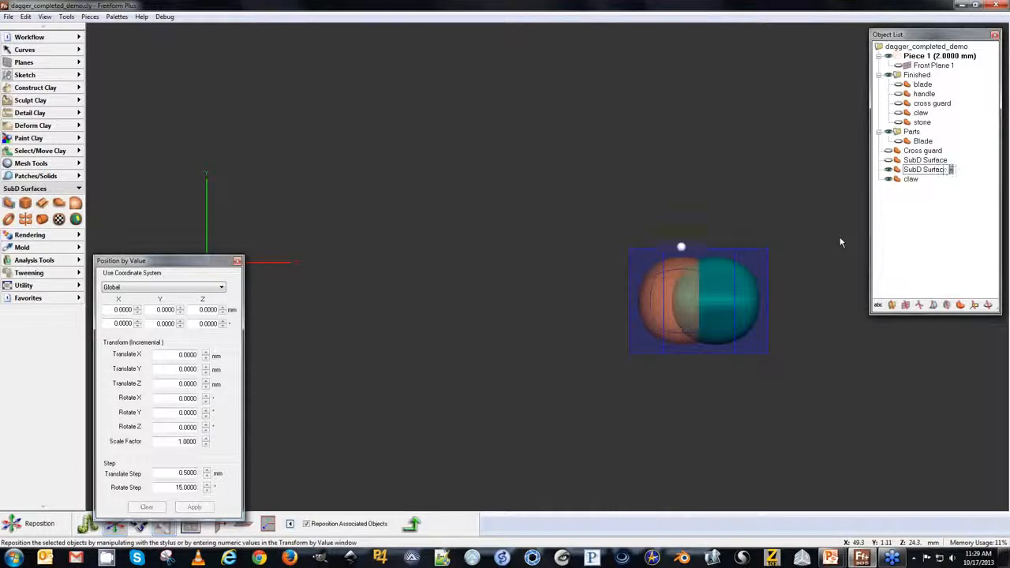
{"action": "key", "text": "BackSpace"}
{"action": "key", "text": "BackSpace"}
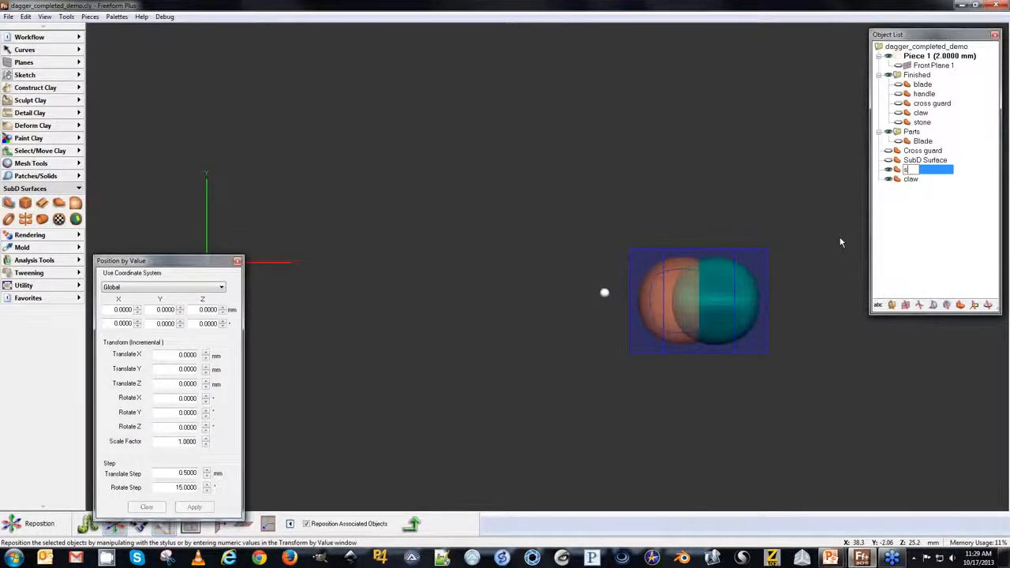
{"action": "type", "text": "stone"}
{"action": "key", "text": "Return"}
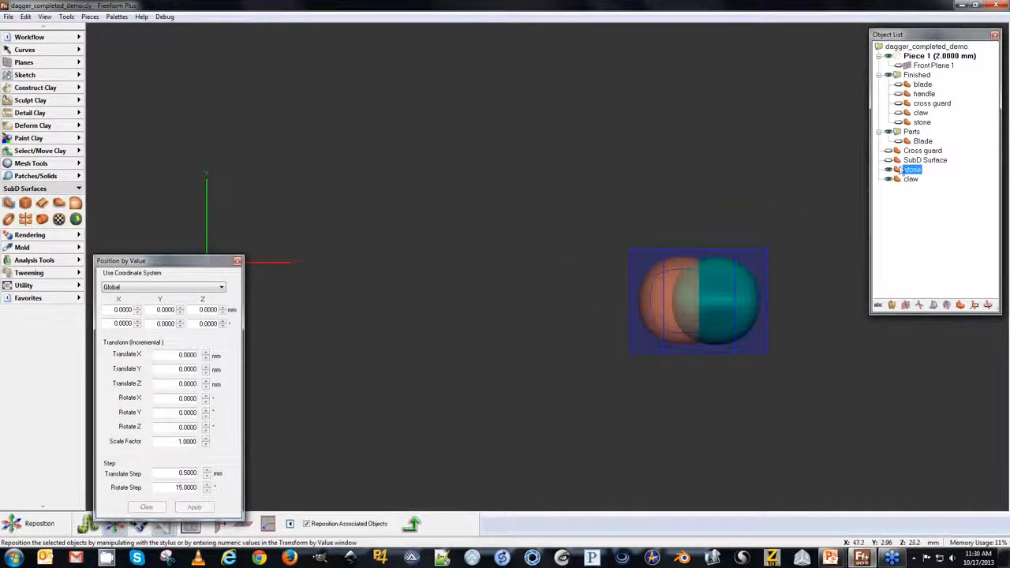
Set the stone piece's colour to red.
{"action": "right_click", "coordinate": [908, 167]}
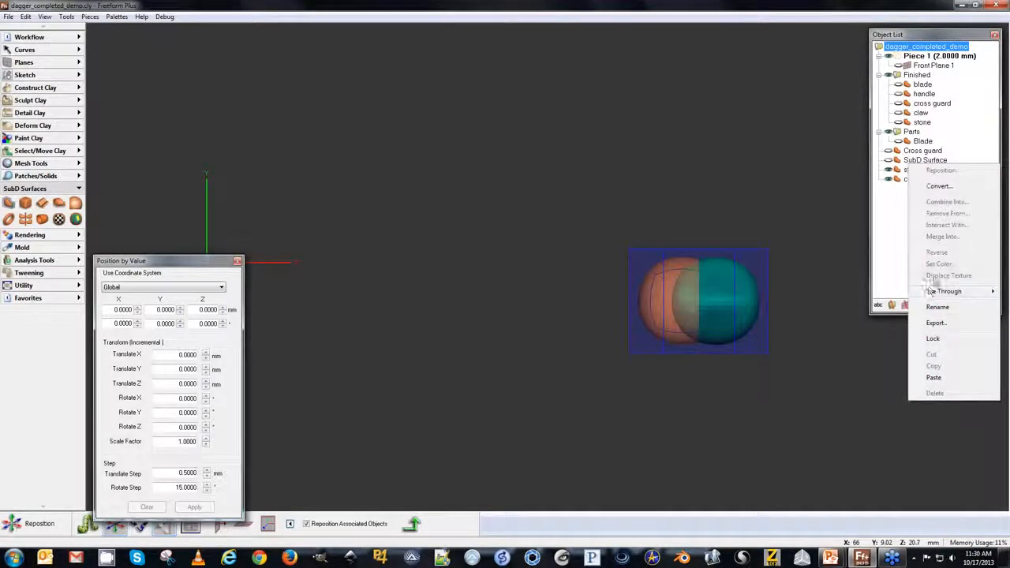
{"action": "left_click", "coordinate": [801, 235]}
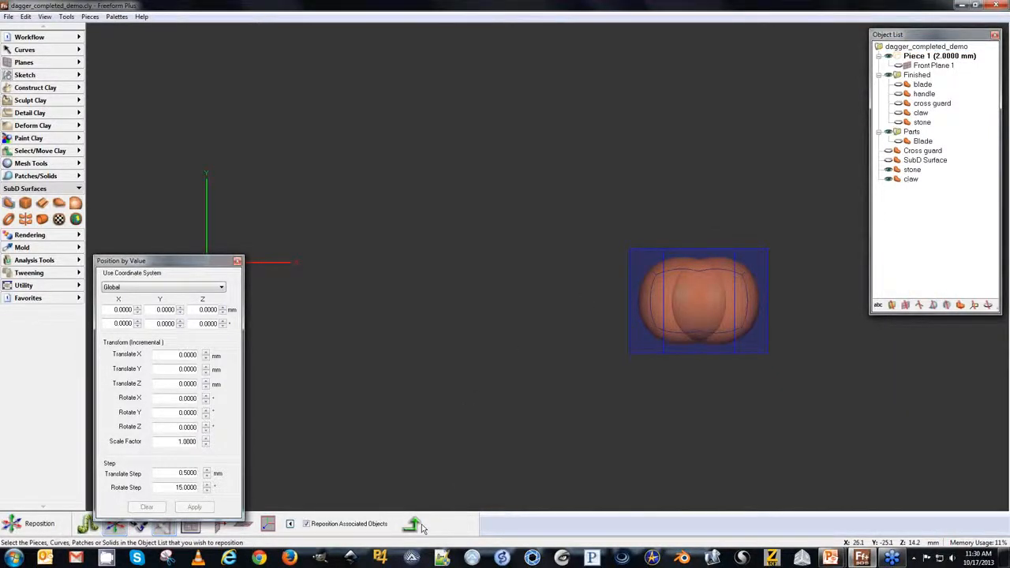
{"action": "left_click", "coordinate": [420, 527]}
{"action": "right_click", "coordinate": [907, 170]}
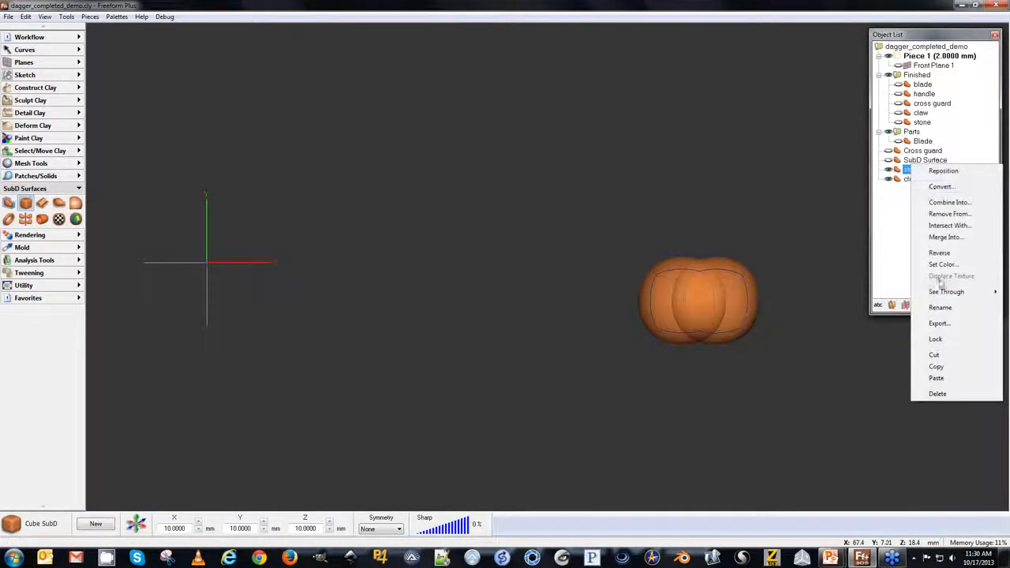
{"action": "left_click", "coordinate": [942, 264]}
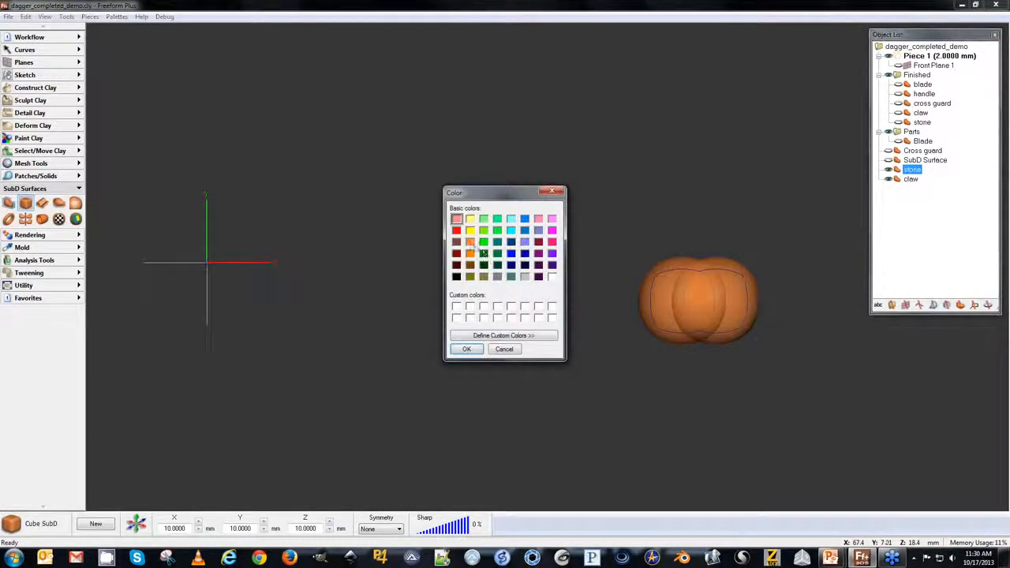
{"action": "left_click", "coordinate": [472, 349]}
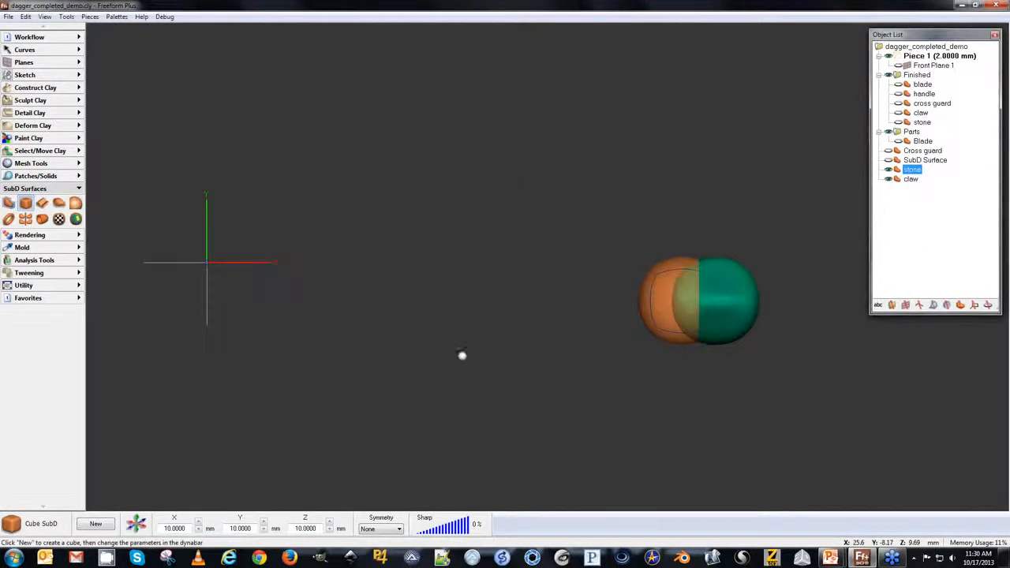
Select the claw piece for SubD editing and insert two edge loops into its cage.
{"action": "left_click", "coordinate": [925, 237]}
{"action": "left_click", "coordinate": [910, 180]}
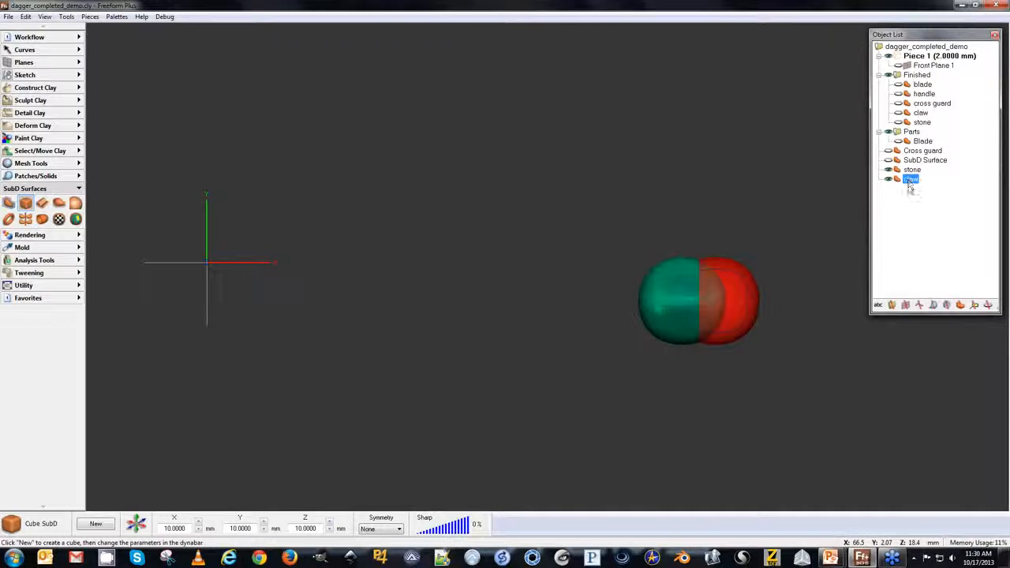
{"action": "middle_click_drag", "start_coordinate": [536, 210], "coordinate": [430, 188]}
{"action": "left_click", "coordinate": [474, 273]}
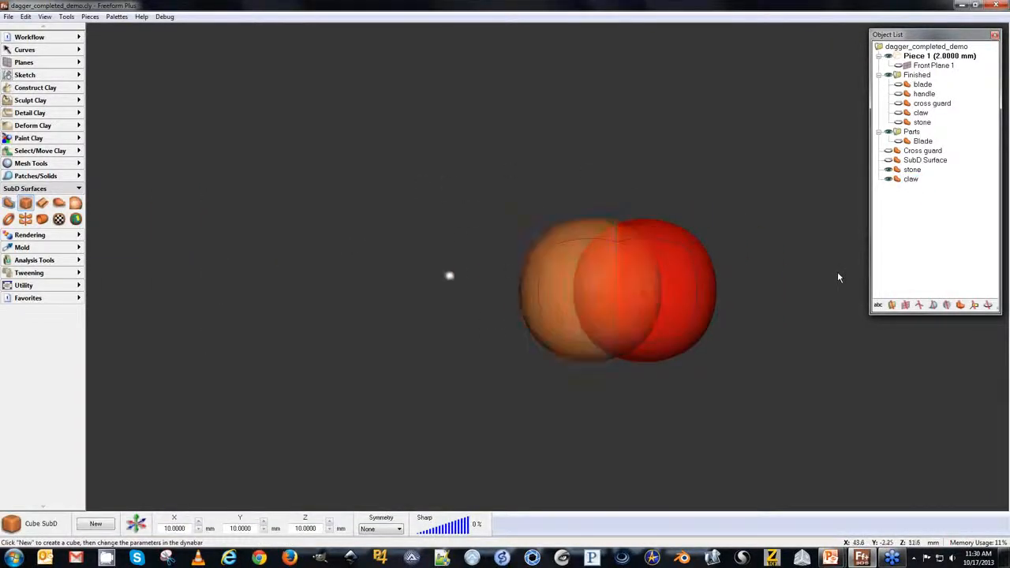
{"action": "left_click", "coordinate": [9, 203]}
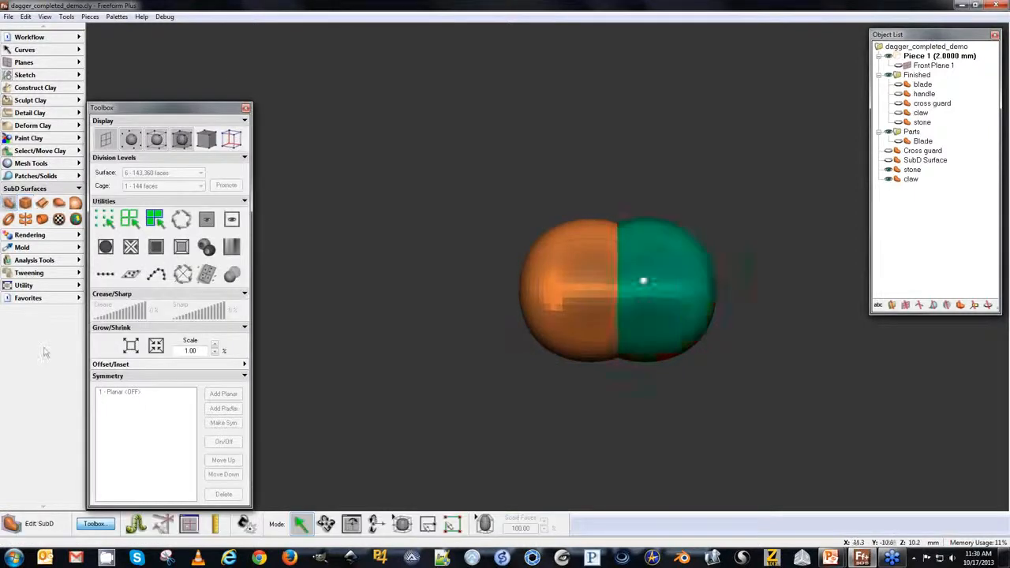
{"action": "left_click", "coordinate": [580, 247]}
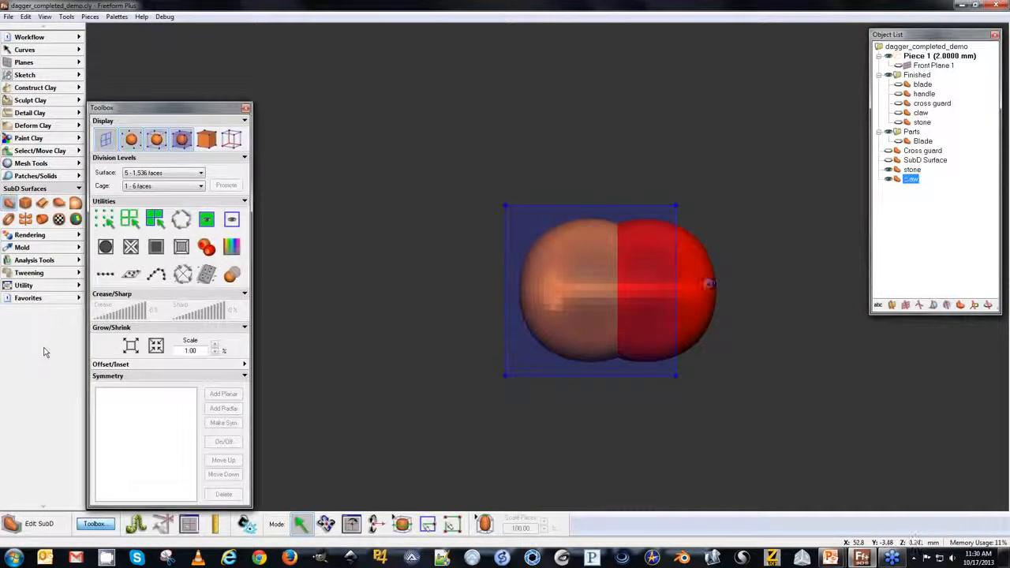
{"action": "left_click_drag", "start_coordinate": [667, 253], "coordinate": [561, 252]}
{"action": "middle_click_drag", "start_coordinate": [445, 232], "coordinate": [425, 244]}
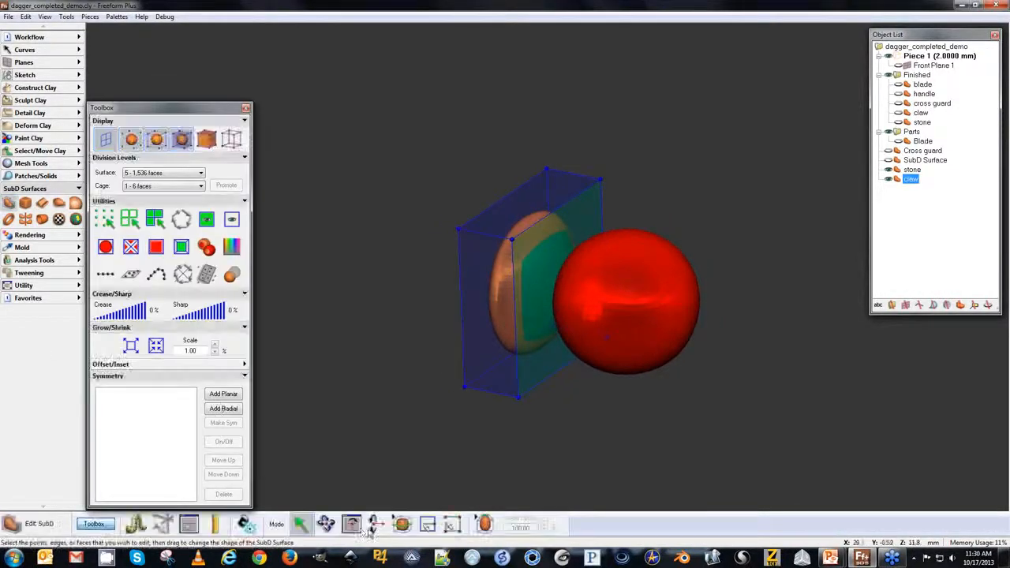
{"action": "left_click", "coordinate": [402, 524]}
{"action": "left_click_drag", "start_coordinate": [508, 300], "coordinate": [506, 314]}
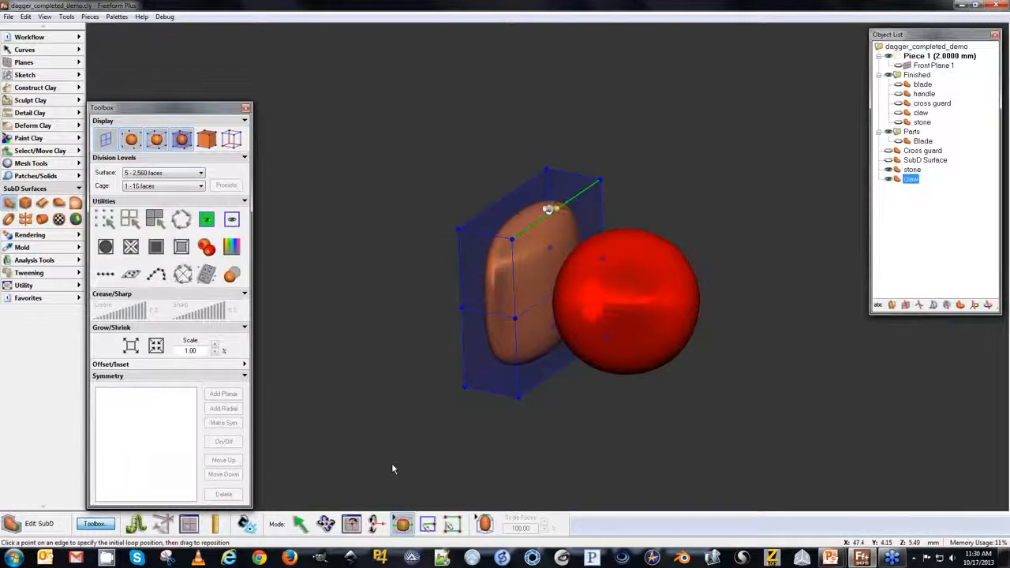
{"action": "left_click", "coordinate": [550, 208]}
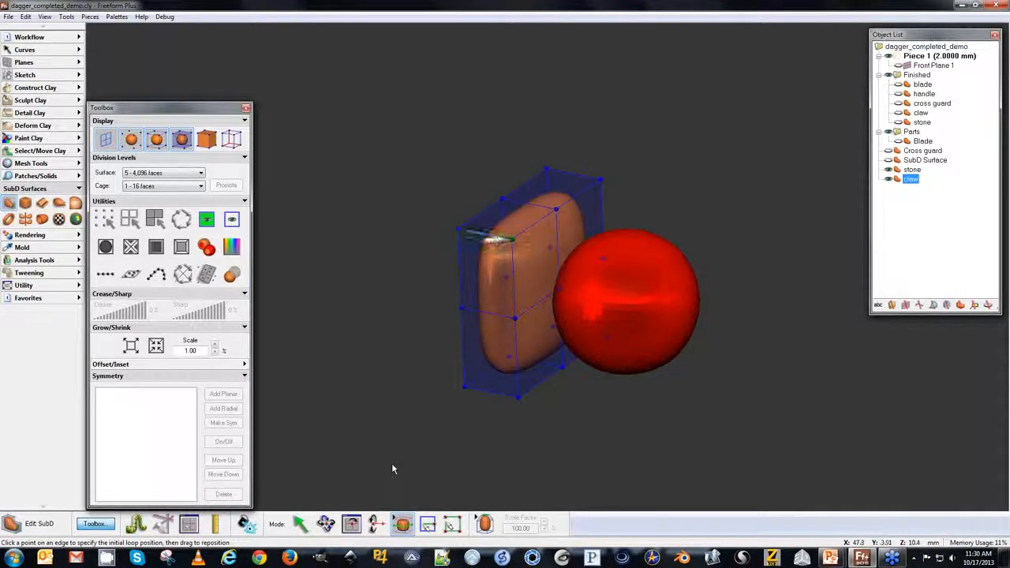
Select vertices on the claw's cage and add a radial symmetry.
{"action": "left_click", "coordinate": [300, 523]}
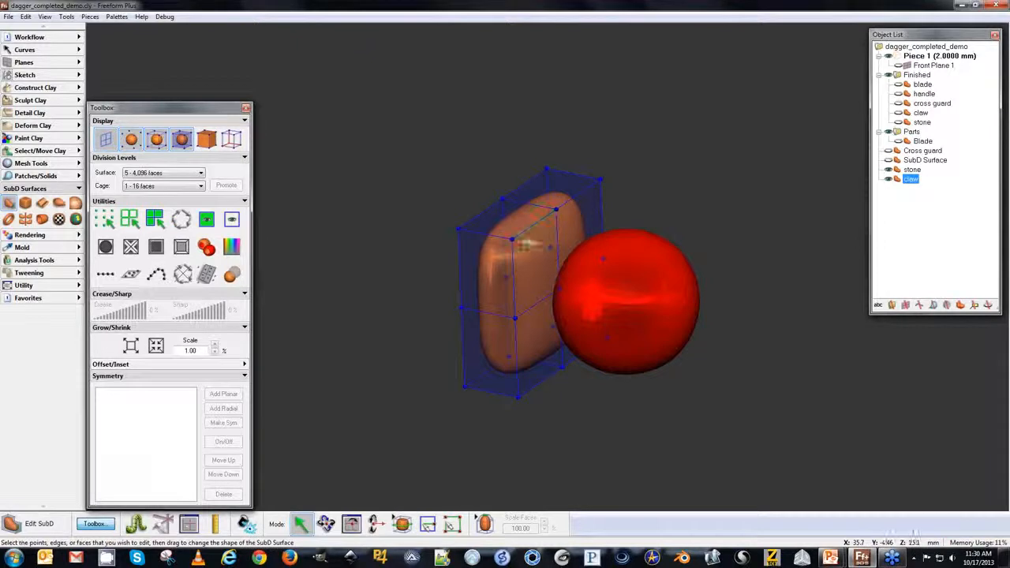
{"action": "left_click", "coordinate": [512, 239]}
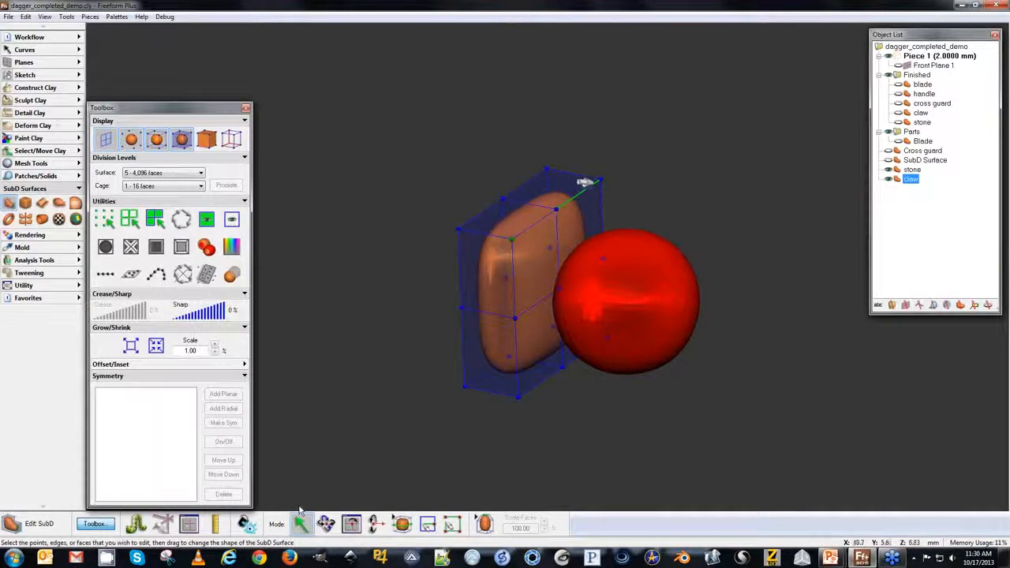
{"action": "left_click", "coordinate": [600, 179], "text": "shift"}
{"action": "left_click", "coordinate": [518, 397], "text": "shift"}
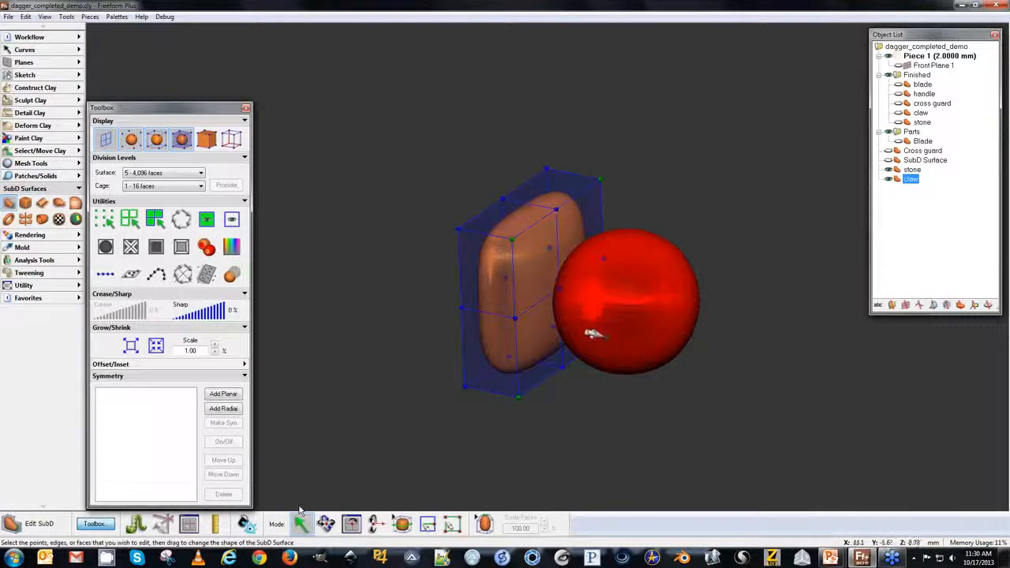
{"action": "left_click", "coordinate": [223, 408]}
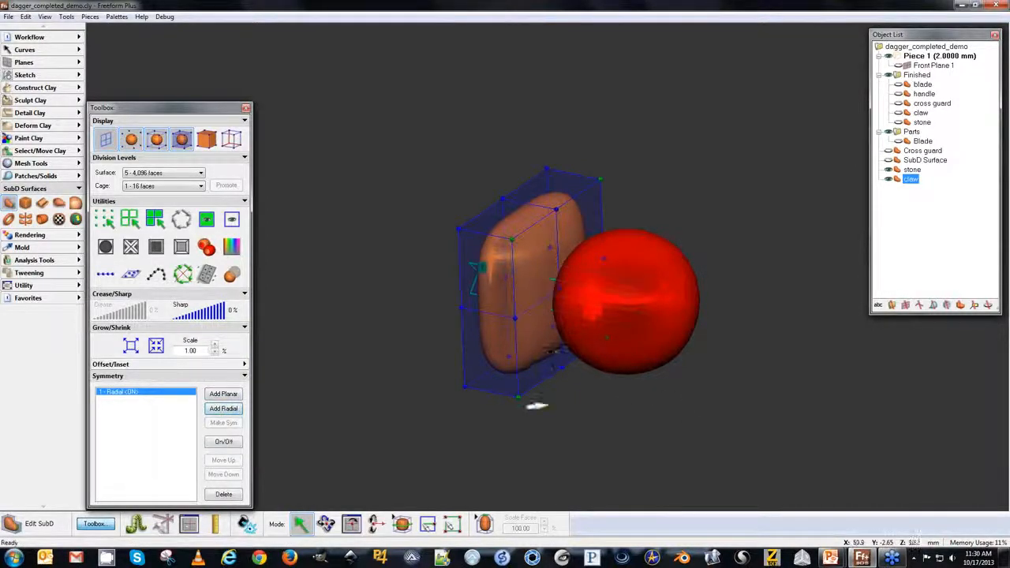
{"action": "key", "text": "space"}
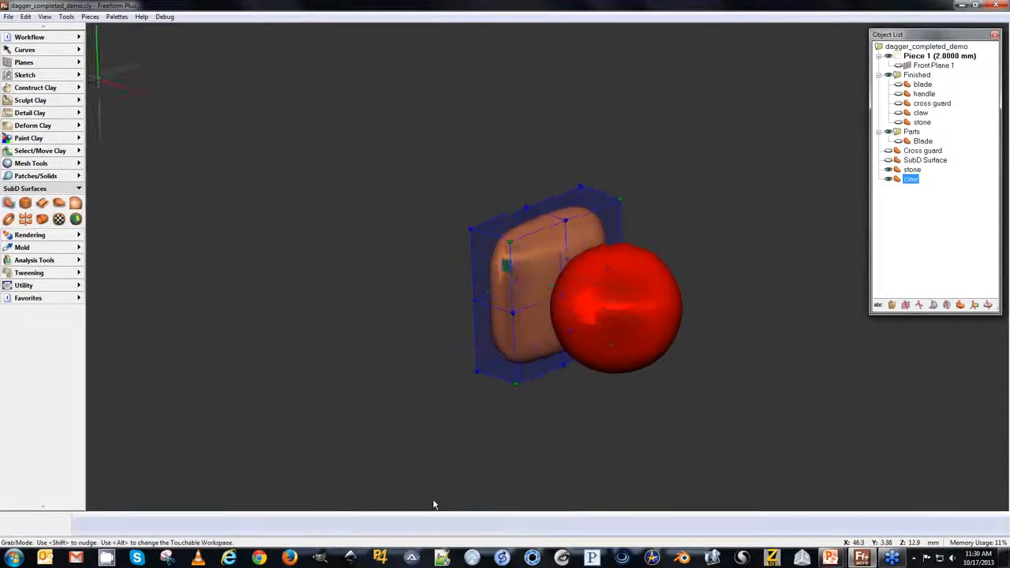
{"action": "mouse_move", "coordinate": [475, 244]}
{"action": "left_mouse_down"}
{"action": "mouse_move", "coordinate": [453, 255]}
{"action": "mouse_move", "coordinate": [502, 230]}
{"action": "mouse_move", "coordinate": [465, 255]}
{"action": "mouse_move", "coordinate": [494, 253]}
{"action": "left_mouse_up"}
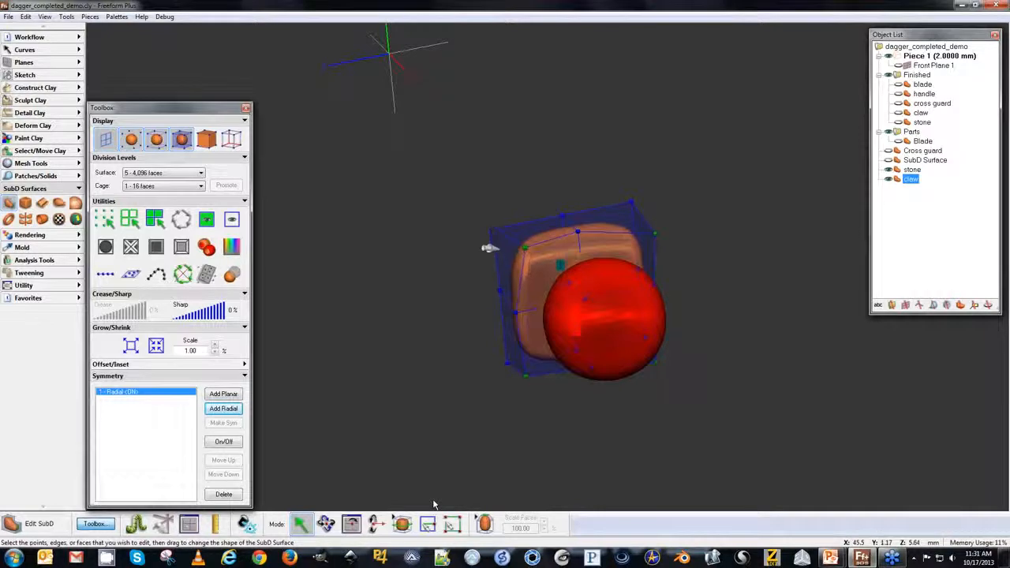
Undo the last cage edit and extrude a side face of the claw cage with face scaling set to 99%.
{"action": "key", "text": "ctrl+z"}
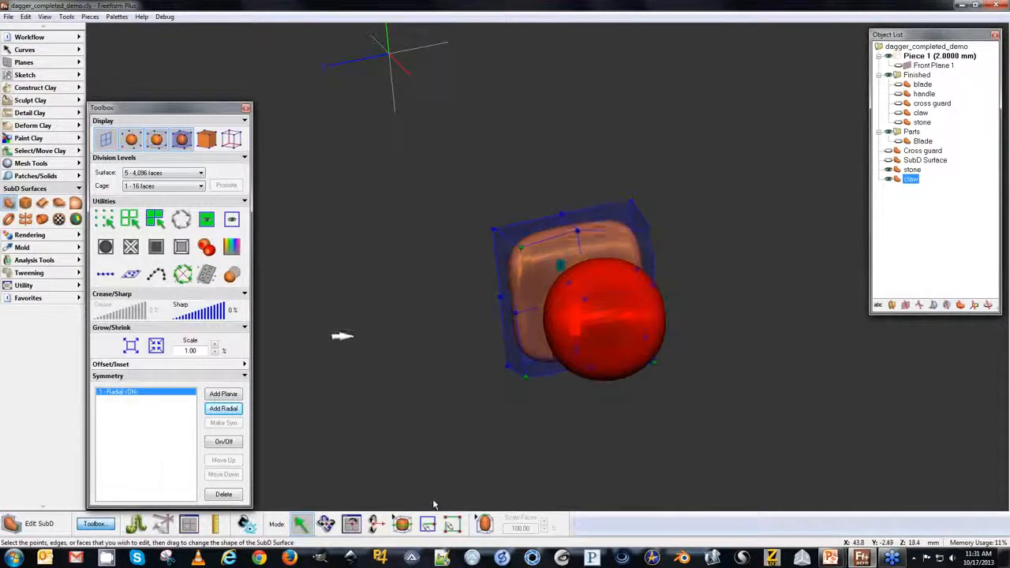
{"action": "middle_click_drag", "start_coordinate": [365, 341], "coordinate": [409, 238]}
{"action": "left_click", "coordinate": [484, 524]}
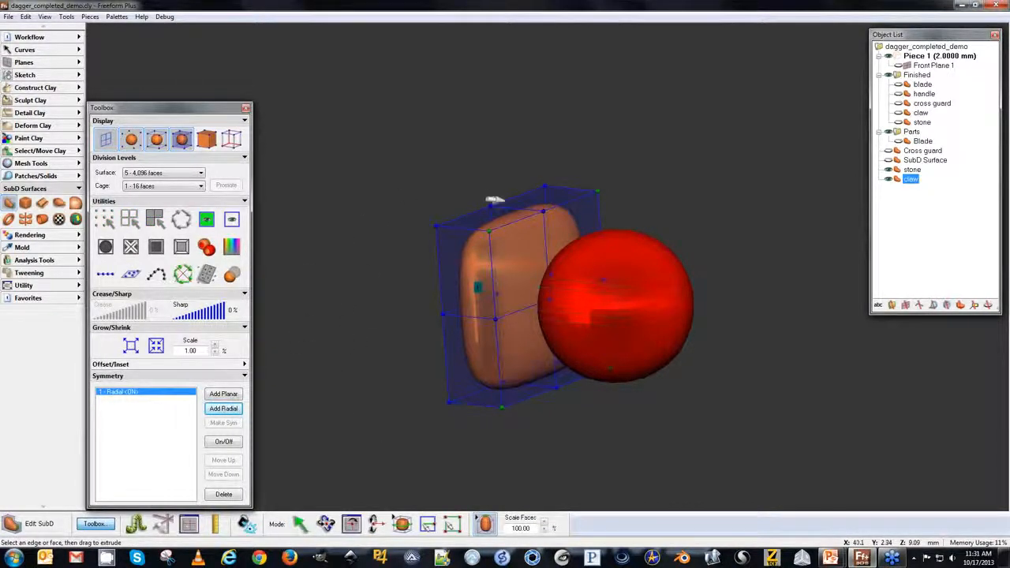
{"action": "double_click", "coordinate": [521, 528]}
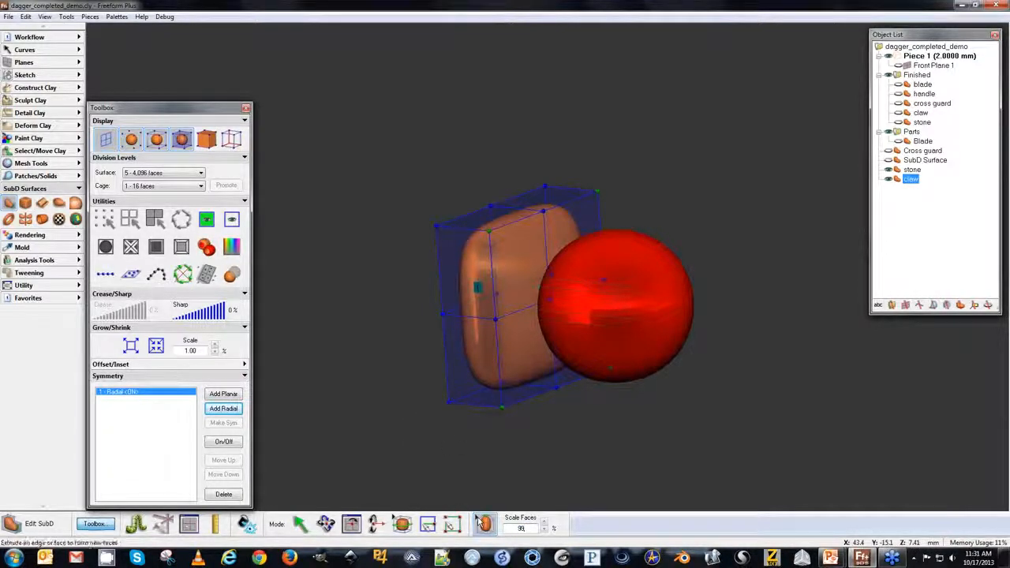
{"action": "left_click", "coordinate": [474, 519]}
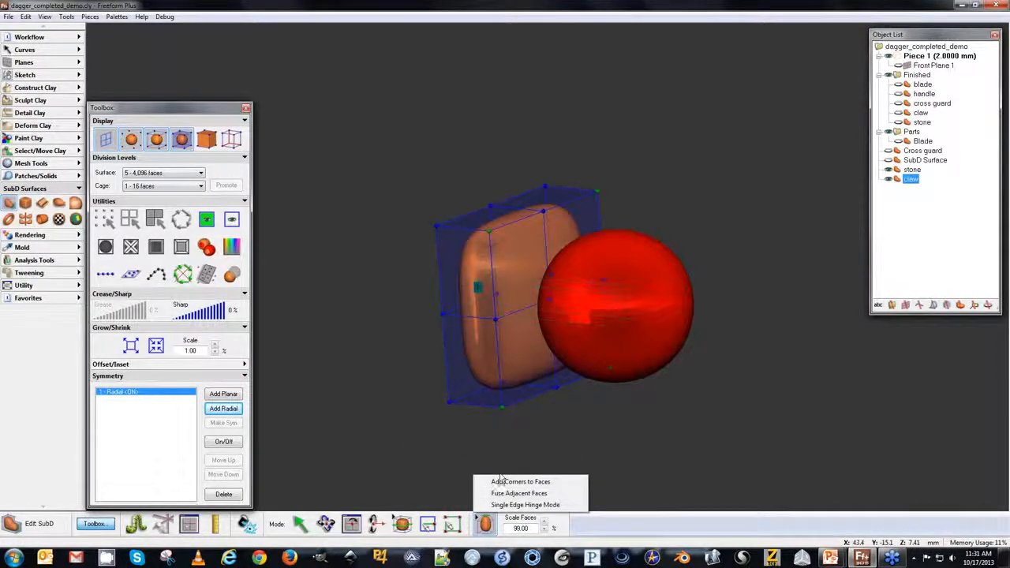
{"action": "left_click", "coordinate": [387, 331]}
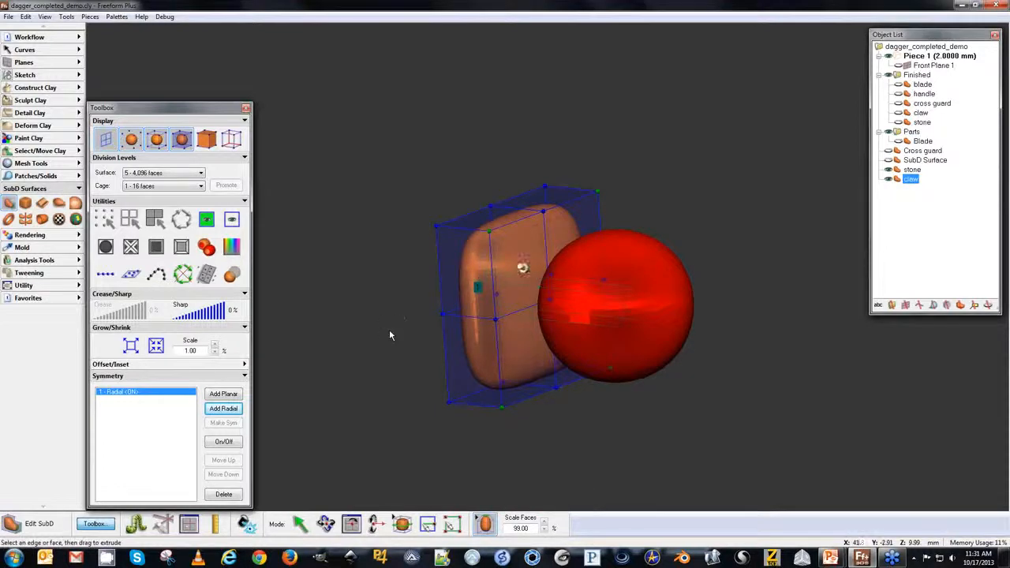
{"action": "left_click_drag", "start_coordinate": [524, 255], "coordinate": [541, 256]}
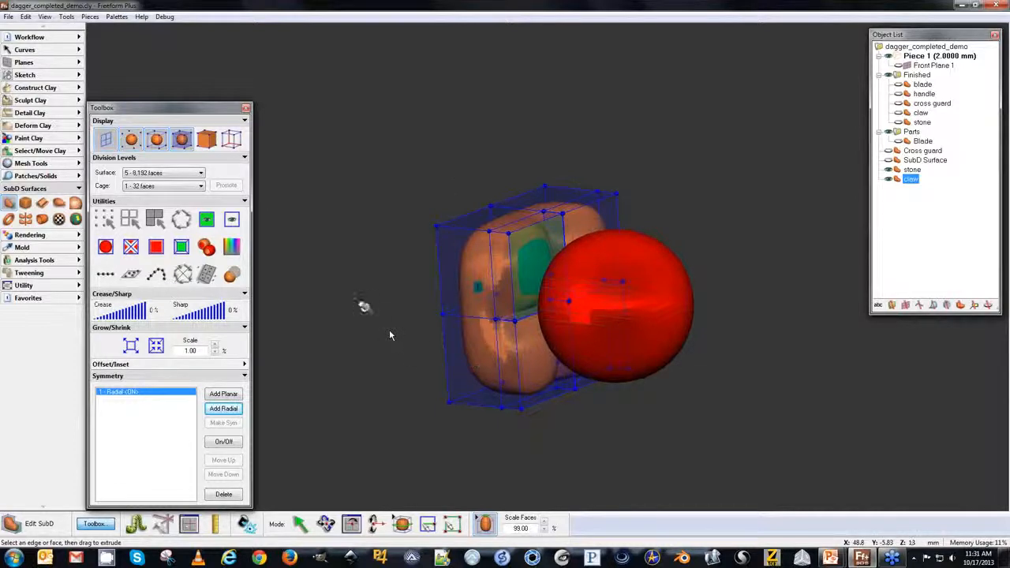
Shrink the extruded claw face using a grow/shrink scale of 5.
{"action": "left_click", "coordinate": [155, 347]}
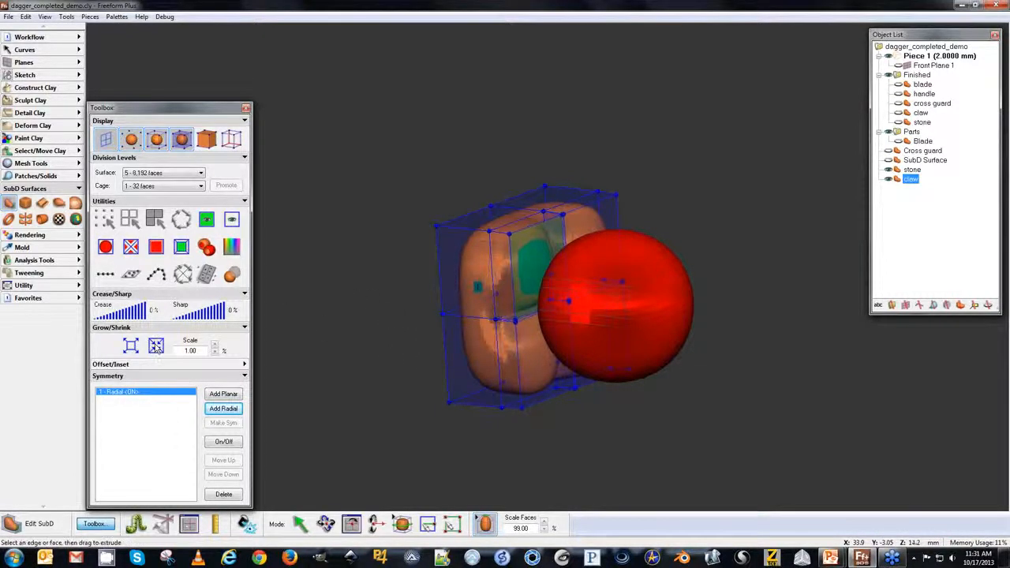
{"action": "left_click", "coordinate": [154, 349]}
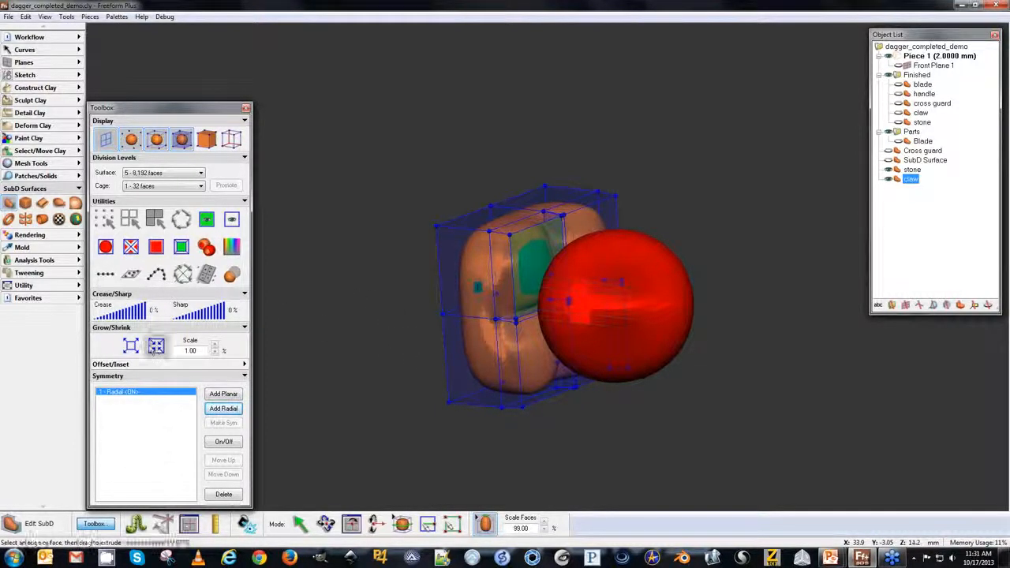
{"action": "double_click", "coordinate": [193, 351]}
{"action": "type", "text": "50"}
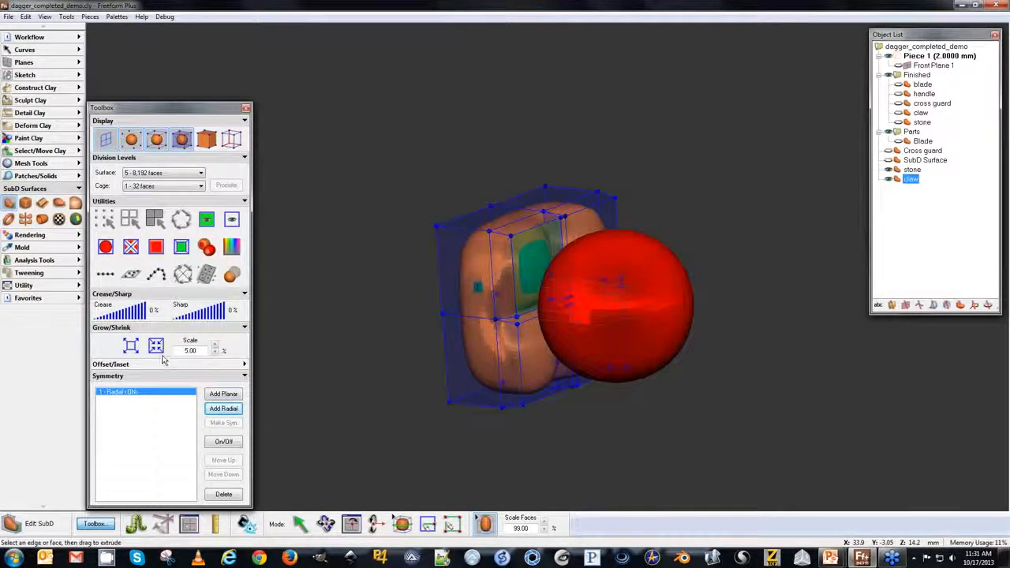
{"action": "left_click", "coordinate": [156, 347]}
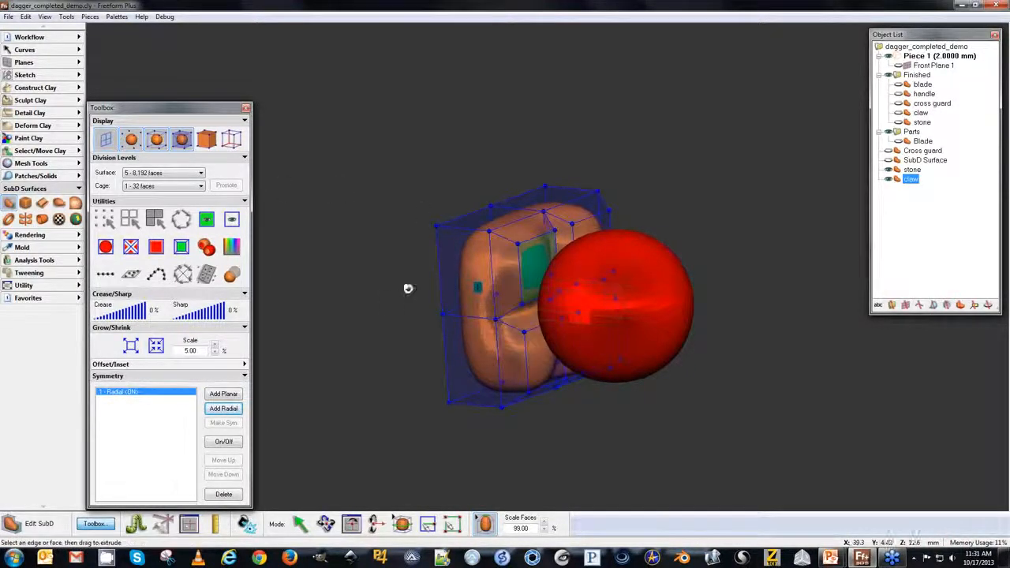
Extrude the claw's corner face upward at 100% face scale to form prongs rising around the stone.
{"action": "middle_click_drag", "start_coordinate": [422, 339], "coordinate": [487, 321]}
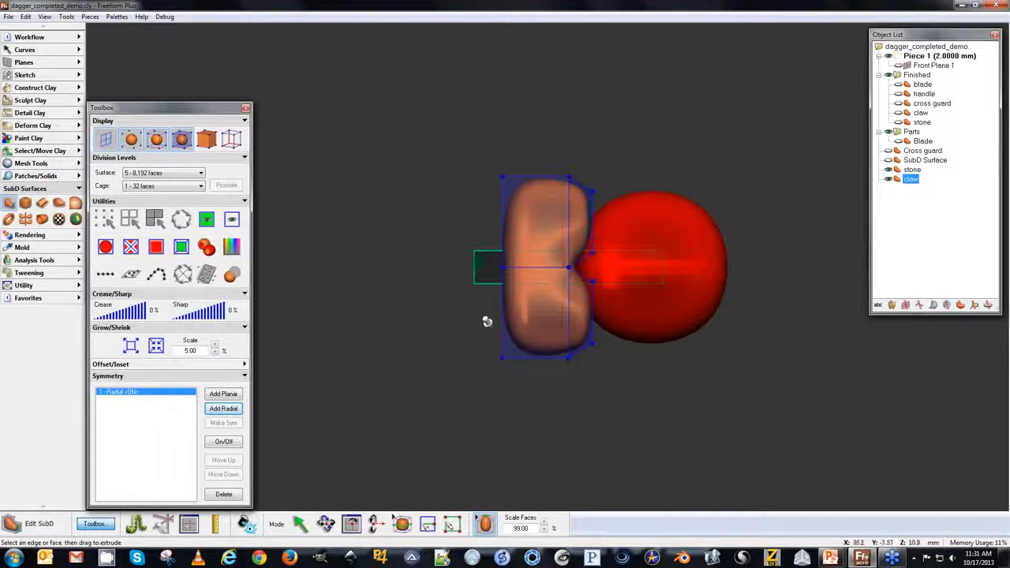
{"action": "middle_click_drag", "start_coordinate": [652, 270], "coordinate": [250, 260]}
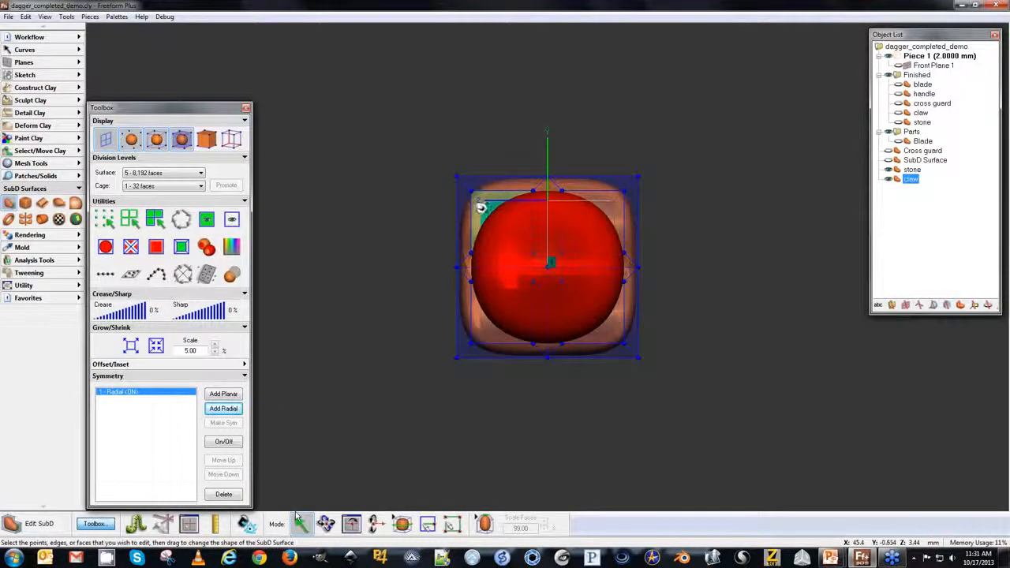
{"action": "left_click_drag", "start_coordinate": [481, 207], "coordinate": [462, 186]}
{"action": "middle_click_drag", "start_coordinate": [384, 195], "coordinate": [194, 244]}
{"action": "middle_click_drag", "start_coordinate": [357, 311], "coordinate": [524, 307]}
{"action": "middle_click_drag", "start_coordinate": [336, 150], "coordinate": [351, 169]}
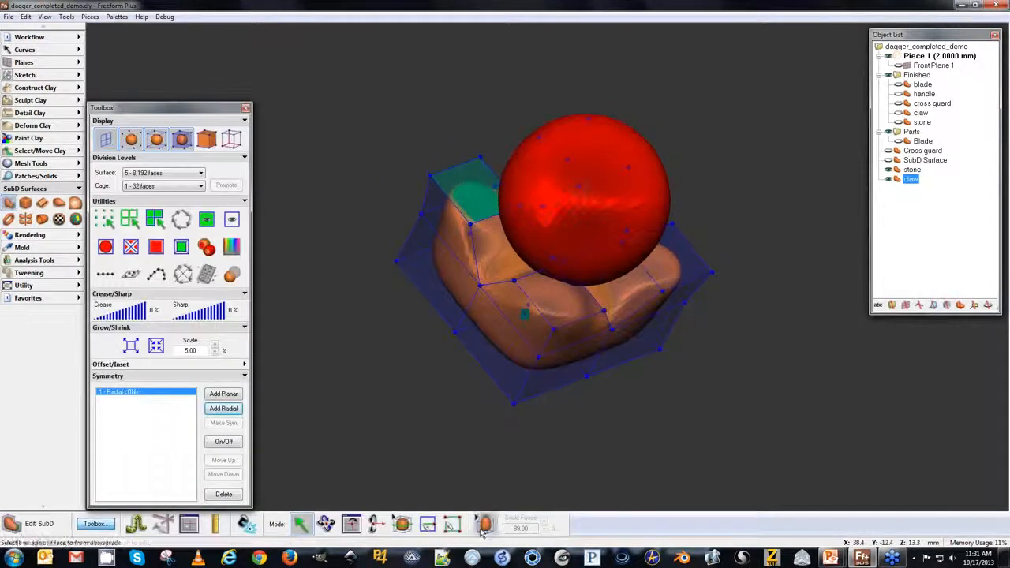
{"action": "left_click_drag", "start_coordinate": [533, 529], "coordinate": [476, 528]}
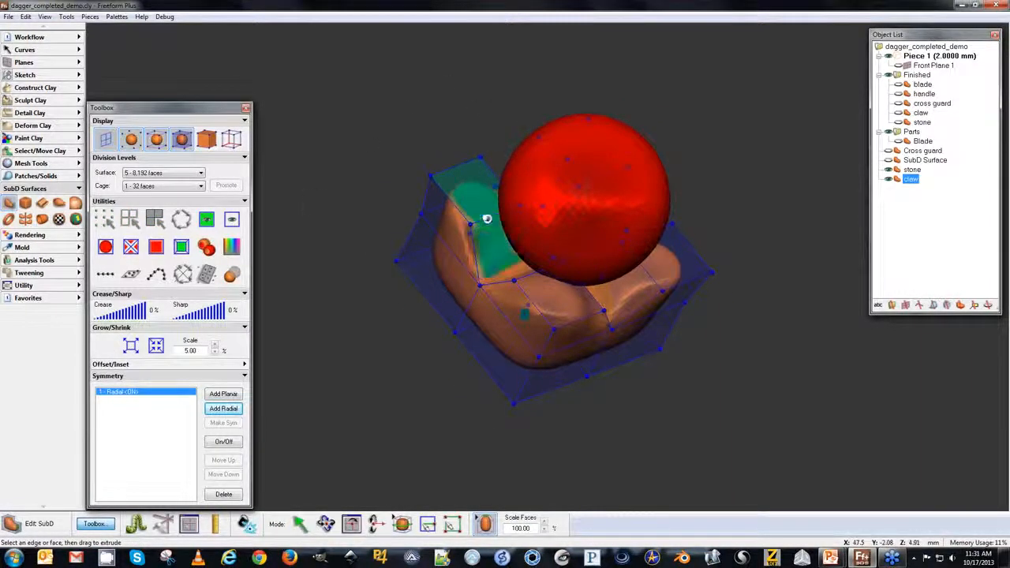
{"action": "left_click_drag", "start_coordinate": [464, 183], "coordinate": [479, 162]}
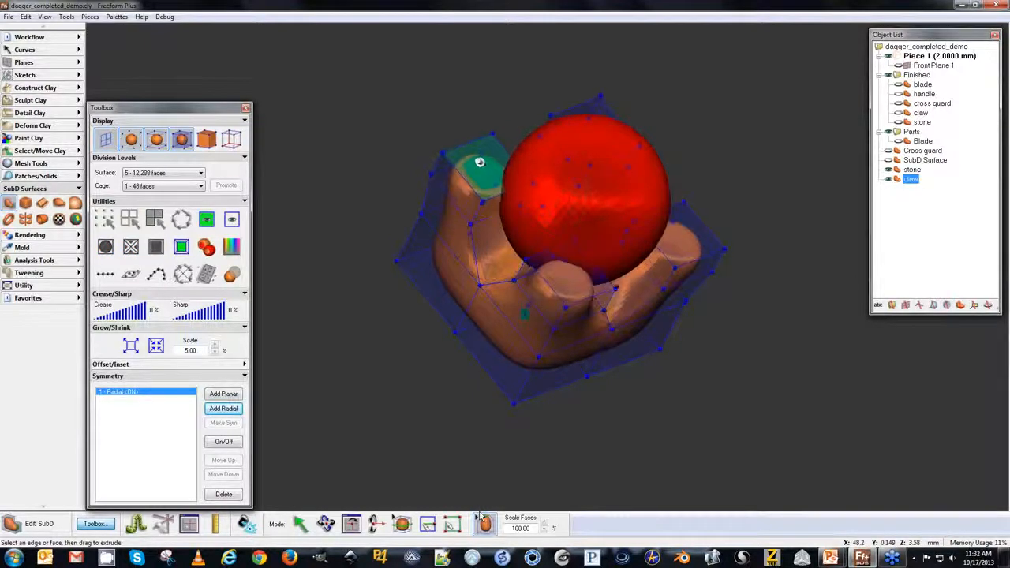
Rotate the top face of the prong to tilt it toward the stone.
{"action": "key", "text": "space"}
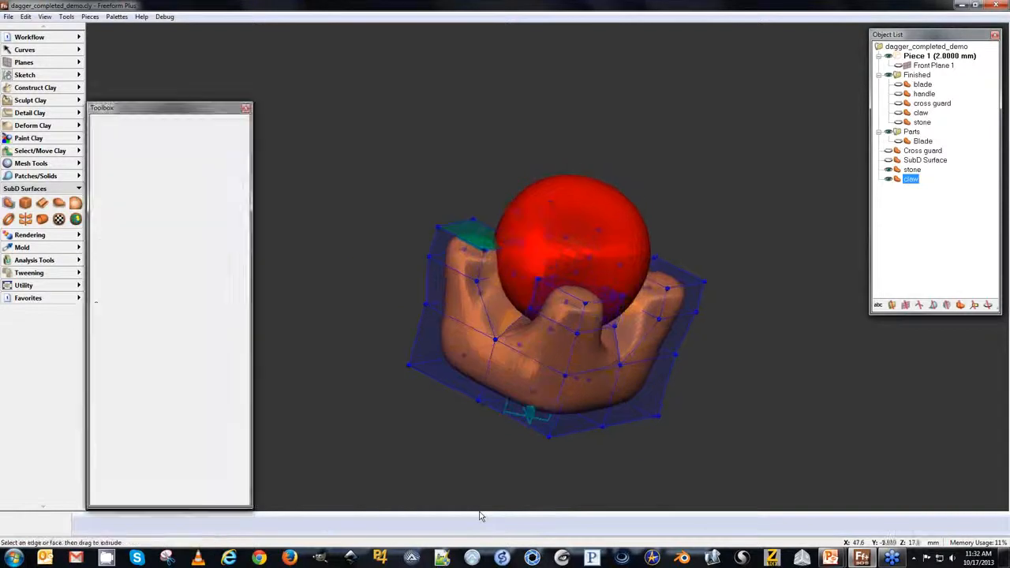
{"action": "key", "text": "space"}
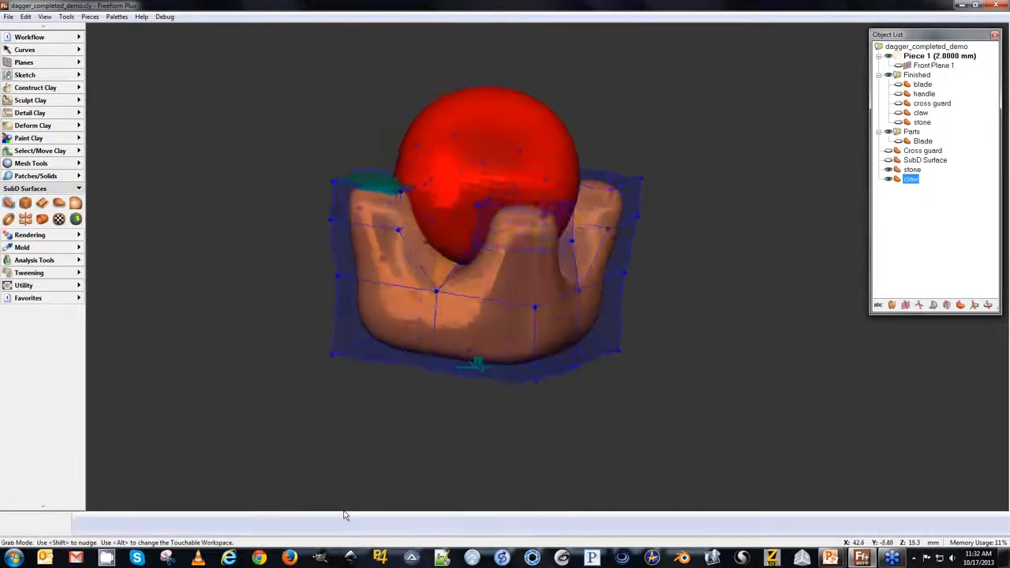
{"action": "key", "text": "space"}
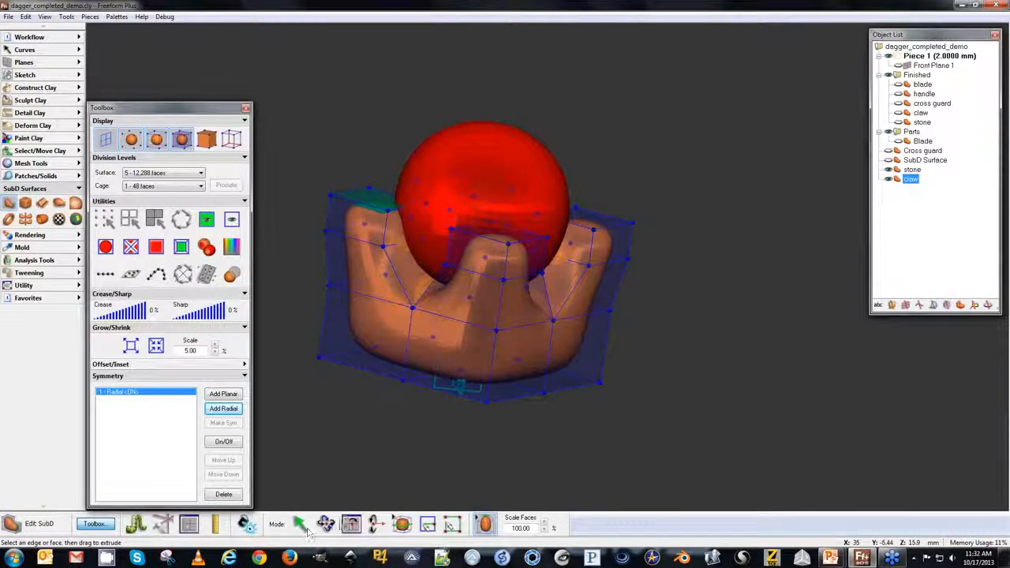
{"action": "left_click", "coordinate": [351, 527]}
{"action": "key", "text": "space"}
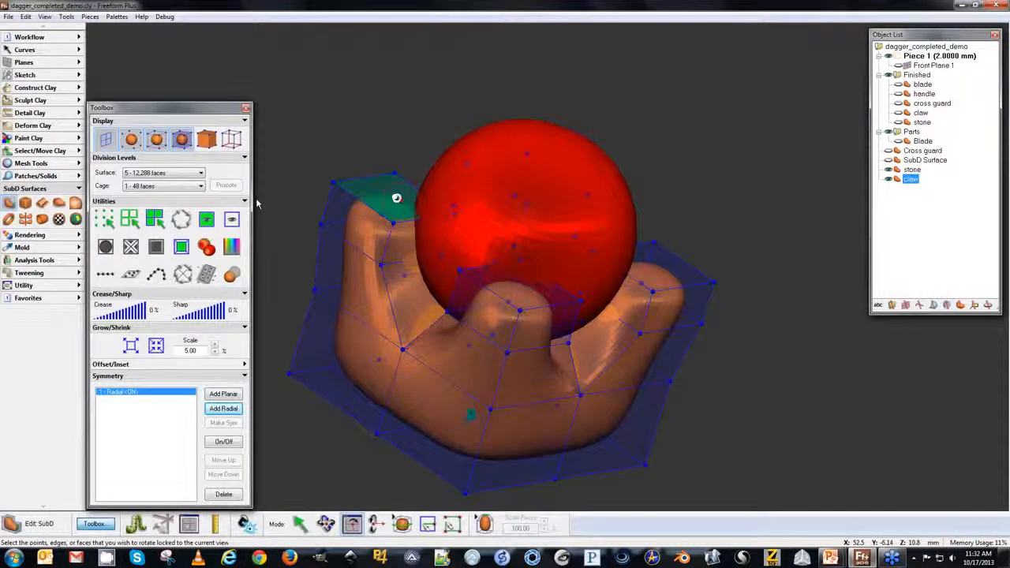
{"action": "left_click_drag", "start_coordinate": [399, 198], "coordinate": [401, 198]}
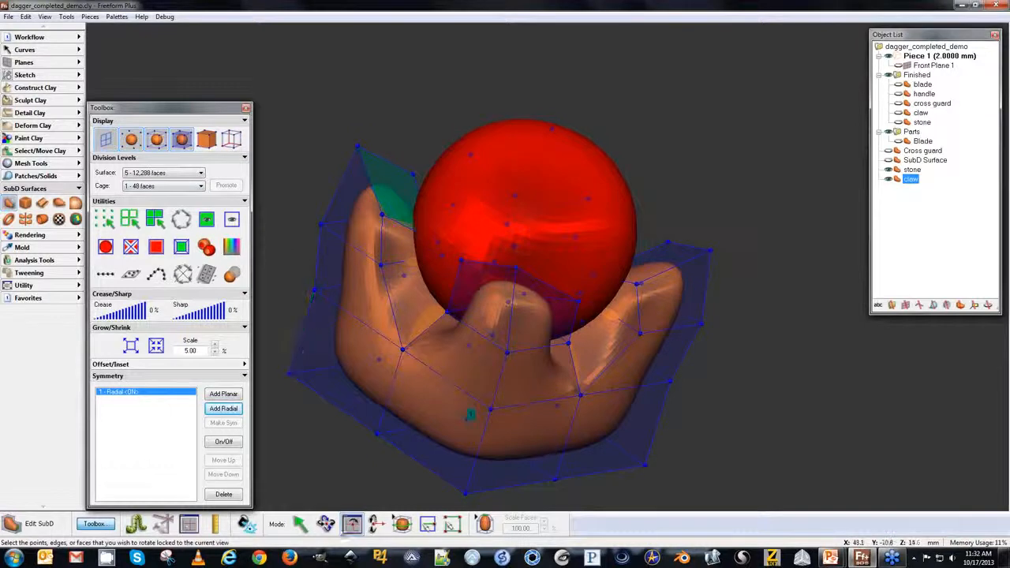
Set the crease of the selected claw cage edges to 100%.
{"action": "left_click", "coordinate": [302, 527]}
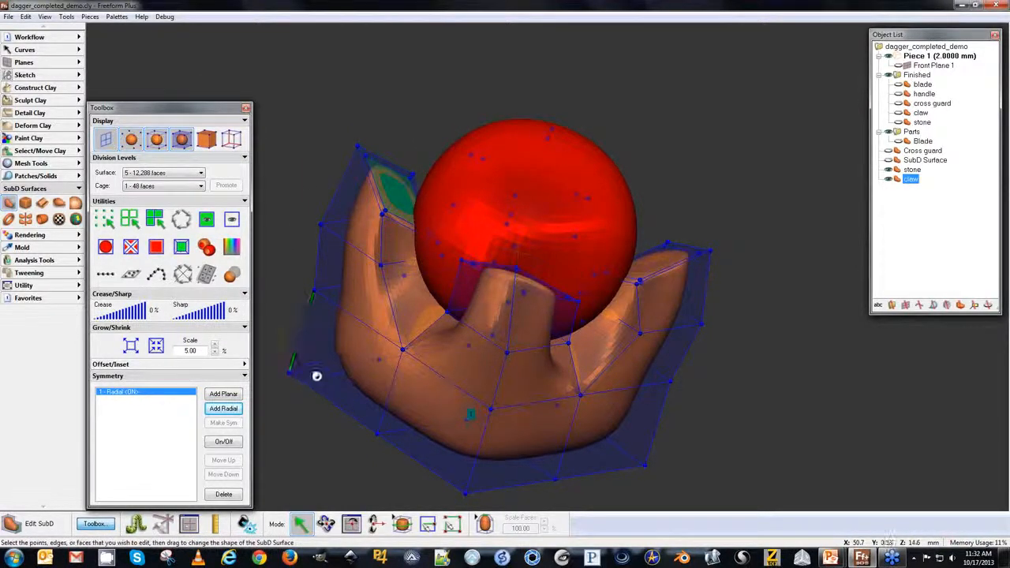
{"action": "right_click_drag", "start_coordinate": [316, 376], "coordinate": [285, 349]}
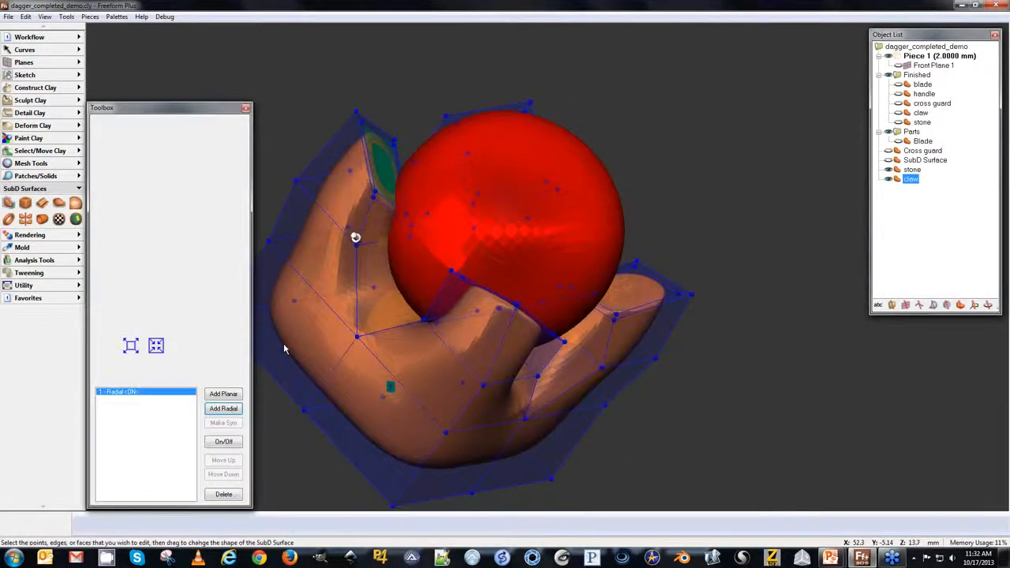
{"action": "left_click_drag", "start_coordinate": [111, 314], "coordinate": [146, 312]}
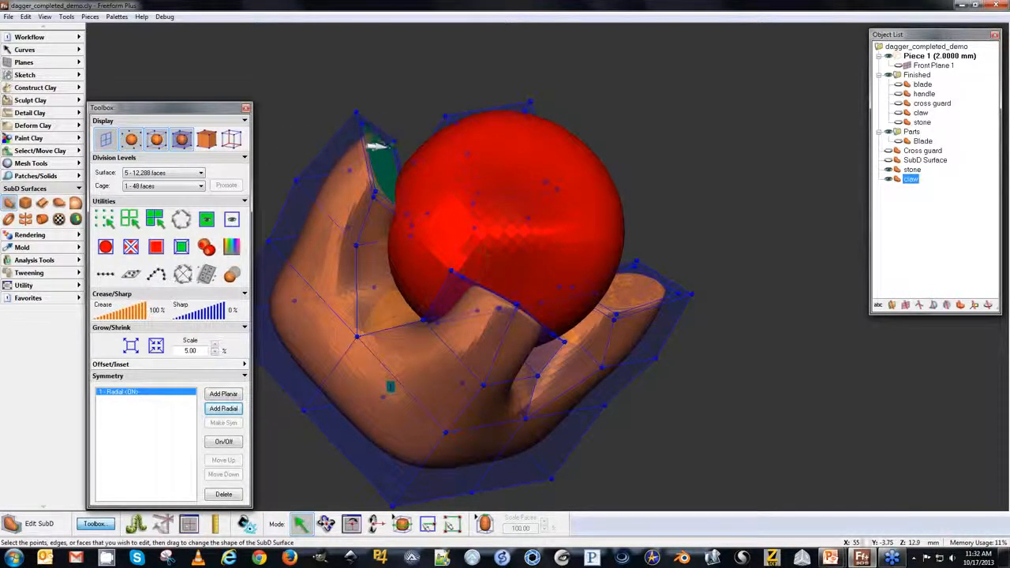
Extrude the prong tip faces further over the stone and set their crease to 3%.
{"action": "left_click", "coordinate": [484, 524]}
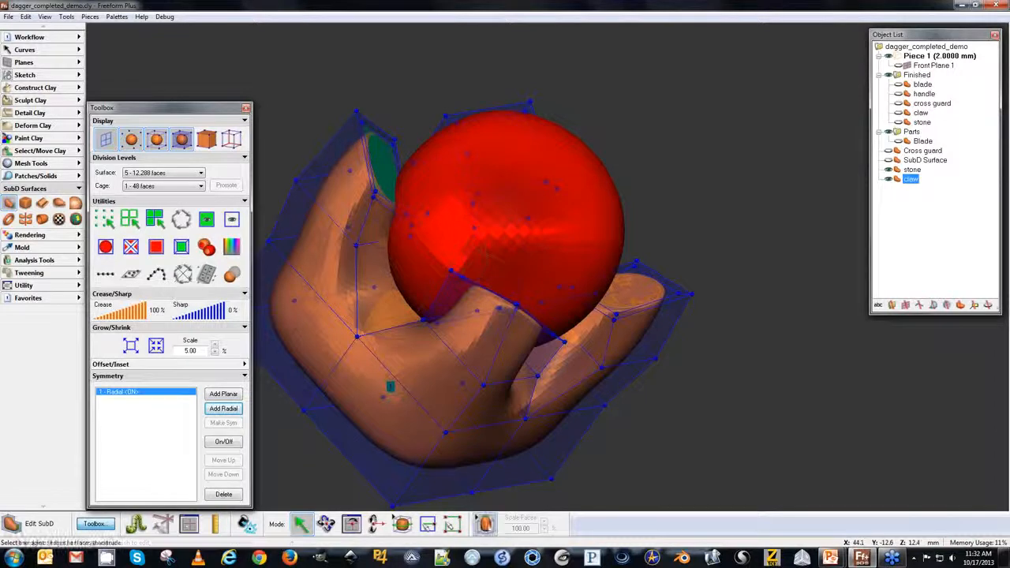
{"action": "left_click_drag", "start_coordinate": [390, 163], "coordinate": [418, 146]}
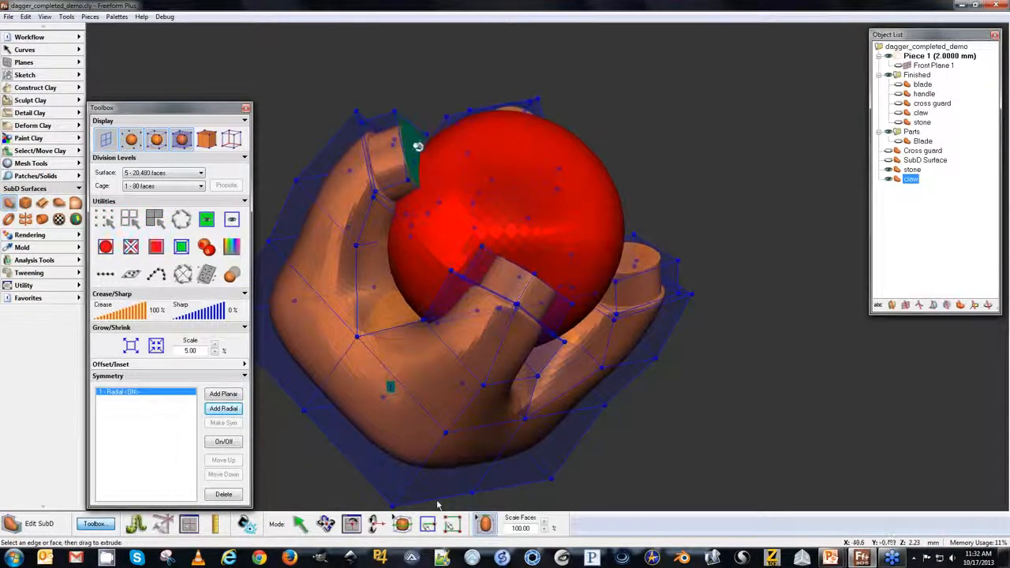
{"action": "left_click_drag", "start_coordinate": [141, 312], "coordinate": [96, 314]}
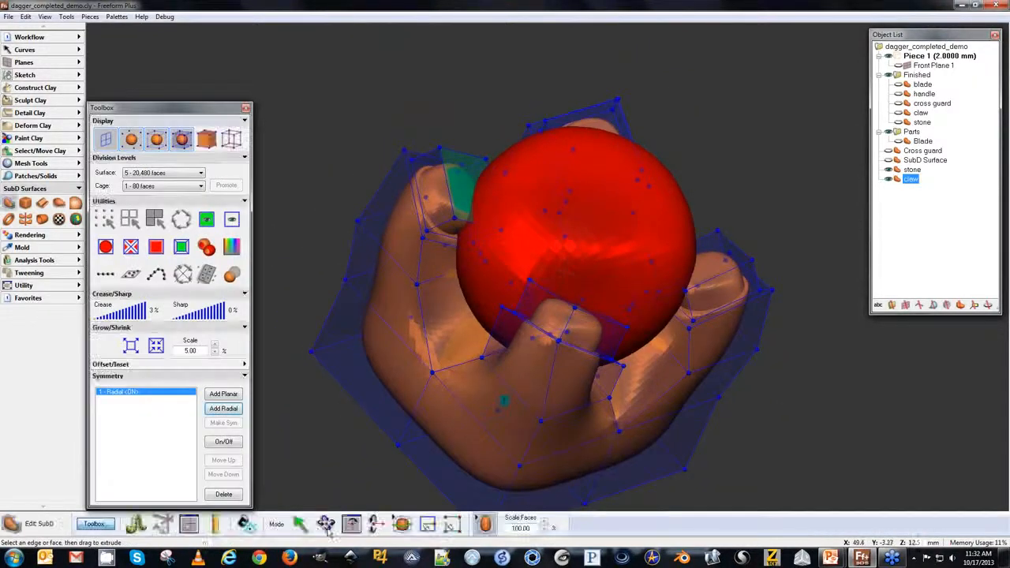
Move the prong tip vertex inward over the top of the stone.
{"action": "left_click", "coordinate": [427, 524]}
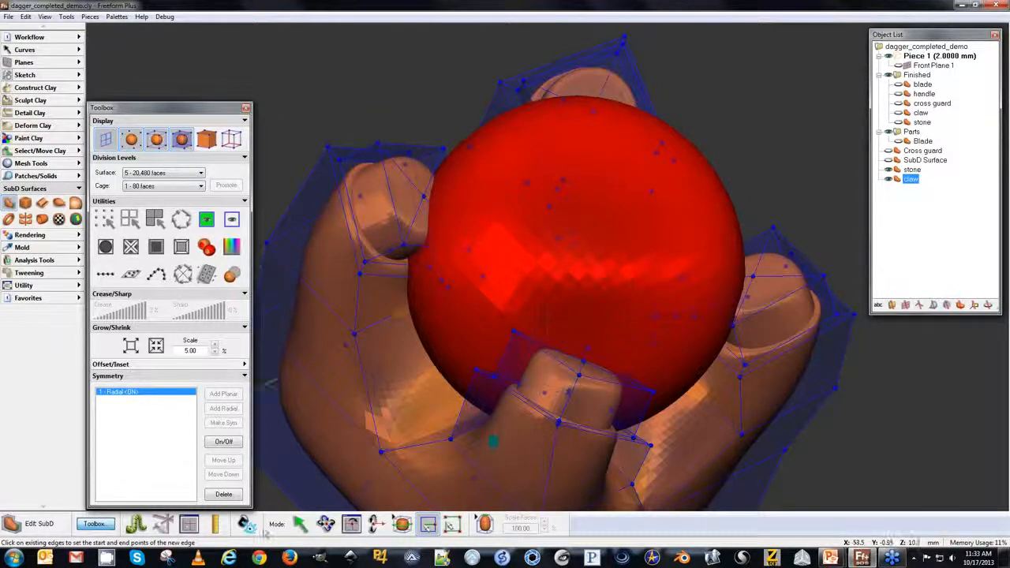
{"action": "left_click", "coordinate": [299, 524]}
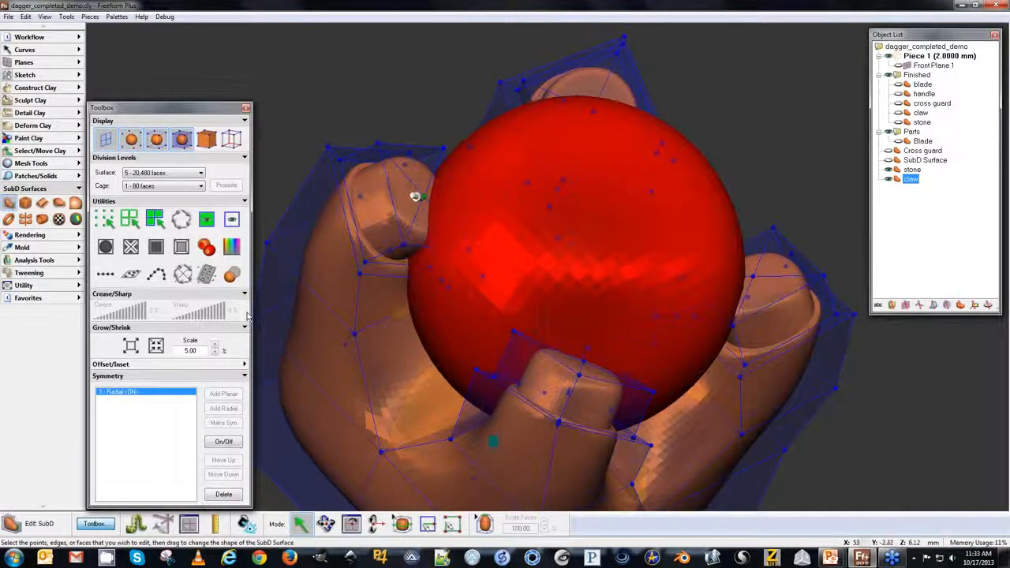
{"action": "left_click", "coordinate": [424, 196]}
{"action": "left_click_drag", "start_coordinate": [414, 189], "coordinate": [486, 164]}
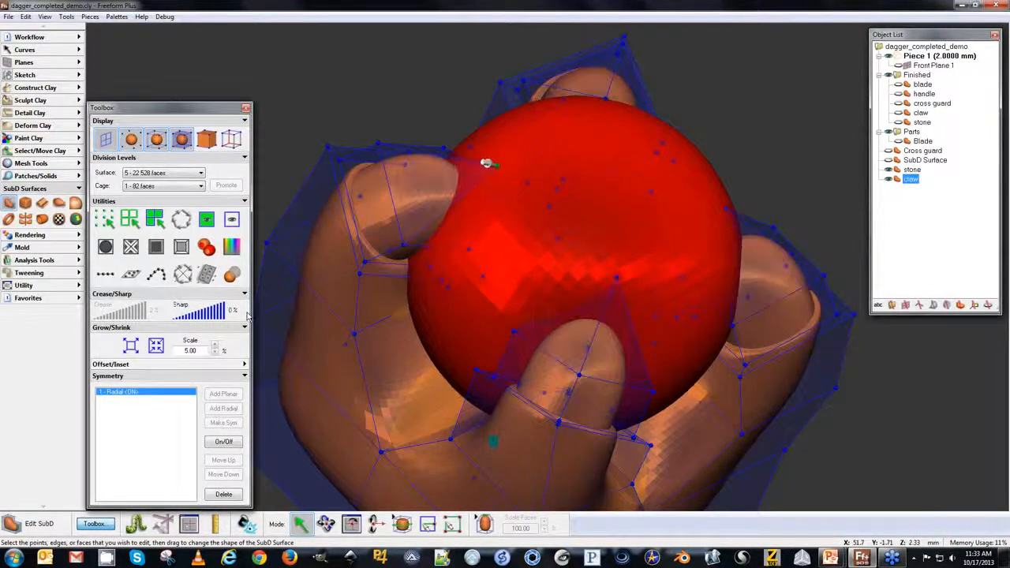
Sharpen the prong tip vertex to about 38% to make the claws pointed.
{"action": "left_click", "coordinate": [216, 311]}
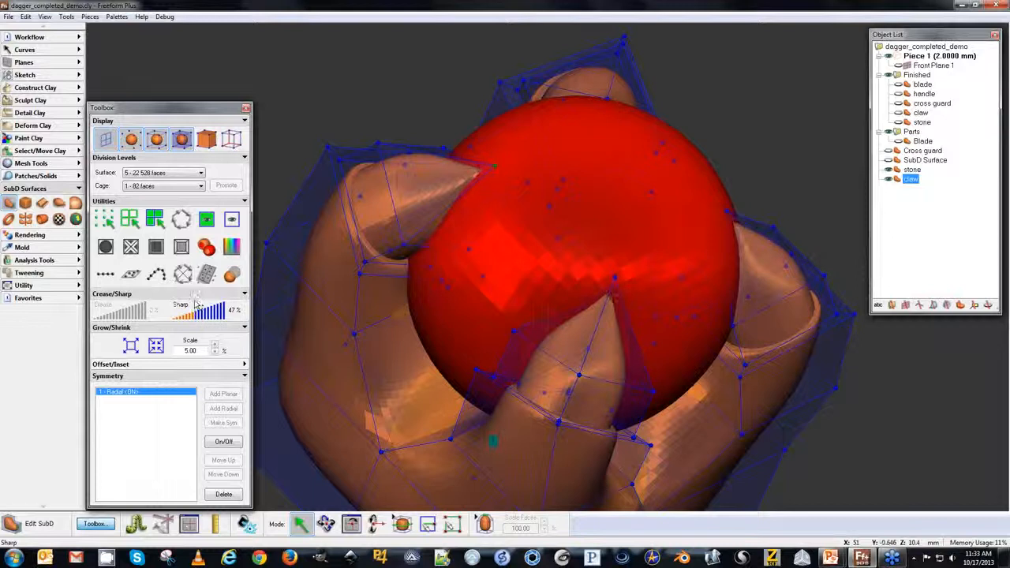
{"action": "left_click_drag", "start_coordinate": [195, 301], "coordinate": [192, 300]}
{"action": "middle_click_drag", "start_coordinate": [394, 262], "coordinate": [413, 266]}
{"action": "middle_click_drag", "start_coordinate": [517, 451], "coordinate": [528, 379]}
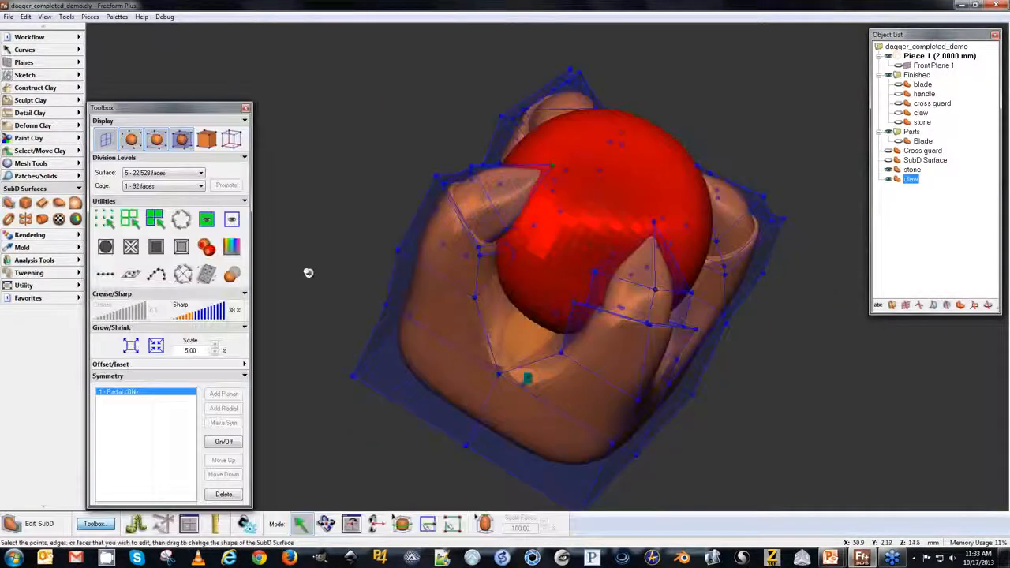
Orbit around the claw setting to inspect the prongs gripping the stone.
{"action": "left_click_drag", "start_coordinate": [400, 248], "coordinate": [367, 243]}
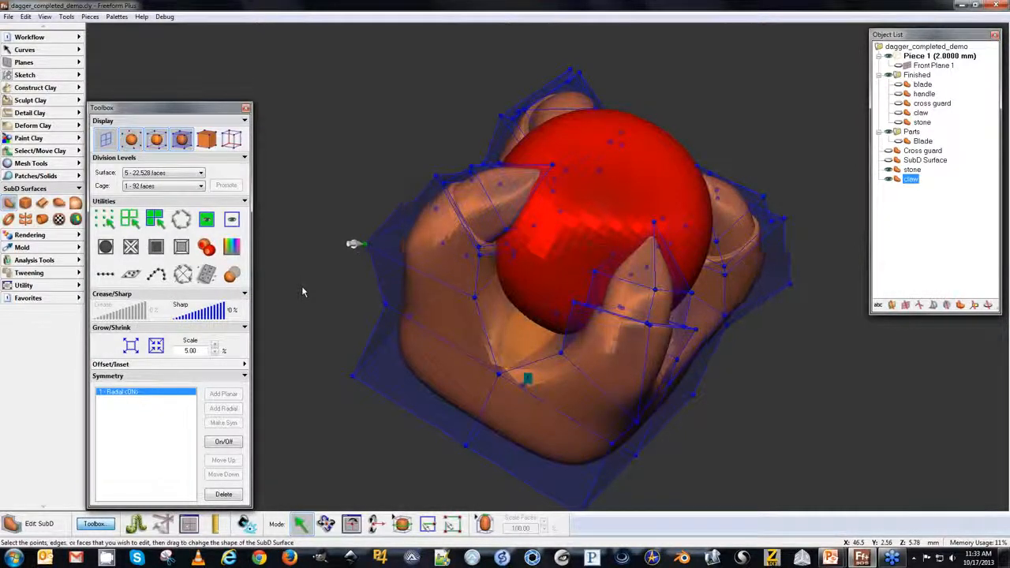
{"action": "mouse_move", "coordinate": [361, 324]}
{"action": "middle_mouse_down"}
{"action": "mouse_move", "coordinate": [426, 319]}
{"action": "mouse_move", "coordinate": [380, 325]}
{"action": "middle_mouse_up"}
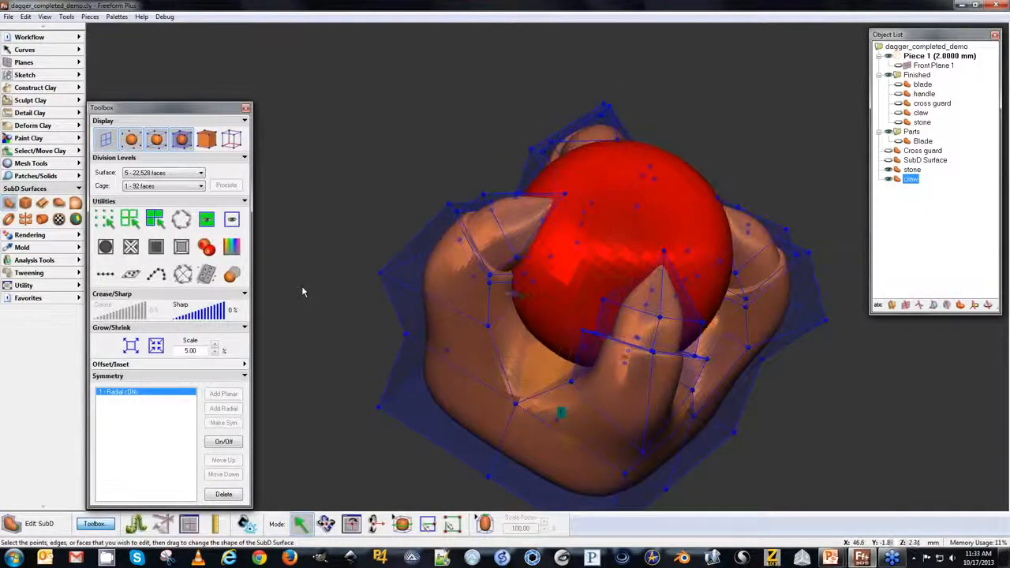
{"action": "middle_click_drag", "start_coordinate": [497, 321], "coordinate": [521, 370]}
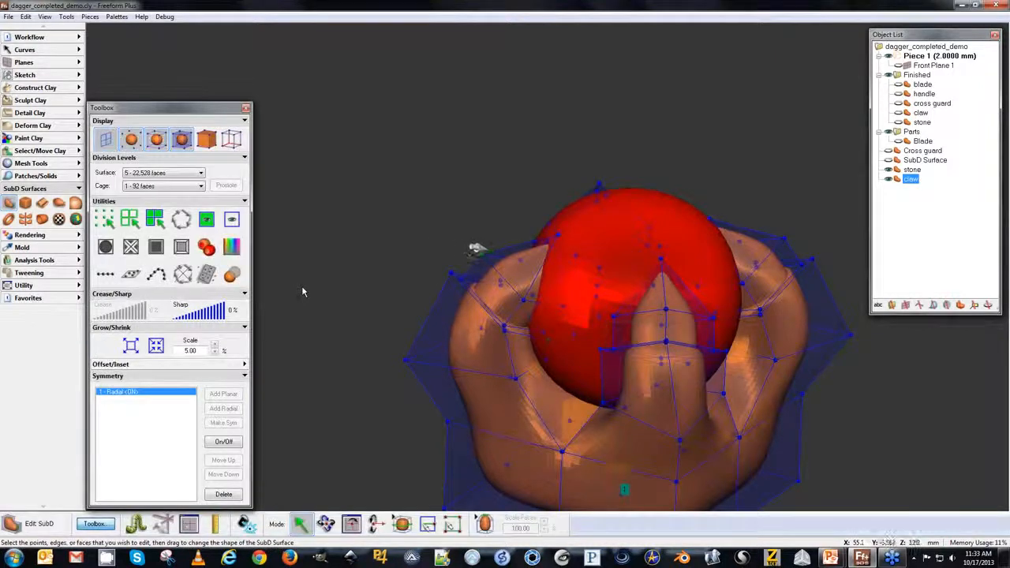
{"action": "middle_click_drag", "start_coordinate": [441, 199], "coordinate": [461, 265]}
{"action": "middle_click_drag", "start_coordinate": [702, 505], "coordinate": [415, 294]}
{"action": "middle_click_drag", "start_coordinate": [515, 292], "coordinate": [536, 278]}
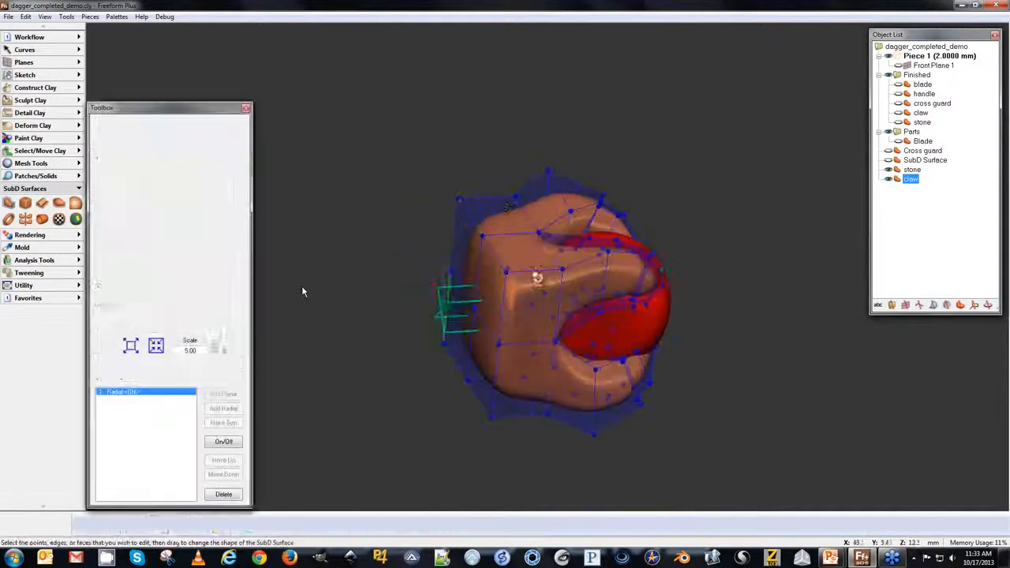
Extrude the claw's rear base face slightly toward the handle and set its crease to 46% and sharp to 20%.
{"action": "middle_click_drag", "start_coordinate": [419, 250], "coordinate": [345, 255]}
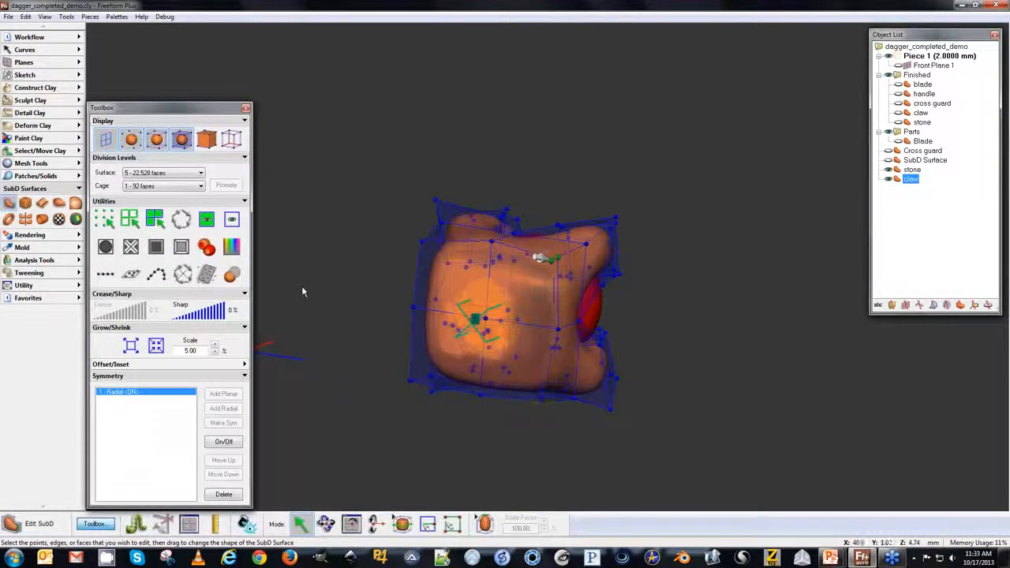
{"action": "middle_click_drag", "start_coordinate": [392, 386], "coordinate": [398, 316]}
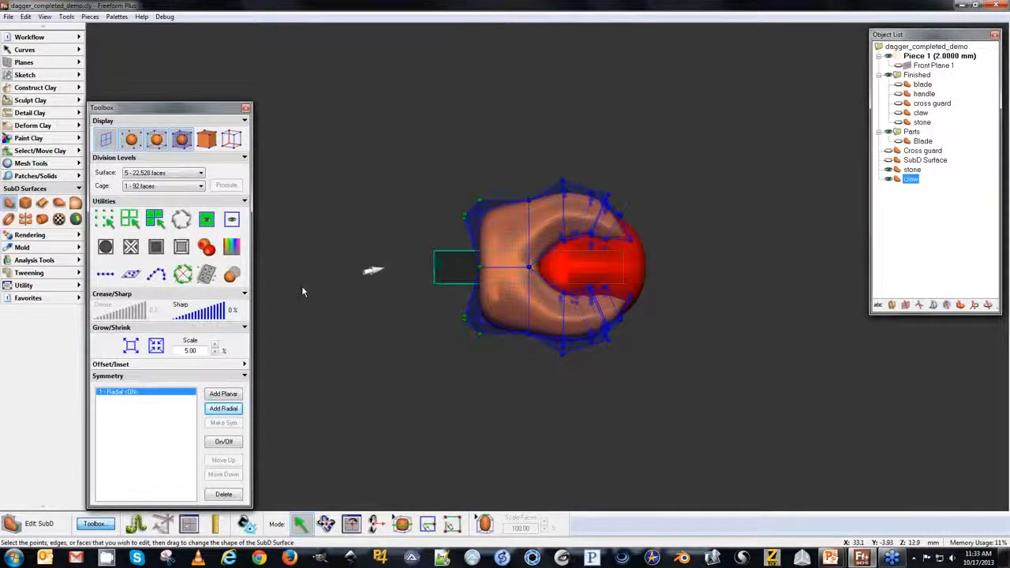
{"action": "left_click", "coordinate": [132, 275]}
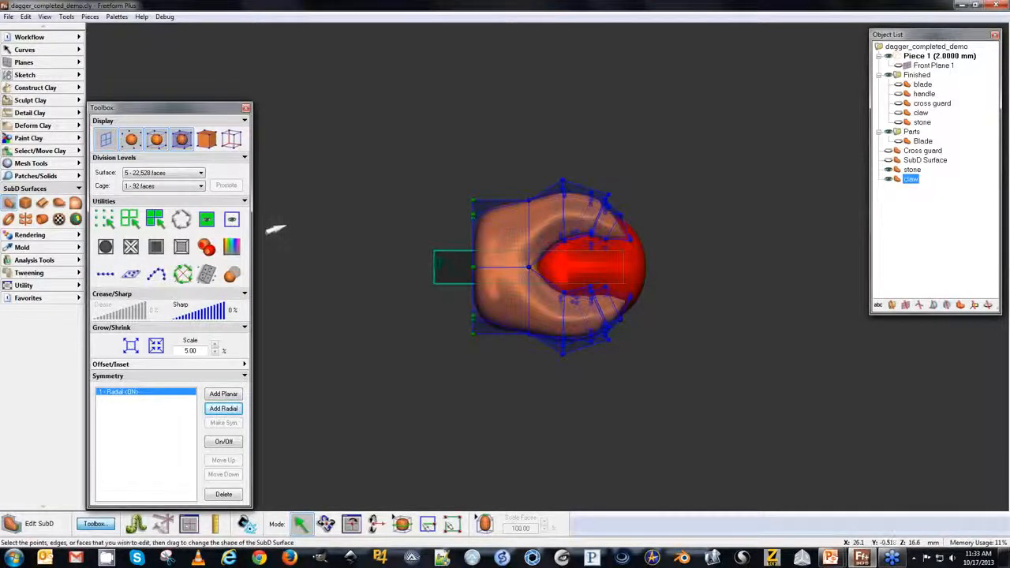
{"action": "left_click", "coordinate": [485, 524]}
{"action": "middle_click_drag", "start_coordinate": [383, 231], "coordinate": [439, 228]}
{"action": "left_click_drag", "start_coordinate": [438, 228], "coordinate": [395, 231]}
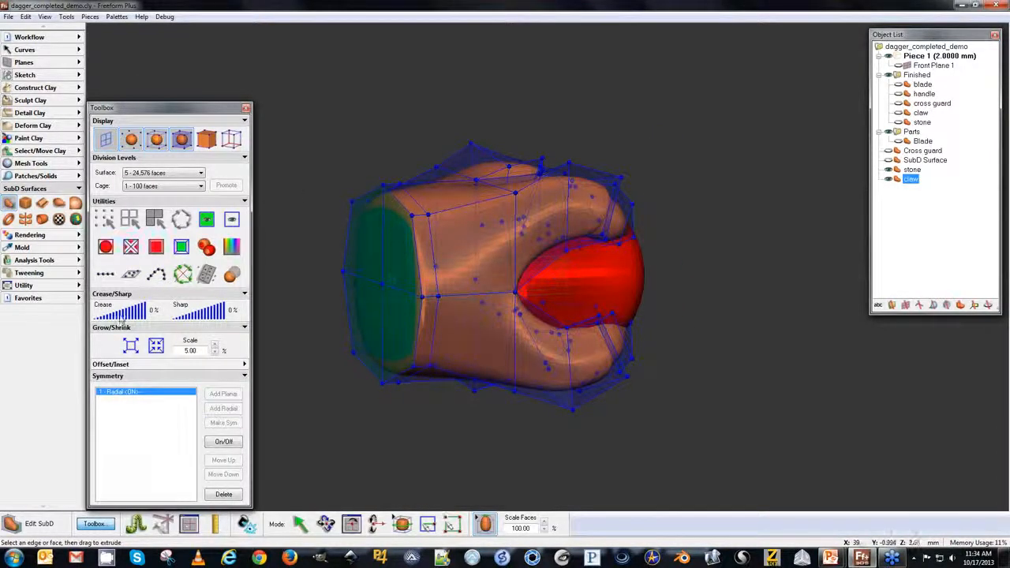
{"action": "mouse_move", "coordinate": [121, 318]}
{"action": "left_mouse_down"}
{"action": "mouse_move", "coordinate": [136, 318]}
{"action": "mouse_move", "coordinate": [117, 316]}
{"action": "left_mouse_up"}
{"action": "left_click_drag", "start_coordinate": [180, 315], "coordinate": [194, 315]}
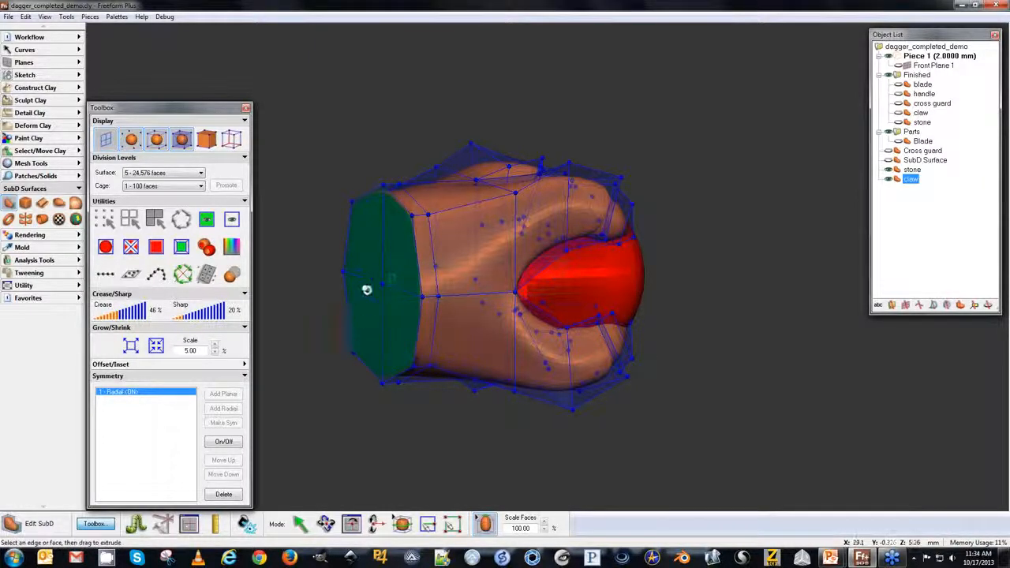
Show the handle alongside the claw setting.
{"action": "key", "text": "t"}
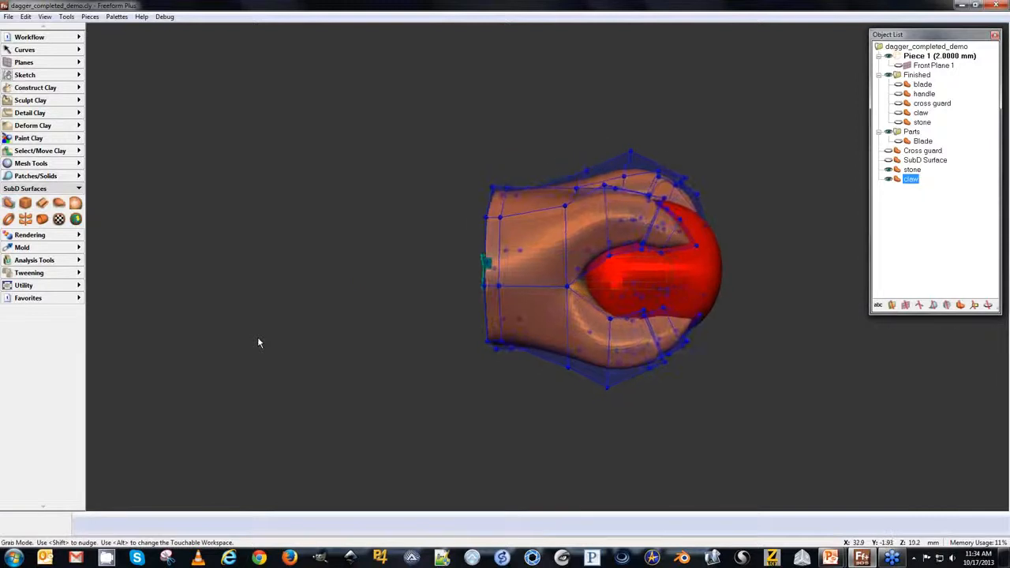
{"action": "key", "text": "t"}
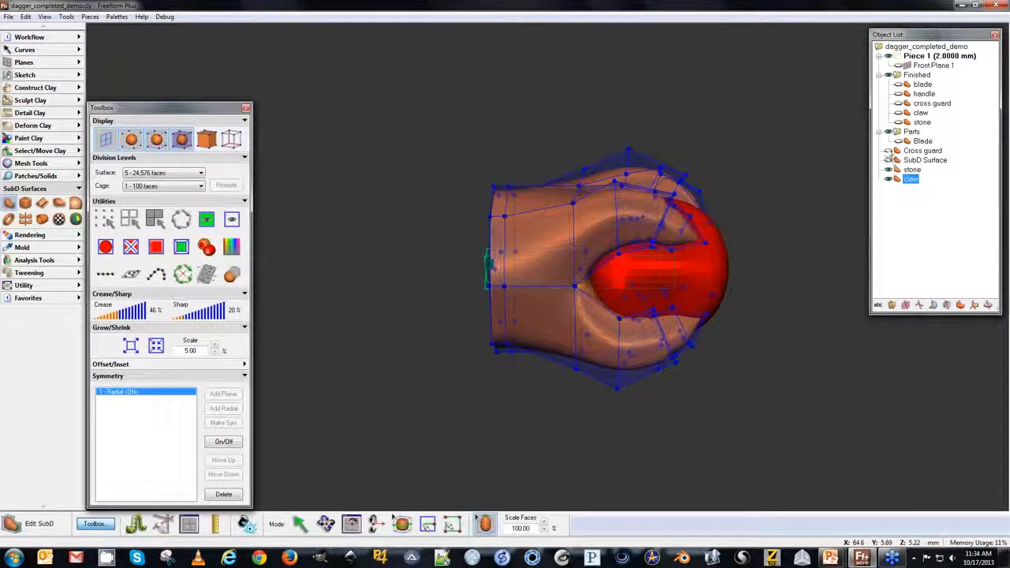
{"action": "left_click", "coordinate": [898, 94]}
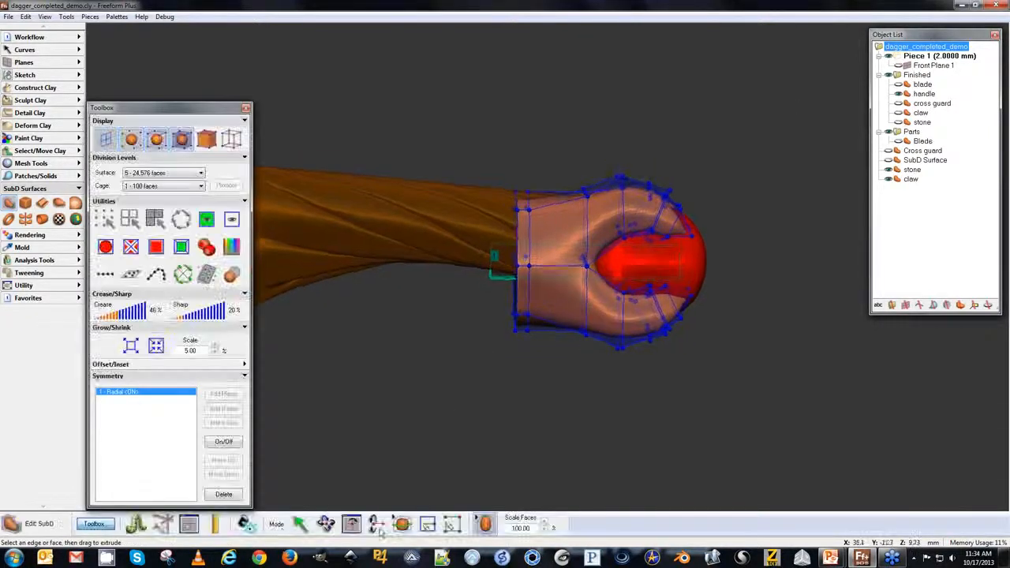
Select the claw's rear vertices and turn off the radial symmetry.
{"action": "left_click", "coordinate": [300, 524]}
{"action": "left_click_drag", "start_coordinate": [471, 119], "coordinate": [553, 411]}
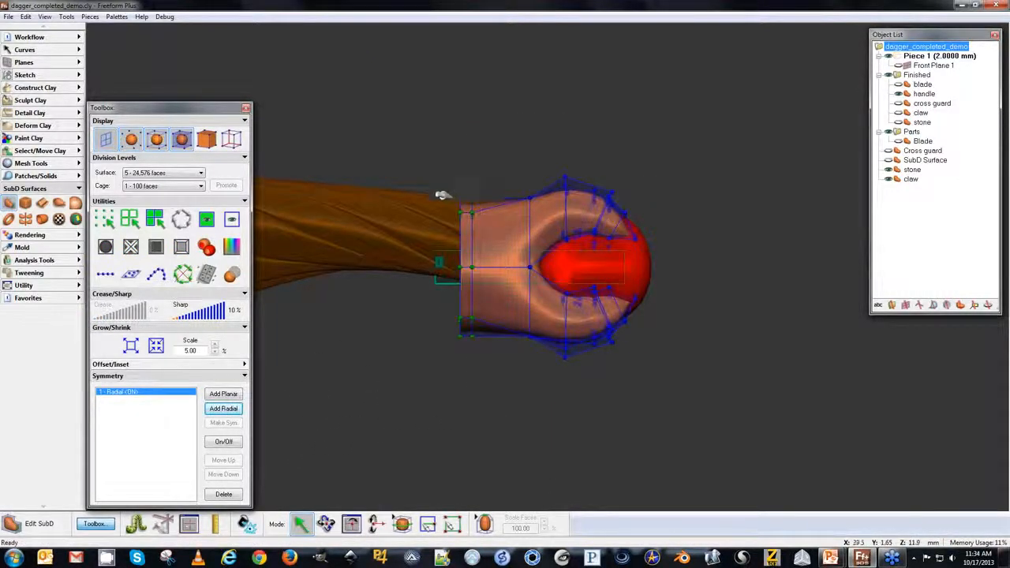
{"action": "left_click_drag", "start_coordinate": [447, 209], "coordinate": [447, 192]}
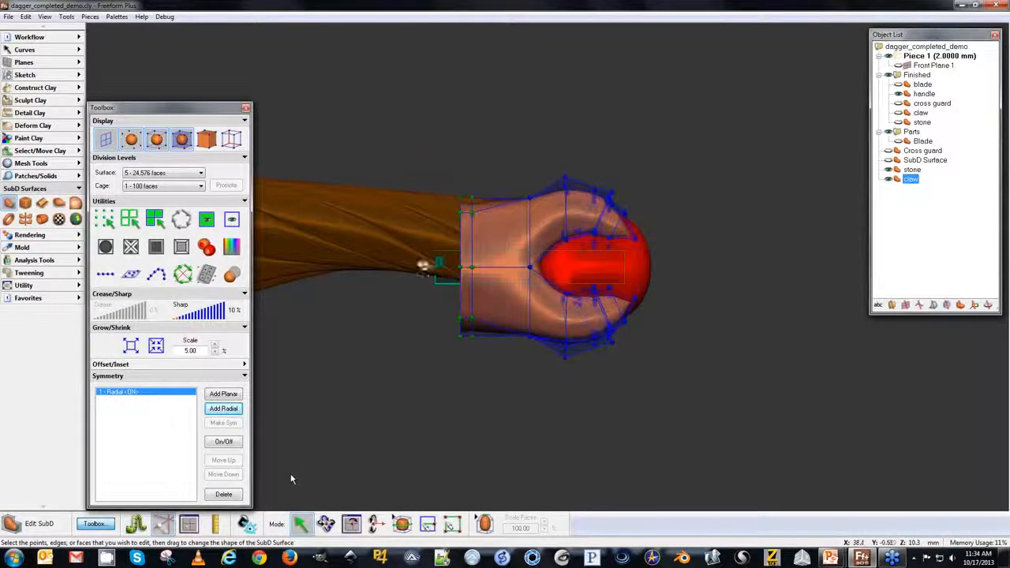
{"action": "left_click", "coordinate": [142, 397]}
{"action": "left_click", "coordinate": [128, 393]}
{"action": "left_click", "coordinate": [223, 441]}
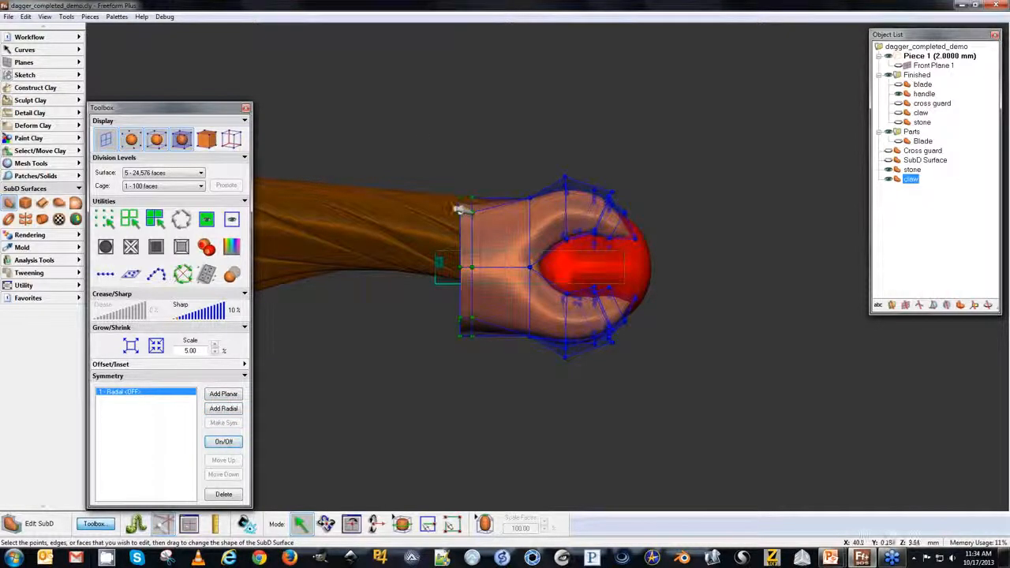
Adjust the rear vertices and shrink the claw's rear ring of vertices to taper it into the handle.
{"action": "left_click_drag", "start_coordinate": [458, 209], "coordinate": [458, 187]}
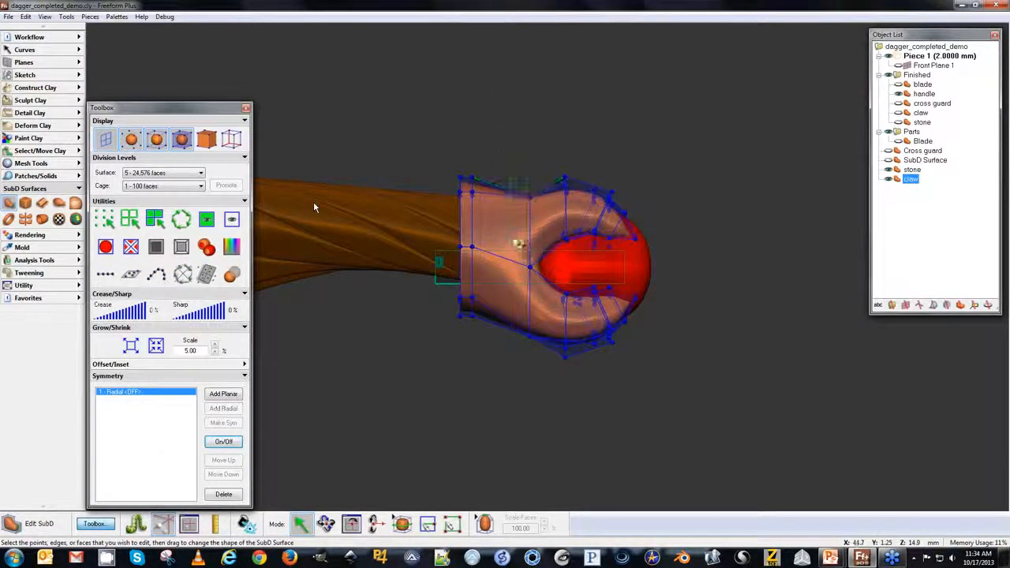
{"action": "left_click_drag", "start_coordinate": [510, 179], "coordinate": [552, 352]}
{"action": "left_click_drag", "start_coordinate": [509, 148], "coordinate": [525, 327]}
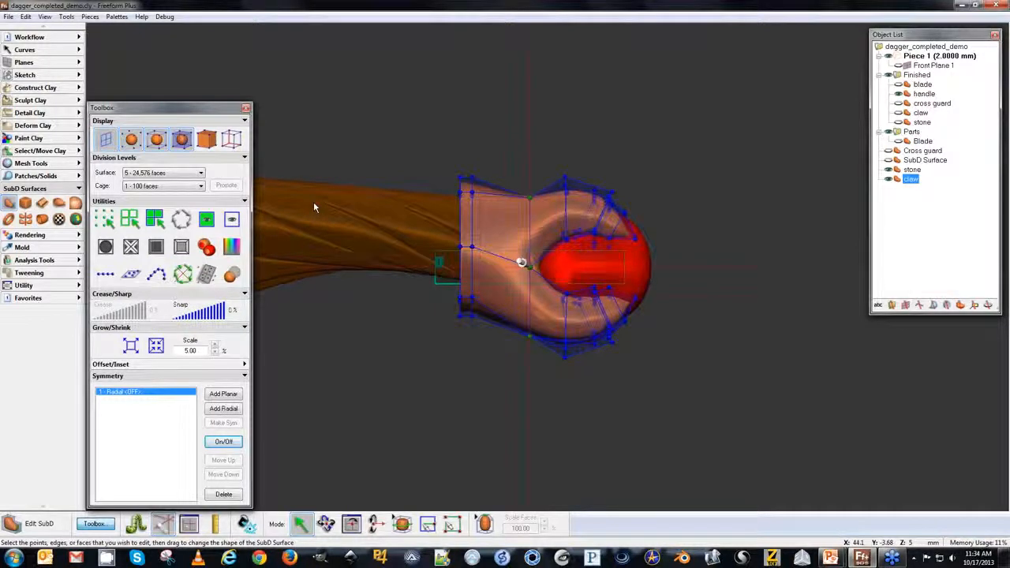
{"action": "left_click_drag", "start_coordinate": [377, 117], "coordinate": [504, 368]}
{"action": "left_click", "coordinate": [156, 346]}
{"action": "left_click", "coordinate": [156, 347]}
{"action": "left_click", "coordinate": [156, 347]}
{"action": "left_click", "coordinate": [156, 347]}
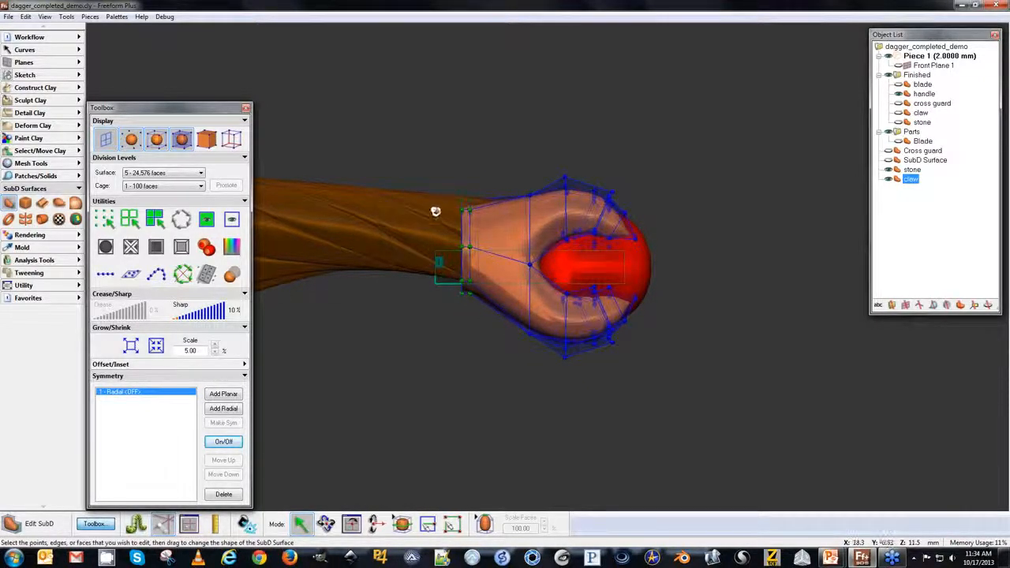
Nudge the rear edge slightly and exit SubD editing of the claw.
{"action": "left_click_drag", "start_coordinate": [451, 206], "coordinate": [450, 199]}
{"action": "left_click", "coordinate": [913, 232]}
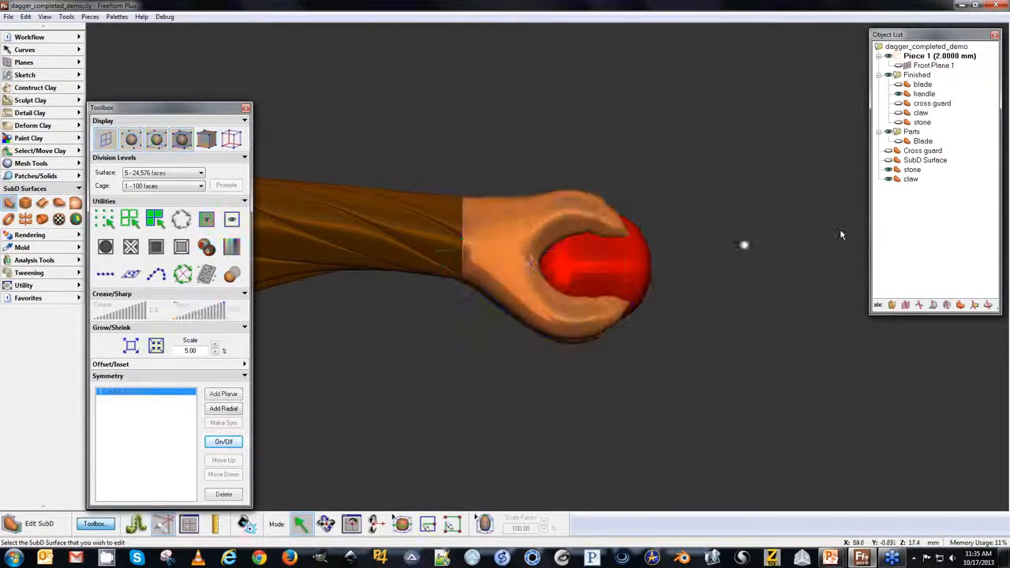
{"action": "key", "text": "Escape"}
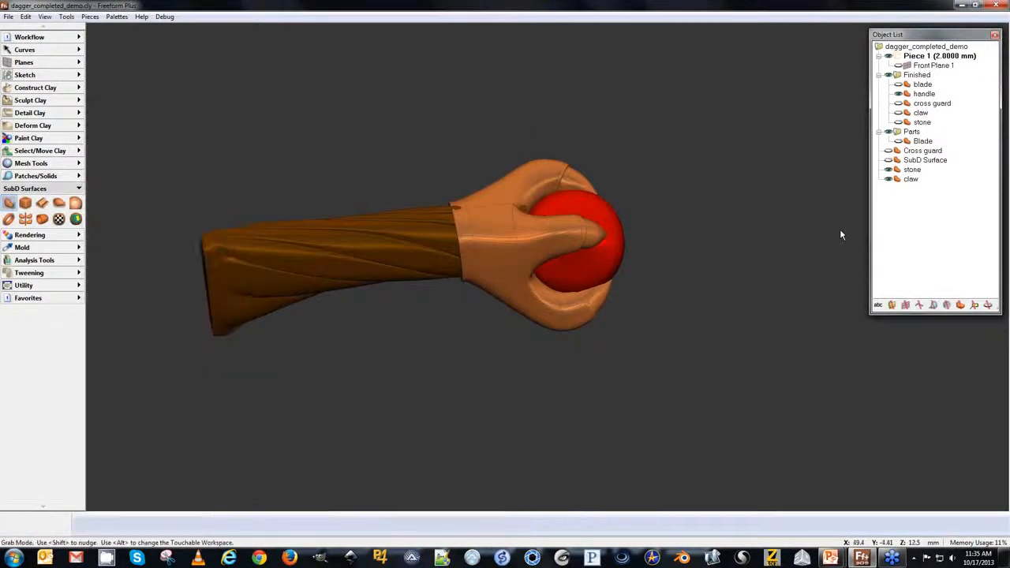
Convert the claw SubD surface to a solid, then undo the conversion.
{"action": "left_click", "coordinate": [911, 180]}
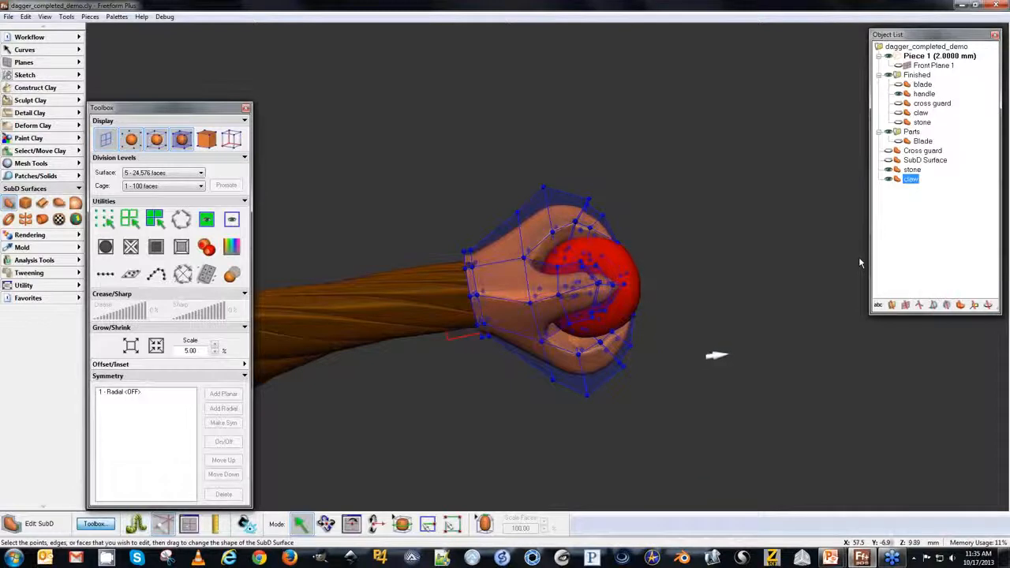
{"action": "right_click", "coordinate": [899, 179]}
{"action": "left_click", "coordinate": [938, 196]}
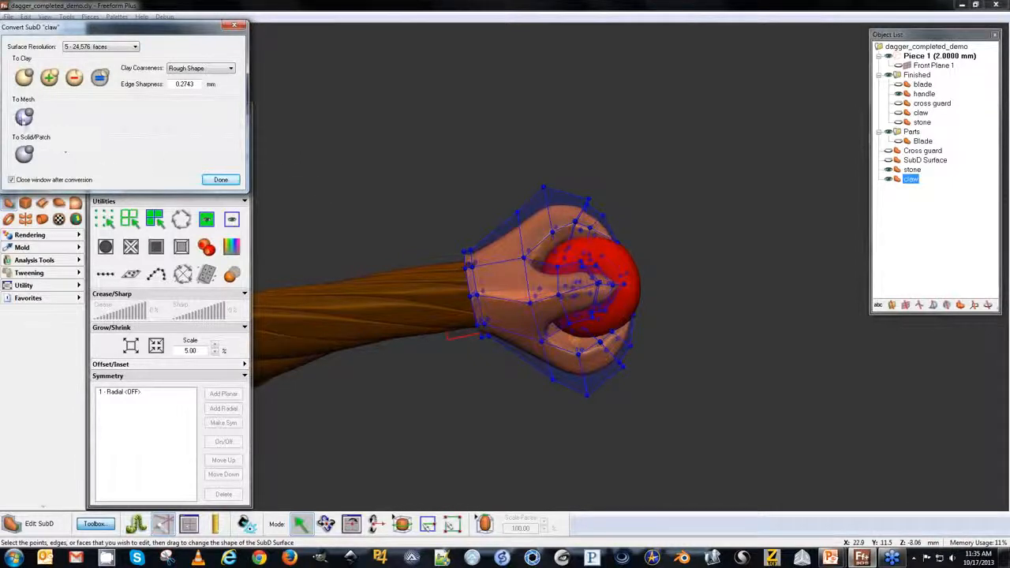
{"action": "left_click", "coordinate": [24, 155]}
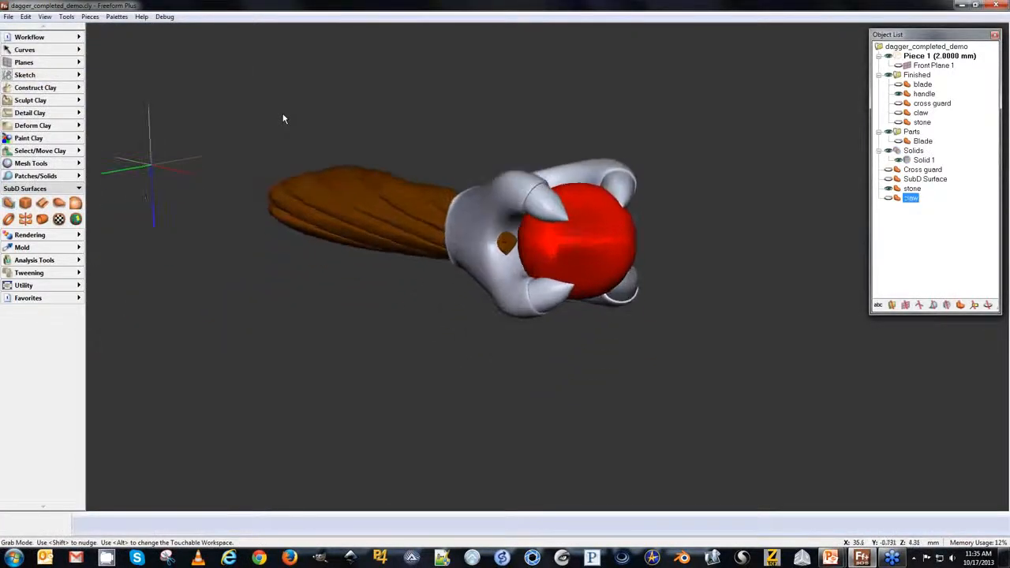
{"action": "key", "text": "Escape"}
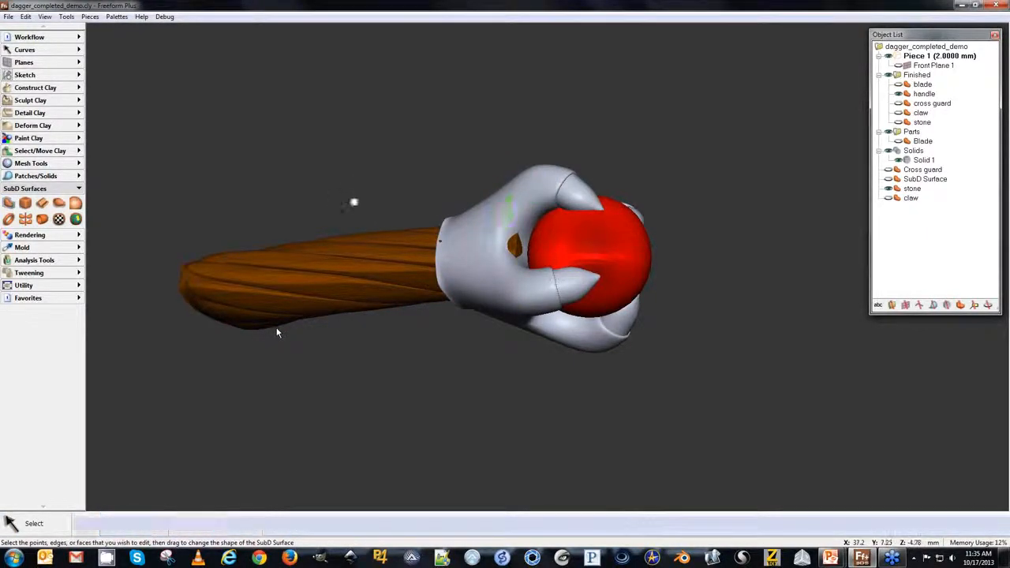
{"action": "key", "text": "ctrl+z"}
Convert the claw SubD surface to clay after changing the clay coarseness setting.
{"action": "left_click", "coordinate": [909, 179]}
{"action": "right_click", "coordinate": [909, 178]}
{"action": "left_click", "coordinate": [936, 196]}
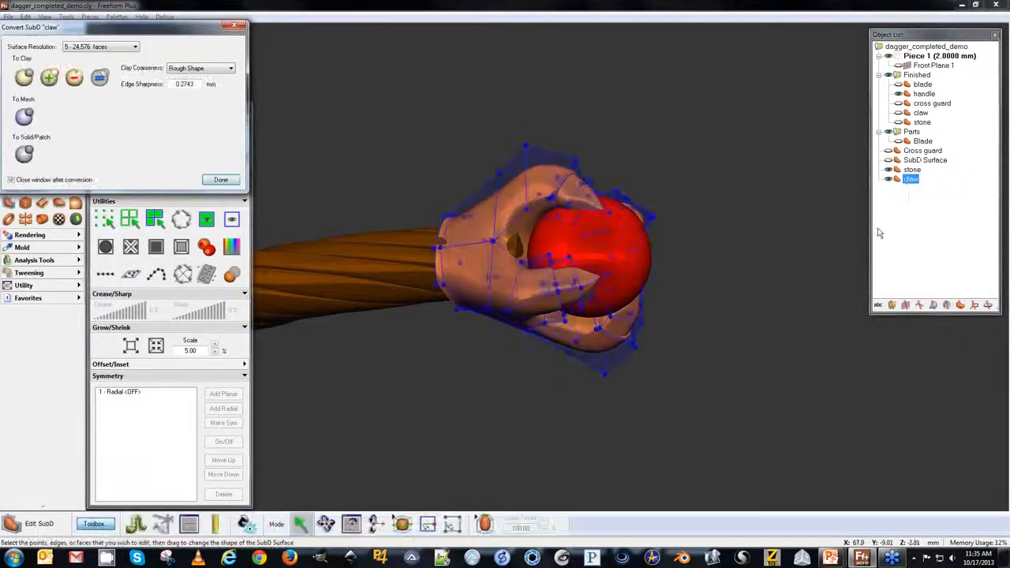
{"action": "left_click", "coordinate": [189, 69]}
{"action": "left_click", "coordinate": [186, 95]}
{"action": "left_click", "coordinate": [24, 77]}
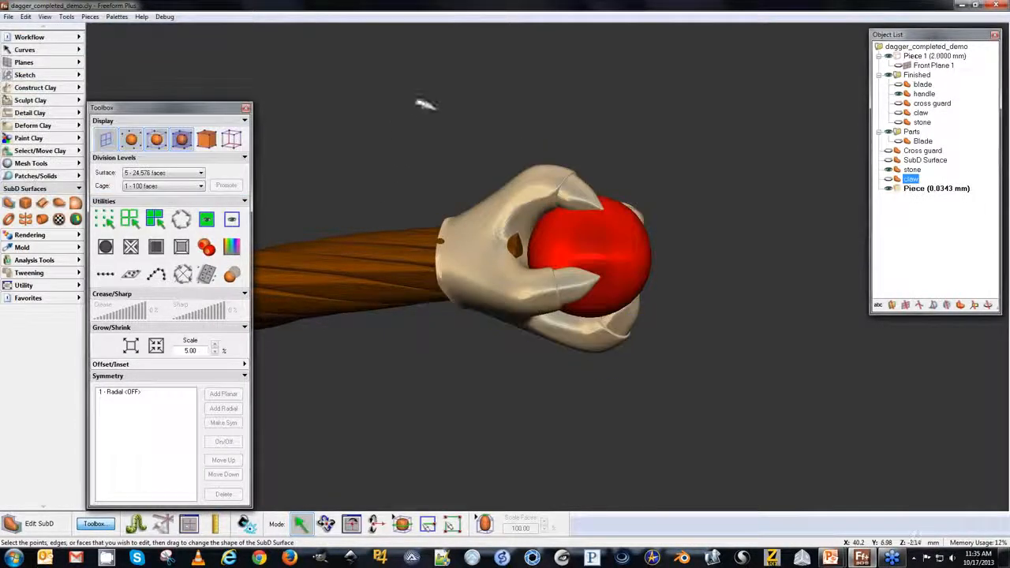
{"action": "key", "text": "Escape"}
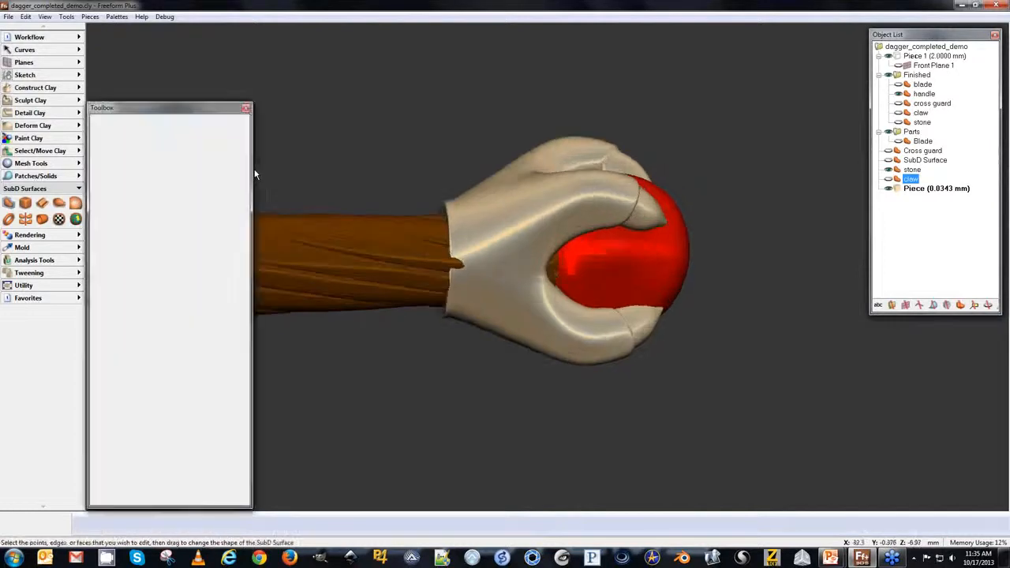
Set the claw's conversion surface resolution to 6 - 98,304 faces and close the conversion dialog.
{"action": "key", "text": "space"}
{"action": "key", "text": "space"}
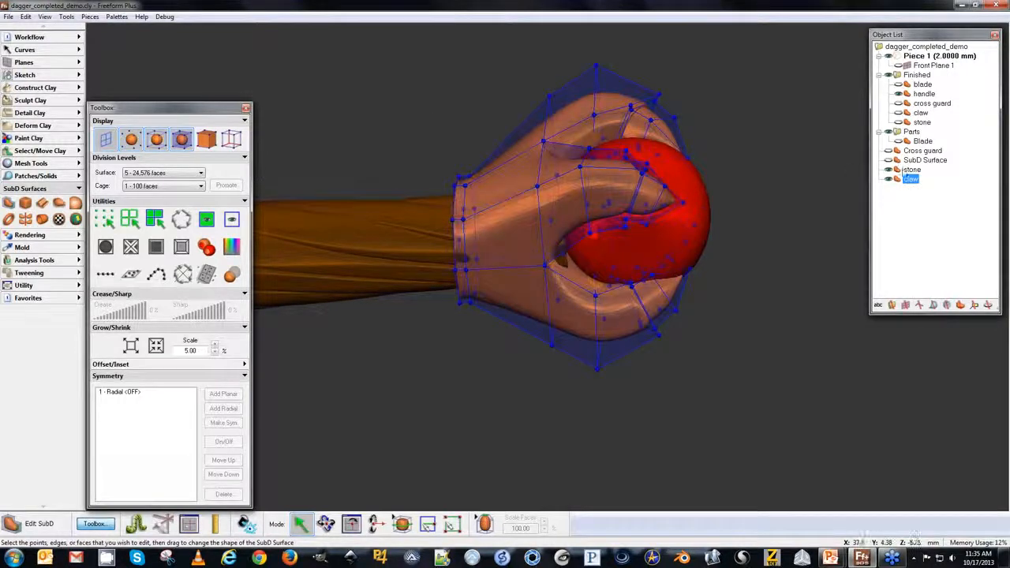
{"action": "right_click", "coordinate": [916, 179]}
{"action": "left_click", "coordinate": [937, 197]}
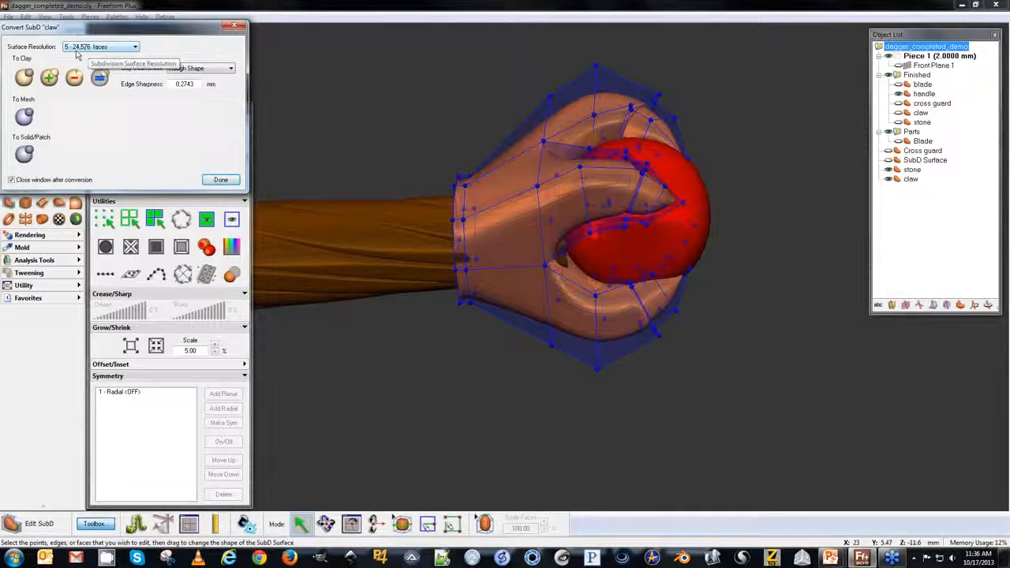
{"action": "left_click", "coordinate": [93, 47]}
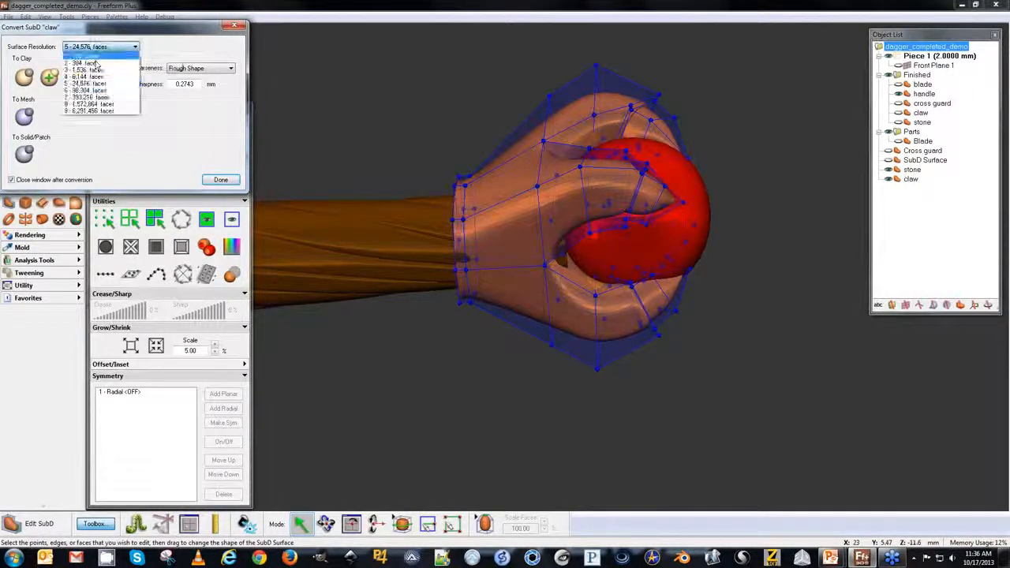
{"action": "left_click", "coordinate": [87, 90]}
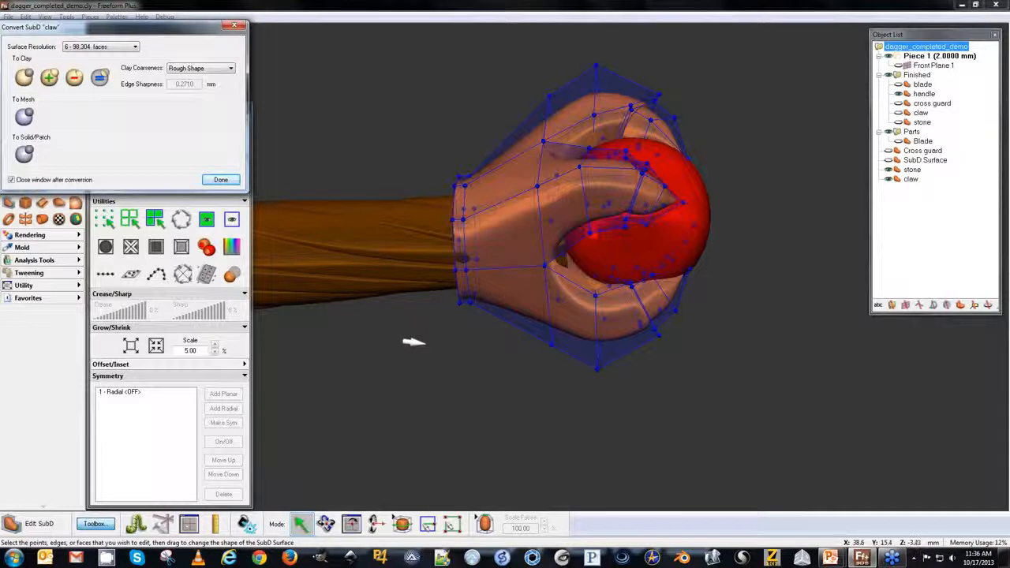
{"action": "left_click", "coordinate": [234, 26]}
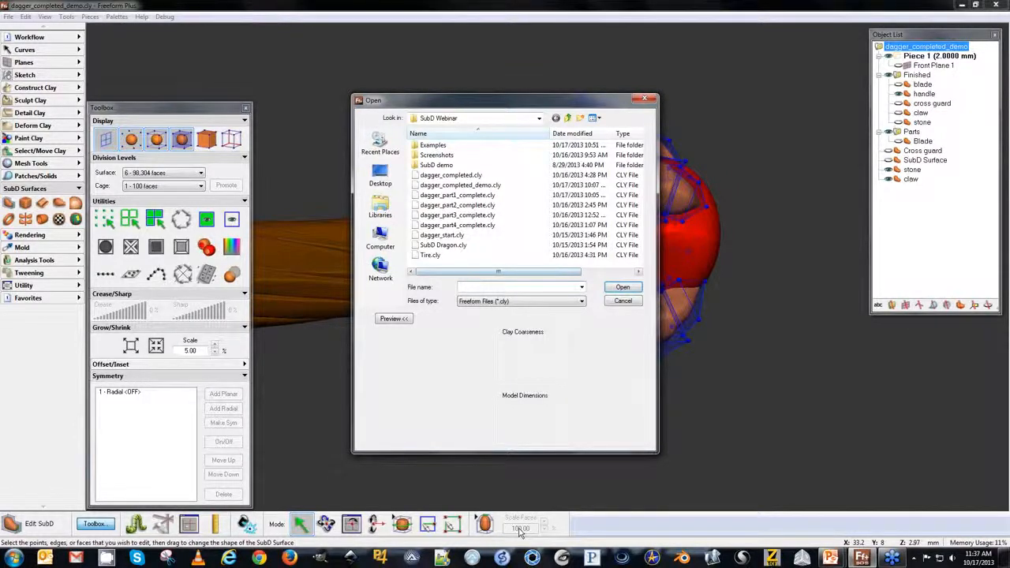
Open the Tire.cly model without saving changes to the dagger file.
{"action": "double_click", "coordinate": [430, 255]}
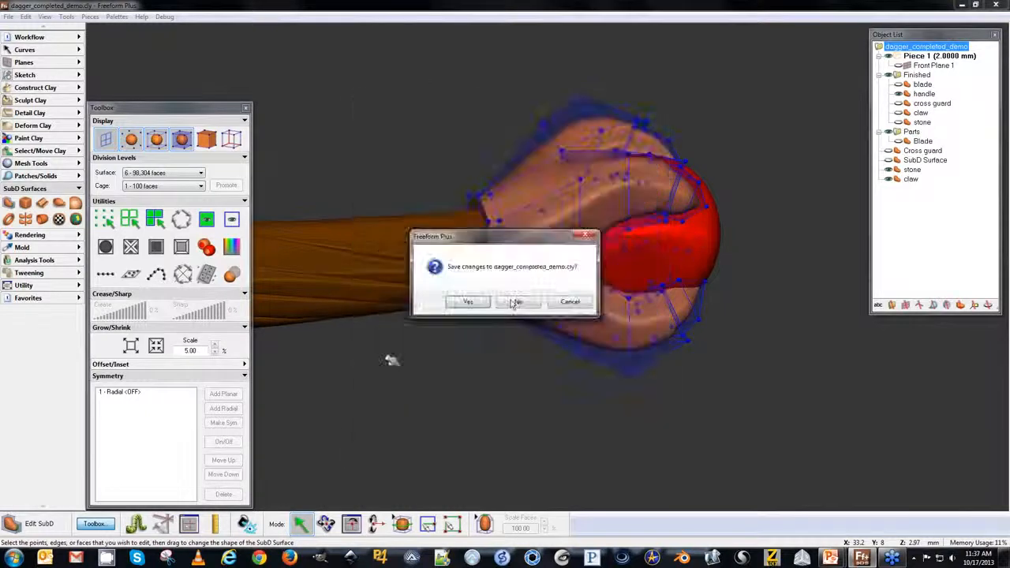
{"action": "left_click", "coordinate": [513, 301]}
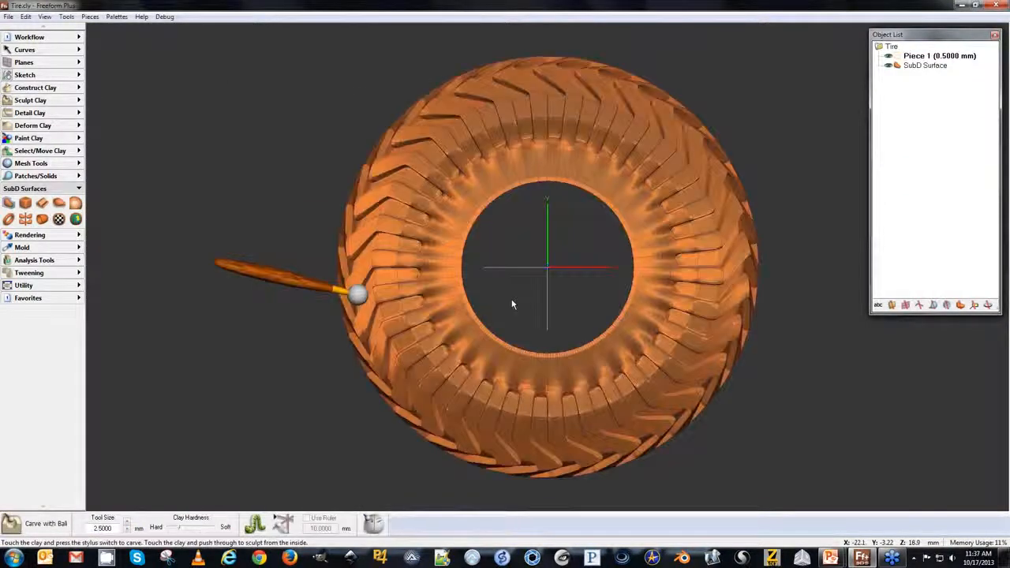
{"action": "middle_click_drag", "start_coordinate": [512, 304], "coordinate": [512, 304]}
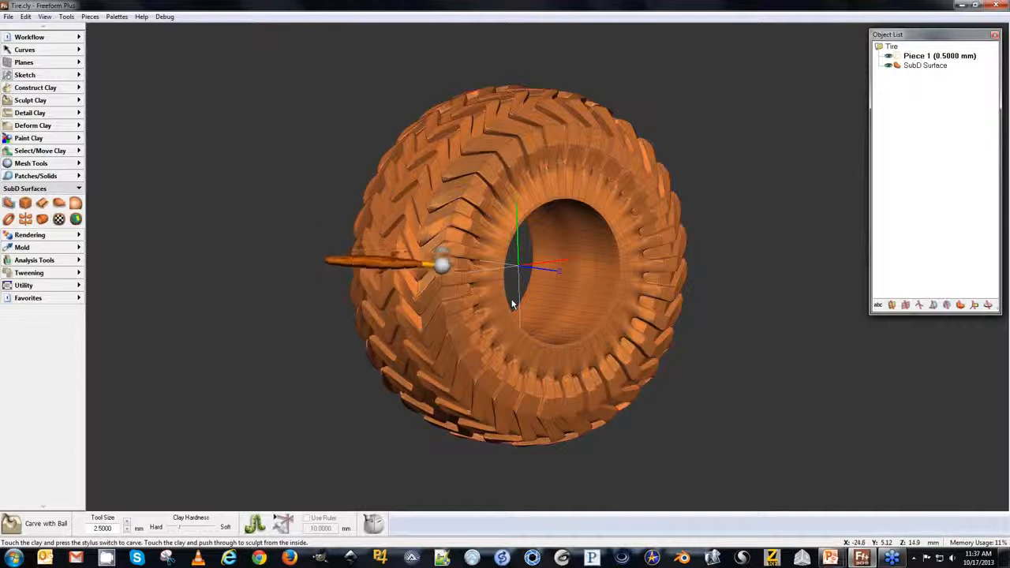
{"action": "key", "text": "space"}
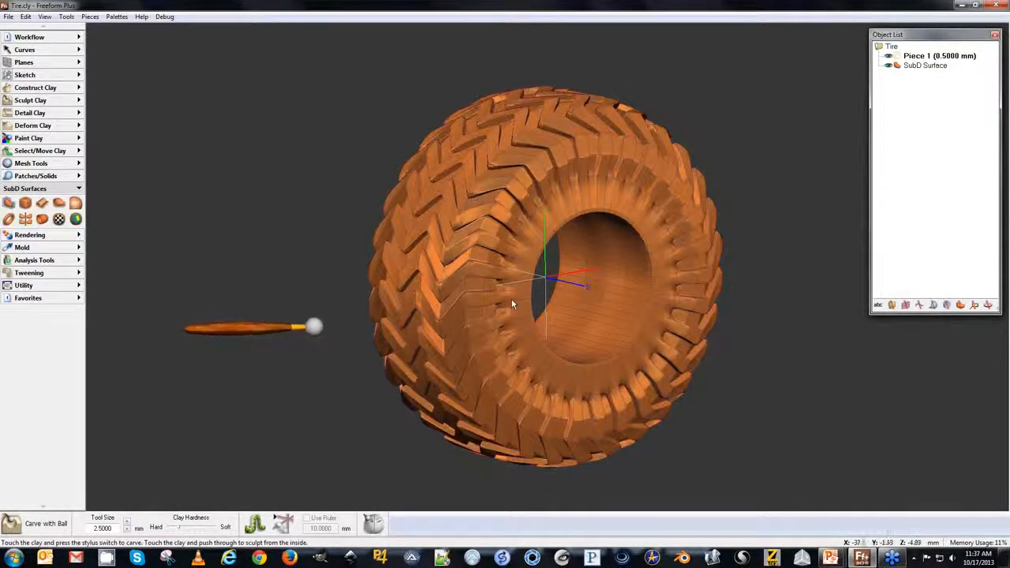
Start a new empty model with the default size and rough clay settings.
{"action": "key", "text": "ctrl+n"}
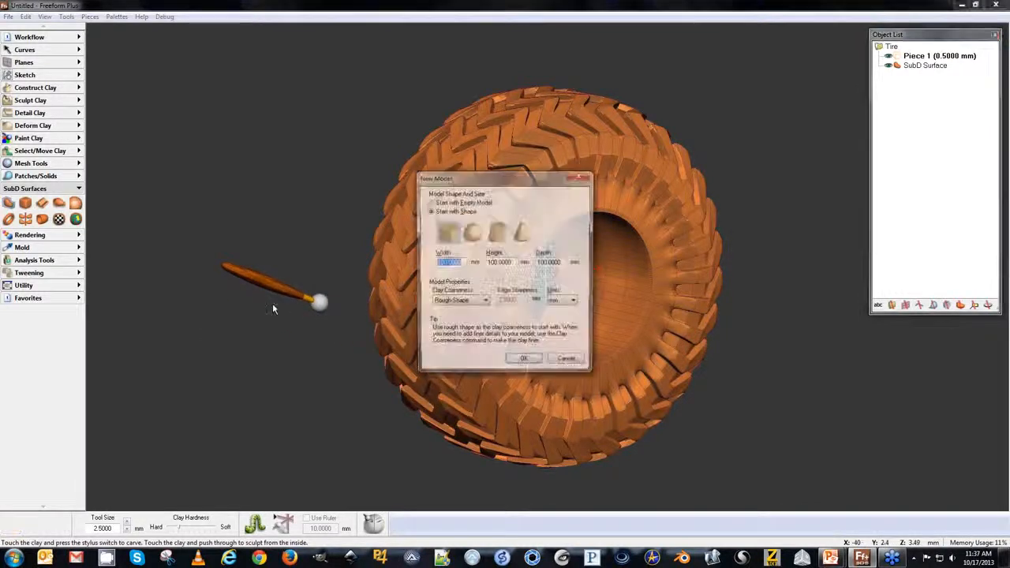
{"action": "left_click", "coordinate": [523, 362]}
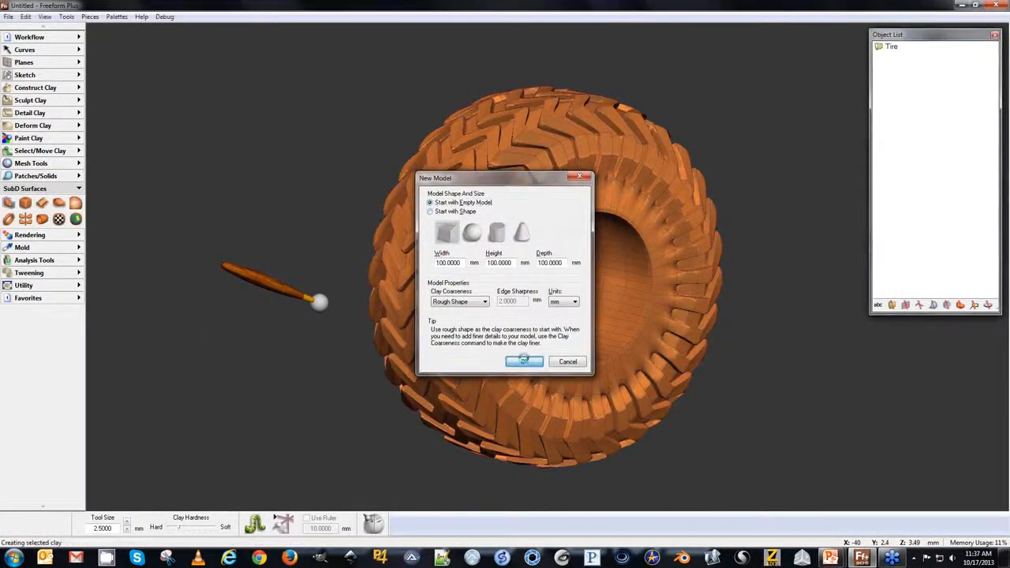
Create a Ring SubD with inner diameter 20, thickness 15, top width 20 and bottom width 20 mm.
{"action": "left_click", "coordinate": [9, 220]}
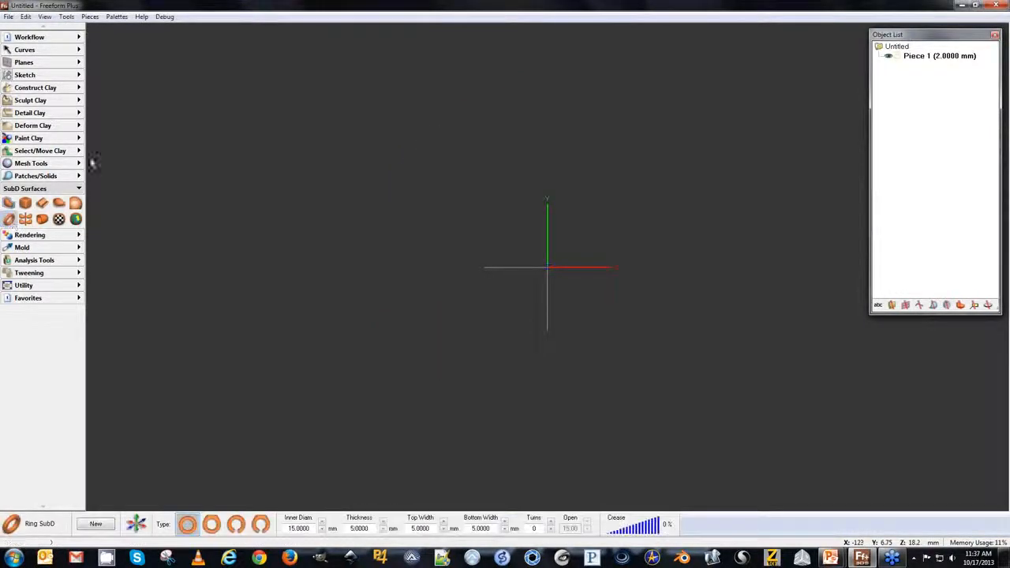
{"action": "left_click", "coordinate": [299, 528]}
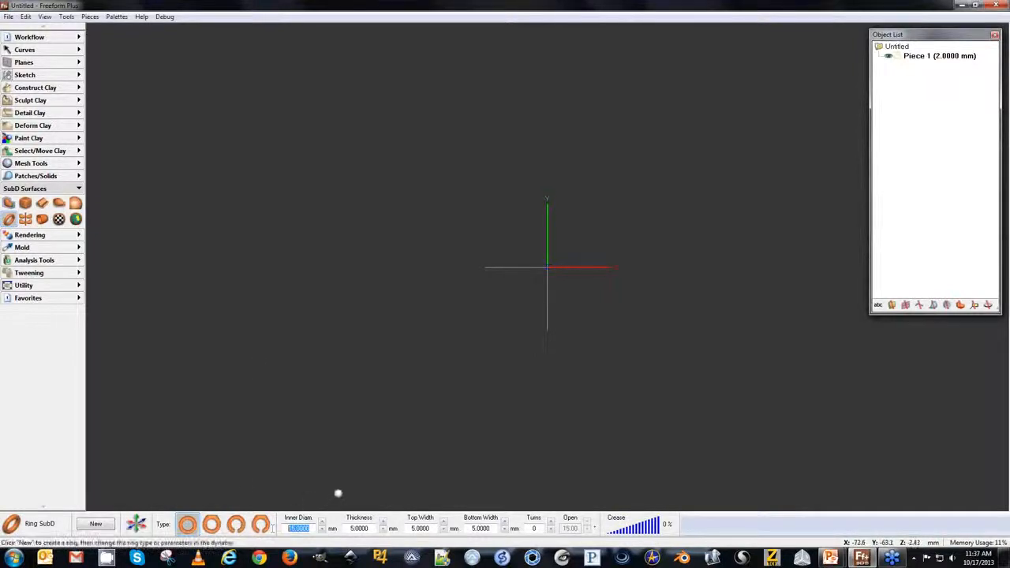
{"action": "type", "text": "20"}
{"action": "key", "text": "Tab"}
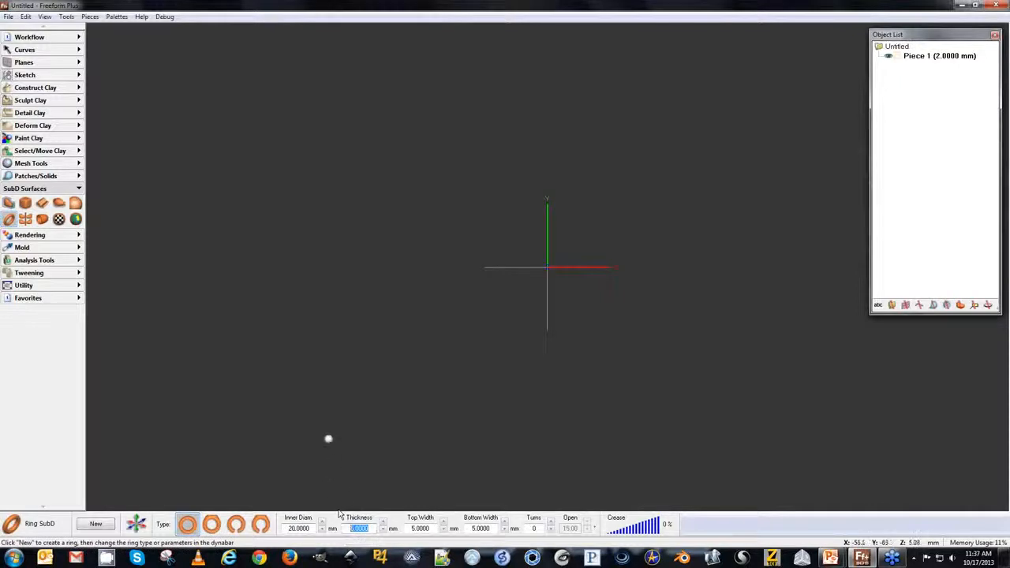
{"action": "key", "text": "Tab"}
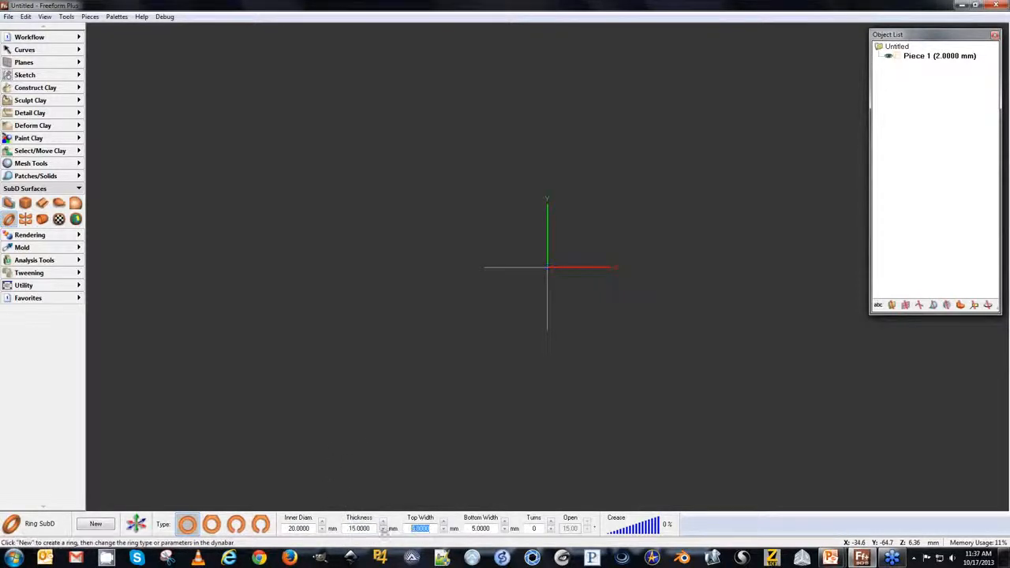
{"action": "type", "text": "20"}
{"action": "left_click", "coordinate": [472, 528]}
{"action": "type", "text": "20"}
{"action": "key", "text": "Return"}
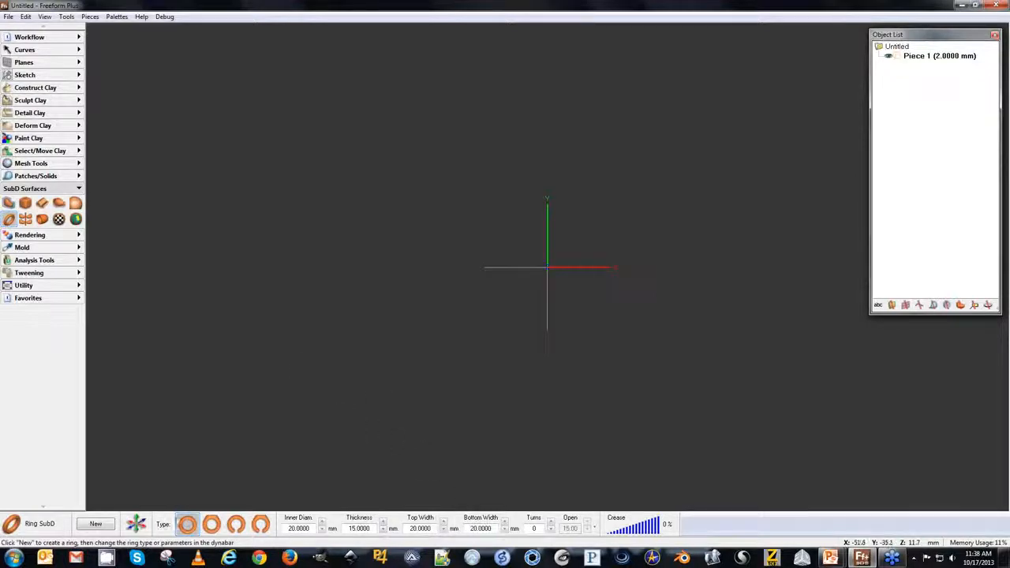
{"action": "left_click", "coordinate": [95, 524]}
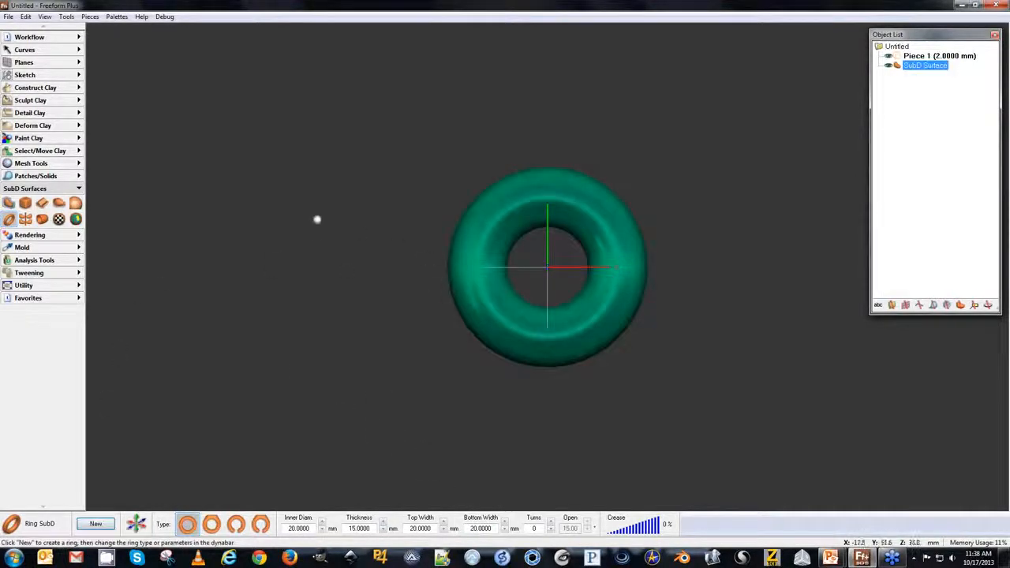
Edit the ring SubD, add a radial symmetry and switch the second planar symmetry off.
{"action": "middle_click_drag", "start_coordinate": [318, 255], "coordinate": [322, 283]}
{"action": "left_click", "coordinate": [8, 203]}
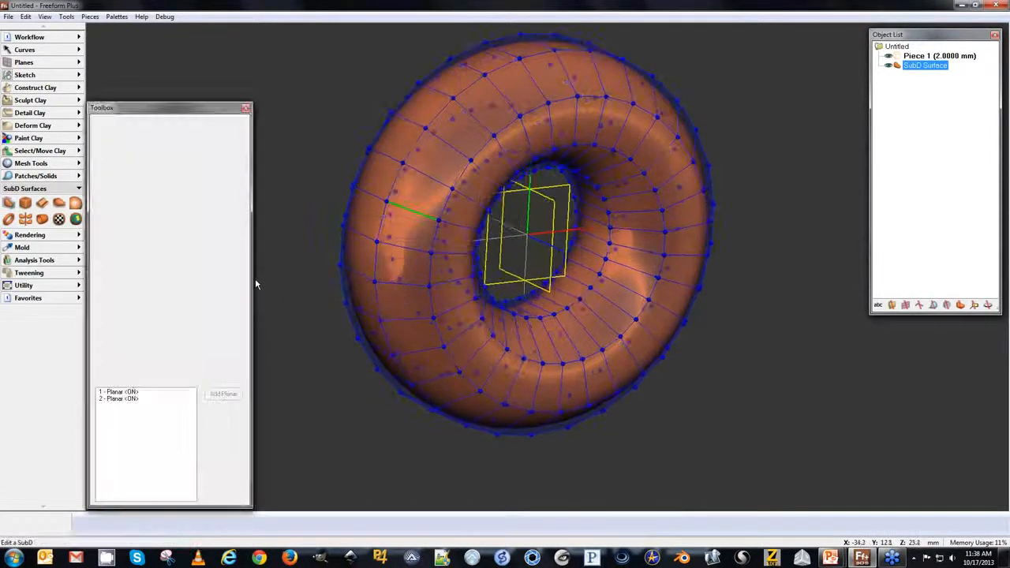
{"action": "left_click", "coordinate": [184, 223]}
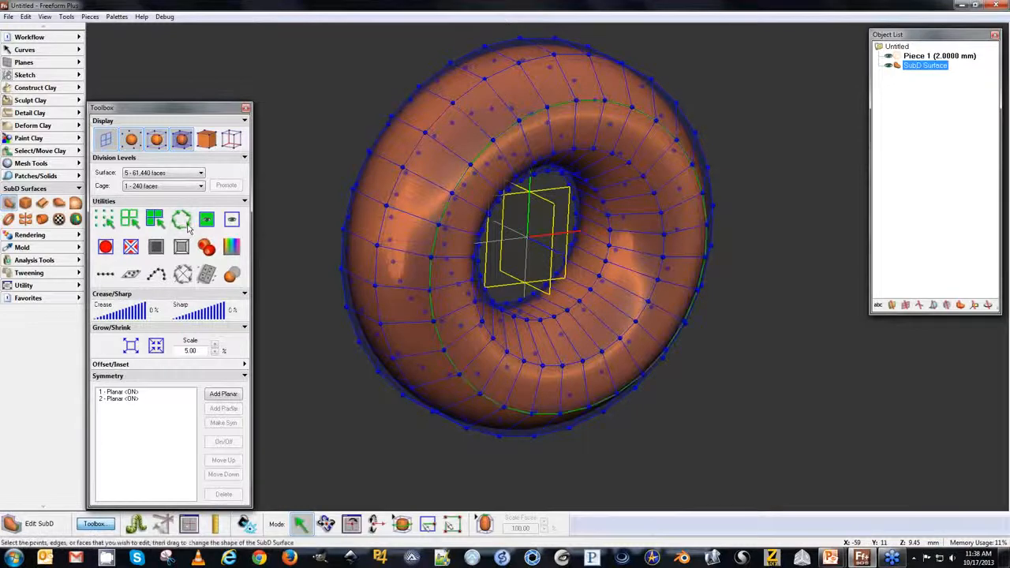
{"action": "left_click", "coordinate": [223, 409]}
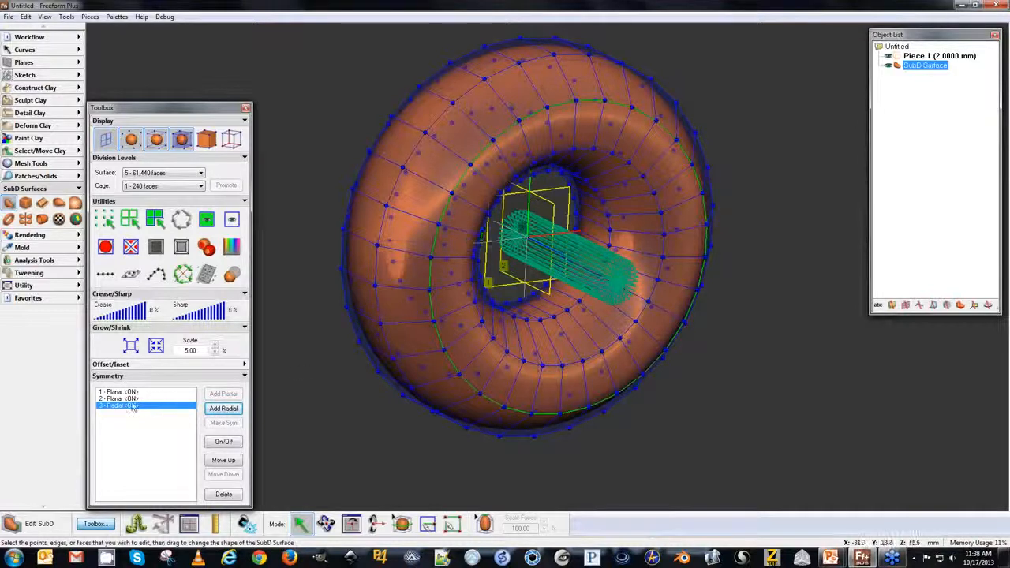
{"action": "left_click", "coordinate": [154, 399]}
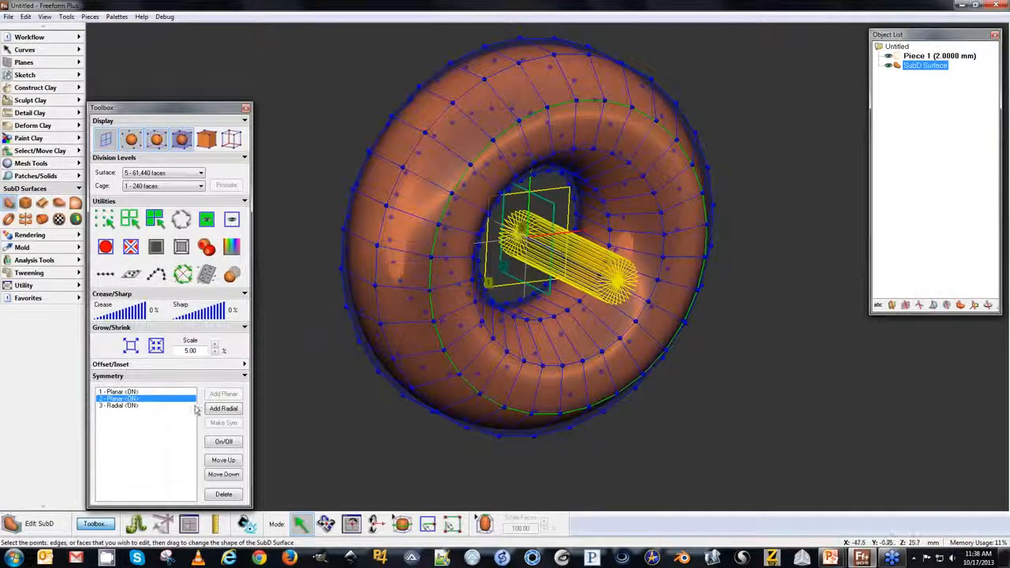
{"action": "left_click", "coordinate": [224, 441]}
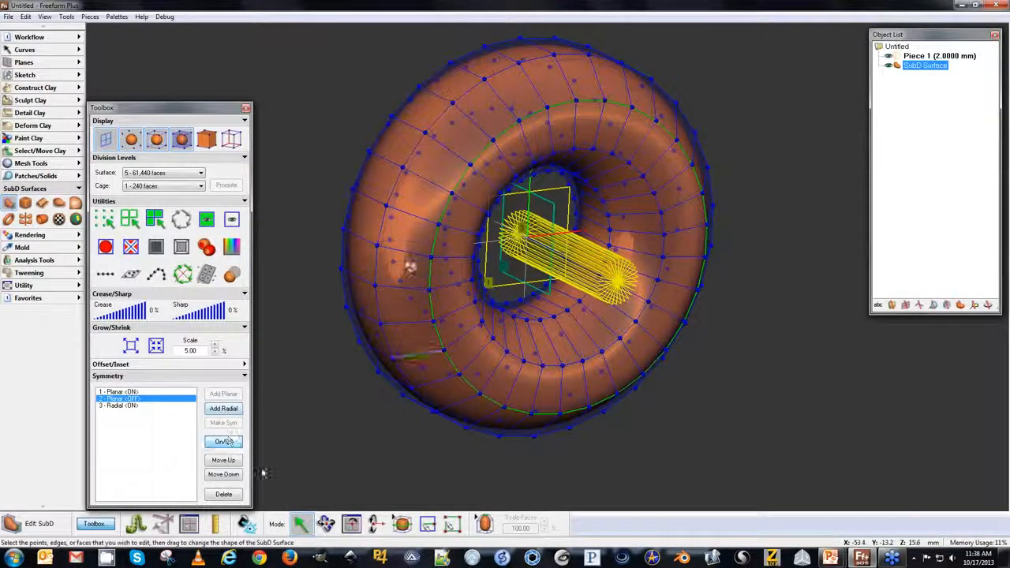
Set the ring's cage level to 2 - 960 faces and promote it.
{"action": "left_click", "coordinate": [148, 187]}
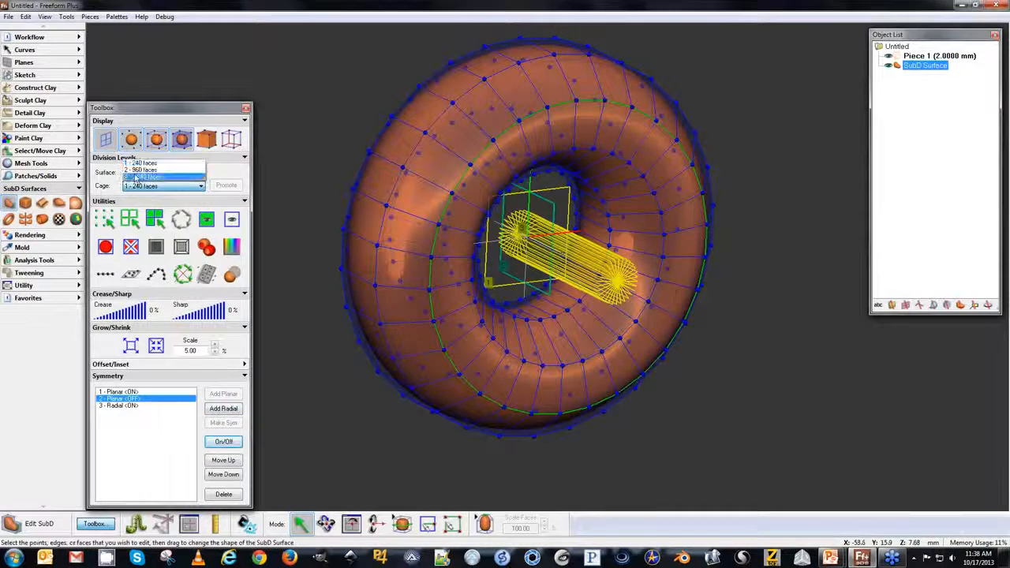
{"action": "left_click", "coordinate": [138, 170]}
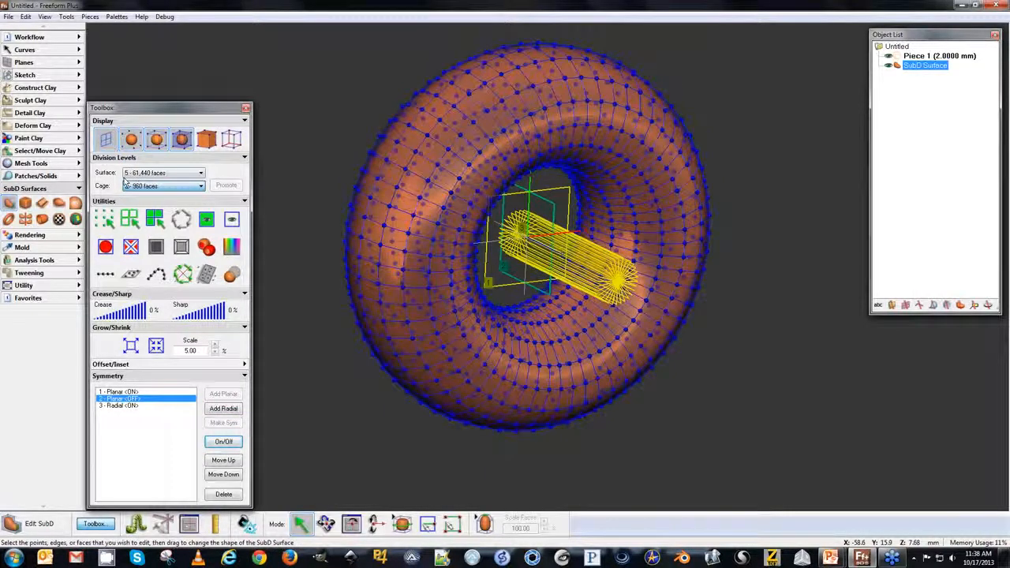
{"action": "left_click", "coordinate": [224, 186]}
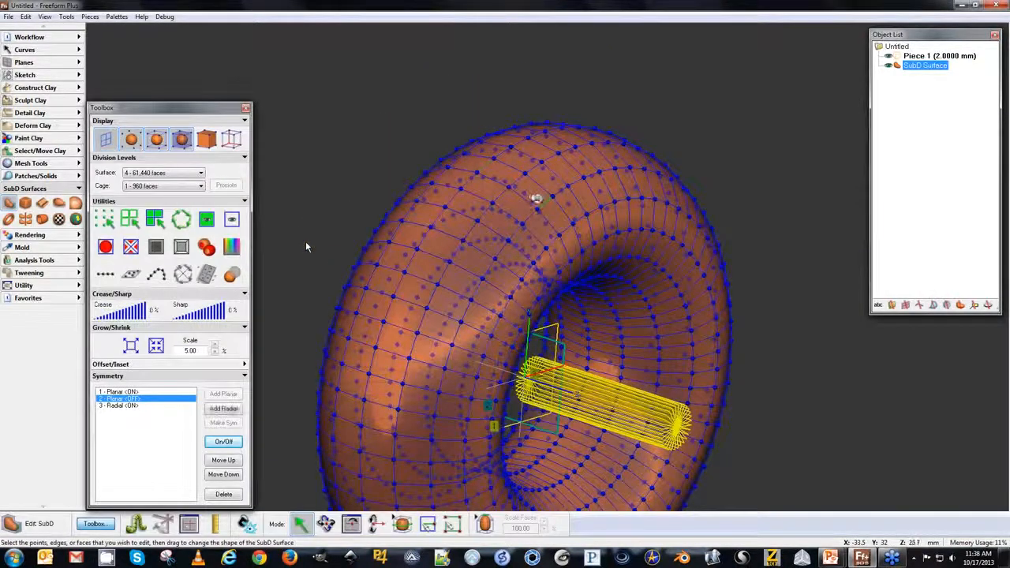
Drag cage points along the ring's outer edge to shape a zigzag tread pattern.
{"action": "left_click_drag", "start_coordinate": [534, 200], "coordinate": [511, 222]}
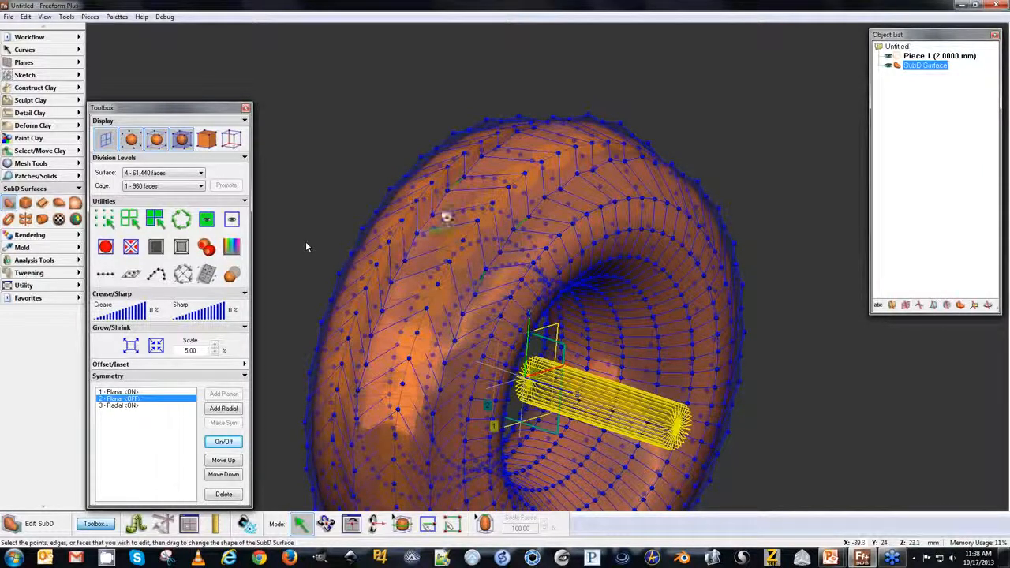
{"action": "key", "text": "Home"}
{"action": "middle_click_drag", "start_coordinate": [493, 183], "coordinate": [450, 428]}
{"action": "middle_click_drag", "start_coordinate": [496, 113], "coordinate": [496, 154]}
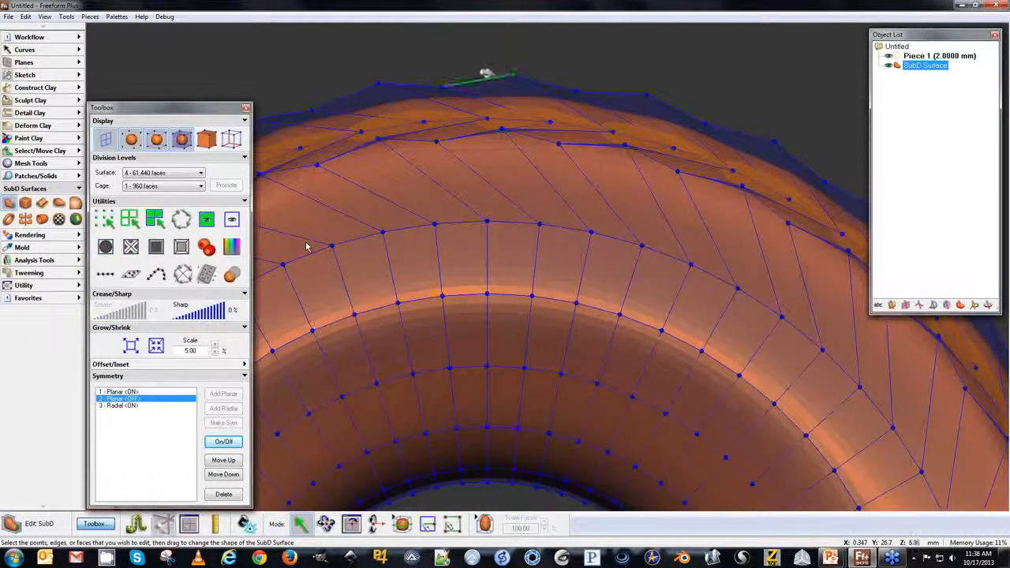
{"action": "left_click_drag", "start_coordinate": [513, 74], "coordinate": [502, 116]}
{"action": "left_click_drag", "start_coordinate": [565, 89], "coordinate": [565, 121]}
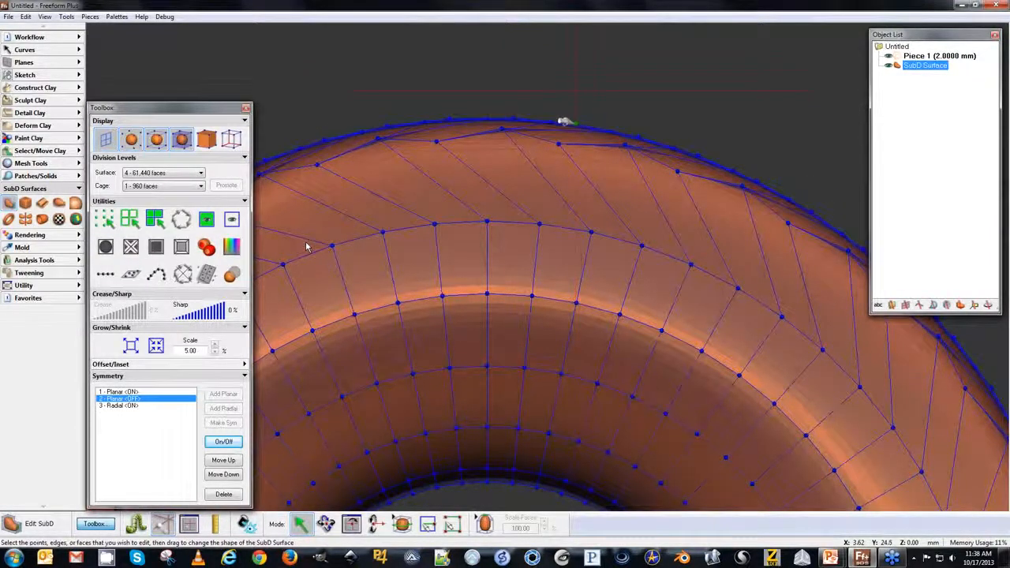
Extrude faces on the ring's outer surface to form tread lugs, then deselect the surface.
{"action": "middle_click_drag", "start_coordinate": [331, 187], "coordinate": [529, 237]}
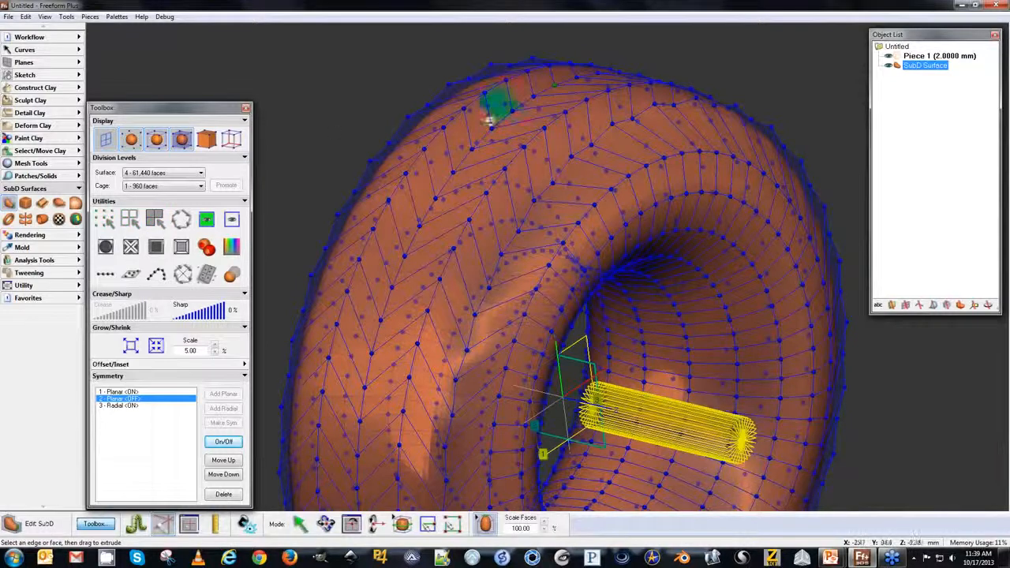
{"action": "left_click", "coordinate": [516, 131]}
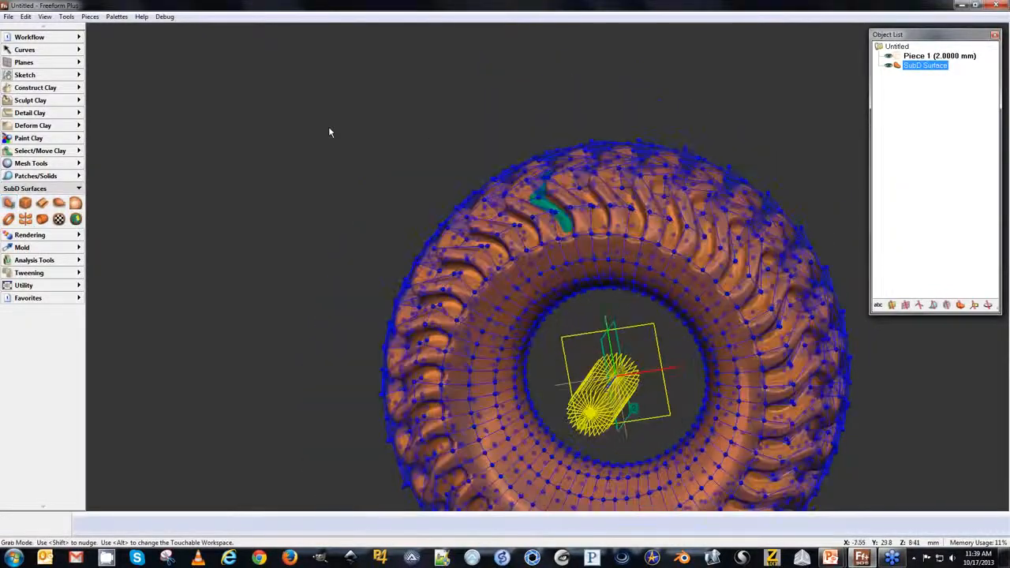
{"action": "left_click", "coordinate": [927, 167]}
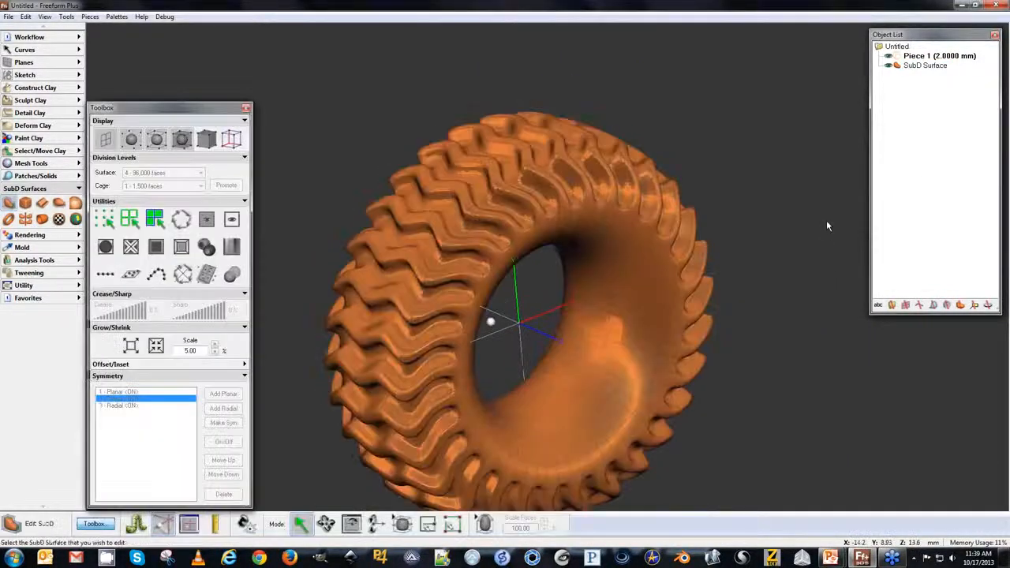
Select the tread section's cage faces on the tire top and set crease to about 58% and sharp to 24%.
{"action": "left_click", "coordinate": [401, 296]}
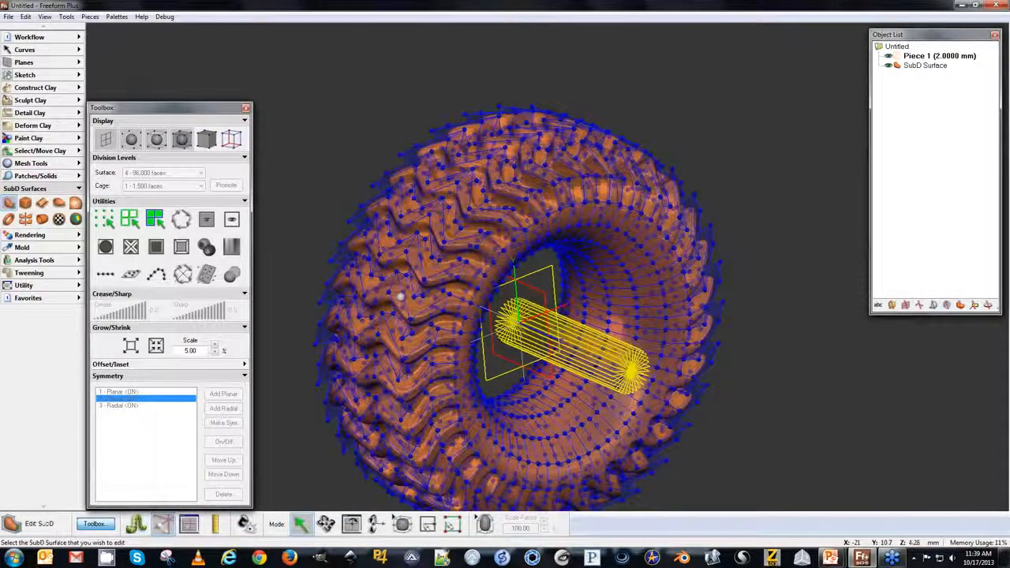
{"action": "key", "text": "Home"}
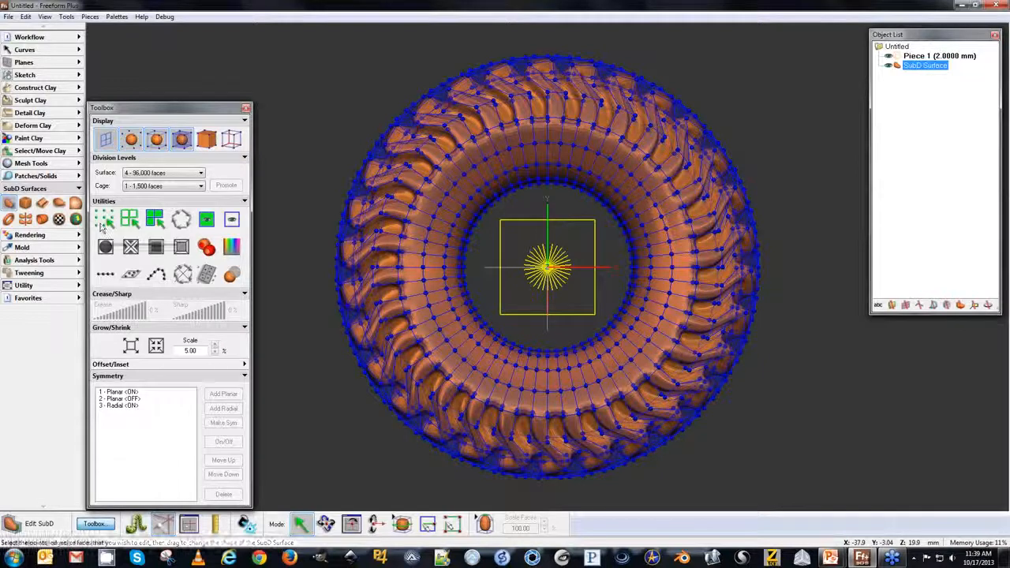
{"action": "left_click", "coordinate": [133, 221]}
{"action": "middle_click_drag", "start_coordinate": [352, 103], "coordinate": [442, 229]}
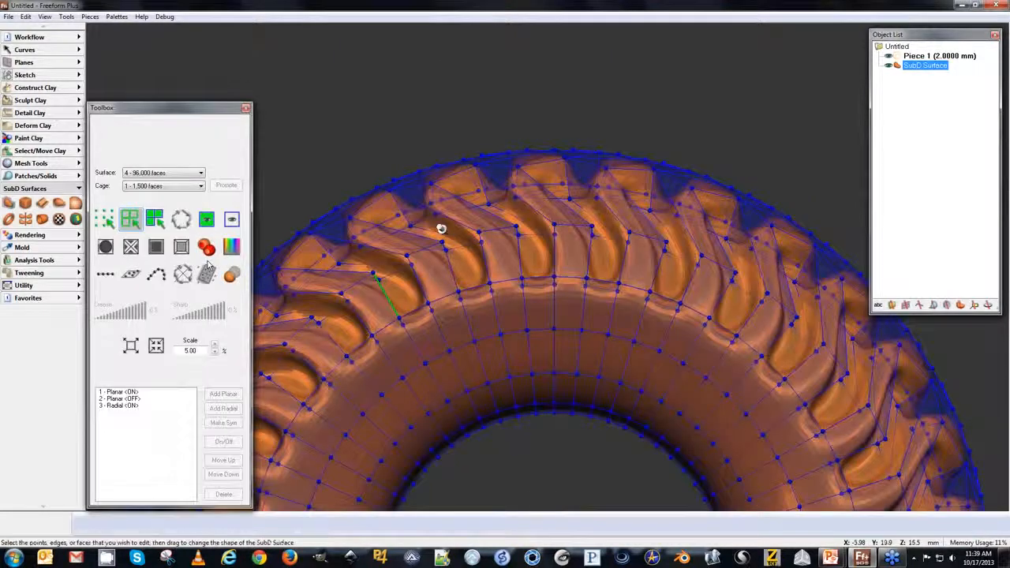
{"action": "left_click_drag", "start_coordinate": [442, 229], "coordinate": [673, 319]}
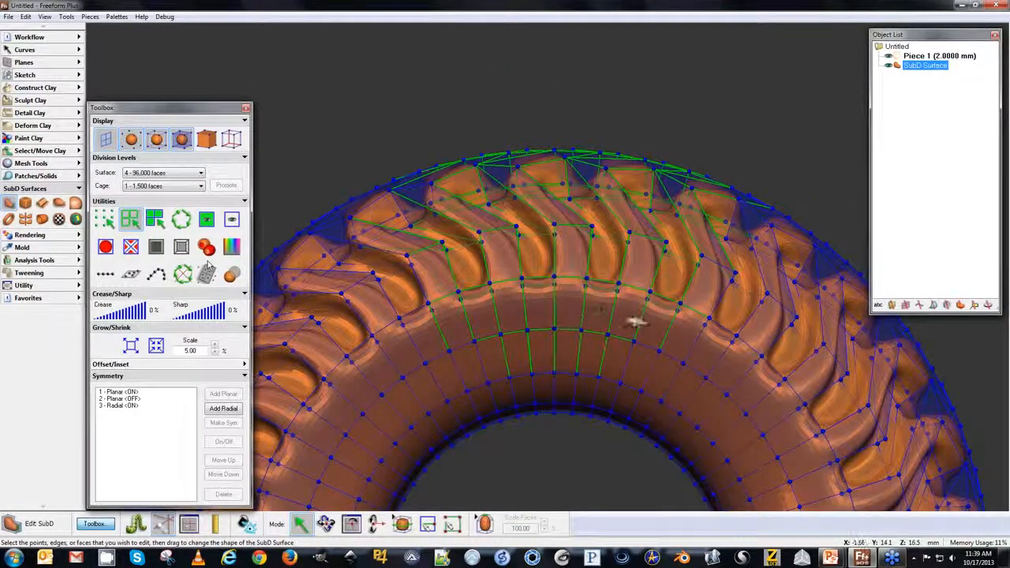
{"action": "mouse_move", "coordinate": [111, 313]}
{"action": "left_mouse_down"}
{"action": "mouse_move", "coordinate": [186, 316]}
{"action": "mouse_move", "coordinate": [125, 316]}
{"action": "left_mouse_up"}
{"action": "left_click", "coordinate": [184, 316]}
{"action": "left_click", "coordinate": [126, 315]}
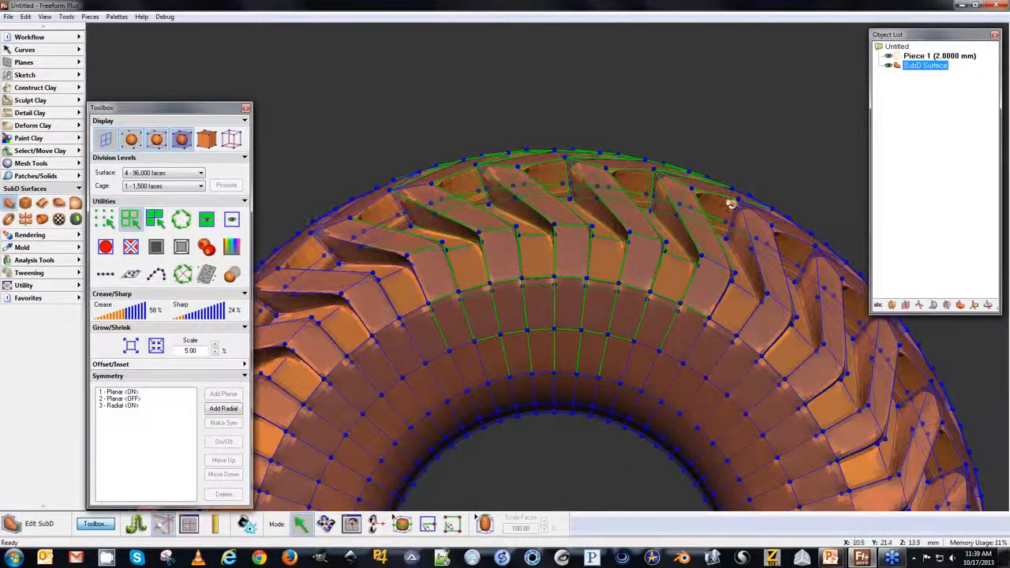
Select the inner rim edge loops and set crease to 35% and sharp to 71%.
{"action": "key", "text": "space"}
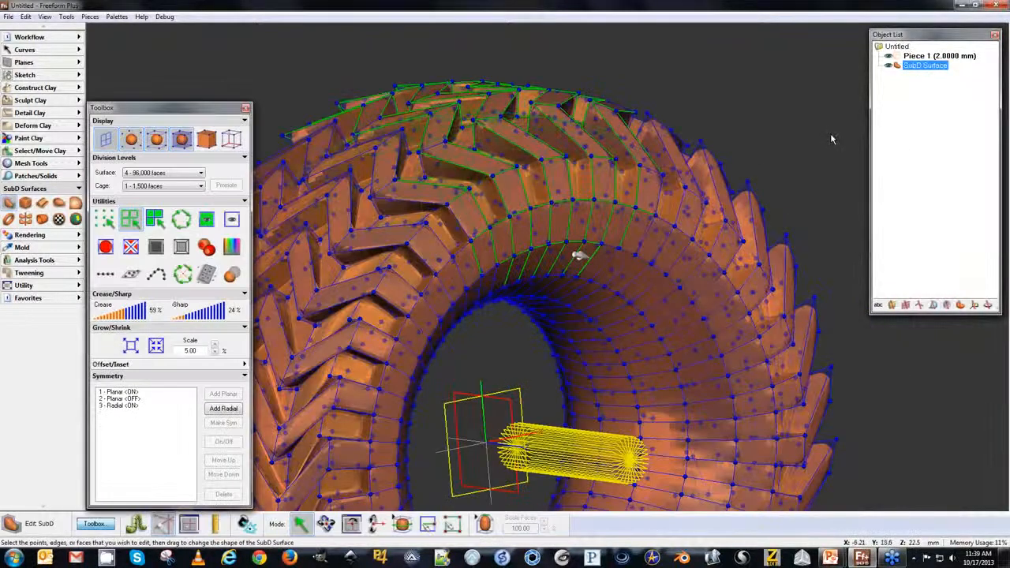
{"action": "left_click", "coordinate": [560, 274]}
{"action": "left_click", "coordinate": [561, 274]}
{"action": "left_click", "coordinate": [181, 220]}
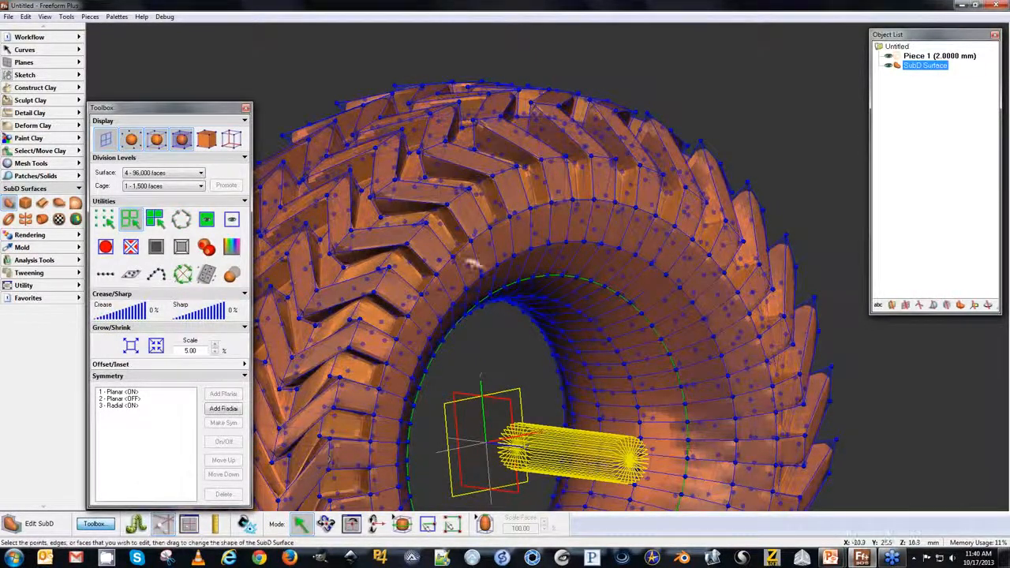
{"action": "key", "text": "space"}
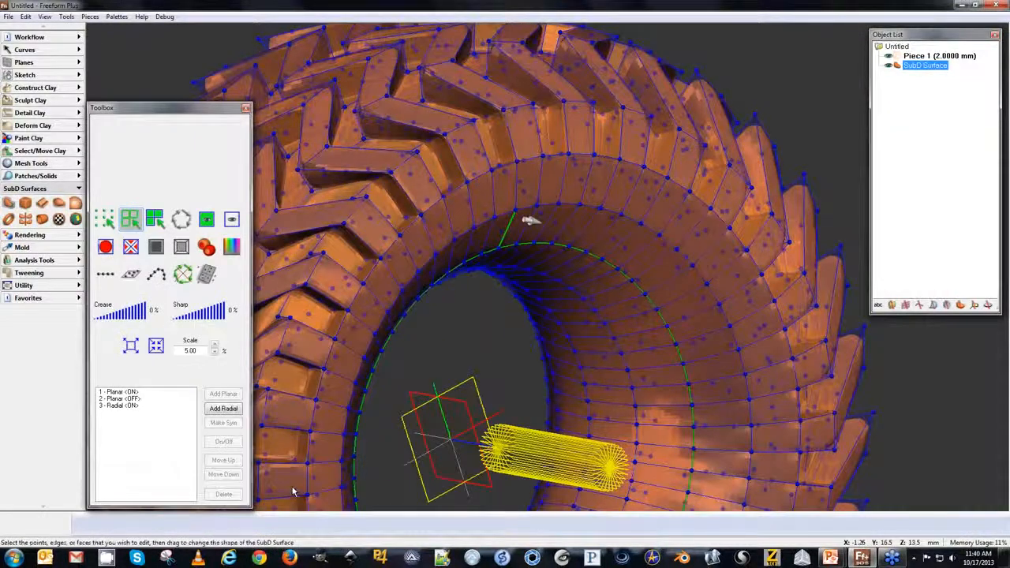
{"action": "left_click_drag", "start_coordinate": [561, 243], "coordinate": [600, 253]}
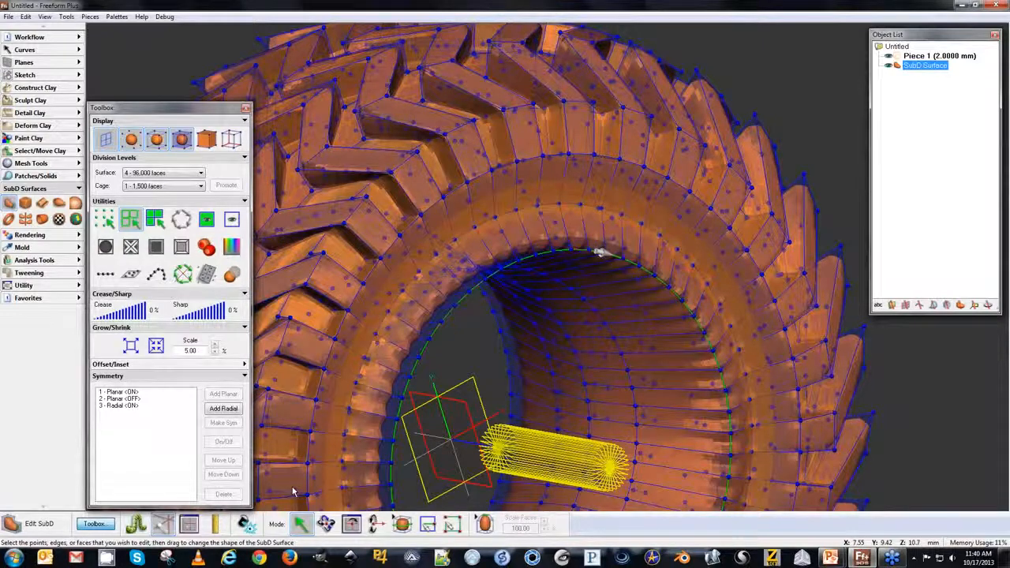
{"action": "left_click", "coordinate": [213, 314]}
{"action": "left_click", "coordinate": [113, 316]}
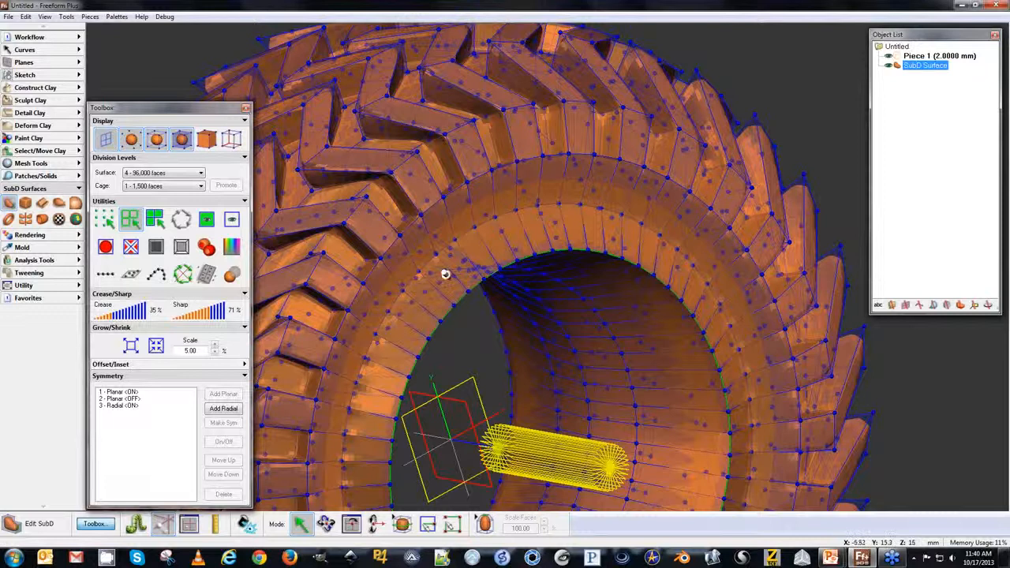
Deselect the tire surface and view the finished tire from different angles.
{"action": "left_click", "coordinate": [867, 194]}
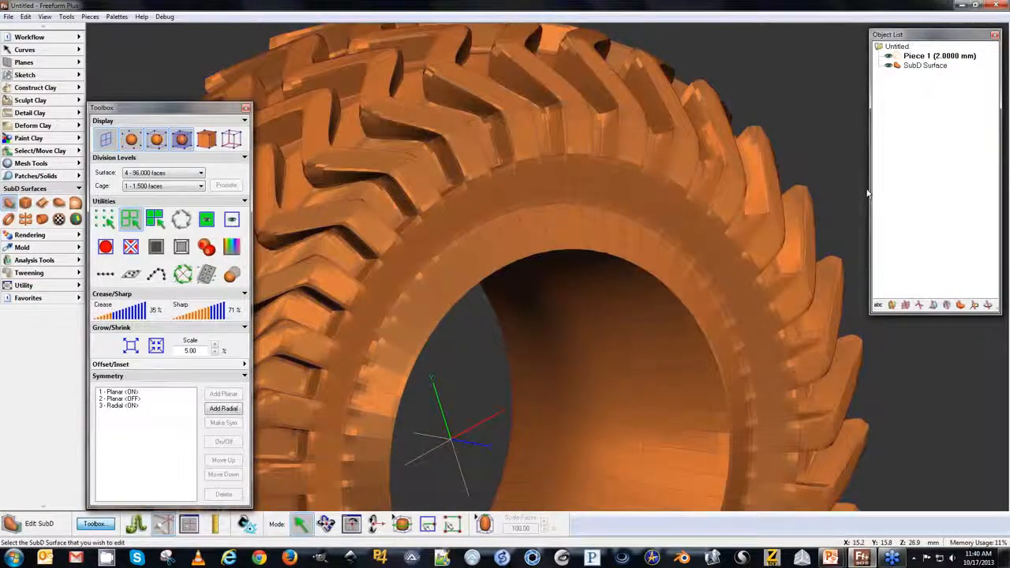
{"action": "key", "text": "space"}
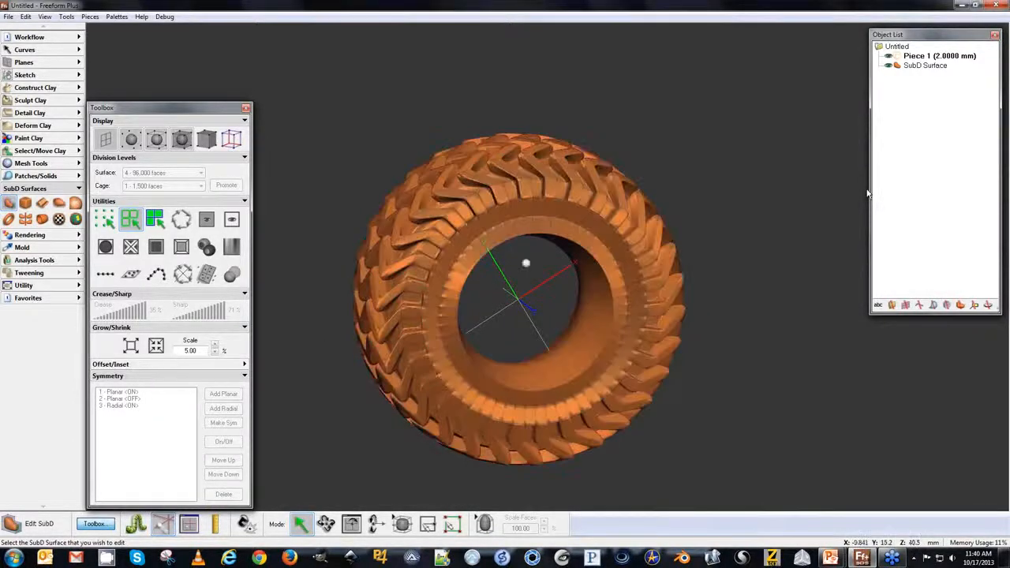
{"action": "key", "text": "space"}
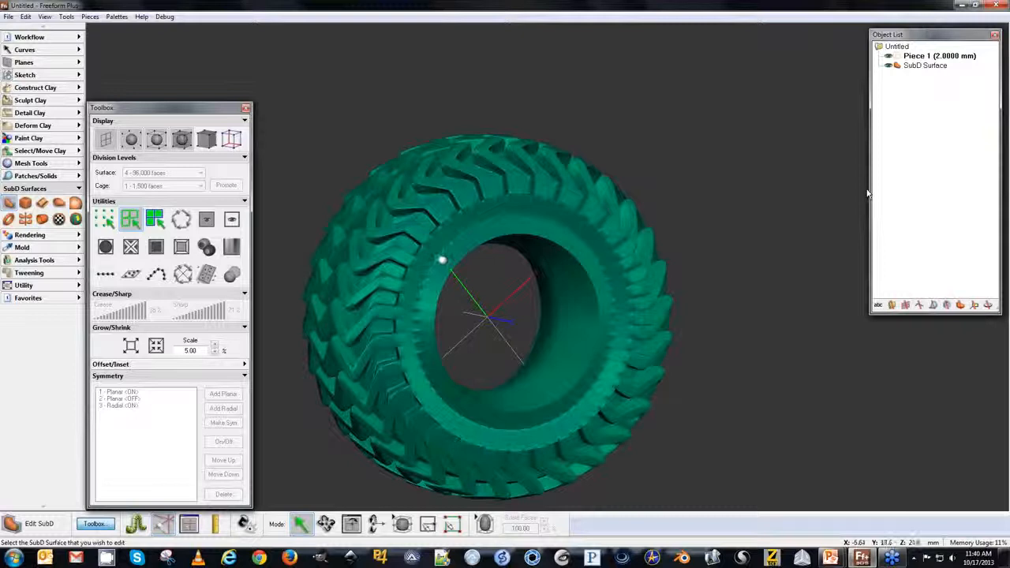
Toggle between SubD editing and clay grab mode while inspecting the finished tire.
{"action": "key", "text": "space"}
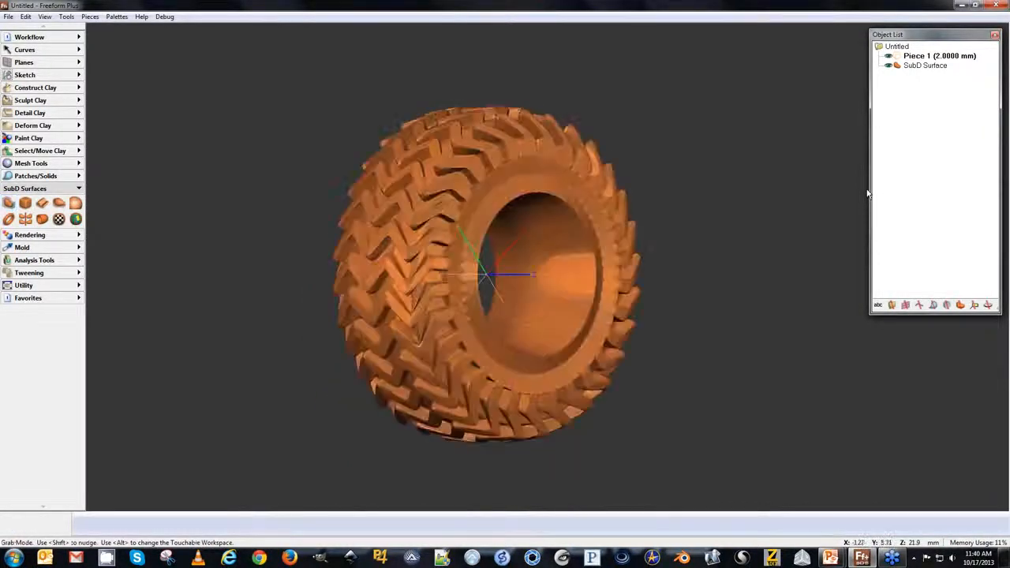
{"action": "key", "text": "space"}
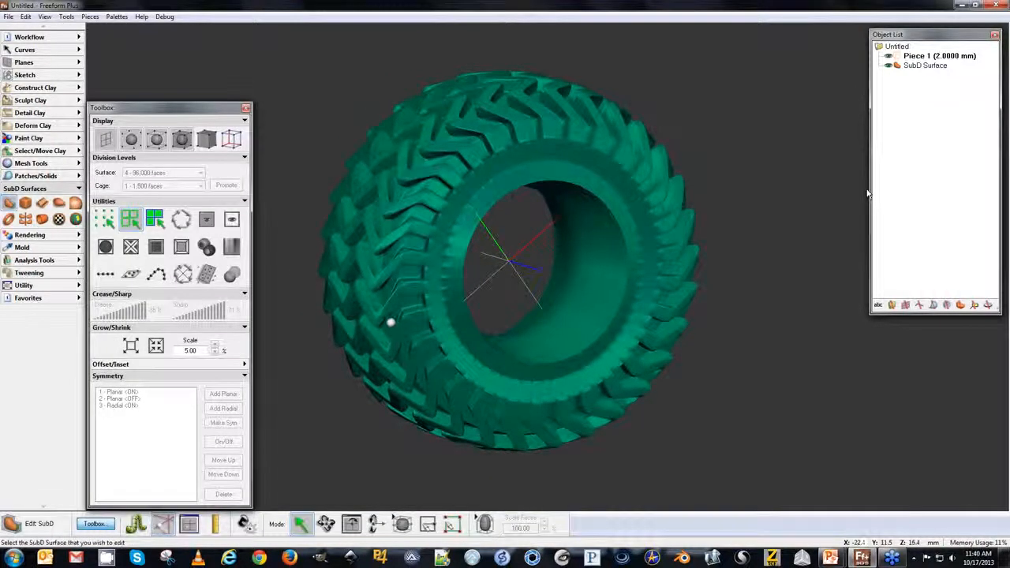
{"action": "key", "text": "space"}
{"action": "key", "text": "space"}
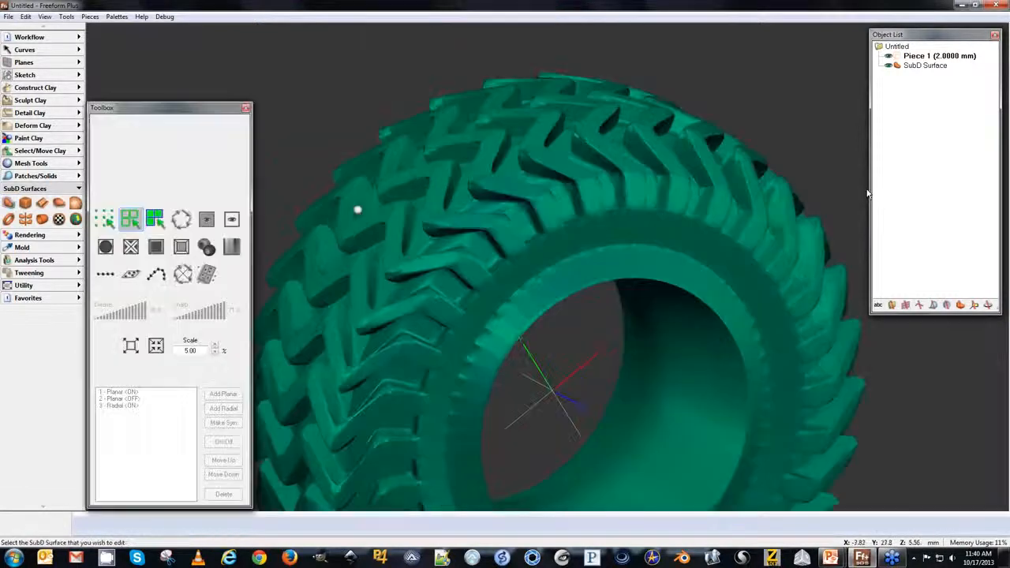
{"action": "key", "text": "space"}
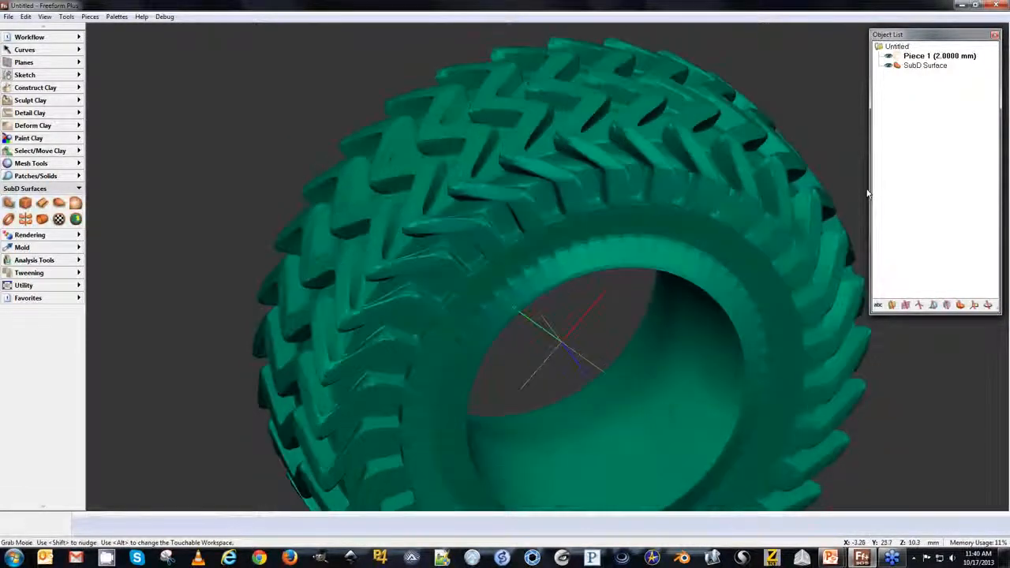
{"action": "key", "text": "space"}
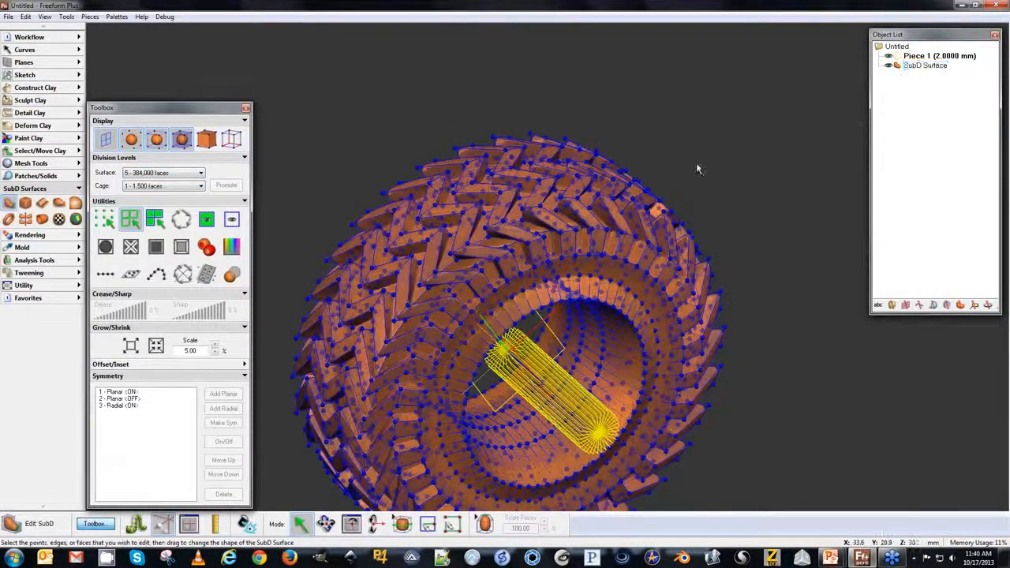
{"action": "key", "text": "space"}
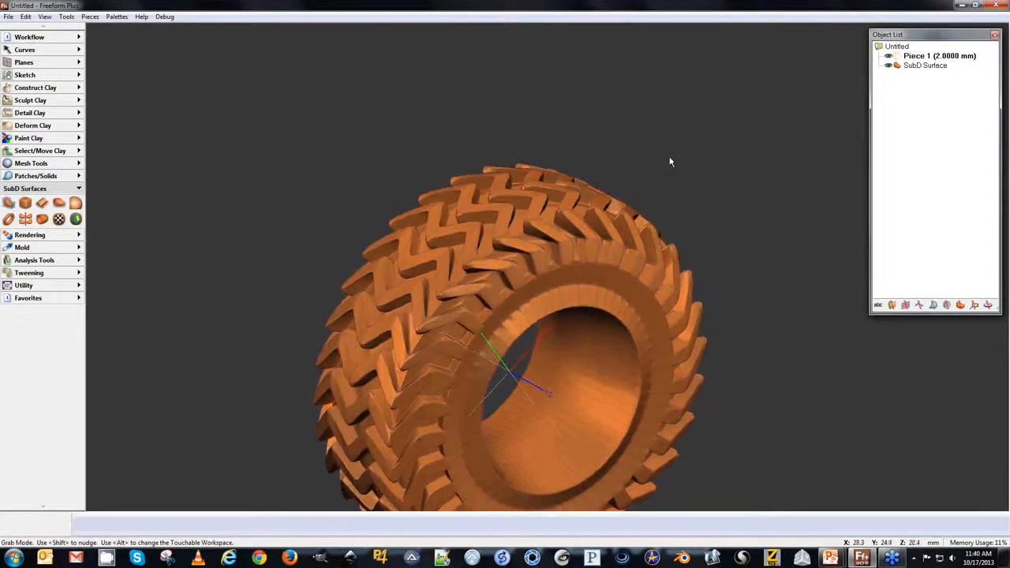
{"action": "key", "text": "space"}
{"action": "key", "text": "space"}
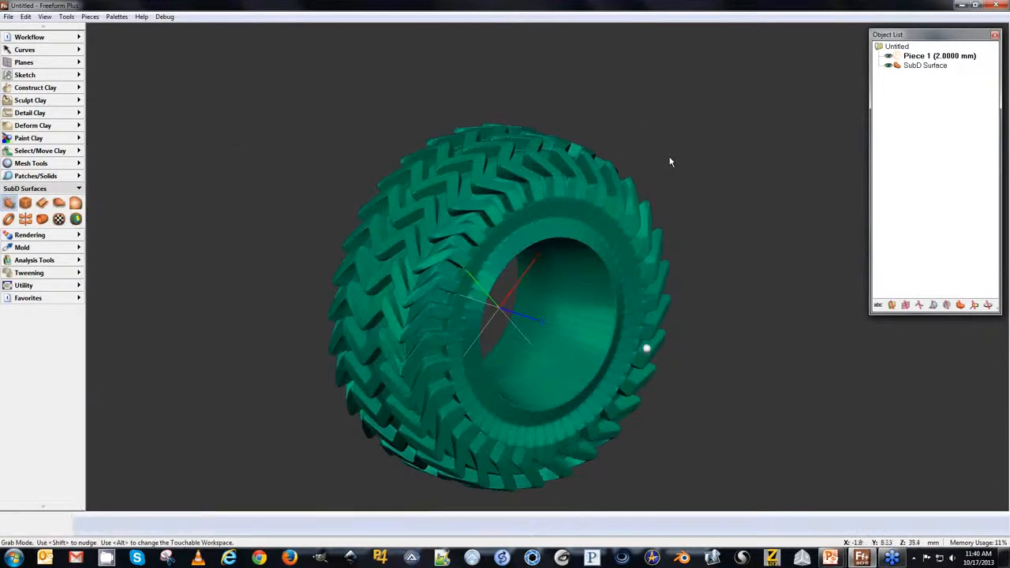
{"action": "key", "text": "space"}
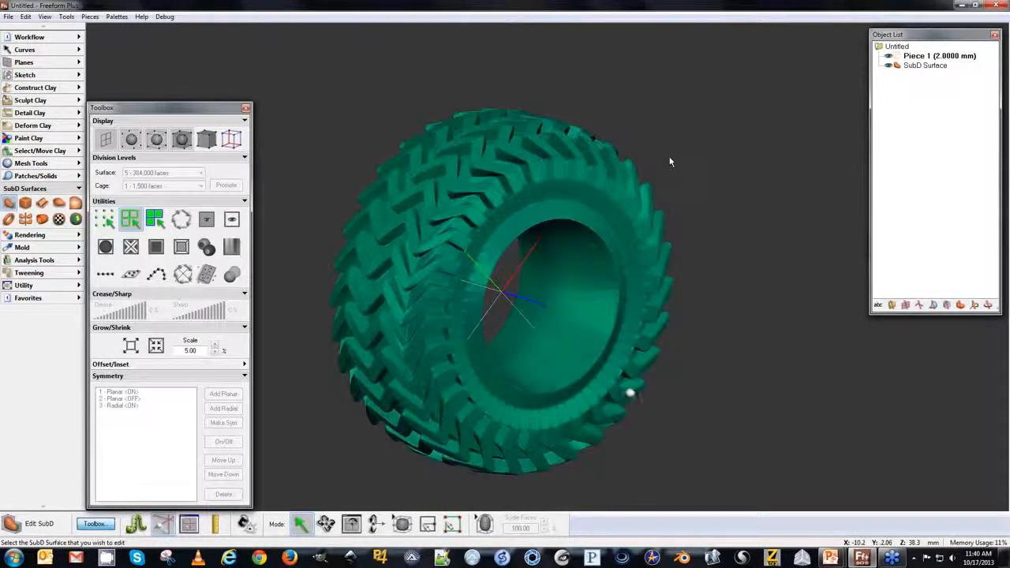
Open the SubD Dragon file.
{"action": "left_click", "coordinate": [8, 16]}
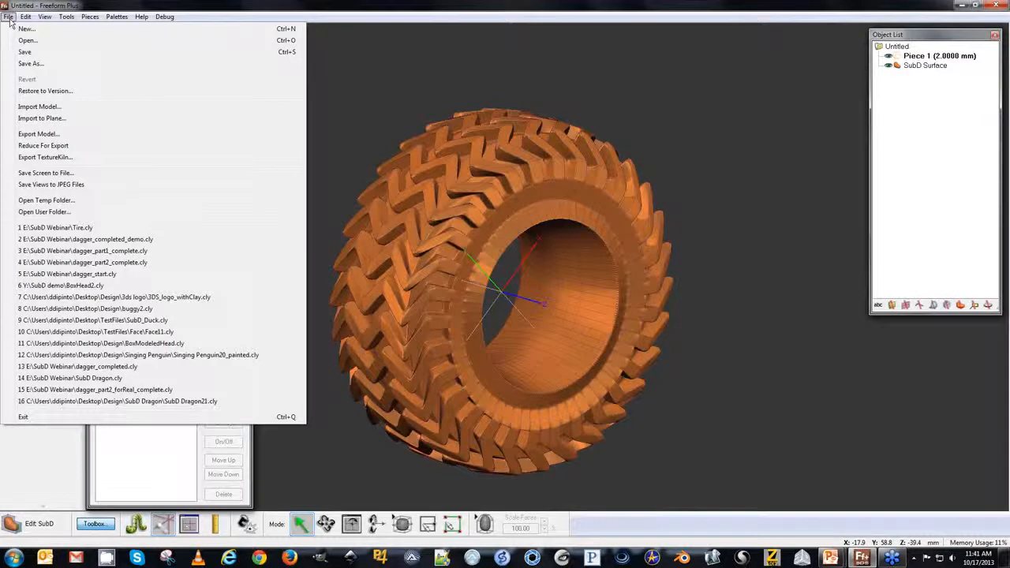
{"action": "left_click", "coordinate": [361, 76]}
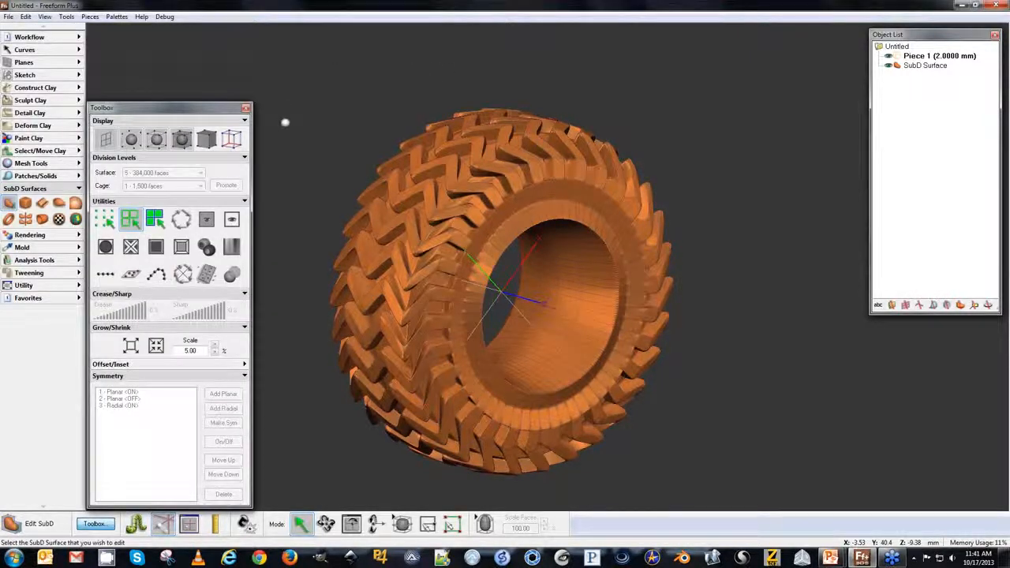
{"action": "left_click", "coordinate": [444, 245]}
{"action": "left_click", "coordinate": [622, 287]}
{"action": "left_click", "coordinate": [515, 301]}
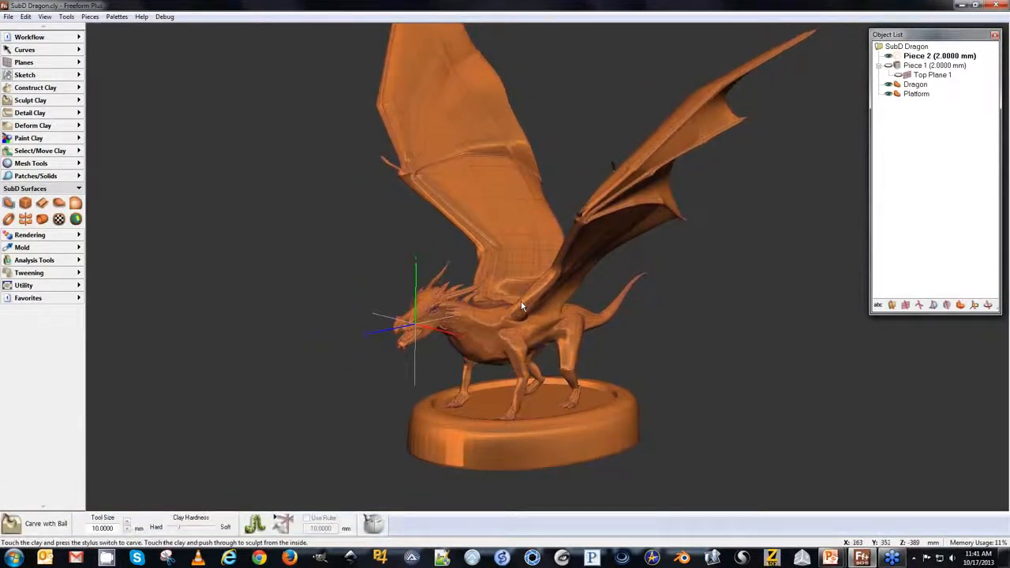
Select the dragon SubD surface for editing and view the whole model.
{"action": "left_click", "coordinate": [9, 203]}
{"action": "left_click", "coordinate": [462, 301]}
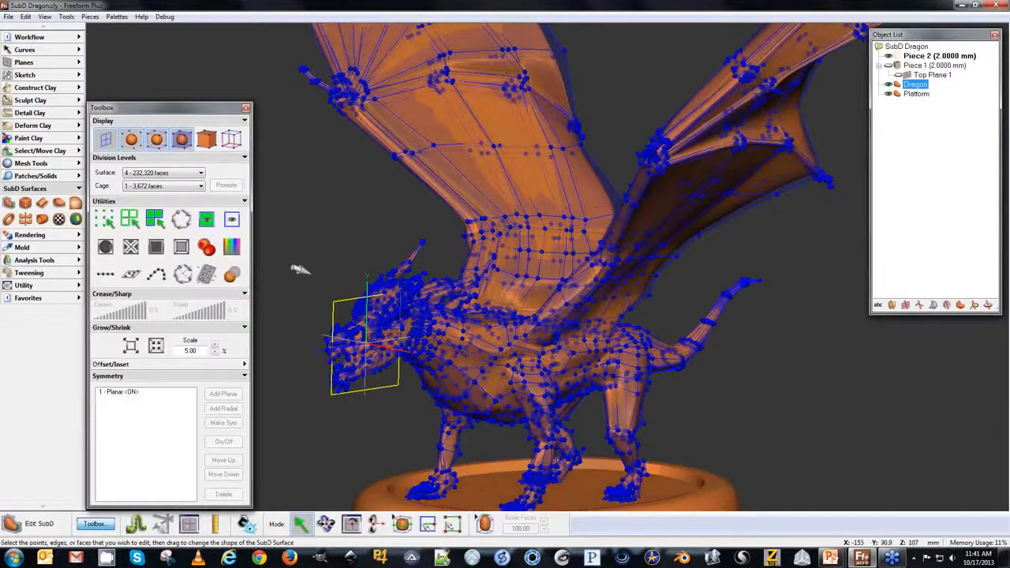
{"action": "middle_click_drag", "start_coordinate": [297, 269], "coordinate": [254, 288]}
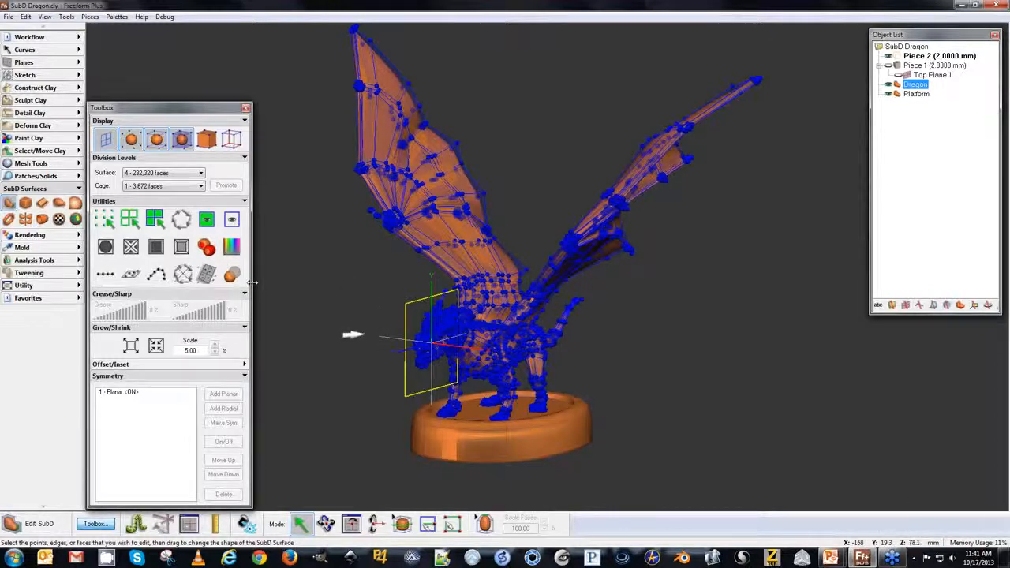
{"action": "right_click", "coordinate": [898, 86]}
{"action": "left_click", "coordinate": [916, 96]}
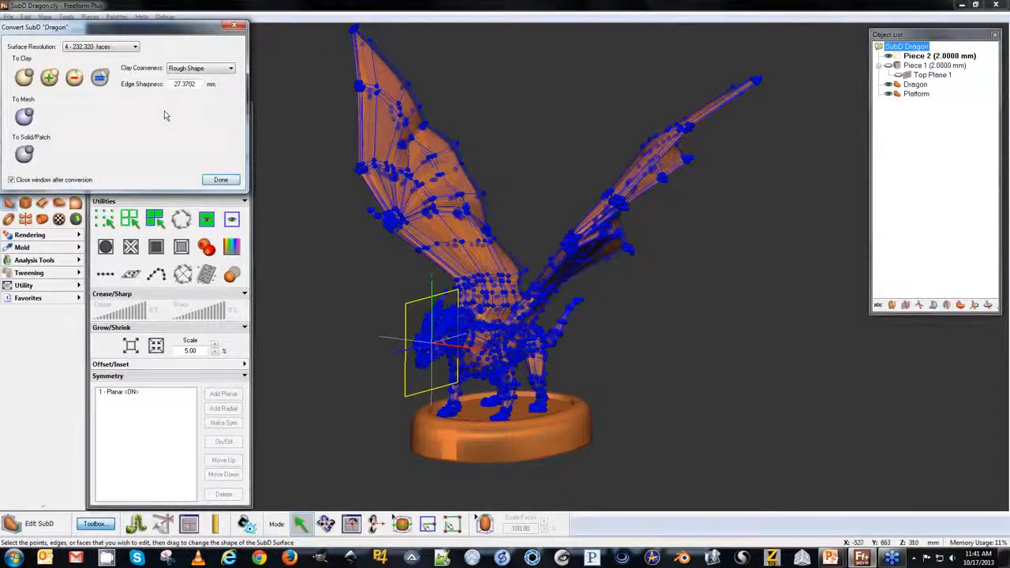
{"action": "left_click", "coordinate": [182, 68]}
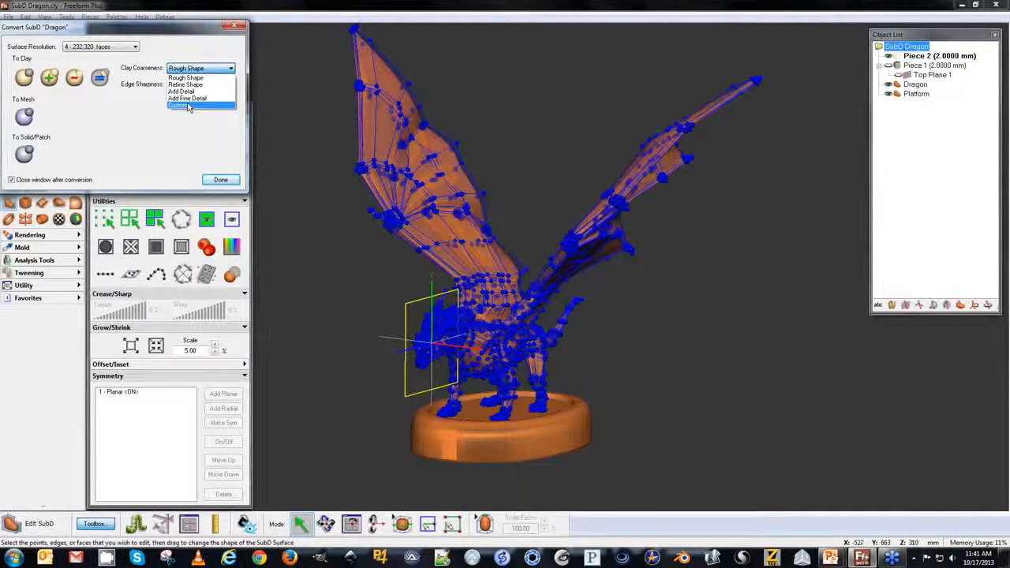
{"action": "left_click", "coordinate": [188, 107]}
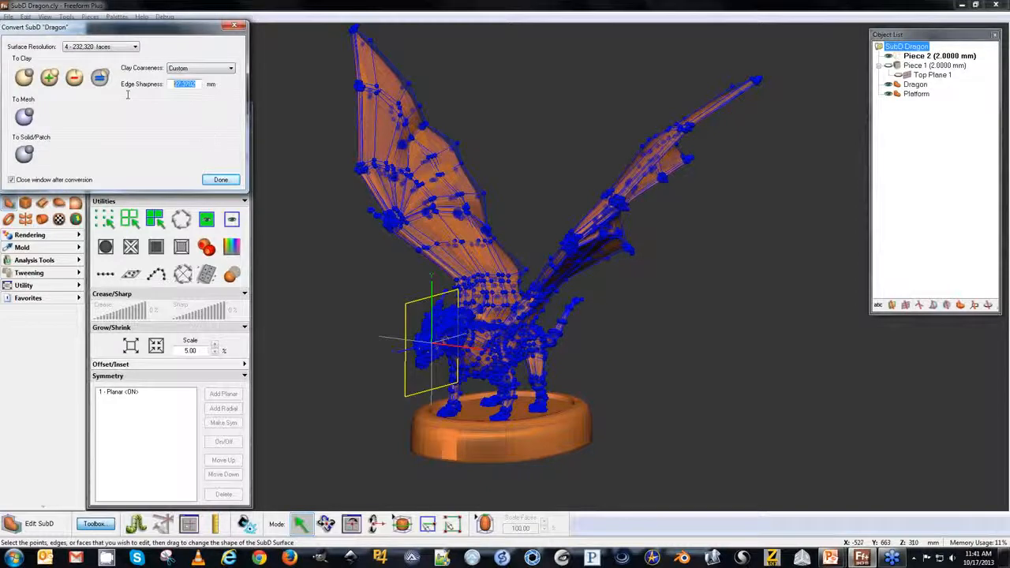
{"action": "left_click", "coordinate": [220, 181]}
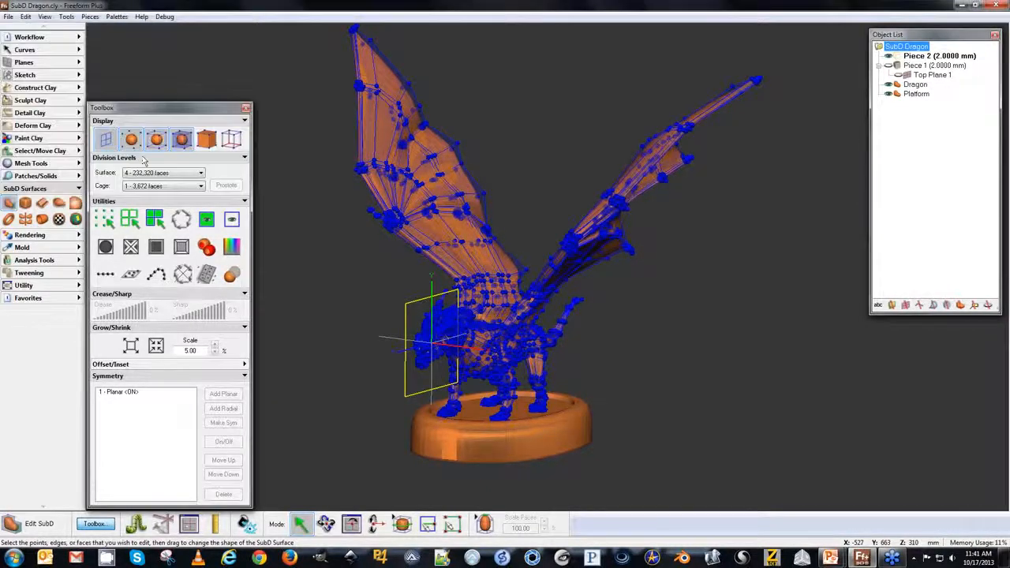
Convert the dragon SubD surface to clay with Custom clay coarseness.
{"action": "left_click", "coordinate": [890, 84]}
{"action": "left_click", "coordinate": [890, 84]}
{"action": "right_click", "coordinate": [905, 78]}
{"action": "left_click", "coordinate": [947, 97]}
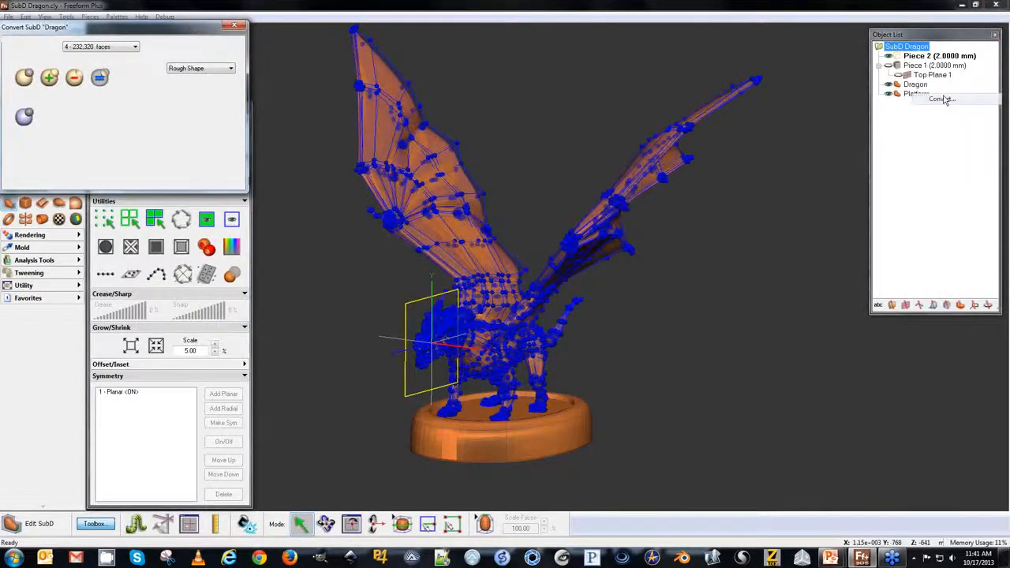
{"action": "left_click", "coordinate": [202, 70]}
{"action": "left_click", "coordinate": [195, 107]}
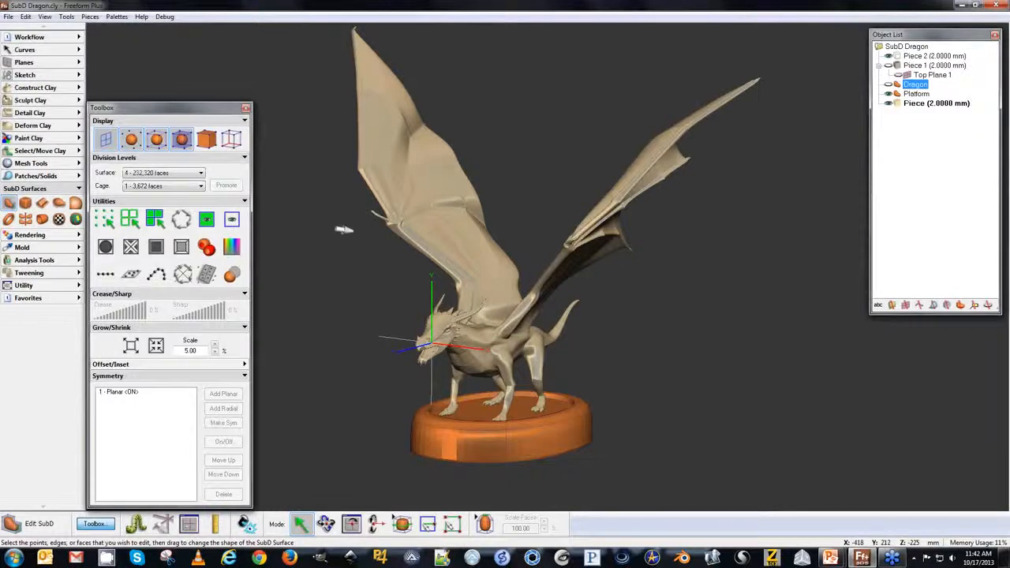
Inspect the converted clay dragon's head and body up close.
{"action": "key", "text": "space"}
{"action": "key", "text": "space"}
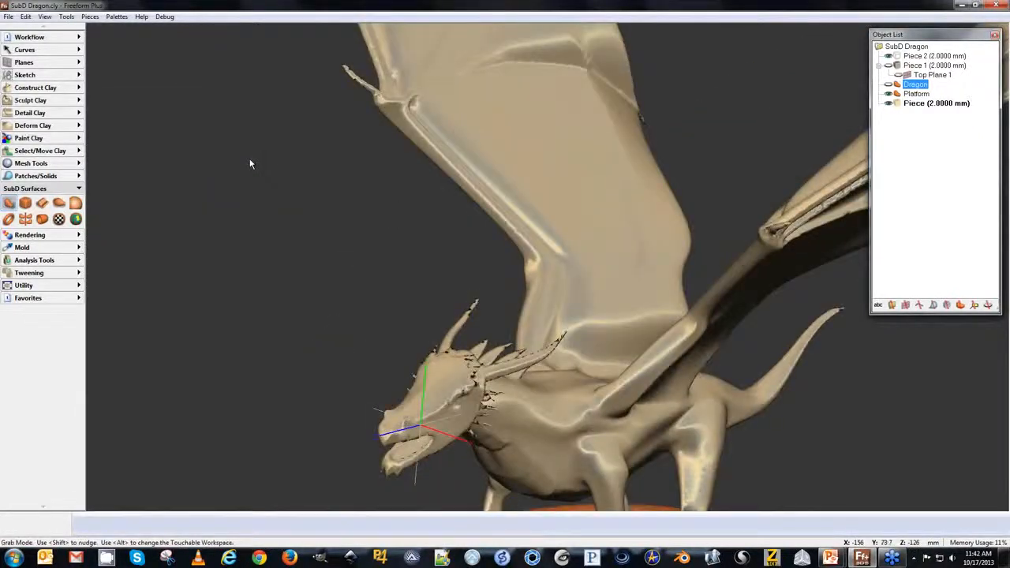
{"action": "key", "text": "space"}
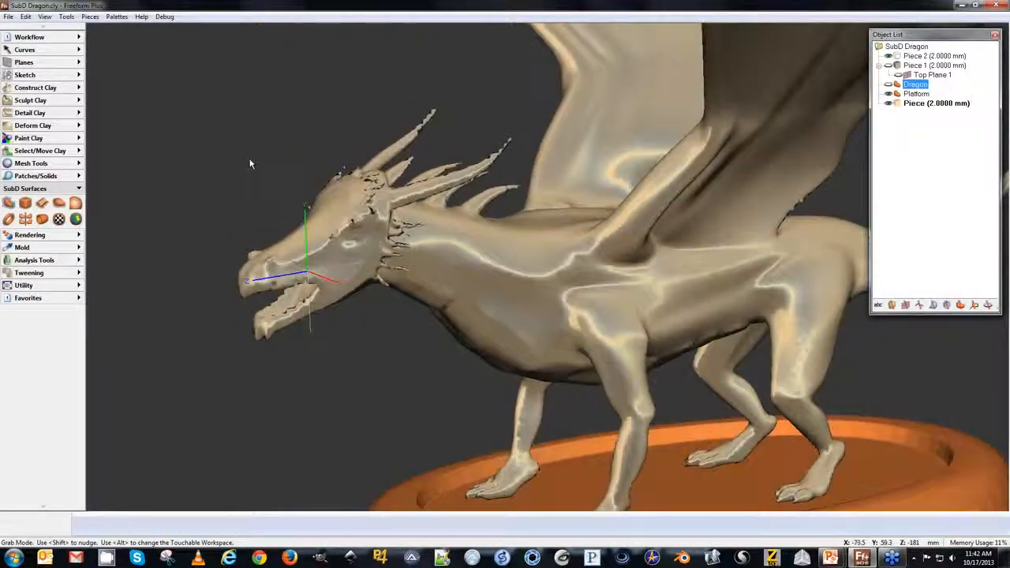
{"action": "key", "text": "space"}
{"action": "key", "text": "space"}
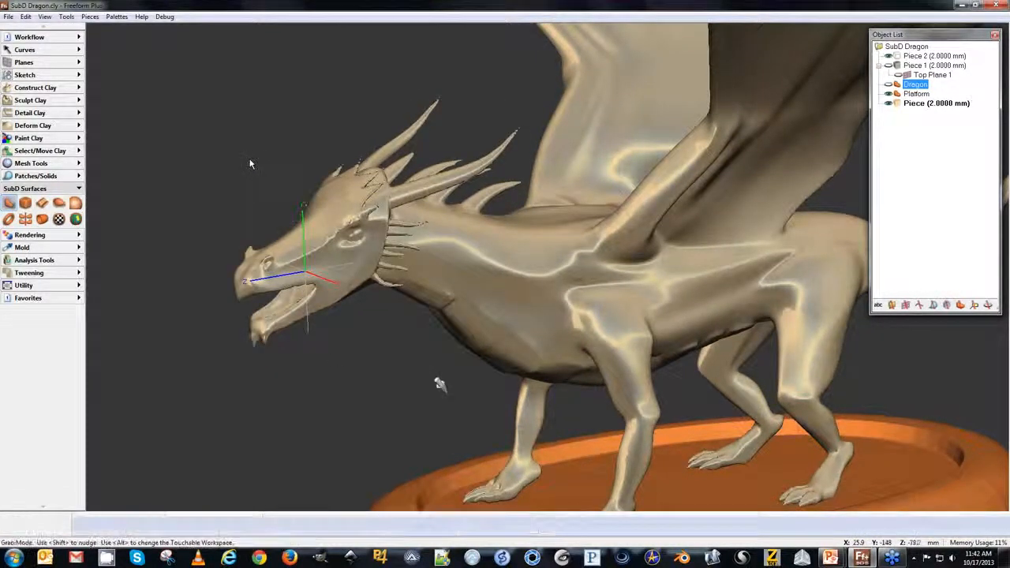
{"action": "key", "text": "space"}
{"action": "key", "text": "space"}
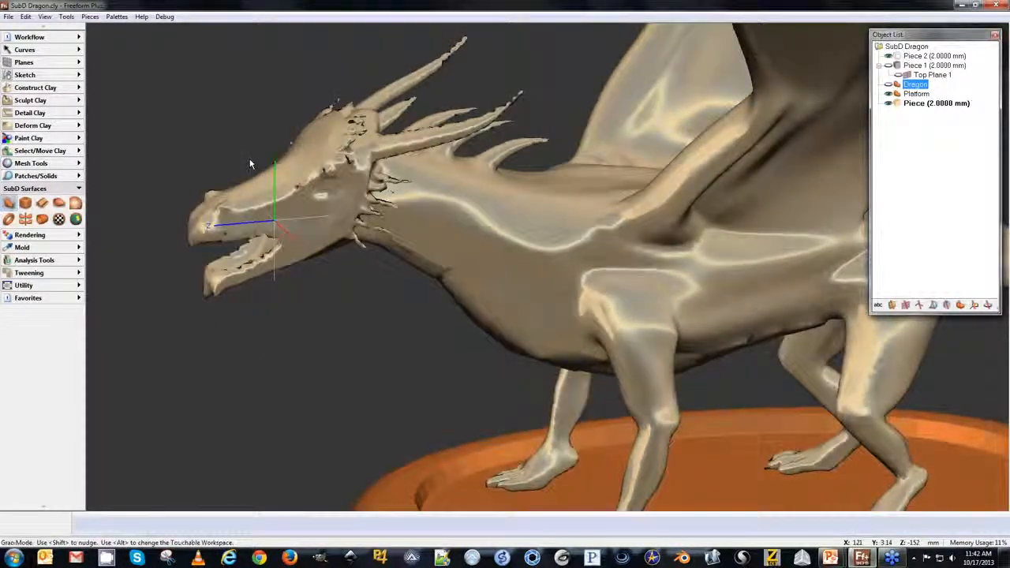
{"action": "key", "text": "space"}
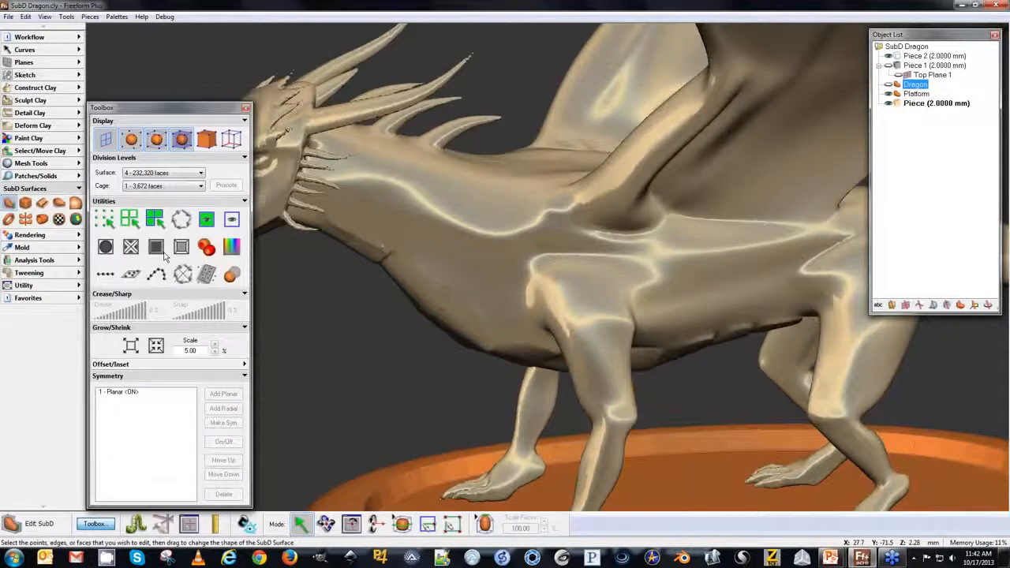
Select the Attract sculpt tool and toggle High Quality mesh shading.
{"action": "left_click", "coordinate": [19, 100]}
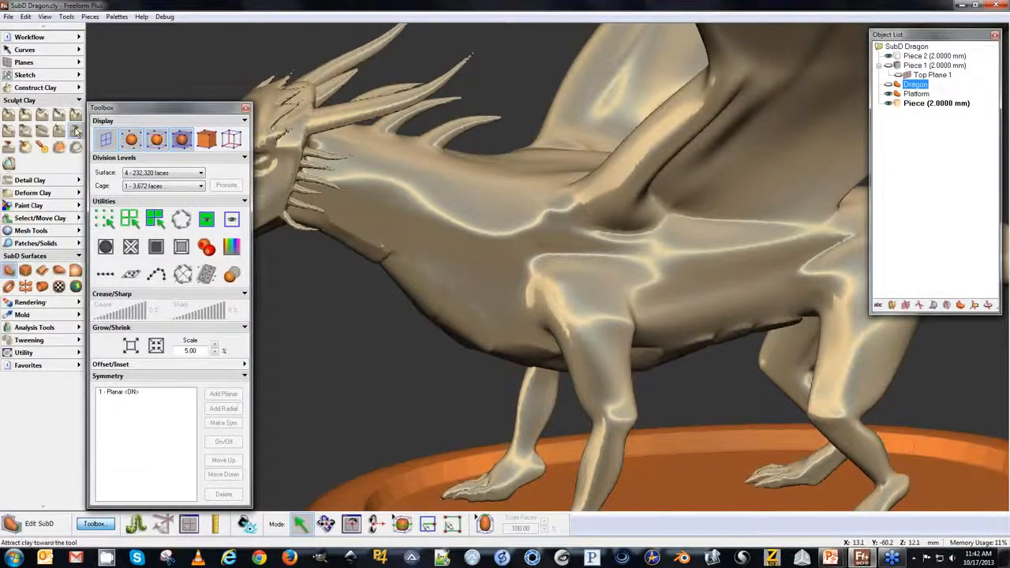
{"action": "left_click", "coordinate": [9, 131]}
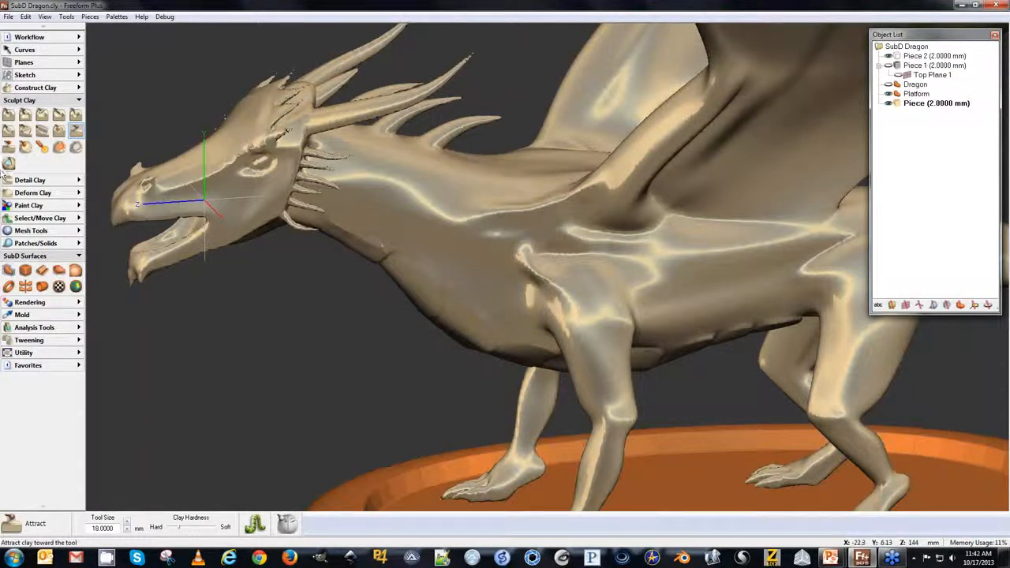
{"action": "left_click", "coordinate": [26, 17]}
{"action": "mouse_move", "coordinate": [41, 19]}
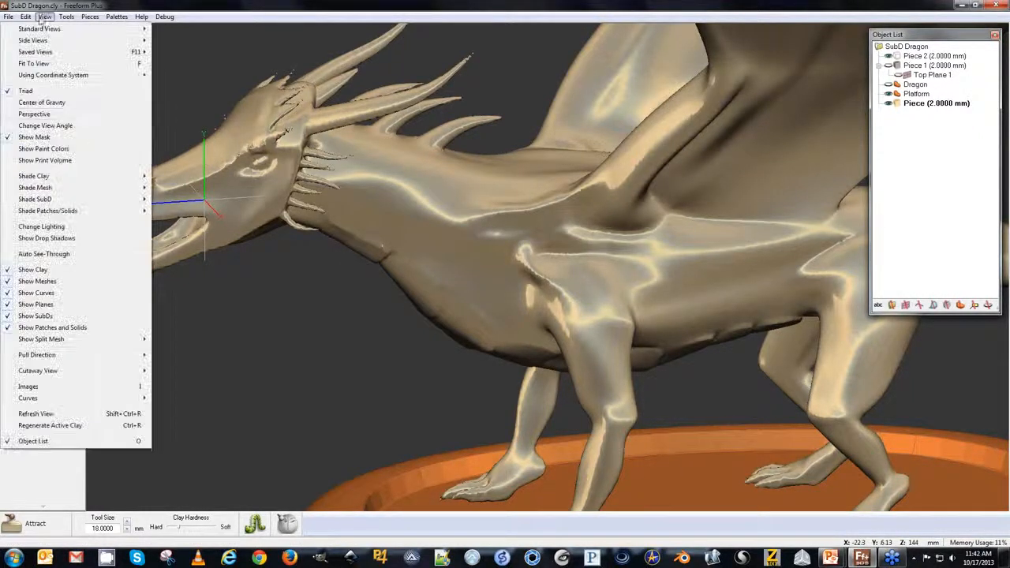
{"action": "mouse_move", "coordinate": [60, 187]}
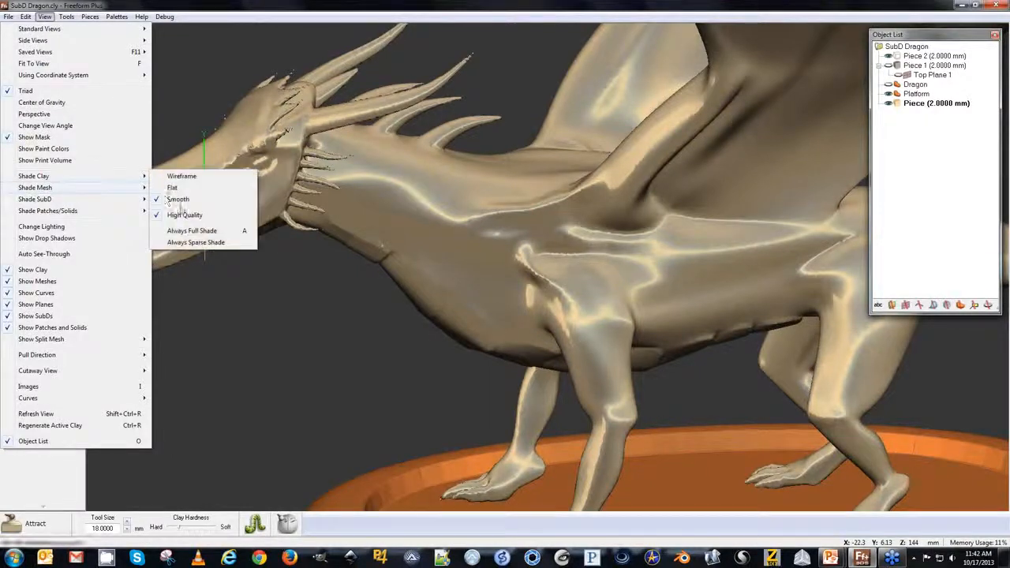
{"action": "left_click", "coordinate": [185, 215]}
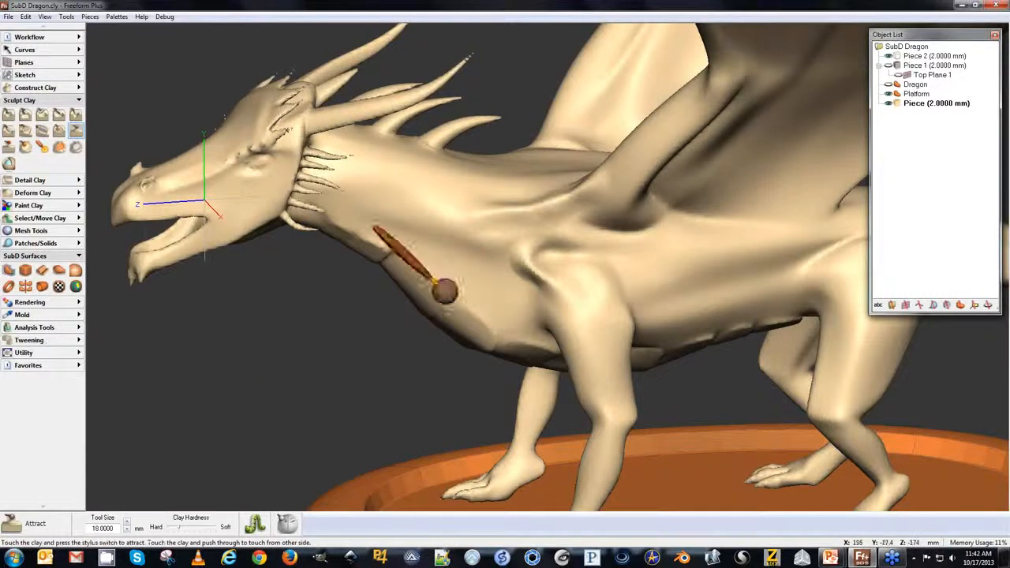
Attract clay on the dragon's shoulder with a short stroke.
{"action": "key", "text": "Escape"}
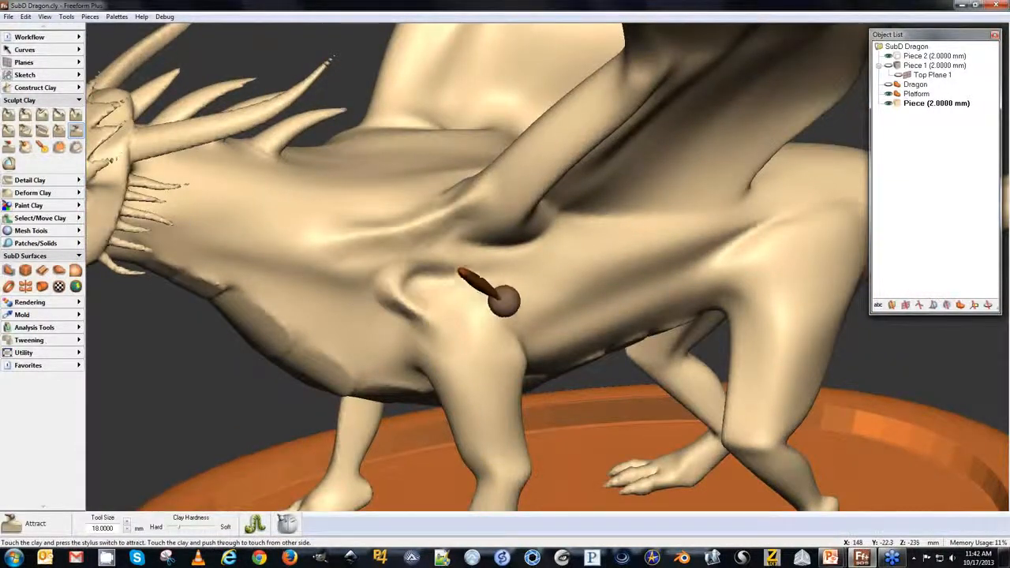
{"action": "mouse_move", "coordinate": [470, 296]}
{"action": "left_mouse_down"}
{"action": "mouse_move", "coordinate": [450, 293]}
{"action": "mouse_move", "coordinate": [470, 315]}
{"action": "left_mouse_up"}
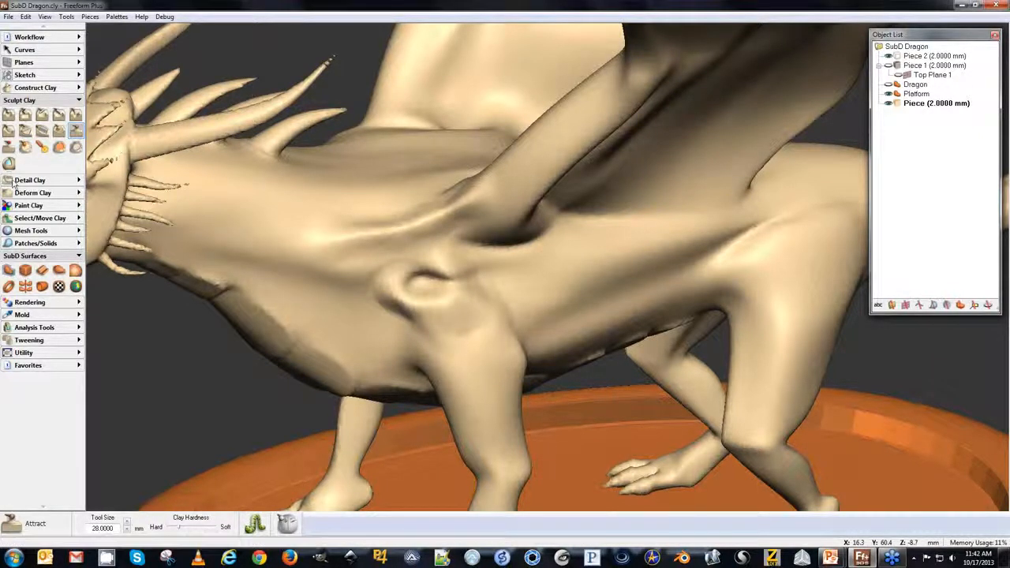
Tug the dragon's head outward with the Tug tool, enlarging its diameter to 412 mm.
{"action": "left_click", "coordinate": [13, 194]}
{"action": "left_click", "coordinate": [8, 207]}
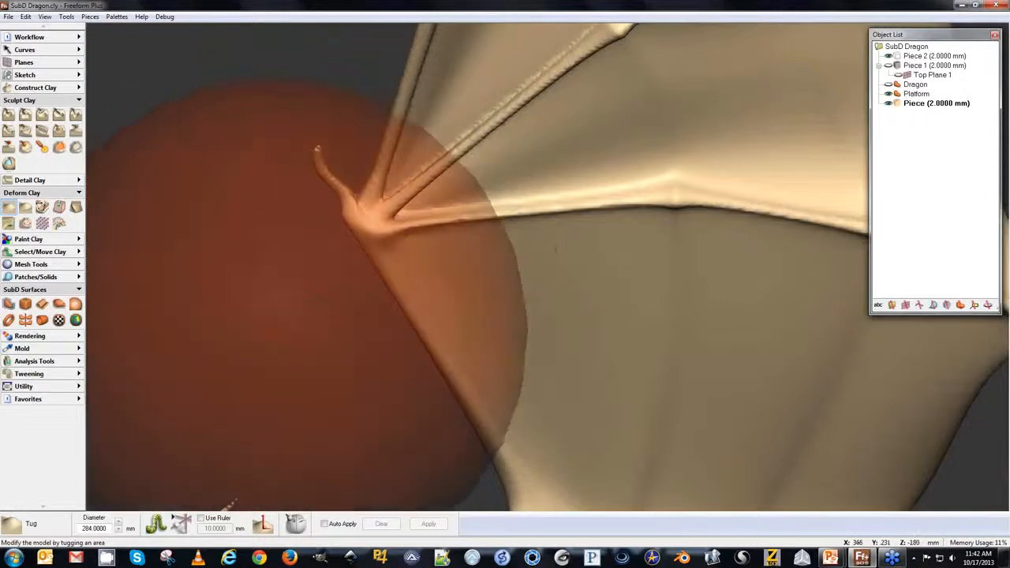
{"action": "middle_click_drag", "start_coordinate": [284, 316], "coordinate": [360, 95]}
{"action": "middle_click_drag", "start_coordinate": [220, 393], "coordinate": [292, 349]}
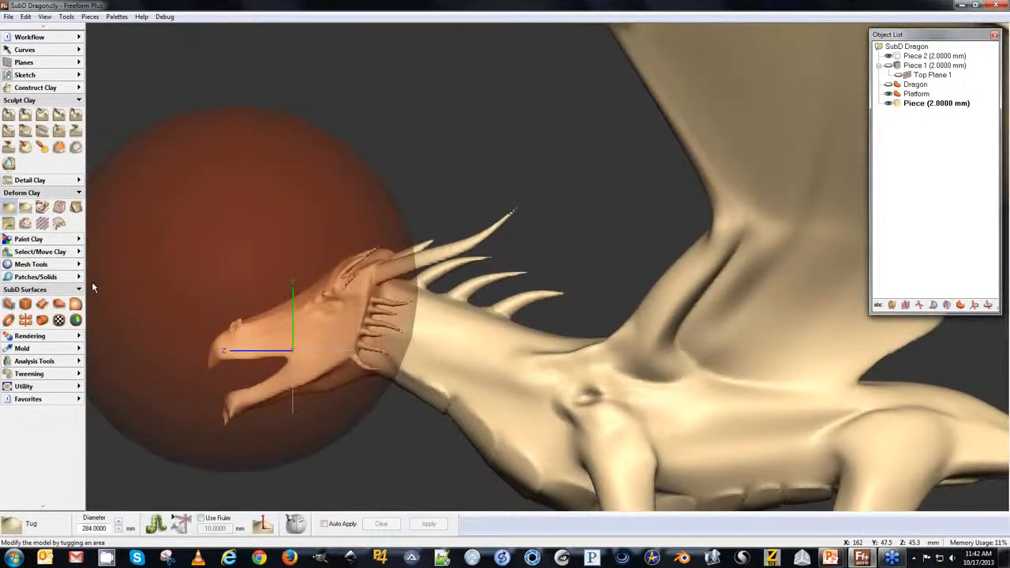
{"action": "key", "text": "plus"}
{"action": "left_click_drag", "start_coordinate": [289, 349], "coordinate": [293, 353]}
{"action": "key", "text": "plus"}
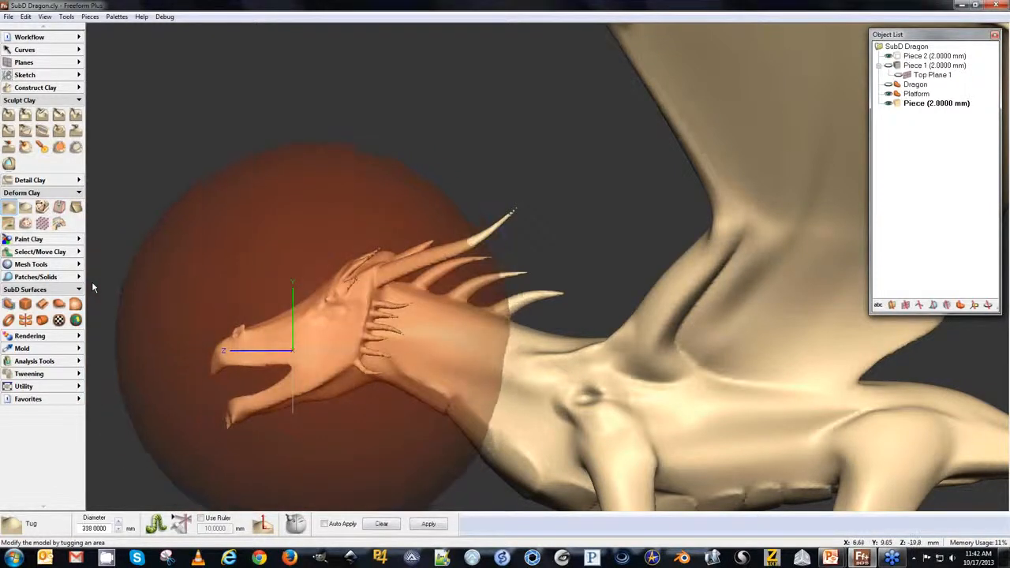
{"action": "key", "text": "plus"}
{"action": "left_click_drag", "start_coordinate": [312, 346], "coordinate": [326, 346]}
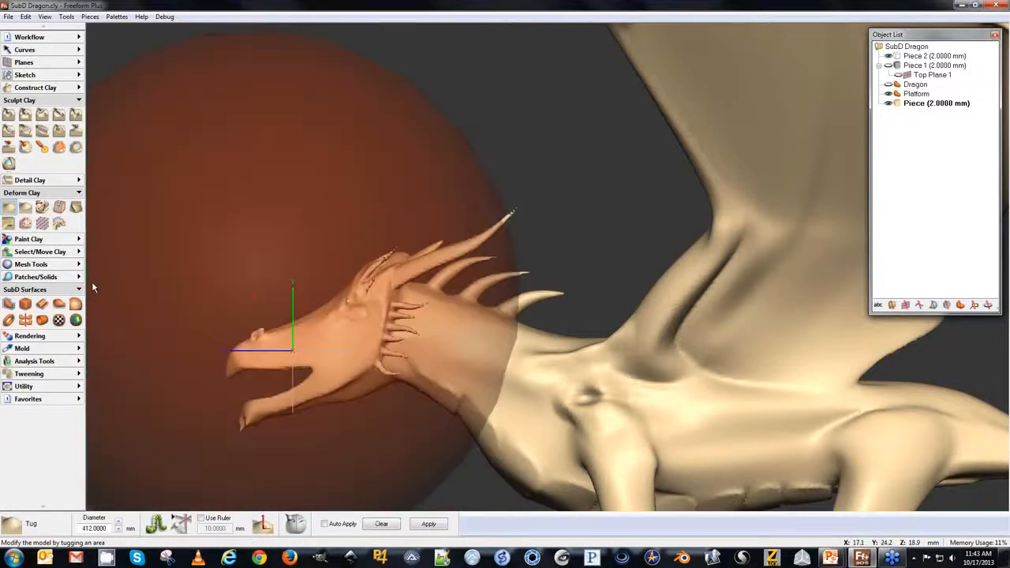
{"action": "key", "text": "space"}
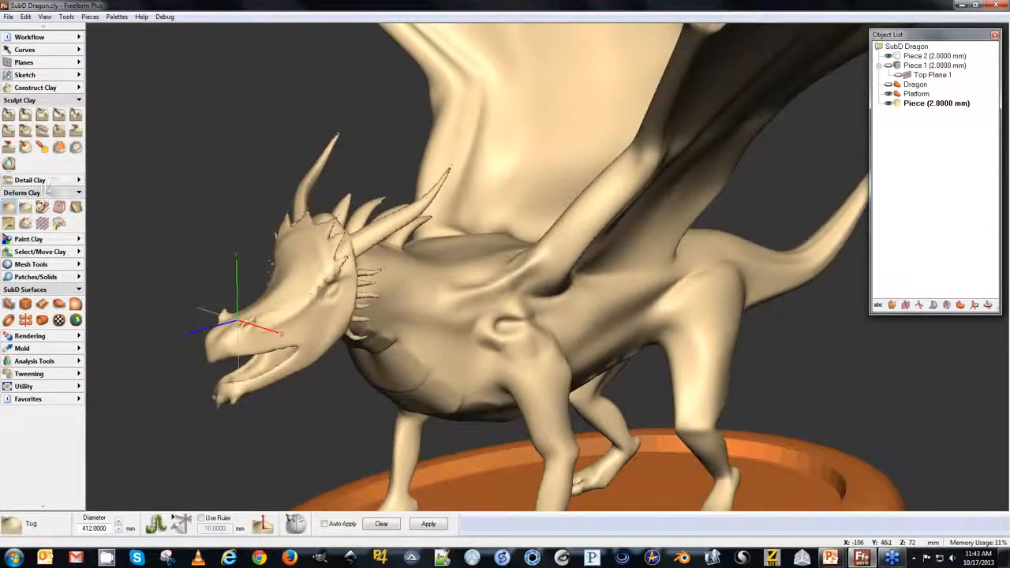
Choose the Emboss Area tool and load Scales A-1.jpg as its custom pattern.
{"action": "left_click", "coordinate": [37, 182]}
{"action": "left_click", "coordinate": [76, 195]}
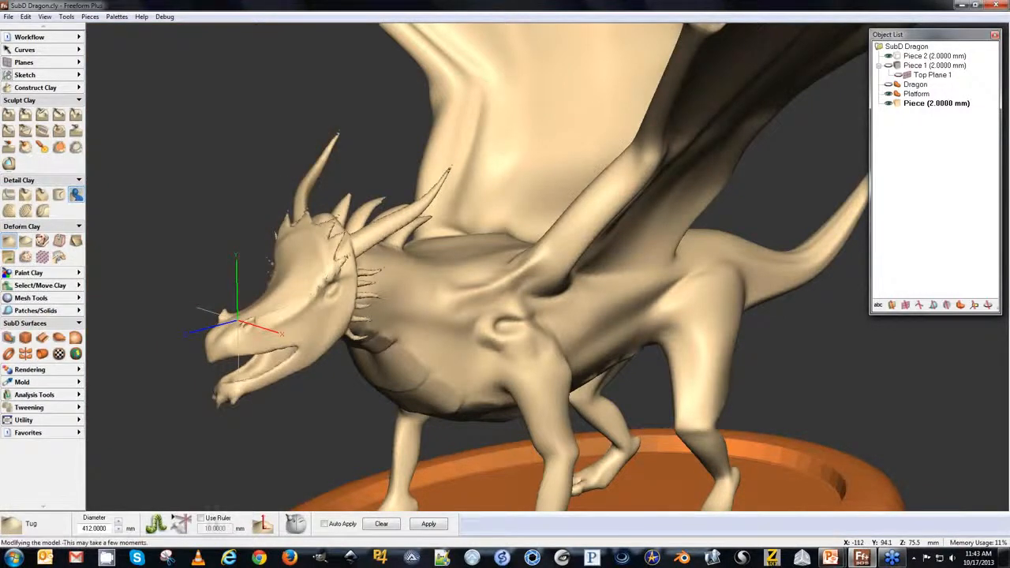
{"action": "left_click", "coordinate": [383, 524]}
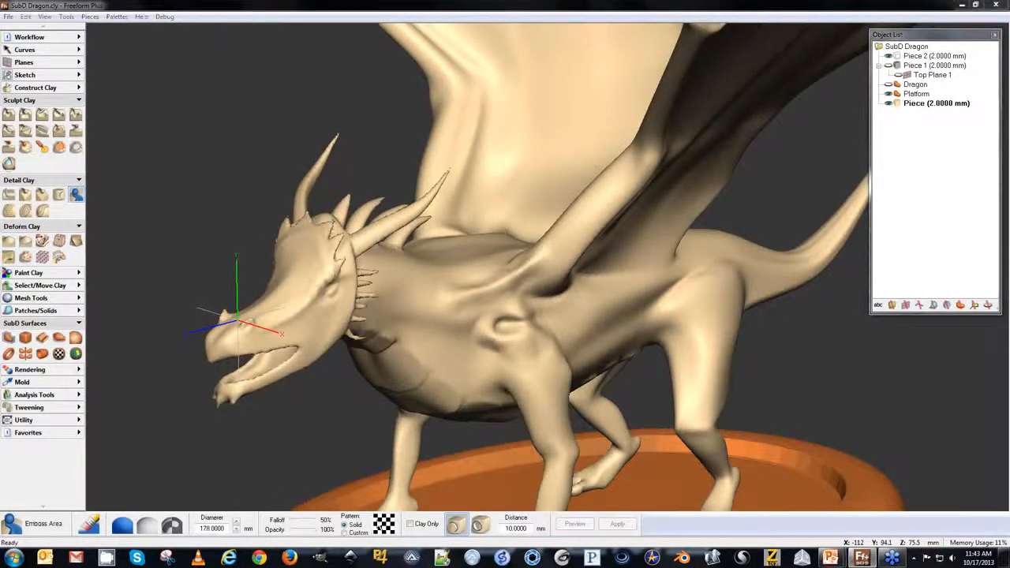
{"action": "left_click", "coordinate": [537, 308]}
{"action": "key", "text": "s"}
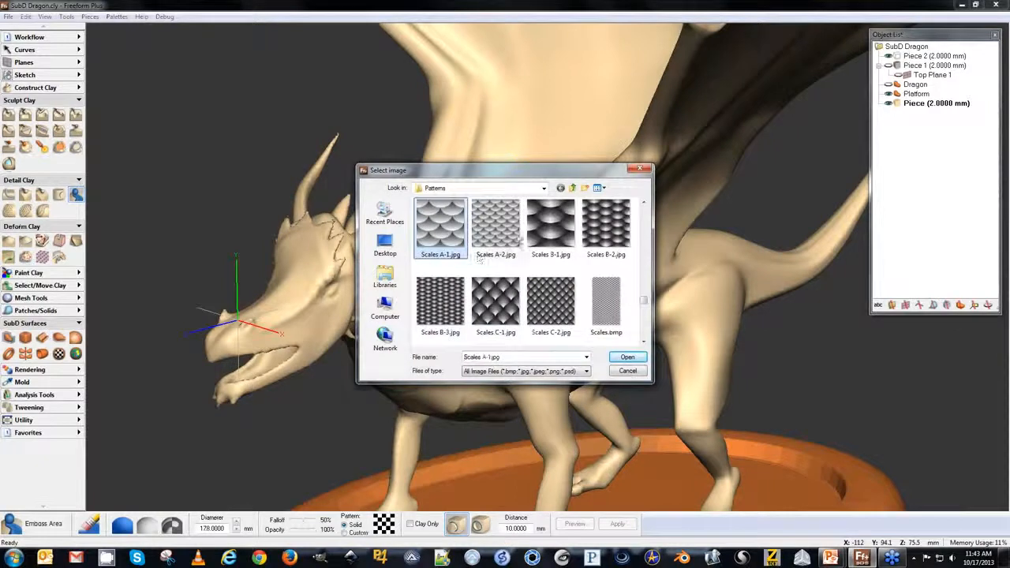
{"action": "left_click", "coordinate": [627, 356]}
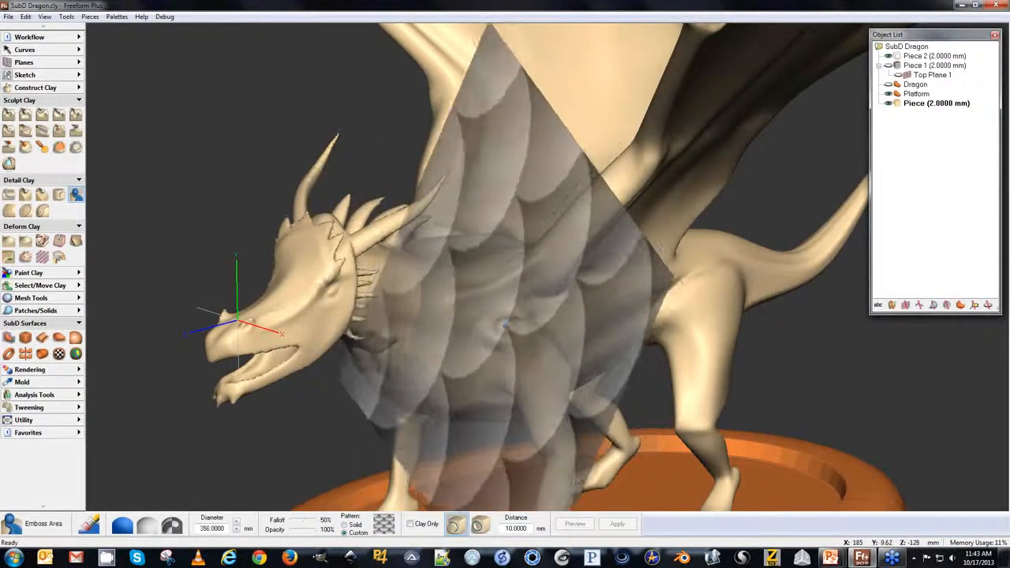
Set the emboss diameter to 60 mm and paint the scale pattern over the dragon's chest and shoulder.
{"action": "key", "text": "minus"}
{"action": "key", "text": "minus"}
{"action": "key", "text": "minus"}
{"action": "key", "text": "minus"}
{"action": "key", "text": "minus"}
{"action": "key", "text": "minus"}
{"action": "key", "text": "minus"}
{"action": "key", "text": "minus"}
{"action": "key", "text": "minus"}
{"action": "key", "text": "minus"}
{"action": "key", "text": "plus"}
{"action": "key", "text": "plus"}
{"action": "key", "text": "plus"}
{"action": "key", "text": "plus"}
{"action": "key", "text": "plus"}
{"action": "key", "text": "plus"}
{"action": "key", "text": "plus"}
{"action": "key", "text": "plus"}
{"action": "key", "text": "plus"}
{"action": "key", "text": "plus"}
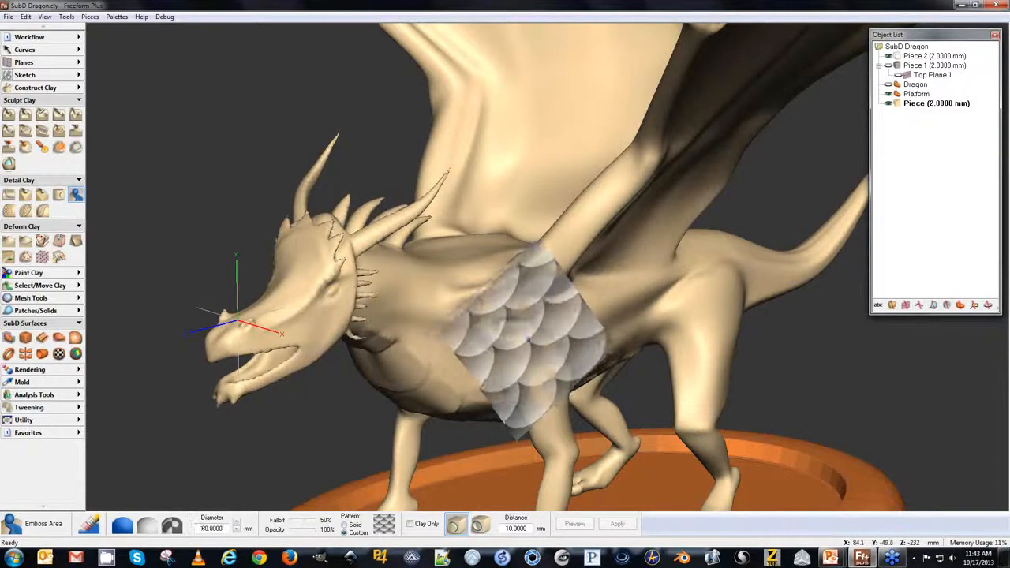
{"action": "left_click_drag", "start_coordinate": [397, 298], "coordinate": [448, 338]}
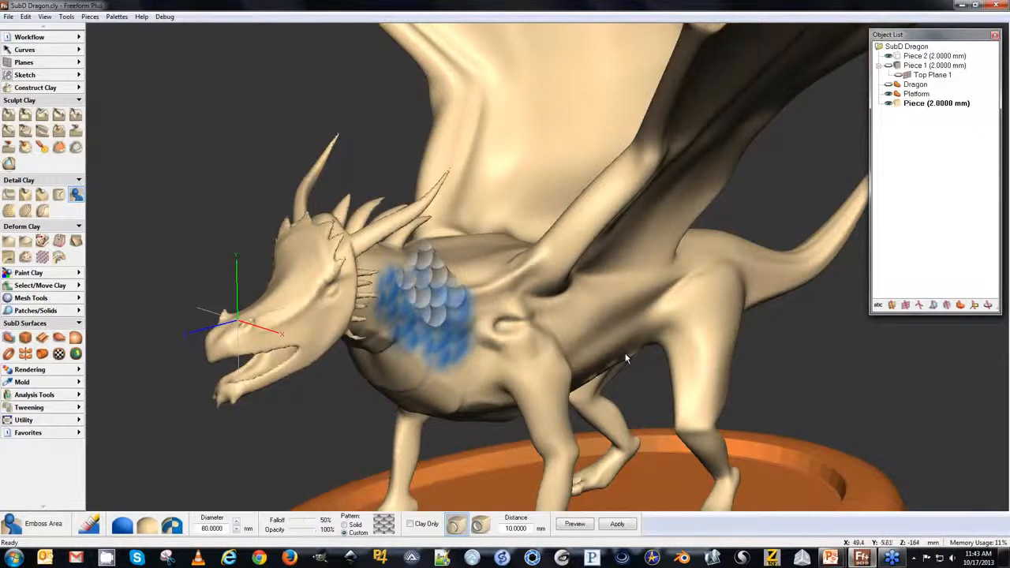
{"action": "left_click_drag", "start_coordinate": [467, 348], "coordinate": [476, 360]}
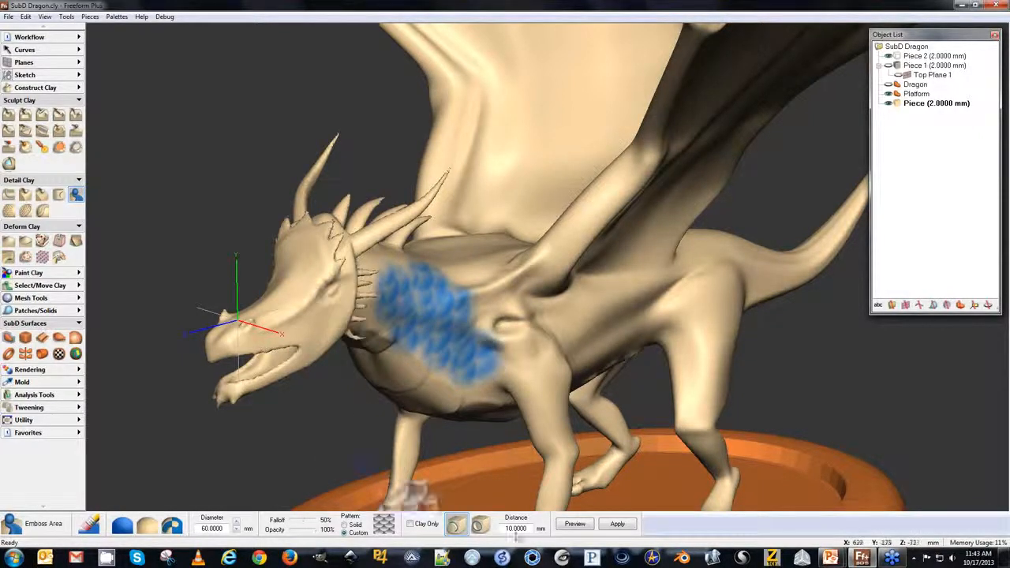
Preview the embossed scales, set the emboss distance to 2 mm, and apply it.
{"action": "left_click", "coordinate": [573, 524]}
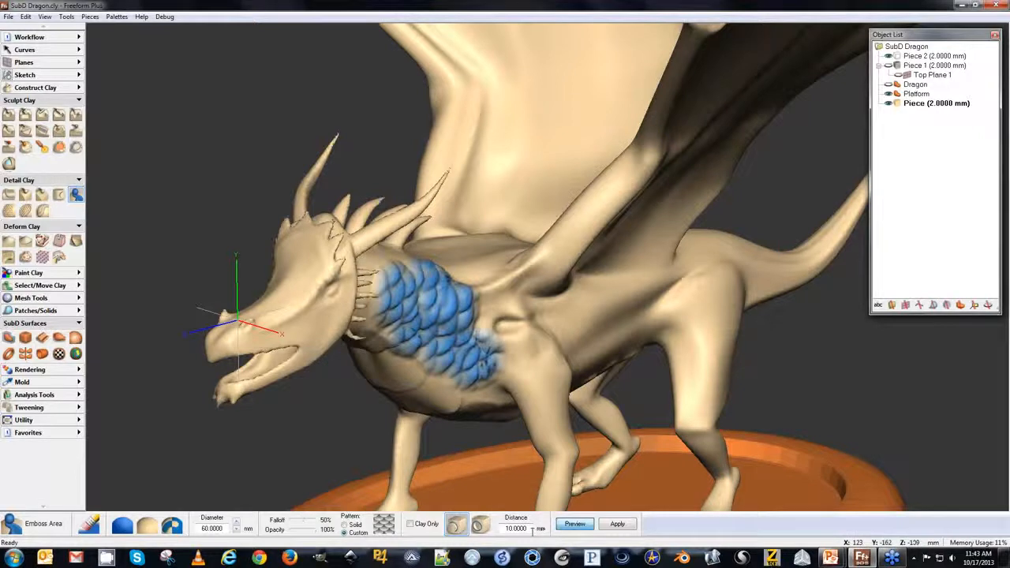
{"action": "type", "text": "2"}
{"action": "key", "text": "Return"}
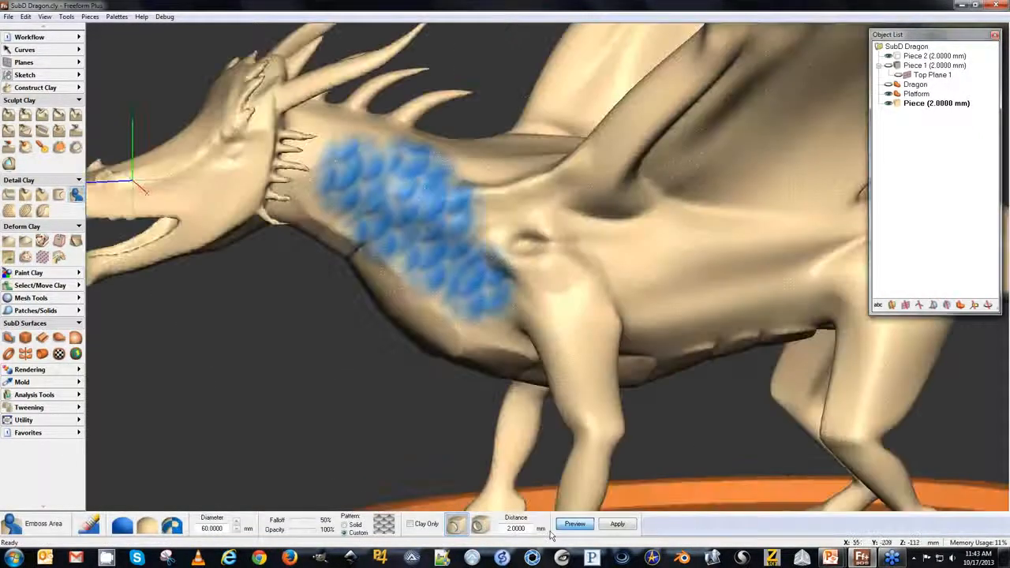
{"action": "left_click", "coordinate": [617, 524]}
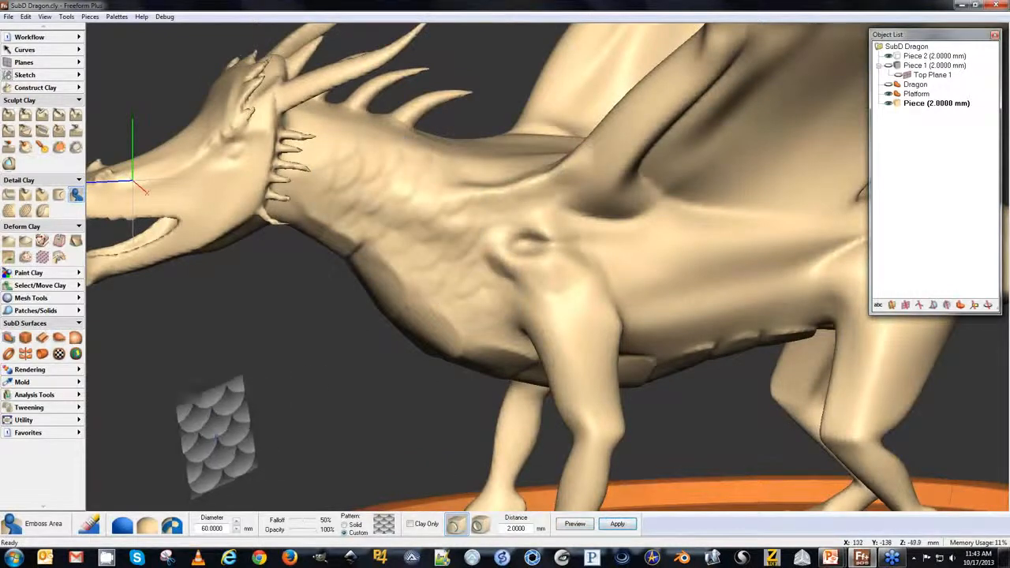
Review the whole dragon model on its platform from several angles.
{"action": "key", "text": "space"}
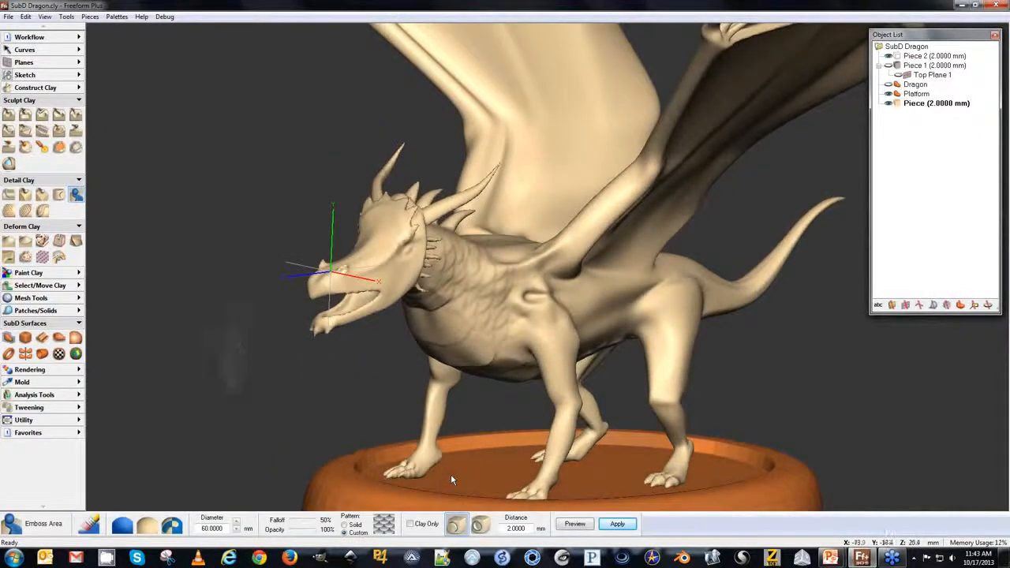
{"action": "key", "text": "space"}
{"action": "key", "text": "space"}
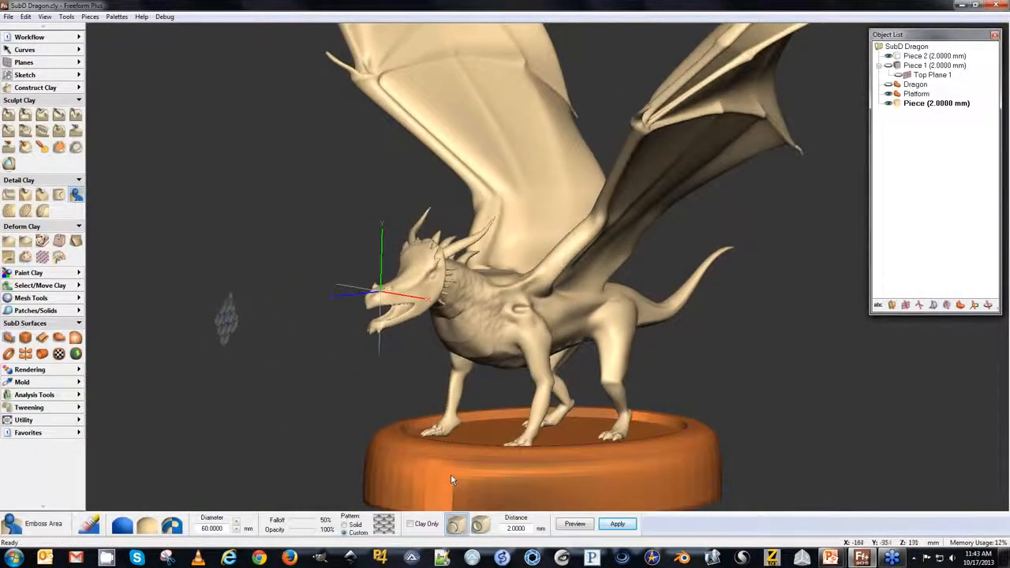
{"action": "key", "text": "space"}
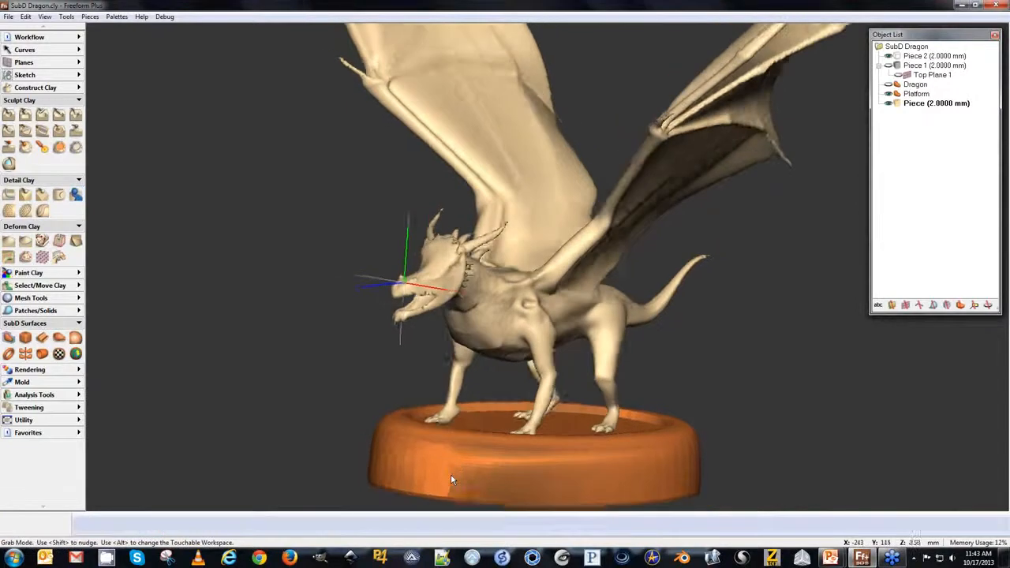
{"action": "key", "text": "space"}
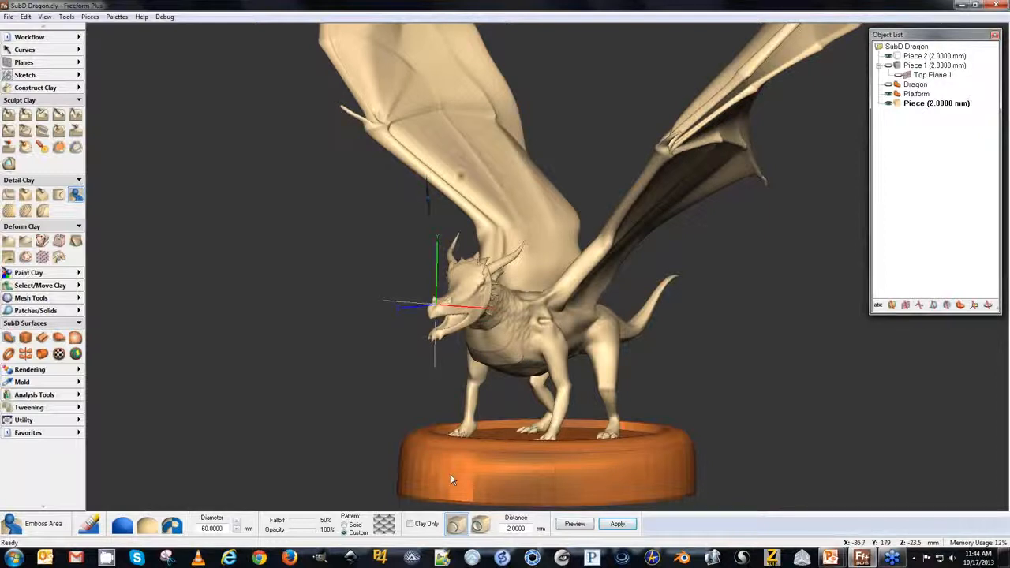
{"action": "key", "text": "d"}
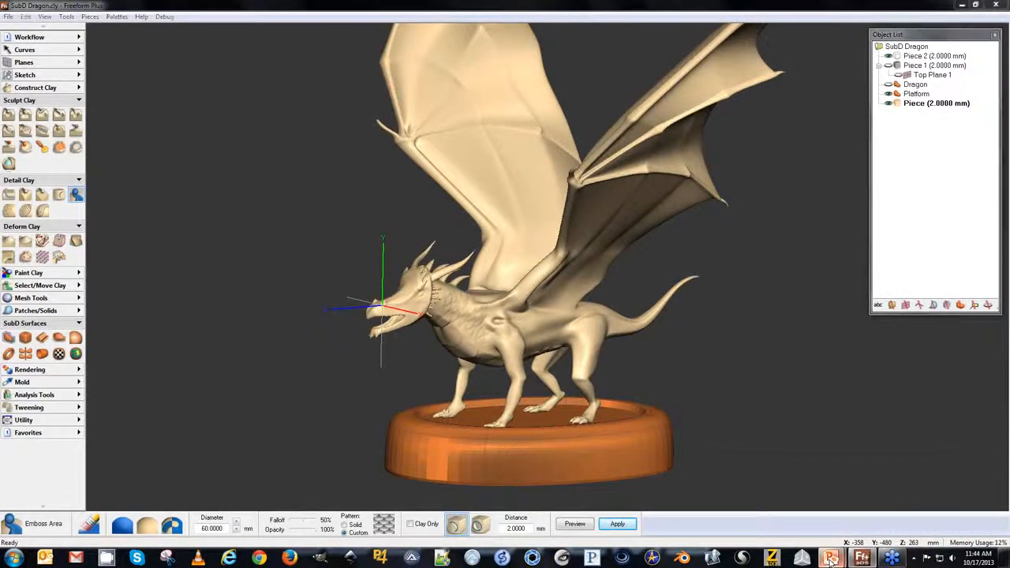
Switch to the PowerPoint slide show and advance to the Examples slide.
{"action": "mouse_move", "coordinate": [825, 559]}
{"action": "mouse_move", "coordinate": [867, 509]}
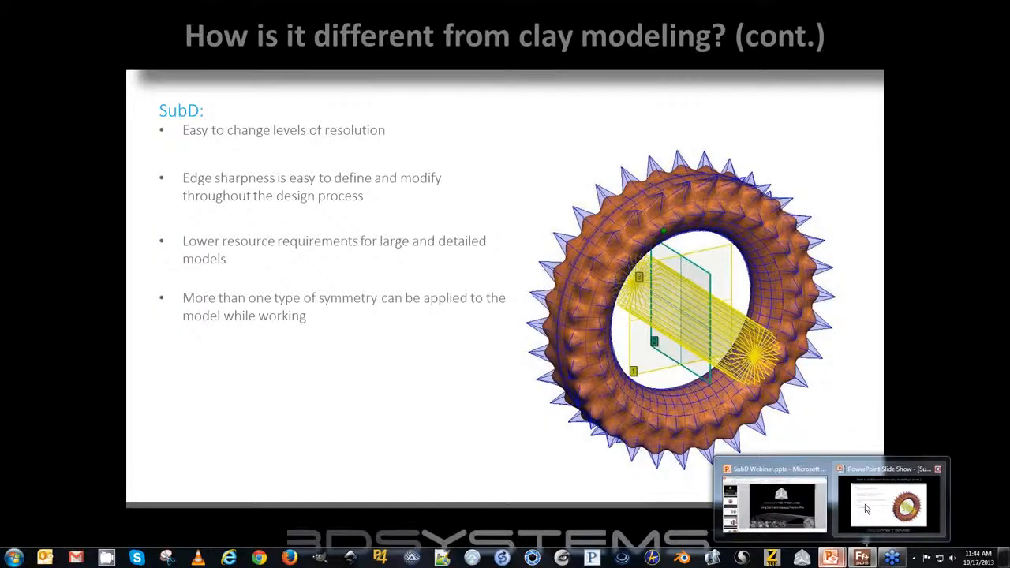
{"action": "mouse_move", "coordinate": [732, 468]}
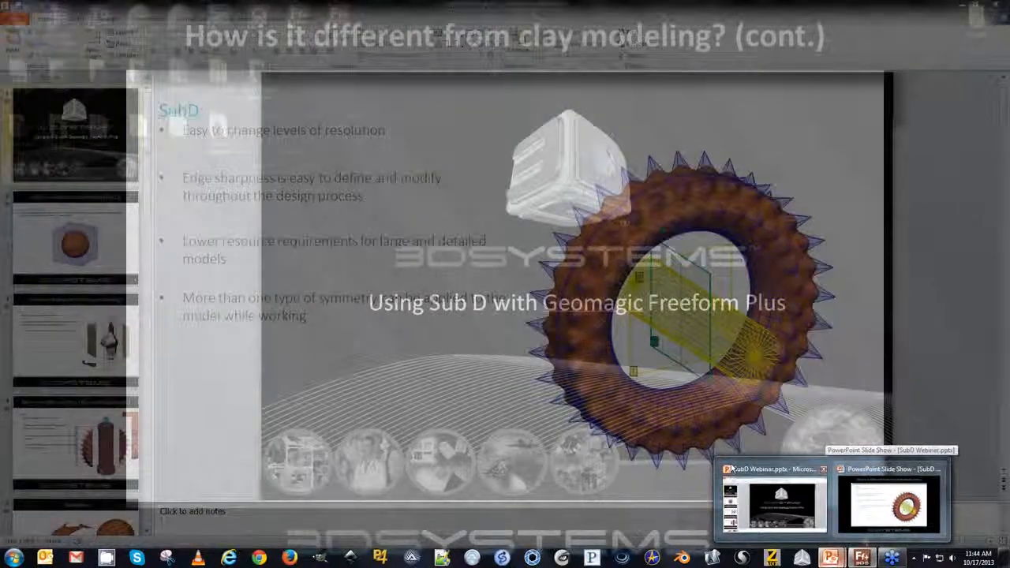
{"action": "left_click", "coordinate": [732, 468]}
{"action": "left_click", "coordinate": [960, 6]}
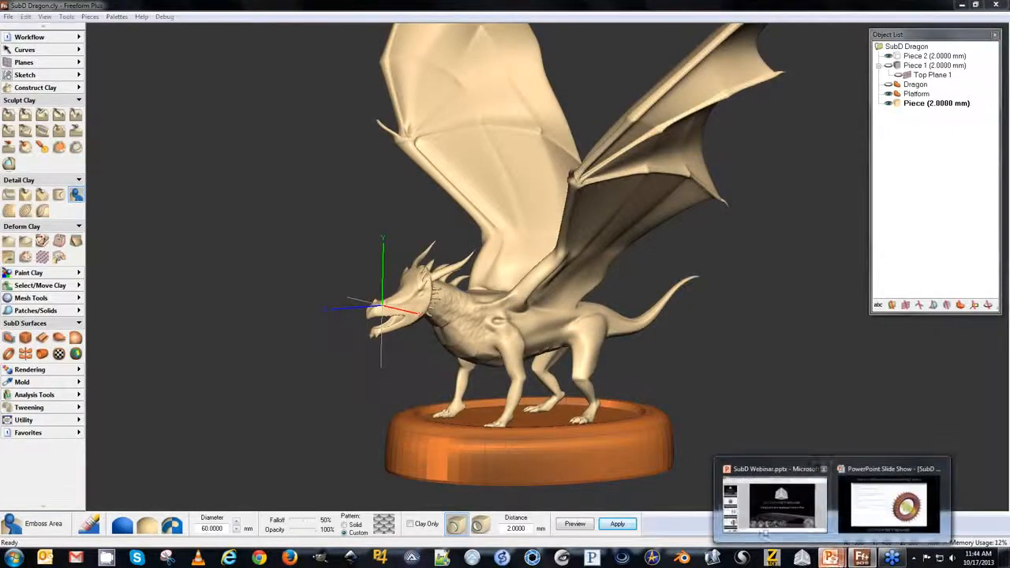
{"action": "left_click", "coordinate": [873, 498]}
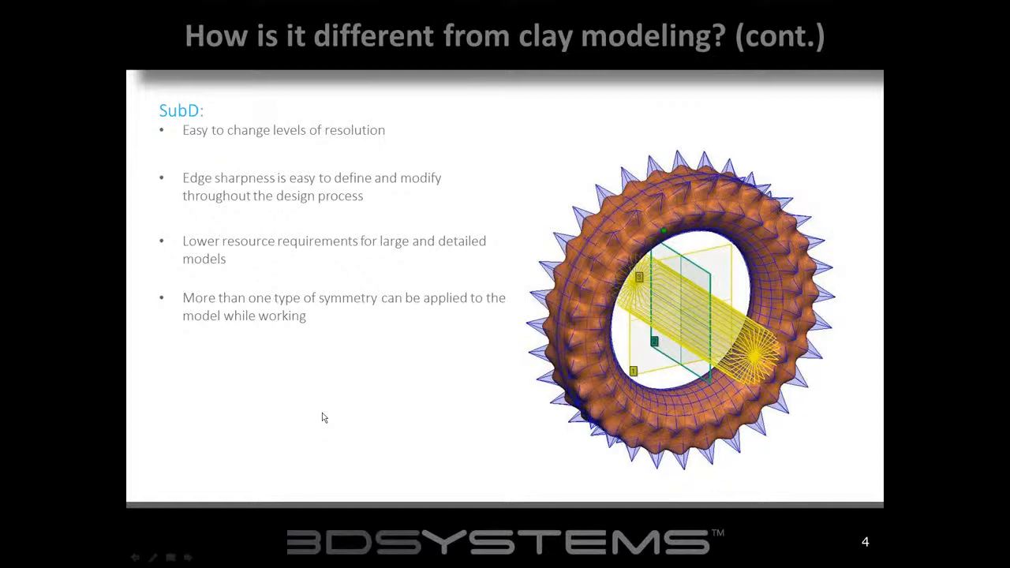
{"action": "left_click", "coordinate": [418, 291]}
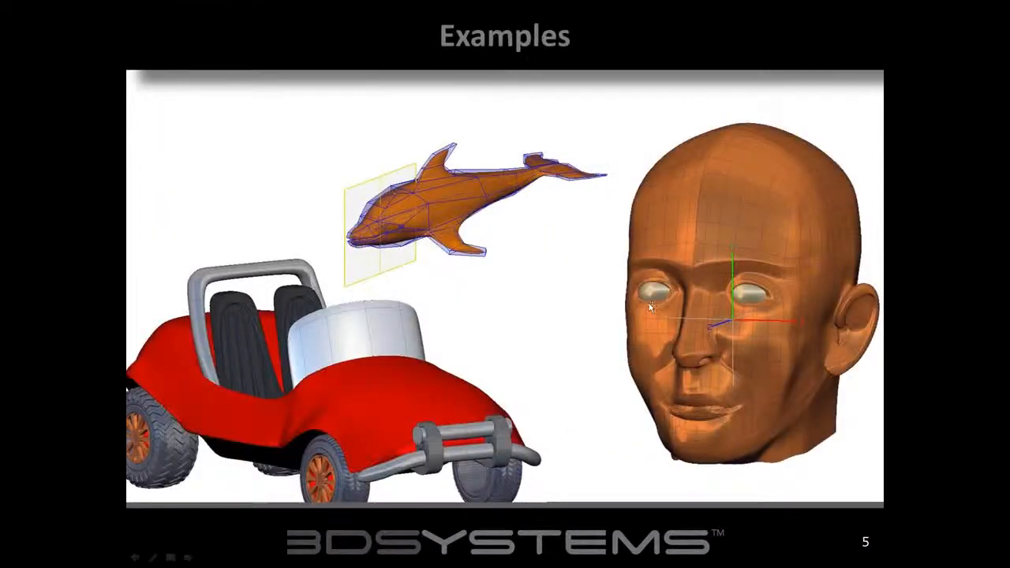
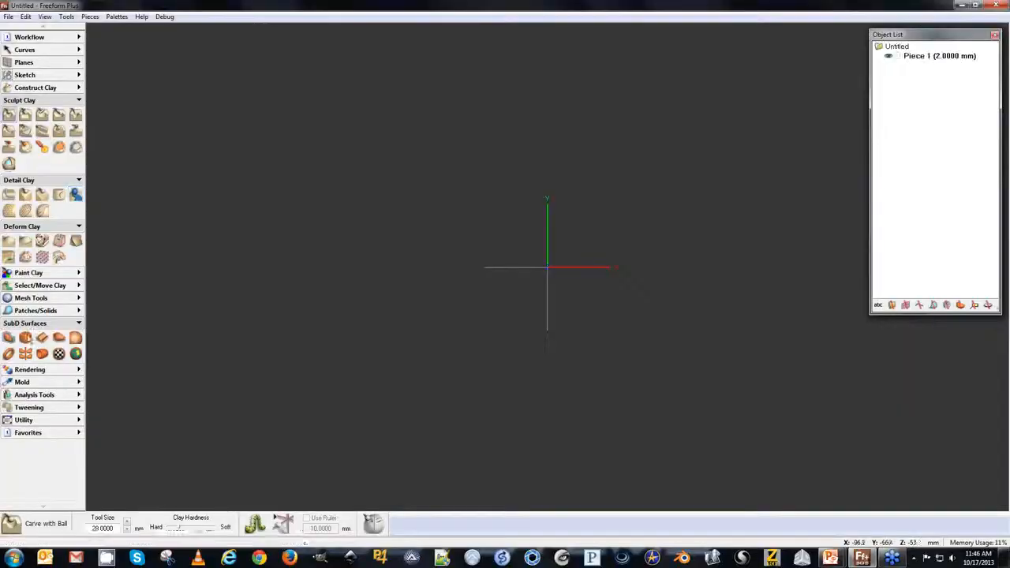
Create a new SubD cube and start editing its cage.
{"action": "left_click", "coordinate": [25, 337]}
{"action": "left_click", "coordinate": [95, 524]}
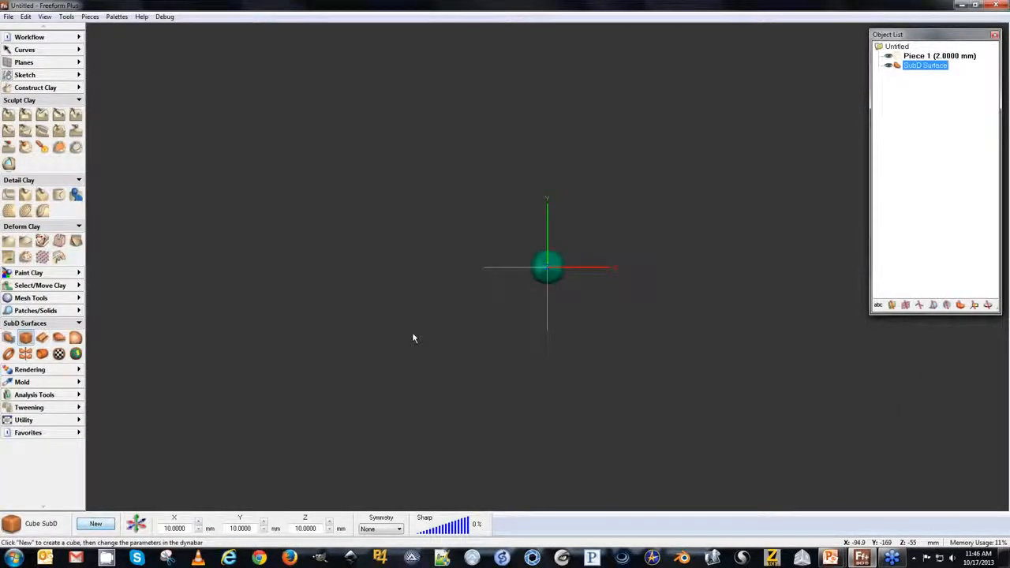
{"action": "middle_click_drag", "start_coordinate": [421, 346], "coordinate": [279, 255]}
{"action": "left_click", "coordinate": [9, 337]}
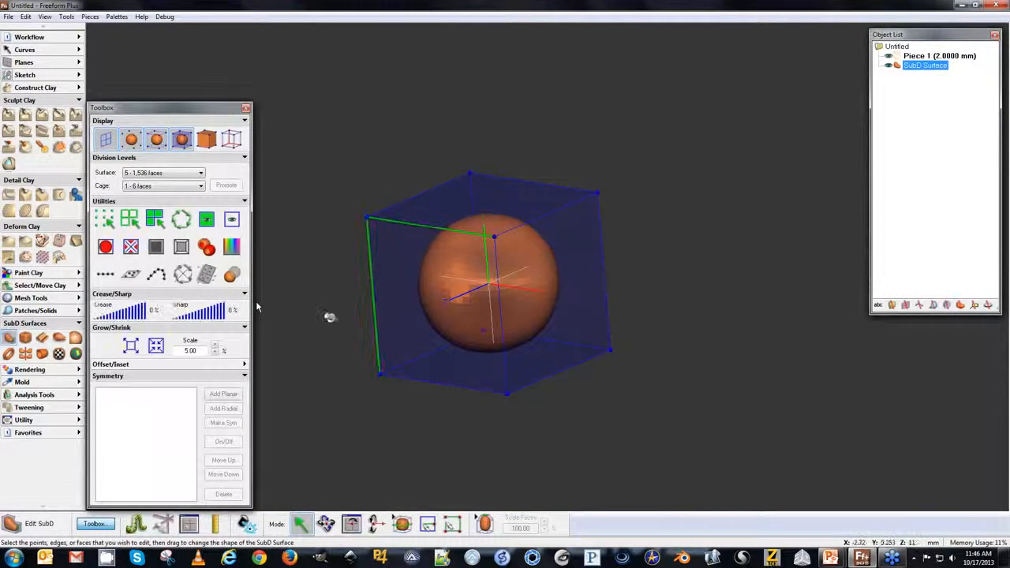
Give the selected cage edge 100% crease with 0% sharpness.
{"action": "left_click_drag", "start_coordinate": [195, 318], "coordinate": [232, 313]}
{"action": "middle_click_drag", "start_coordinate": [264, 292], "coordinate": [394, 188]}
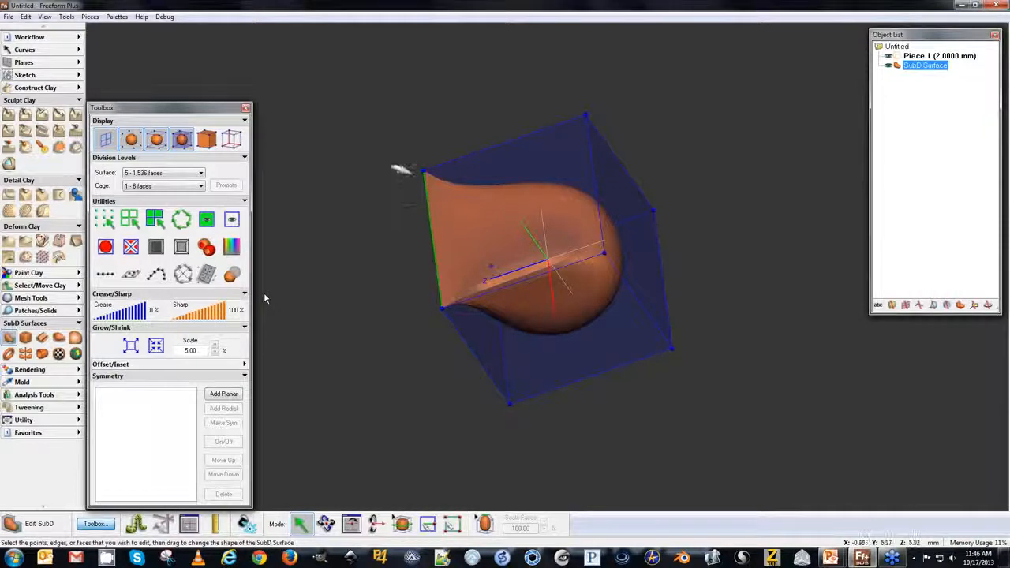
{"action": "left_click", "coordinate": [220, 310]}
{"action": "left_click_drag", "start_coordinate": [219, 310], "coordinate": [158, 311]}
Inspect the creased SubD cube from several angles.
{"action": "key", "text": "space"}
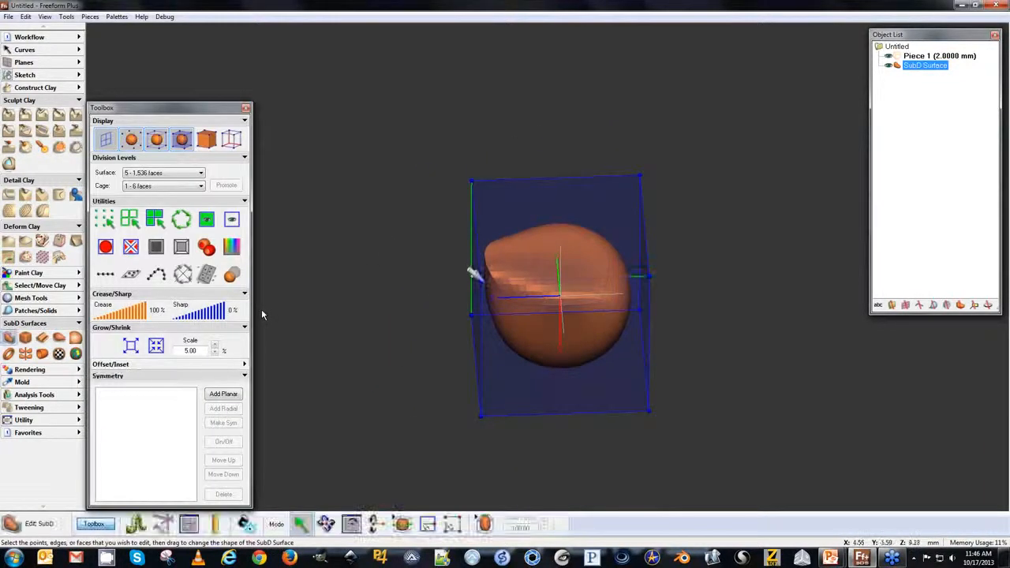
{"action": "key", "text": "space"}
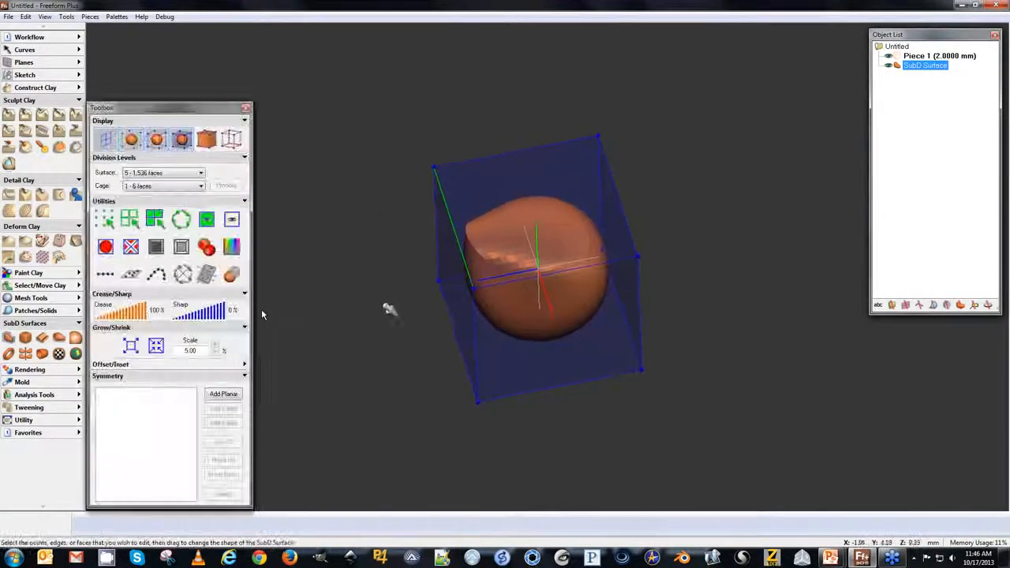
{"action": "key", "text": "space"}
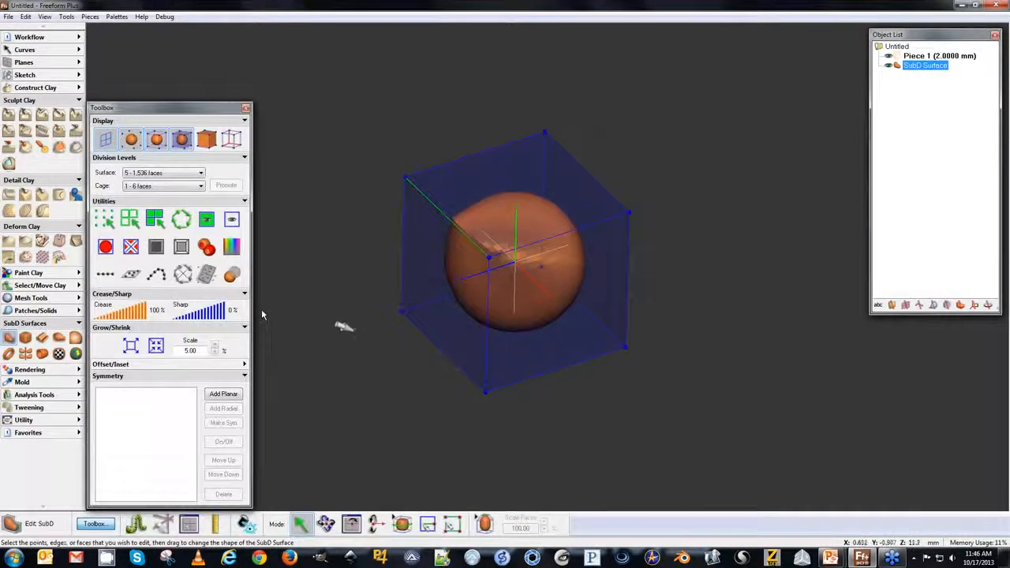
{"action": "key", "text": "space"}
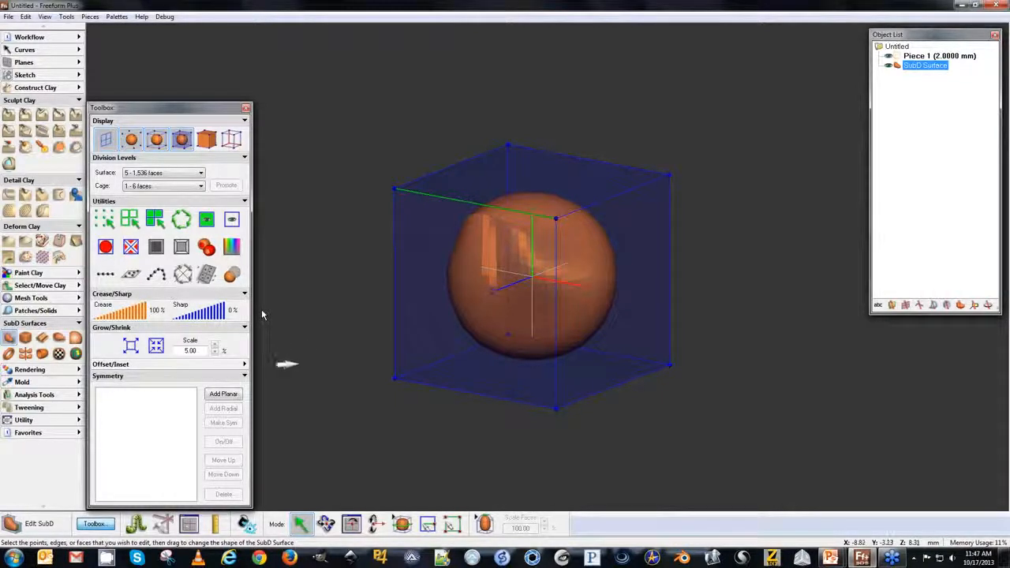
{"action": "key", "text": "space"}
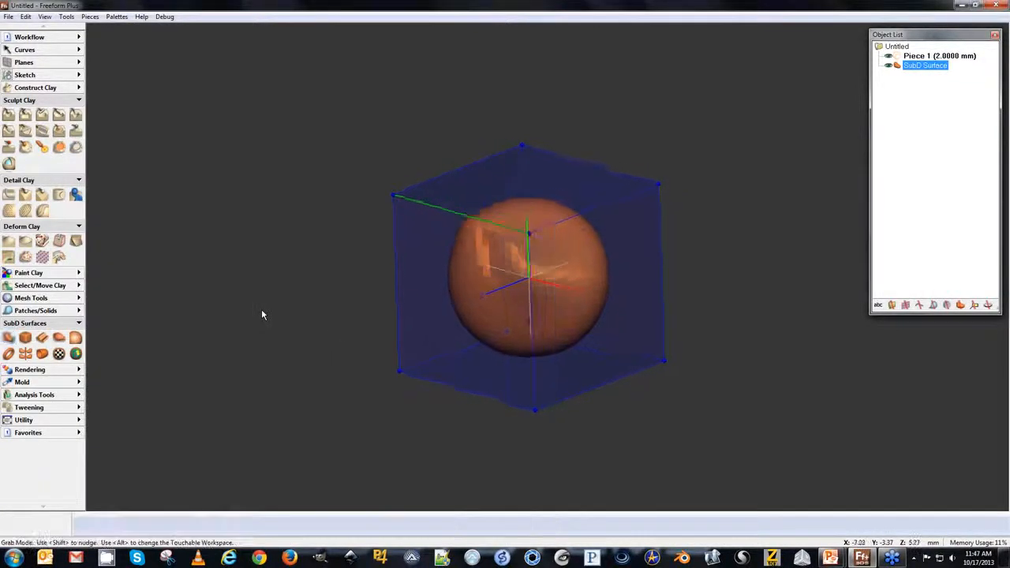
{"action": "key", "text": "space"}
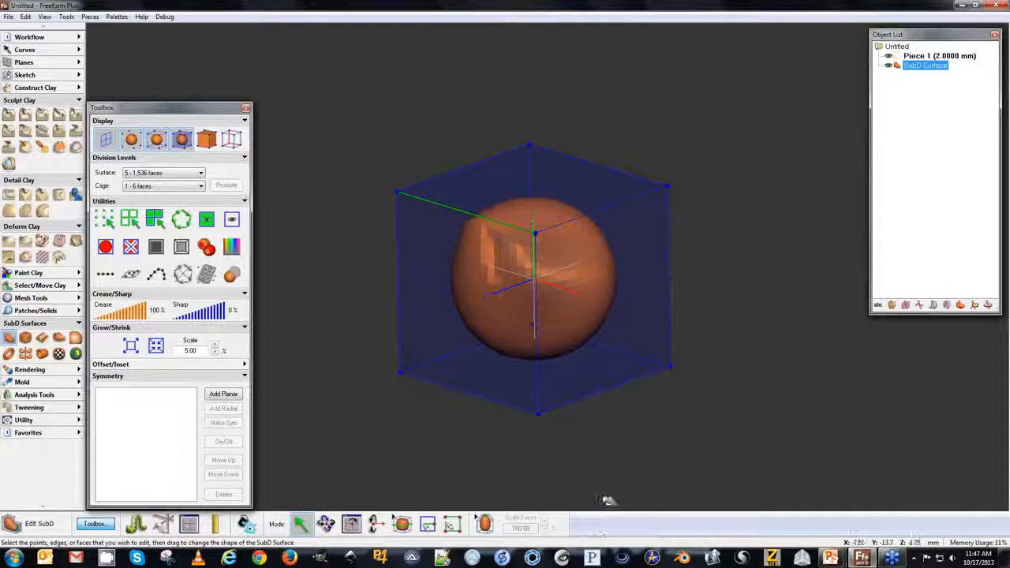
Switch to Extrude mode and select the cage's right side face.
{"action": "left_click", "coordinate": [119, 364]}
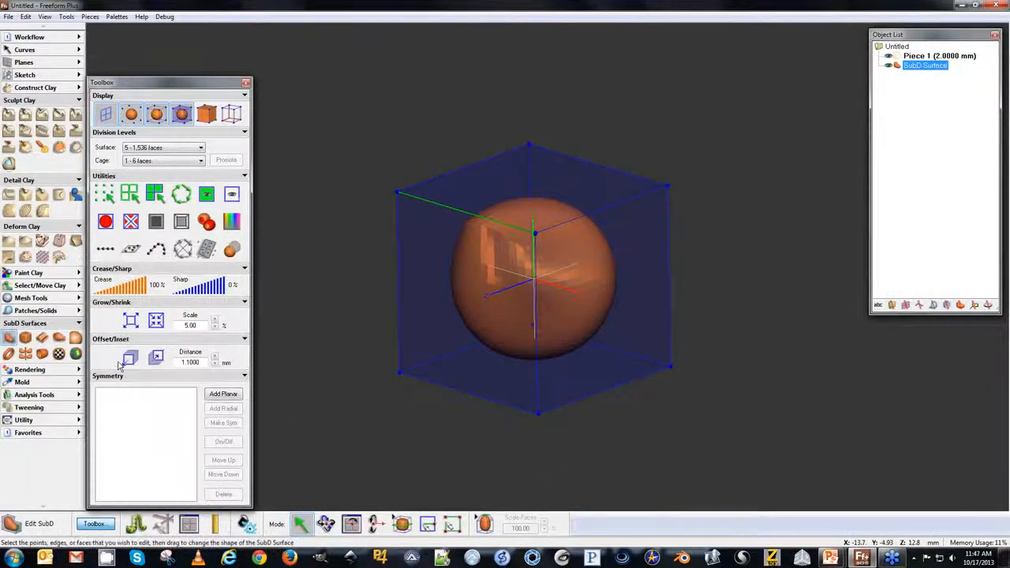
{"action": "left_click", "coordinate": [482, 525]}
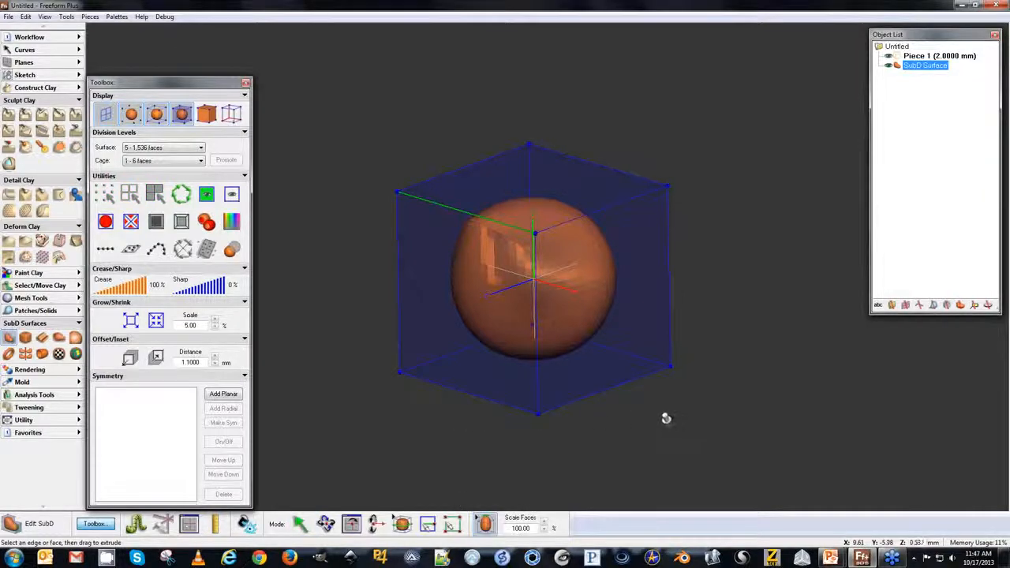
{"action": "middle_click_drag", "start_coordinate": [696, 435], "coordinate": [440, 416]}
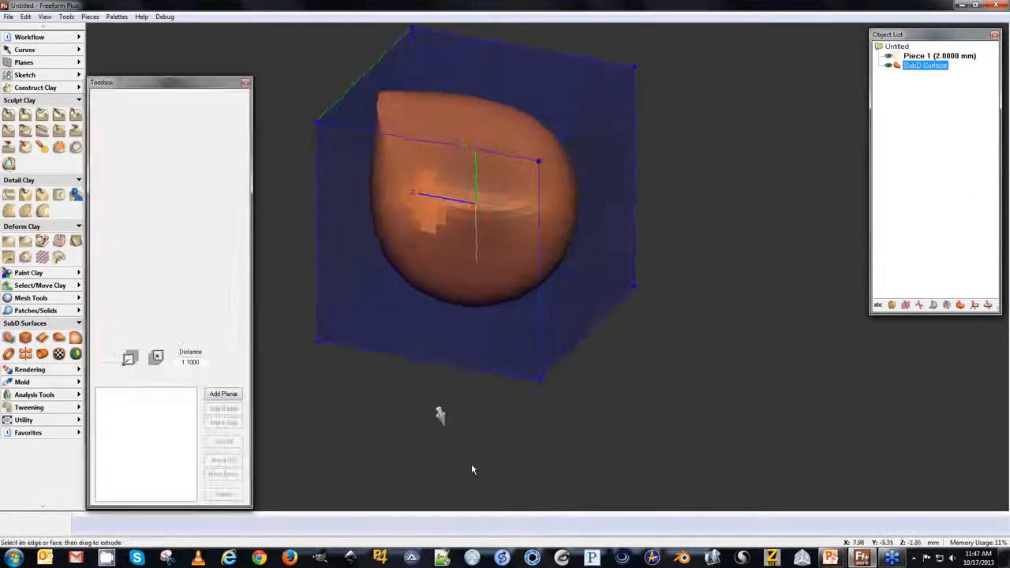
{"action": "left_click", "coordinate": [573, 214]}
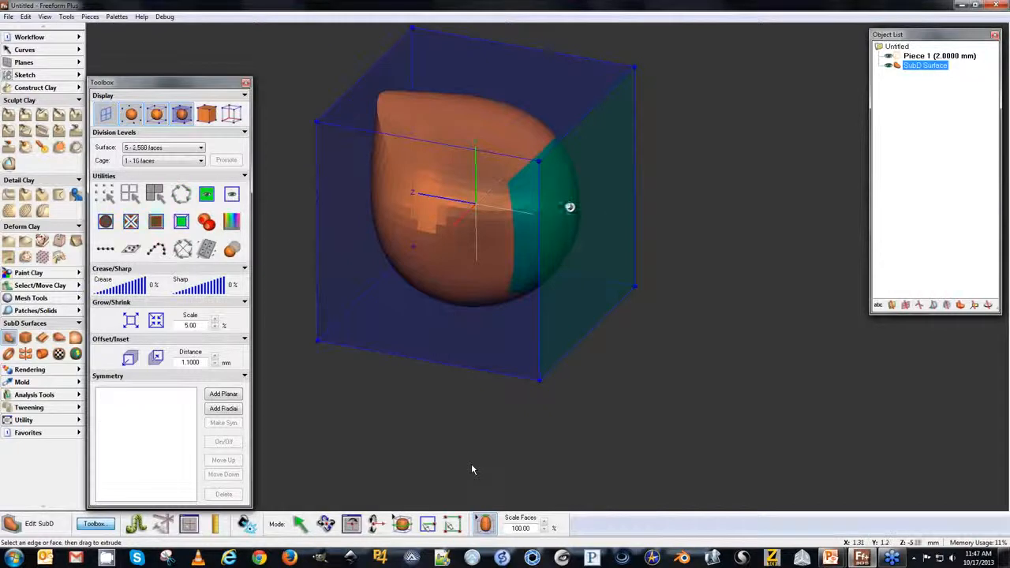
{"action": "left_click_drag", "start_coordinate": [570, 207], "coordinate": [574, 210]}
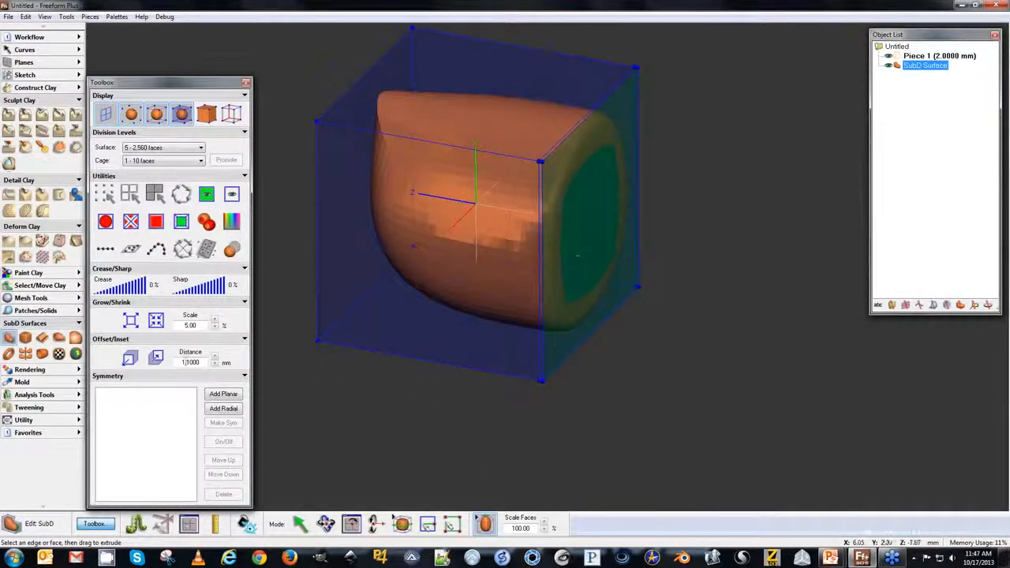
Set the face offset distance to 1 mm.
{"action": "left_click_drag", "start_coordinate": [202, 363], "coordinate": [169, 363]}
{"action": "type", "text": "0"}
{"action": "key", "text": "Return"}
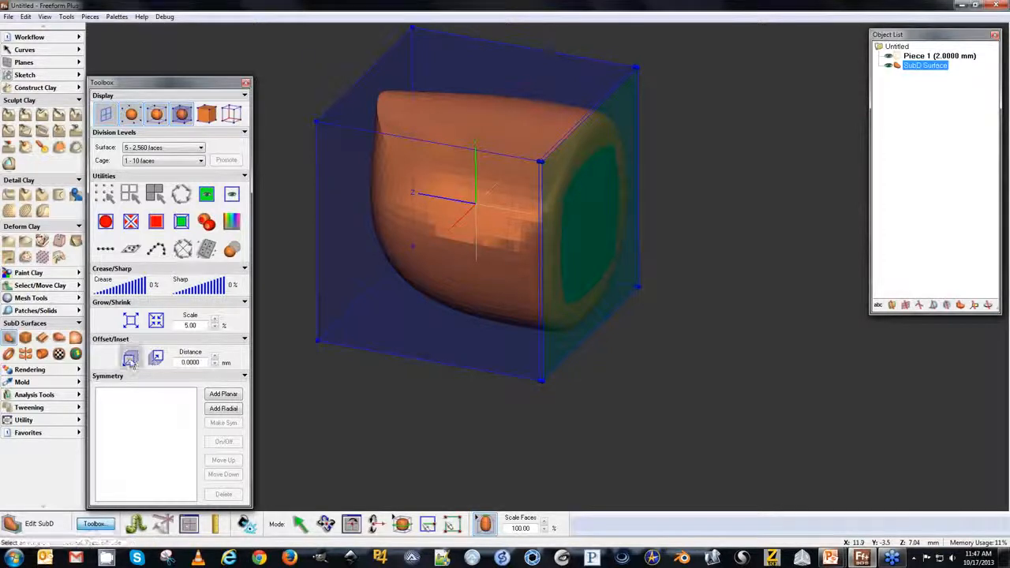
{"action": "left_click_drag", "start_coordinate": [203, 362], "coordinate": [181, 362]}
{"action": "key", "text": "BackSpace"}
{"action": "type", "text": "1"}
{"action": "key", "text": "Return"}
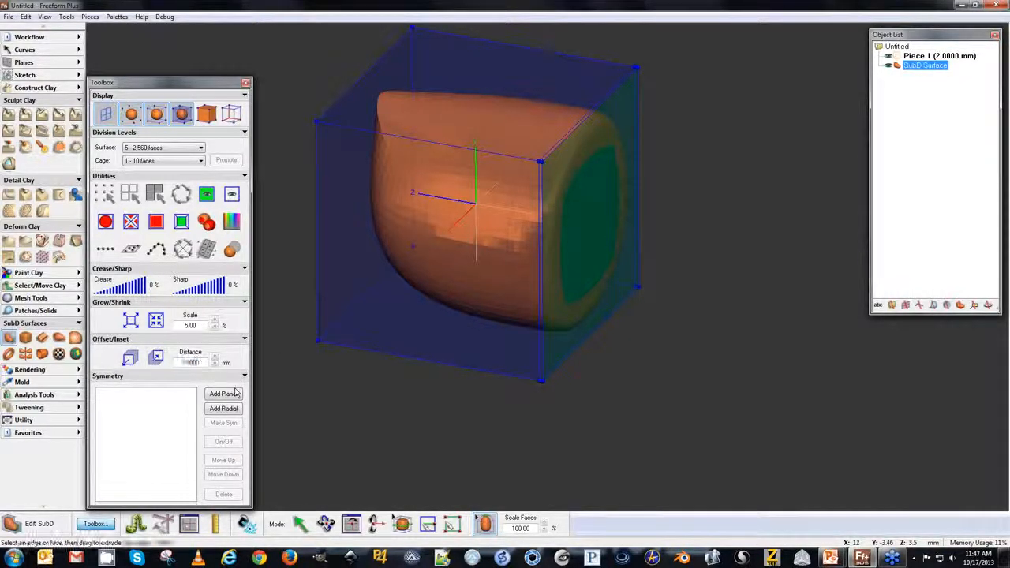
Offset the side face along its normal in 1 mm steps, stepping it out, back in, and out again.
{"action": "left_click", "coordinate": [139, 360]}
{"action": "left_click", "coordinate": [132, 364]}
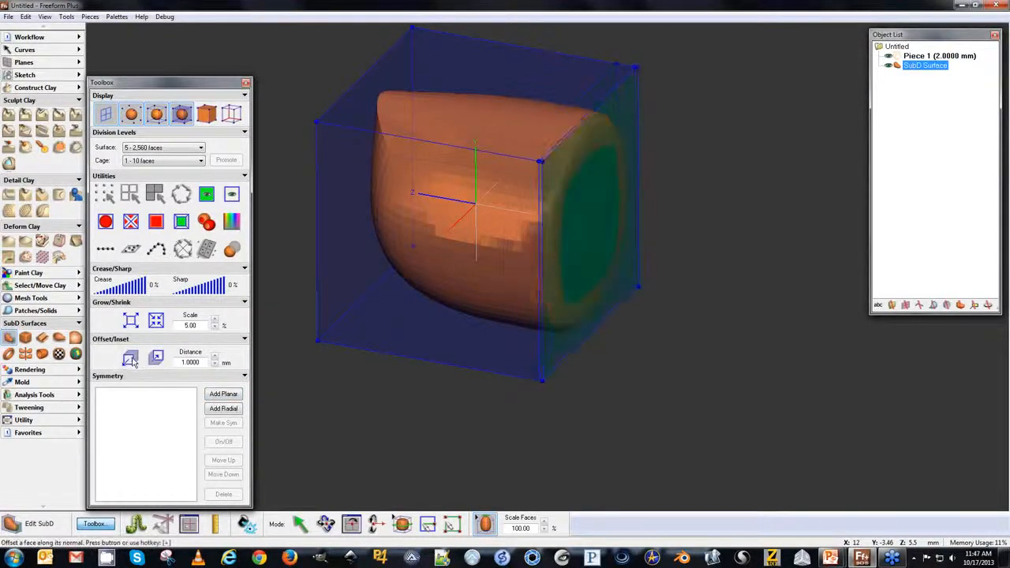
{"action": "left_click", "coordinate": [133, 364]}
{"action": "left_click", "coordinate": [133, 364]}
{"action": "left_click", "coordinate": [132, 364]}
{"action": "left_click", "coordinate": [133, 364]}
{"action": "left_click", "coordinate": [133, 364]}
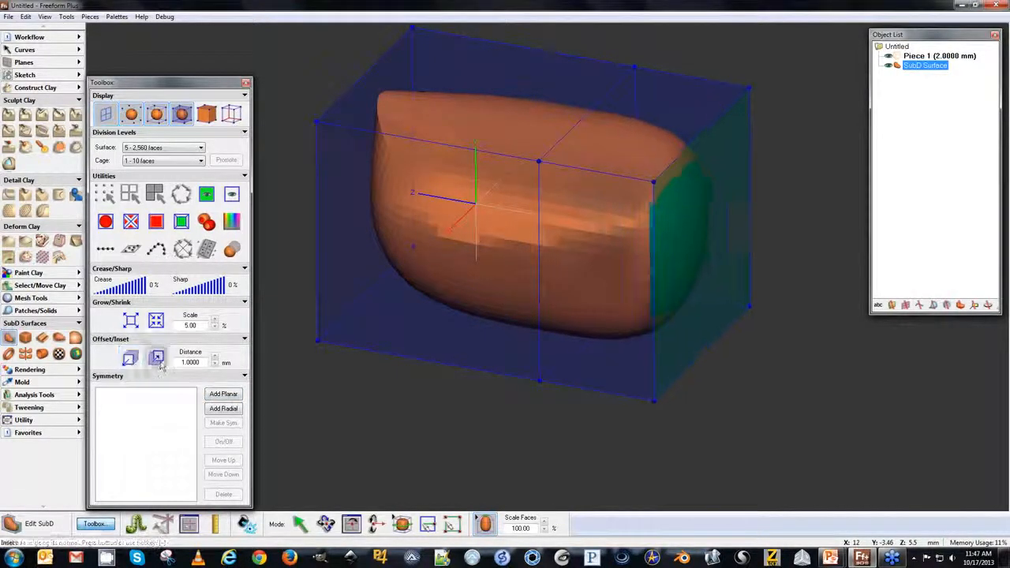
{"action": "left_click", "coordinate": [158, 360]}
{"action": "left_click", "coordinate": [158, 360]}
{"action": "left_click", "coordinate": [158, 360]}
{"action": "left_click", "coordinate": [158, 360]}
{"action": "left_click", "coordinate": [158, 360]}
{"action": "left_click", "coordinate": [158, 360]}
{"action": "left_click", "coordinate": [158, 360]}
{"action": "left_click", "coordinate": [131, 359]}
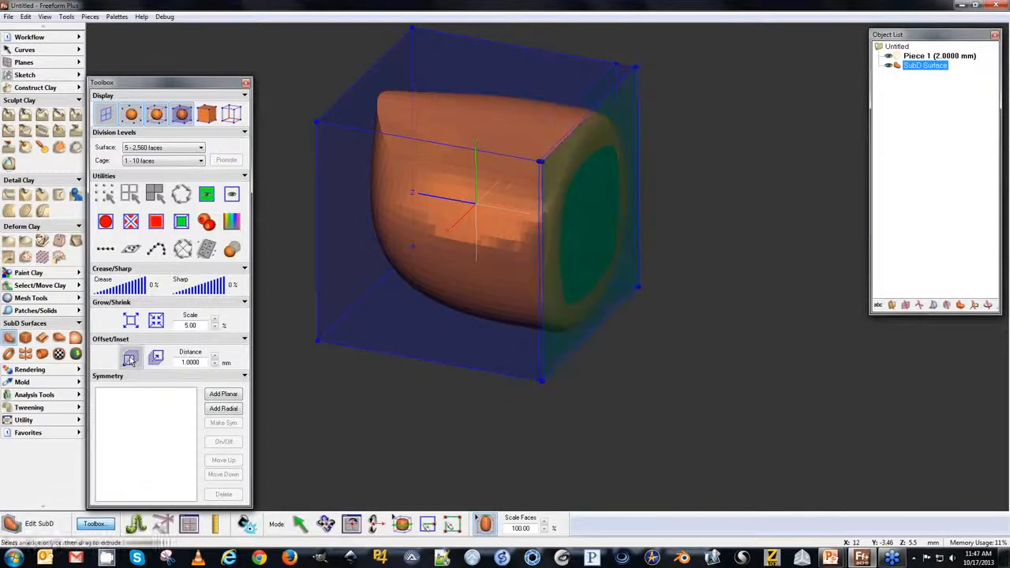
{"action": "left_click", "coordinate": [131, 360]}
{"action": "left_click", "coordinate": [131, 360]}
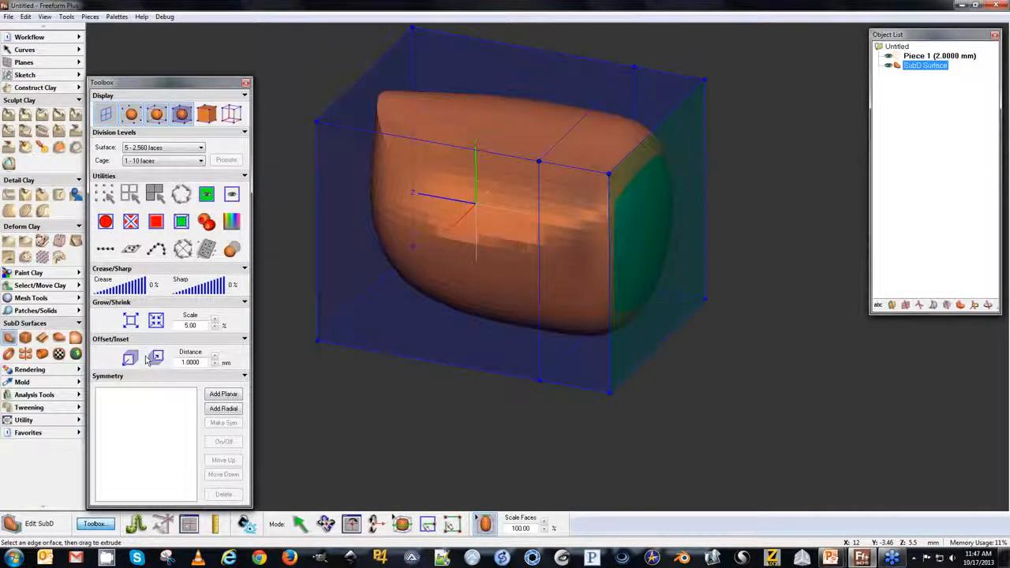
Start Texture SubD, select the body's top face, and edit its displacement layer.
{"action": "left_click", "coordinate": [451, 262], "text": "shift"}
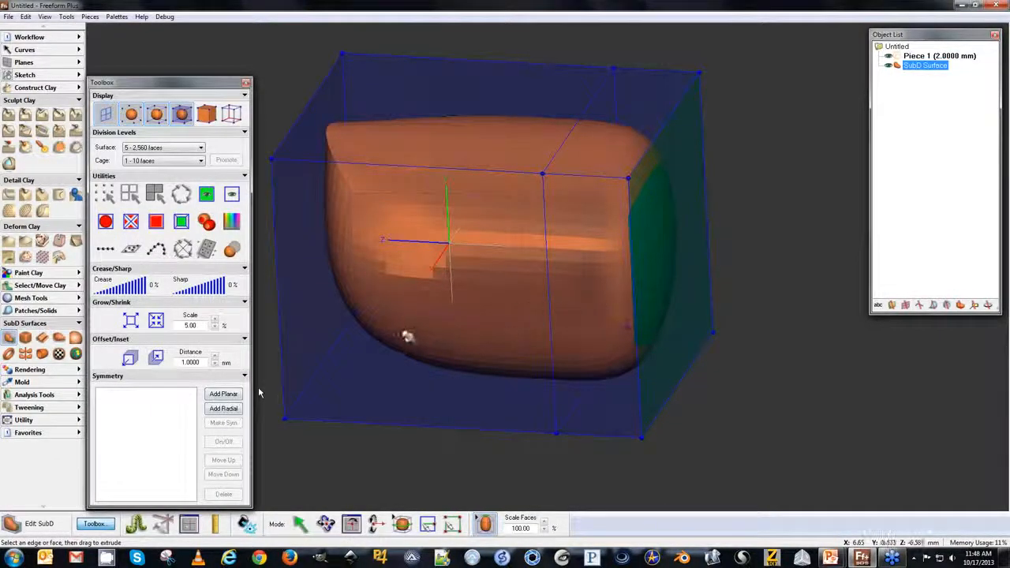
{"action": "middle_click_drag", "start_coordinate": [415, 320], "coordinate": [410, 378]}
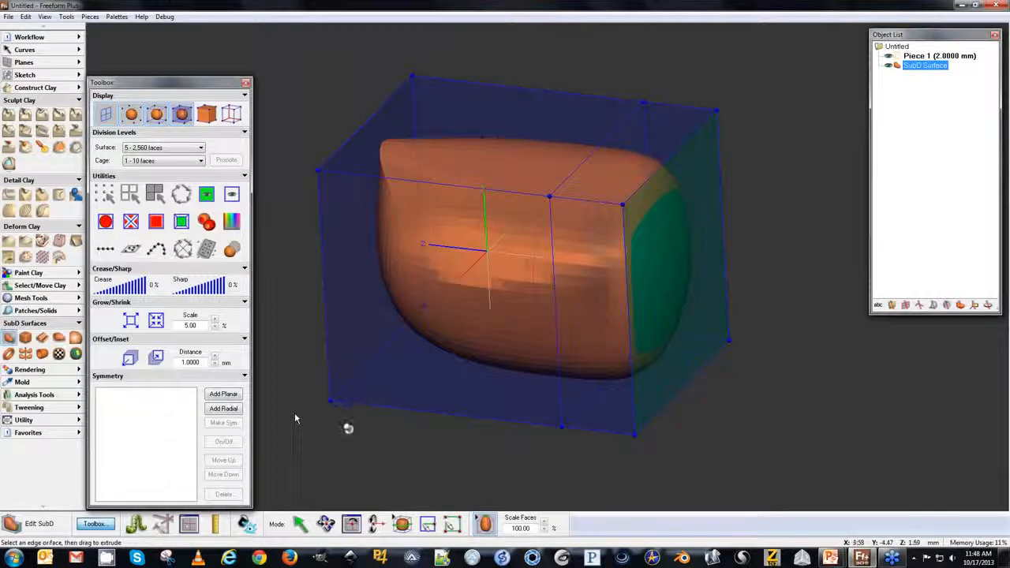
{"action": "middle_click_drag", "start_coordinate": [419, 440], "coordinate": [419, 446]}
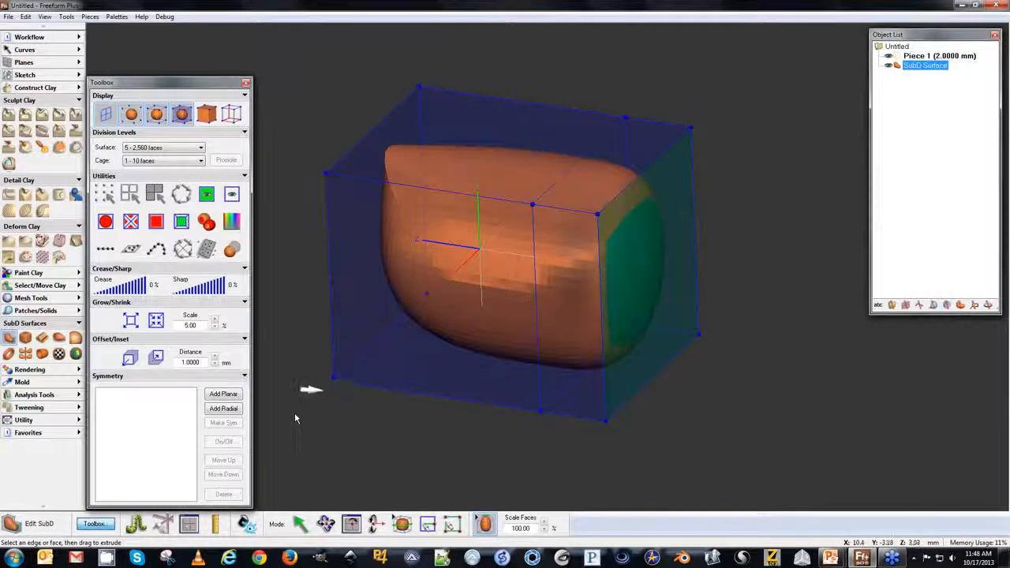
{"action": "key", "text": "space"}
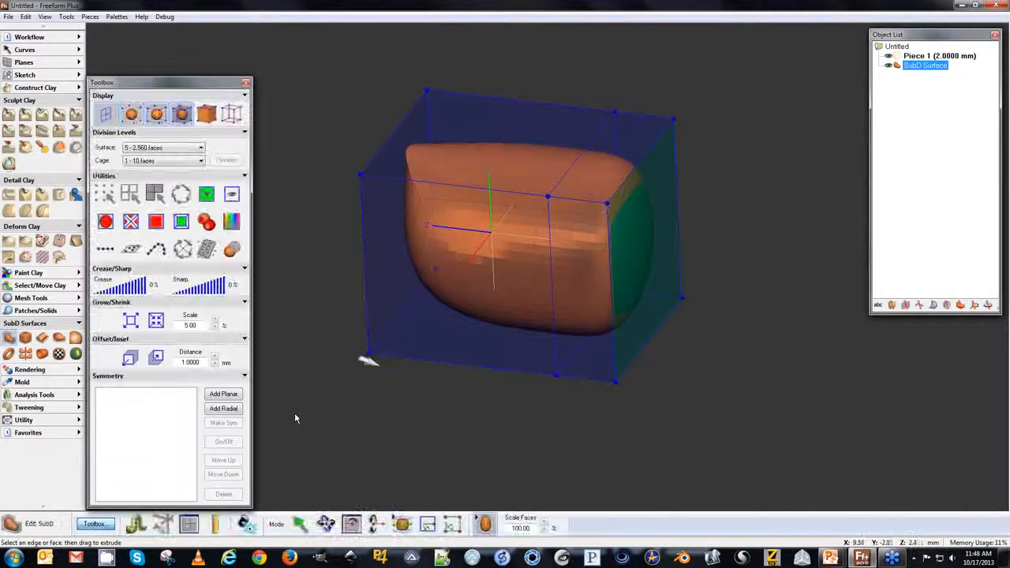
{"action": "key", "text": "space"}
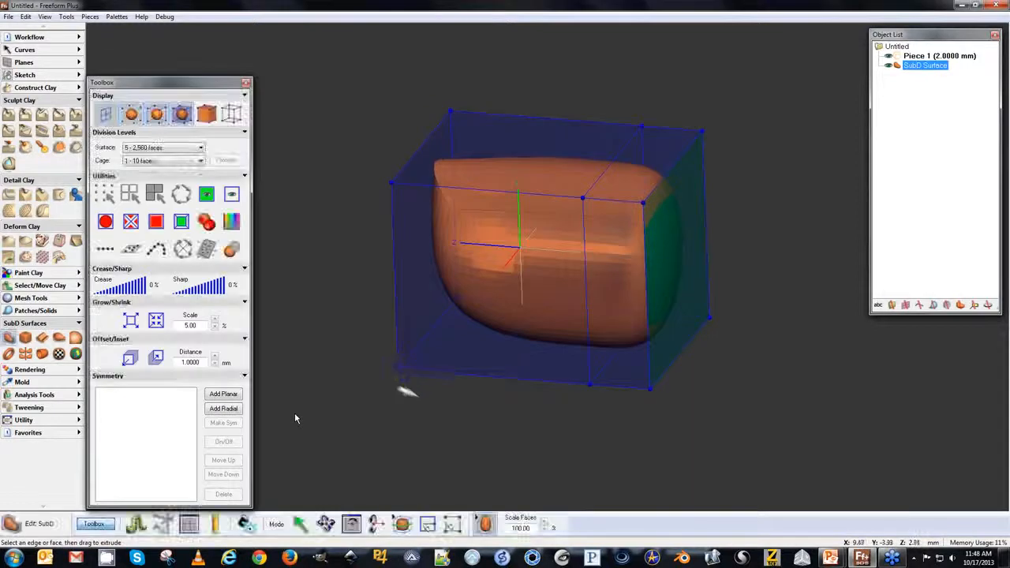
{"action": "left_click", "coordinate": [59, 354]}
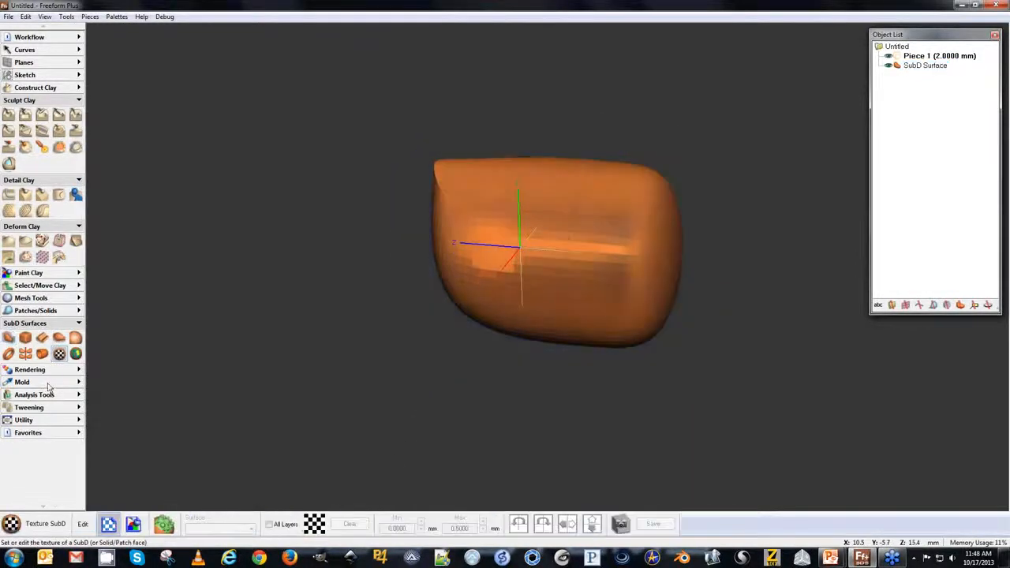
{"action": "left_click", "coordinate": [511, 195]}
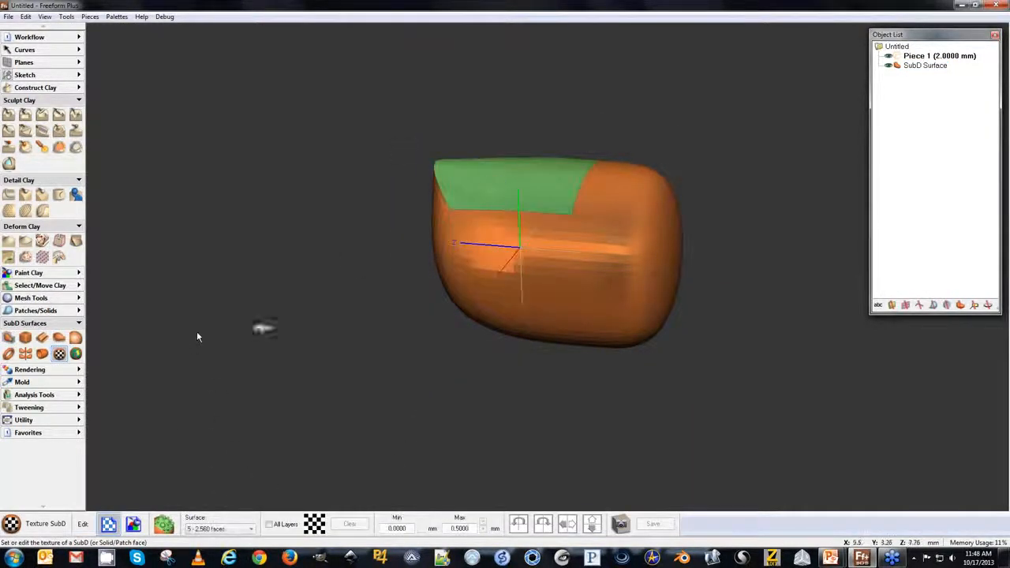
{"action": "left_click", "coordinate": [110, 527]}
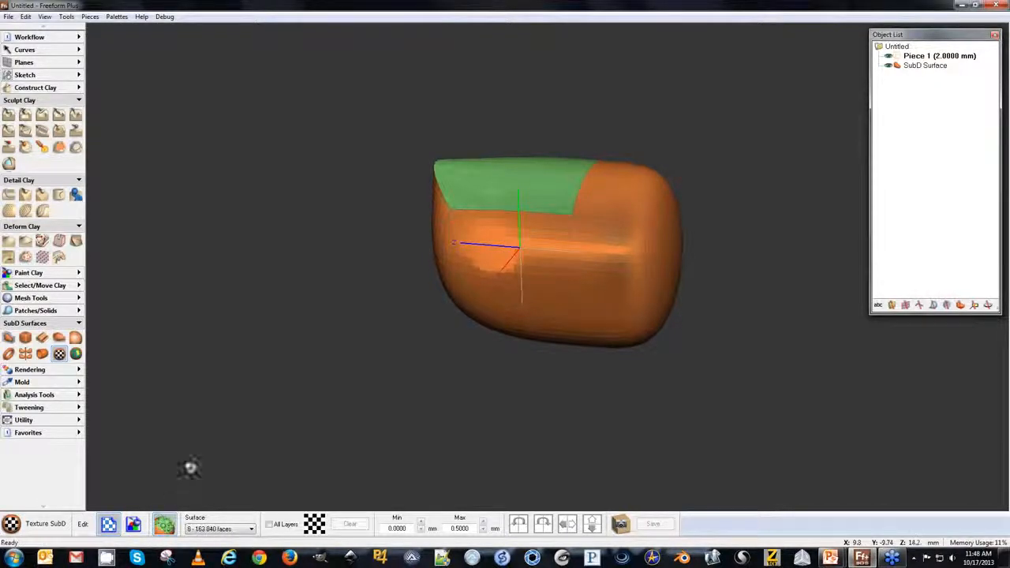
Load the Scales A-1.jpg pattern as the displacement texture on the top face.
{"action": "left_click", "coordinate": [314, 524]}
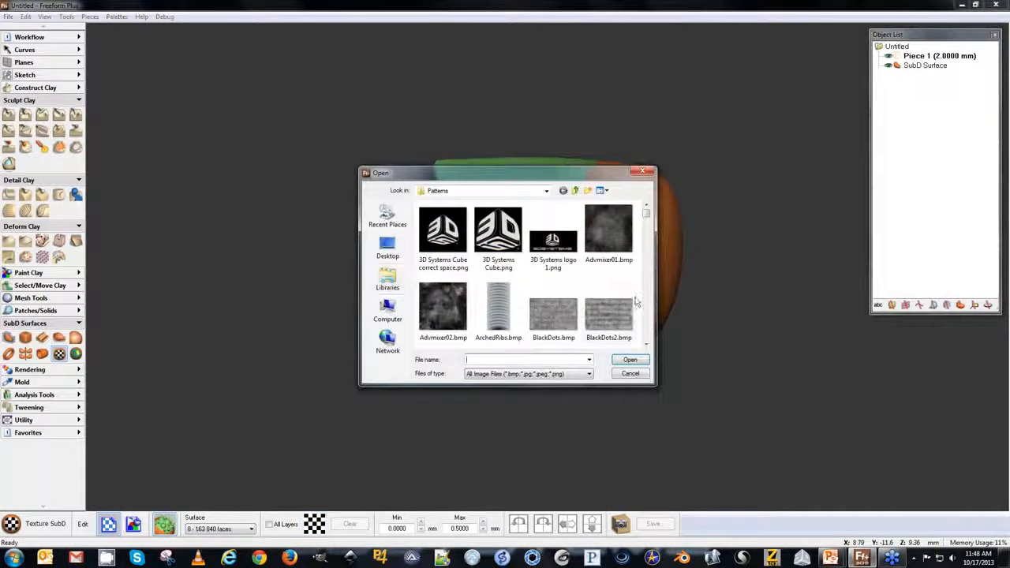
{"action": "scroll", "coordinate": [643, 296], "scroll_direction": "down", "scroll_amount": 8}
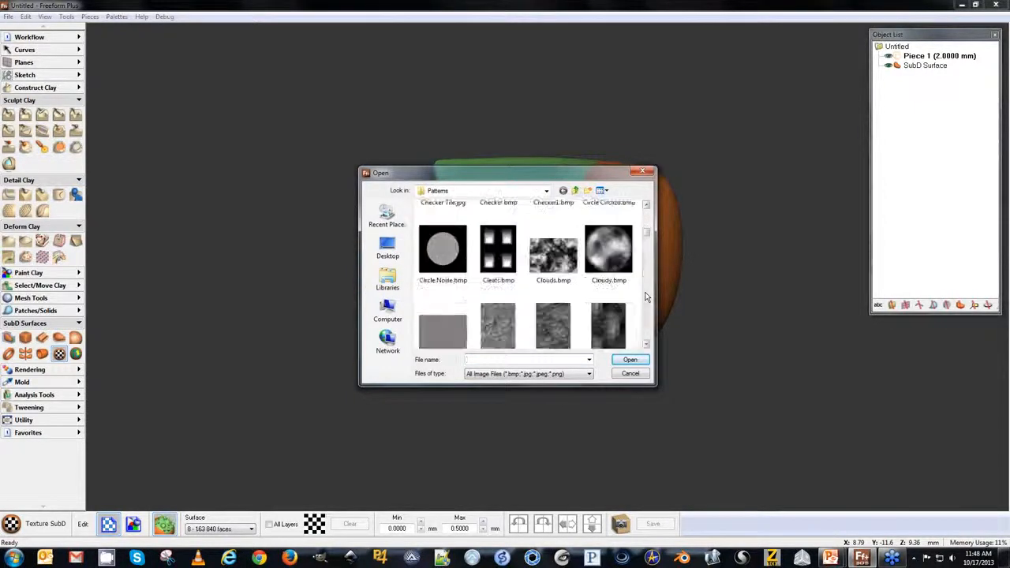
{"action": "scroll", "coordinate": [646, 276], "scroll_direction": "down", "scroll_amount": 5}
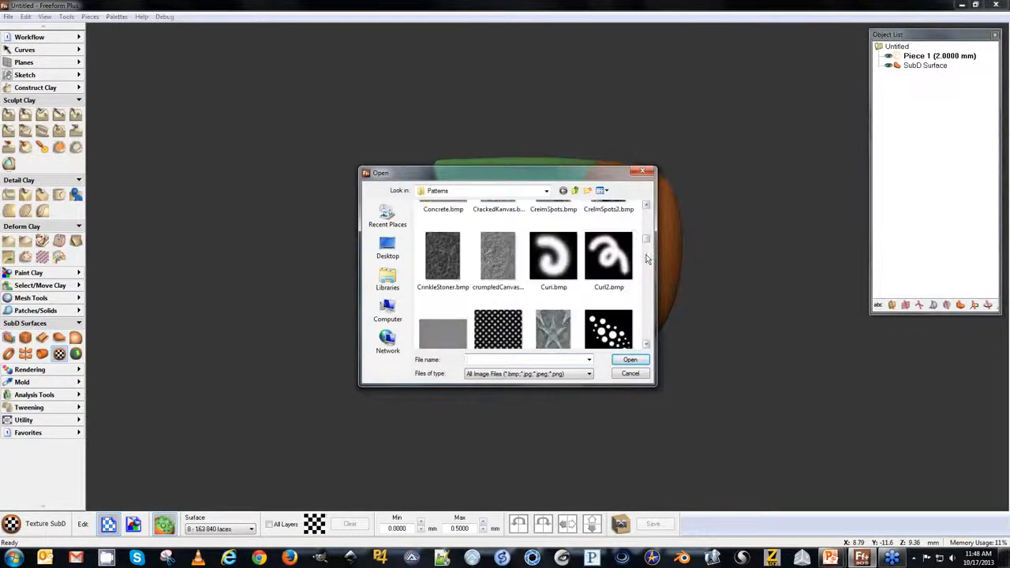
{"action": "left_click", "coordinate": [586, 276]}
{"action": "type", "text": "ss"}
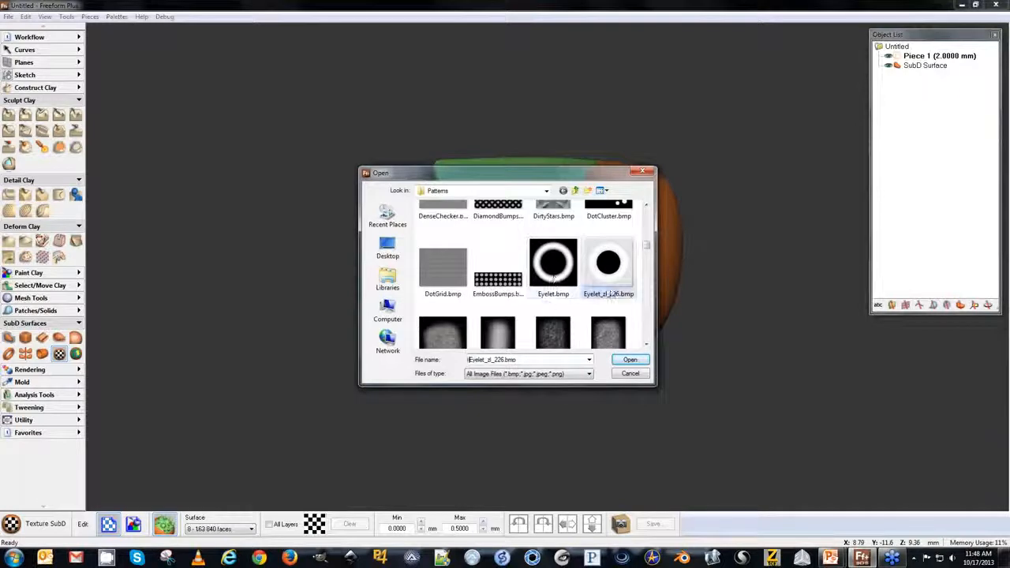
{"action": "left_click_drag", "start_coordinate": [522, 360], "coordinate": [439, 363]}
{"action": "key", "text": "BackSpace"}
{"action": "type", "text": "s"}
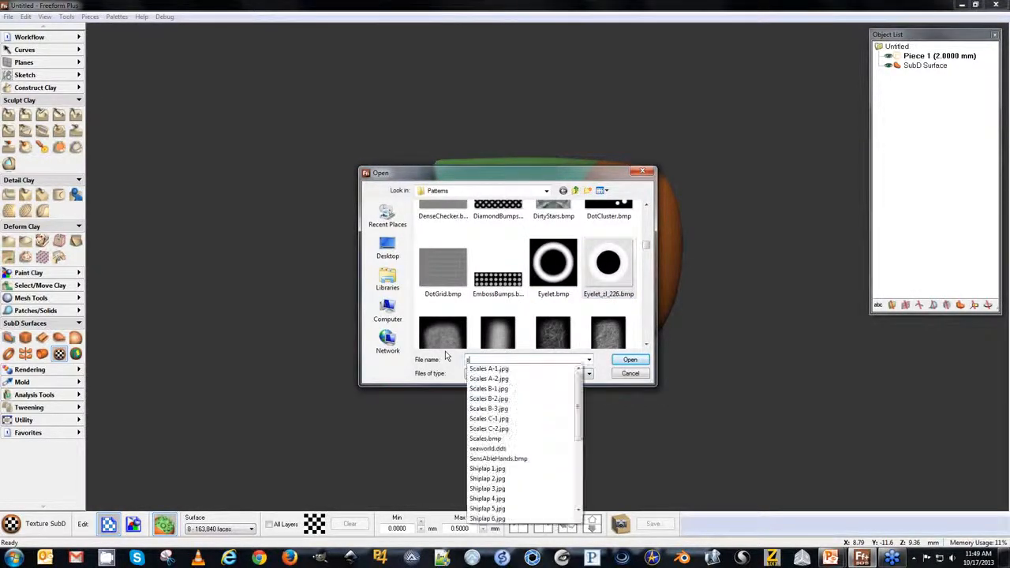
{"action": "left_click", "coordinate": [487, 369]}
{"action": "left_click", "coordinate": [629, 361]}
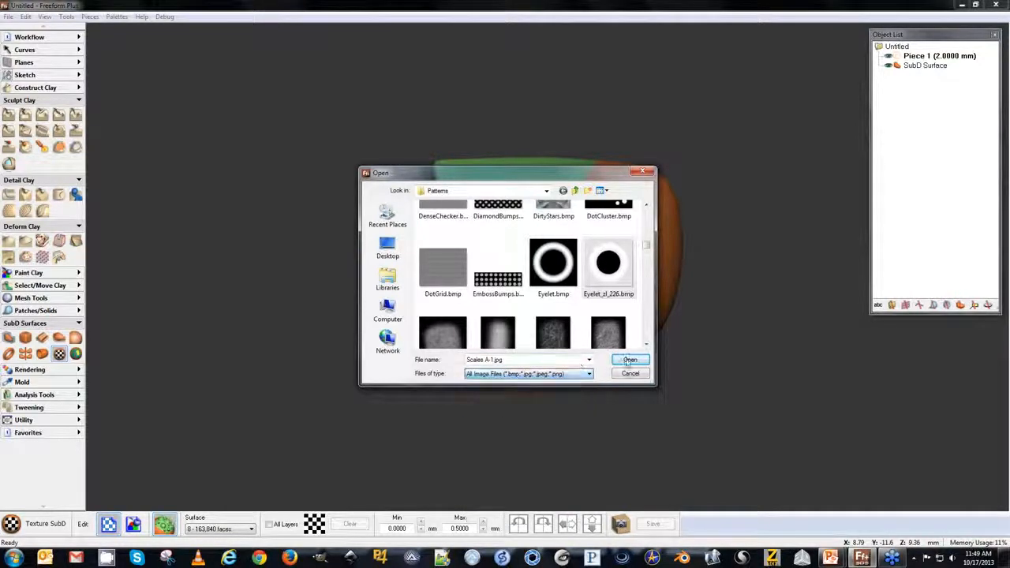
{"action": "left_click", "coordinate": [630, 360]}
{"action": "key", "text": "space"}
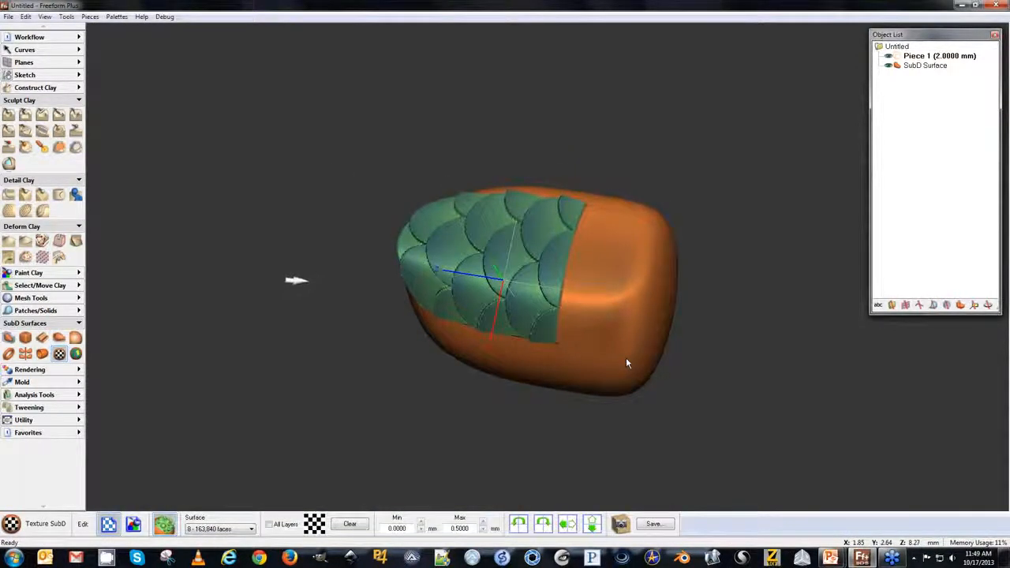
Select the body's side face and load Scales A-1.jpg as its displacement texture, then finish texturing.
{"action": "key", "text": "space"}
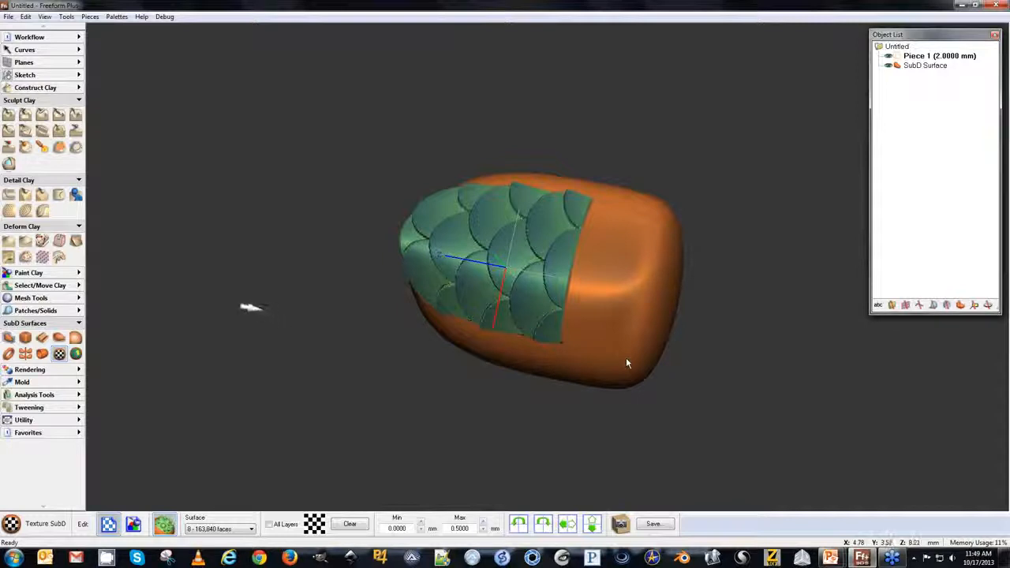
{"action": "left_click", "coordinate": [612, 275]}
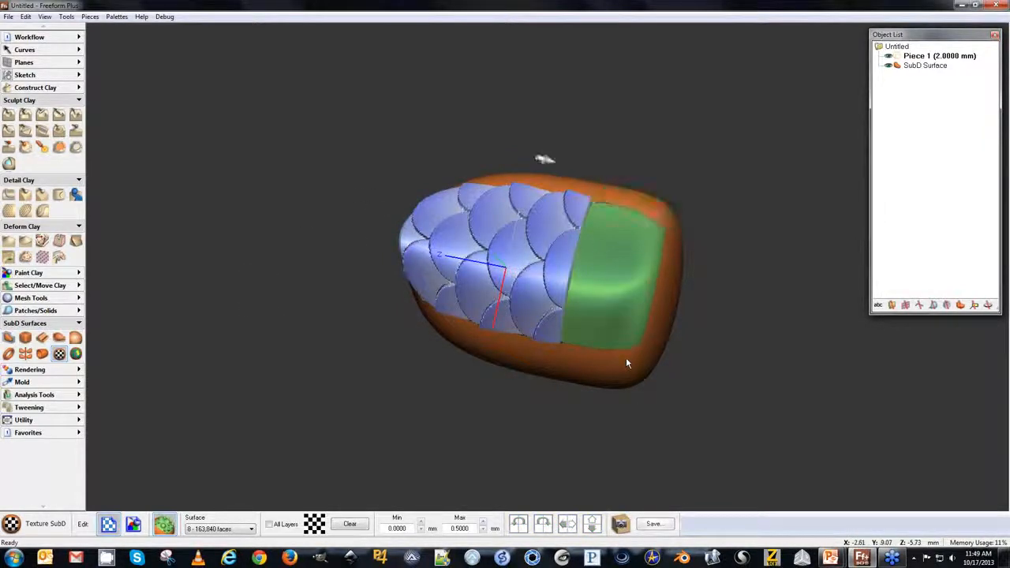
{"action": "left_click", "coordinate": [314, 531]}
{"action": "type", "text": "s"}
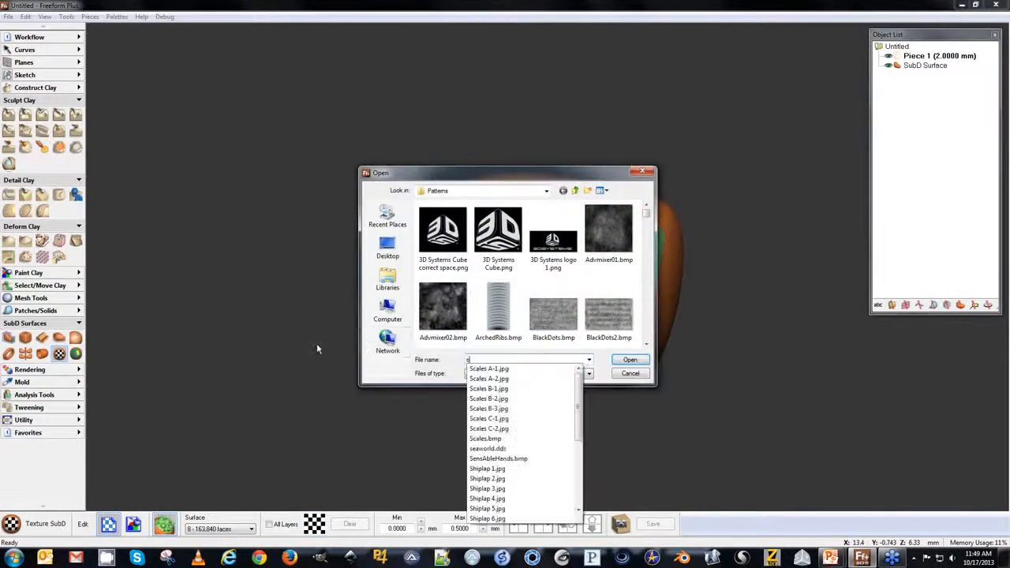
{"action": "left_click", "coordinate": [496, 368]}
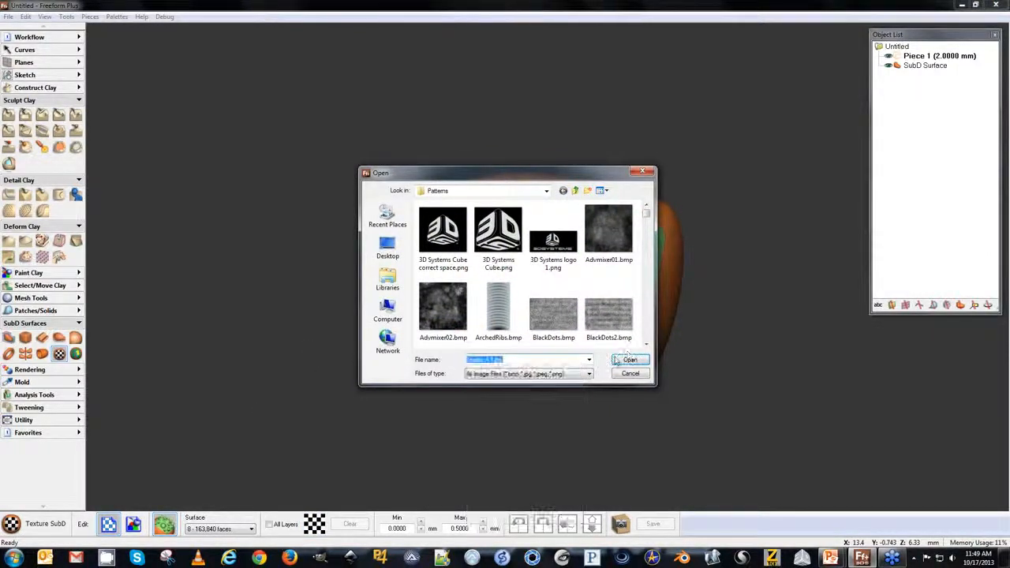
{"action": "left_click", "coordinate": [630, 360]}
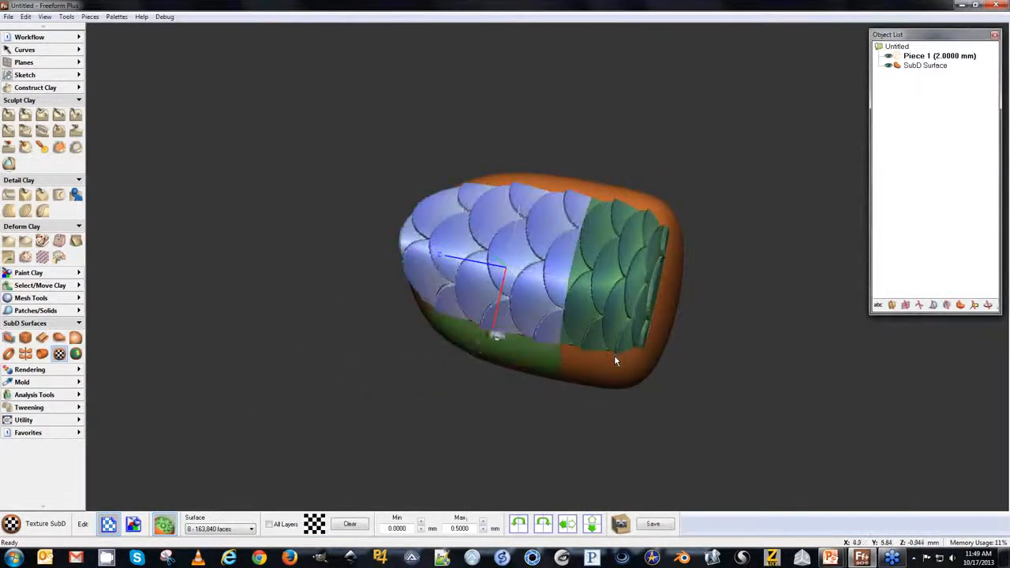
{"action": "mouse_move", "coordinate": [322, 337]}
{"action": "middle_mouse_down"}
{"action": "mouse_move", "coordinate": [293, 384]}
{"action": "mouse_move", "coordinate": [306, 363]}
{"action": "mouse_move", "coordinate": [332, 361]}
{"action": "mouse_move", "coordinate": [310, 336]}
{"action": "middle_mouse_up"}
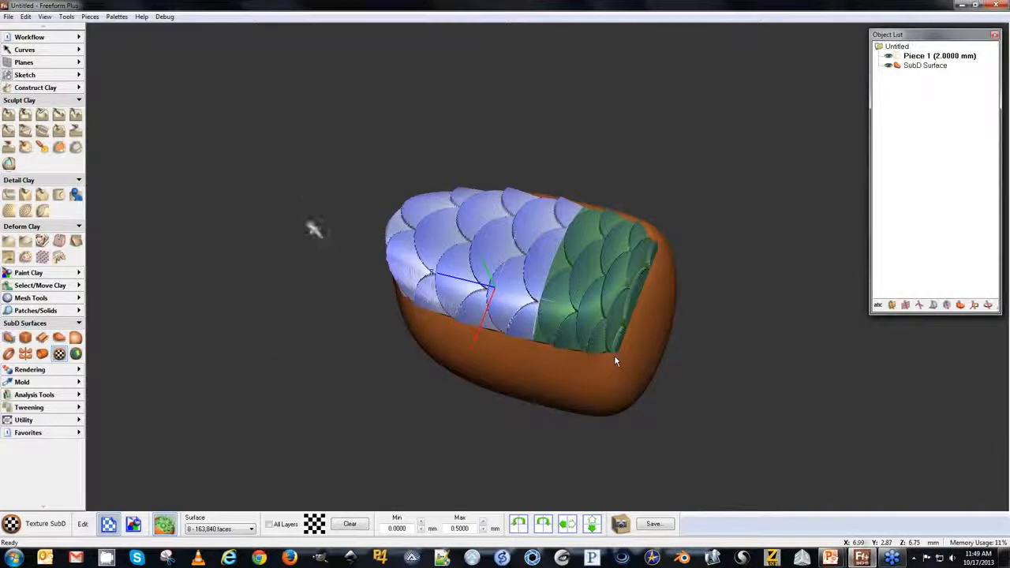
{"action": "middle_click_drag", "start_coordinate": [315, 286], "coordinate": [336, 309]}
{"action": "left_click", "coordinate": [335, 310]}
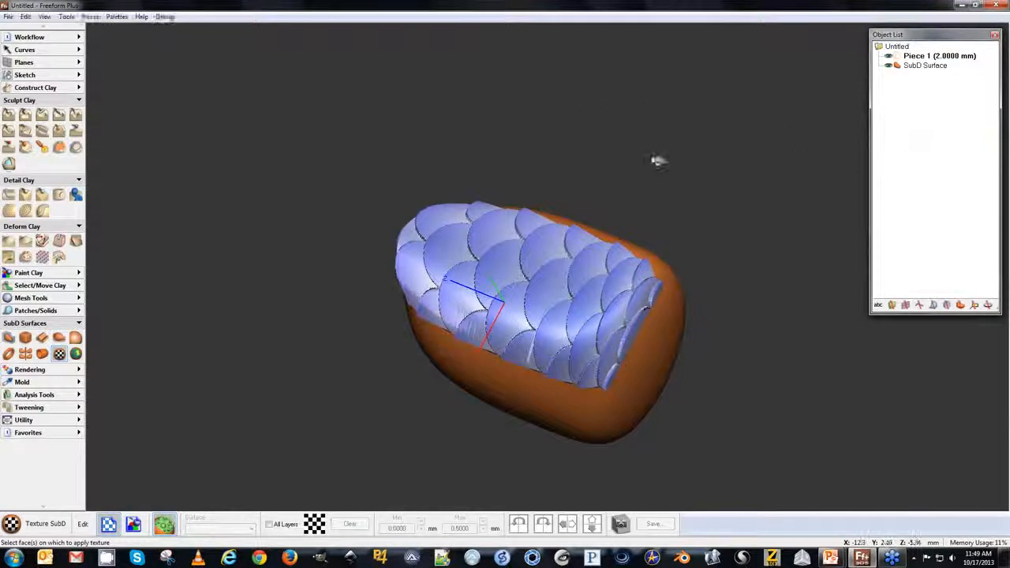
Start Edit SubD and reshape the textured body by dragging its cage edges and vertices outward, then accept the edit.
{"action": "left_click", "coordinate": [7, 336]}
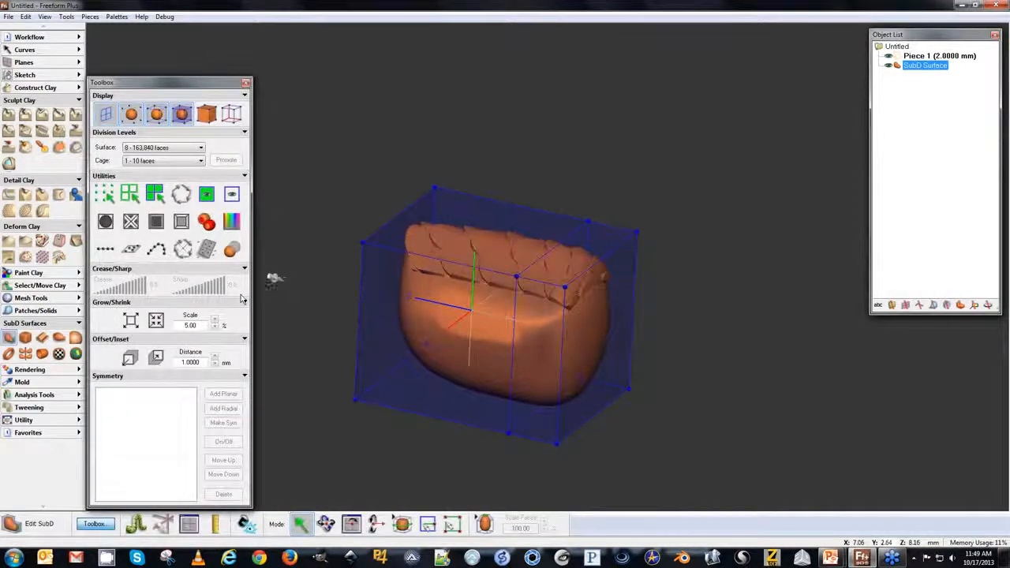
{"action": "key", "text": "space"}
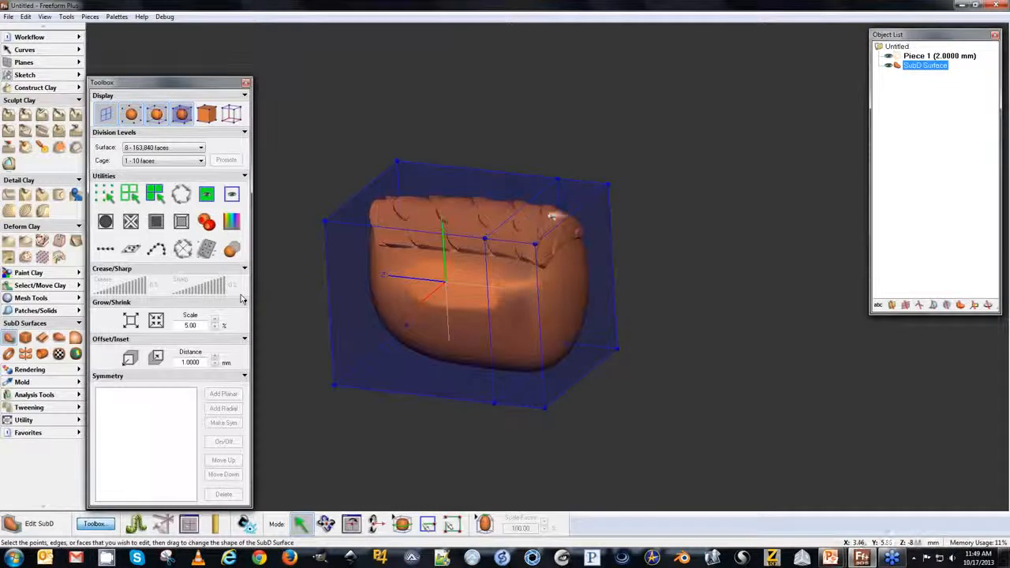
{"action": "left_click_drag", "start_coordinate": [561, 221], "coordinate": [679, 288]}
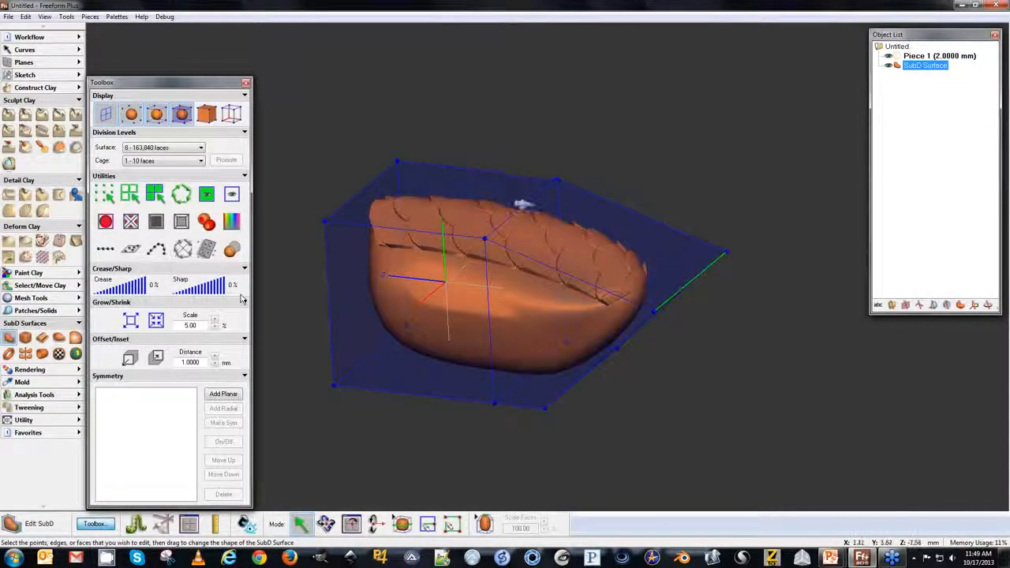
{"action": "left_click_drag", "start_coordinate": [510, 203], "coordinate": [503, 170]}
{"action": "middle_click_drag", "start_coordinate": [544, 192], "coordinate": [574, 135]}
{"action": "left_click", "coordinate": [579, 212]}
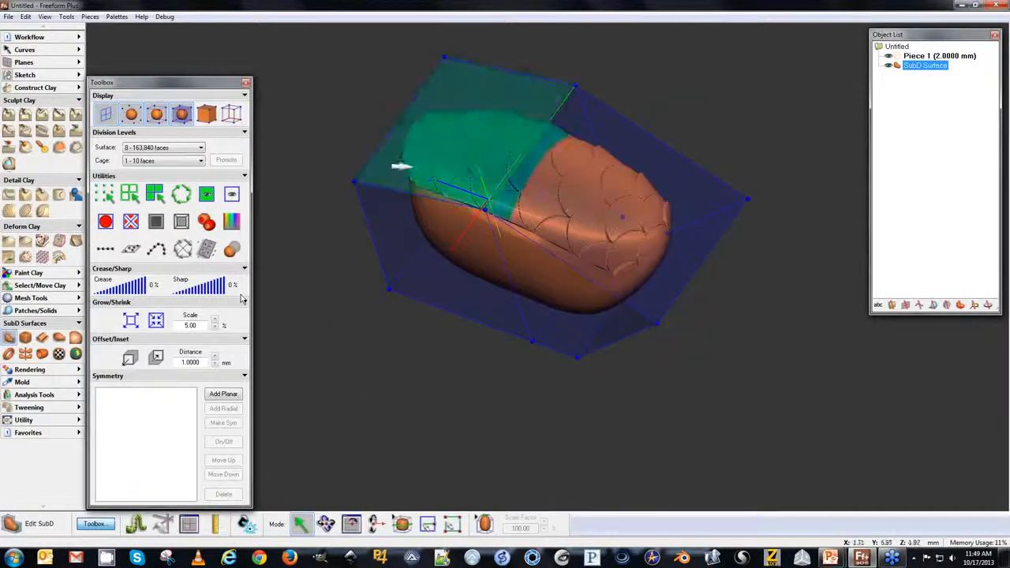
{"action": "middle_click_drag", "start_coordinate": [359, 276], "coordinate": [375, 340]}
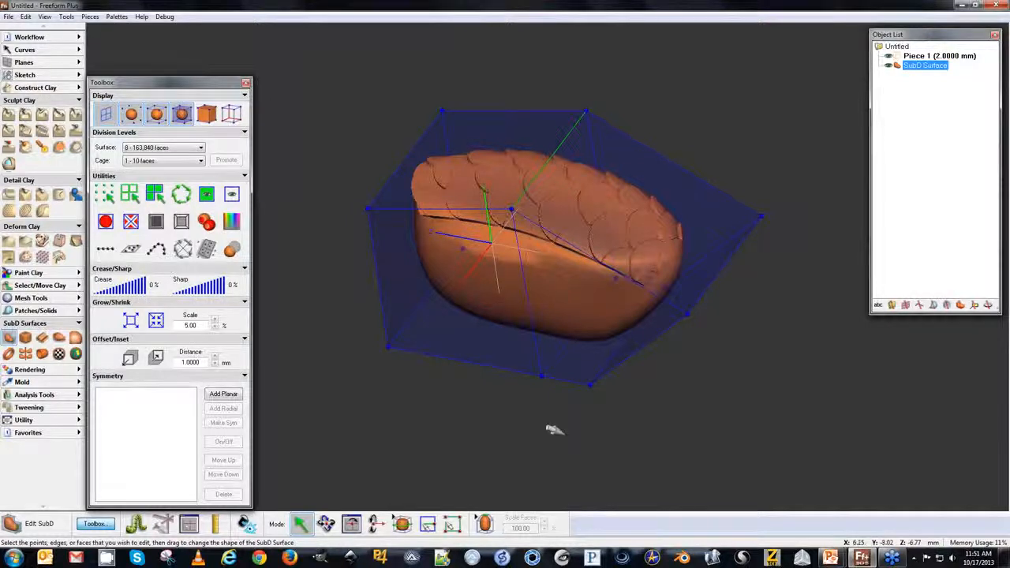
{"action": "key", "text": "Return"}
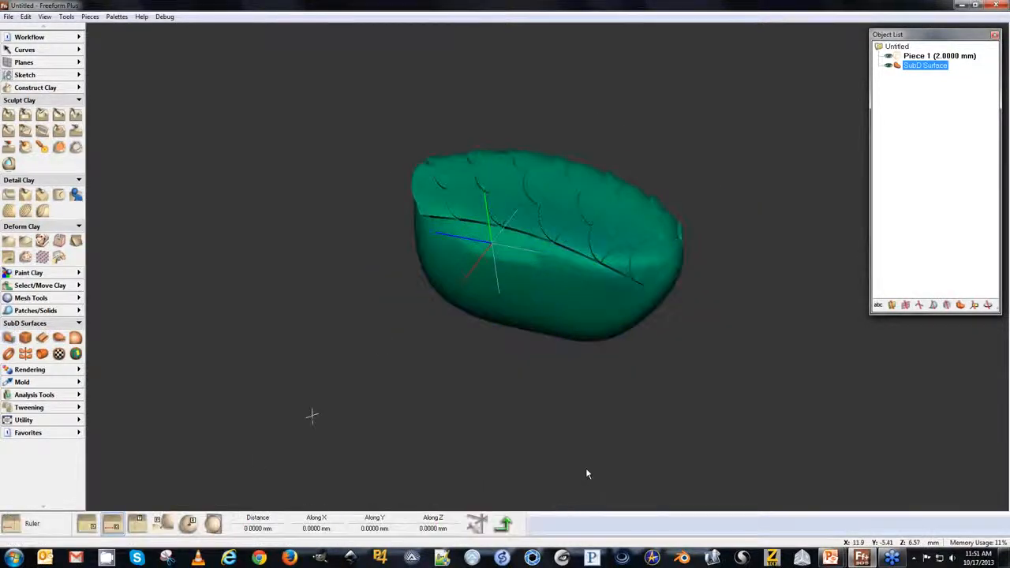
Measure the thickness of the textured body with the Measure Thickness tool.
{"action": "left_click", "coordinate": [138, 522]}
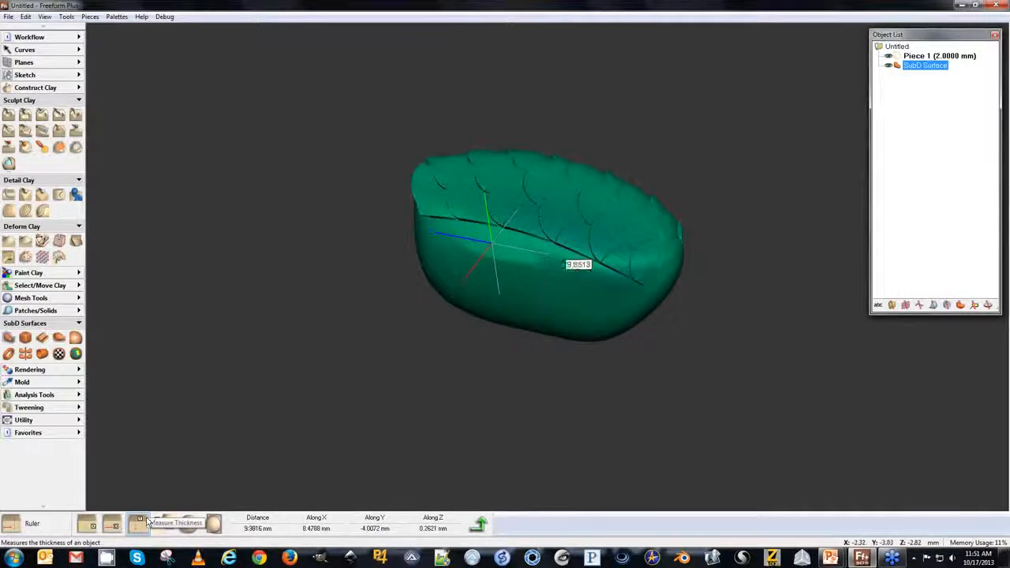
{"action": "key", "text": "space"}
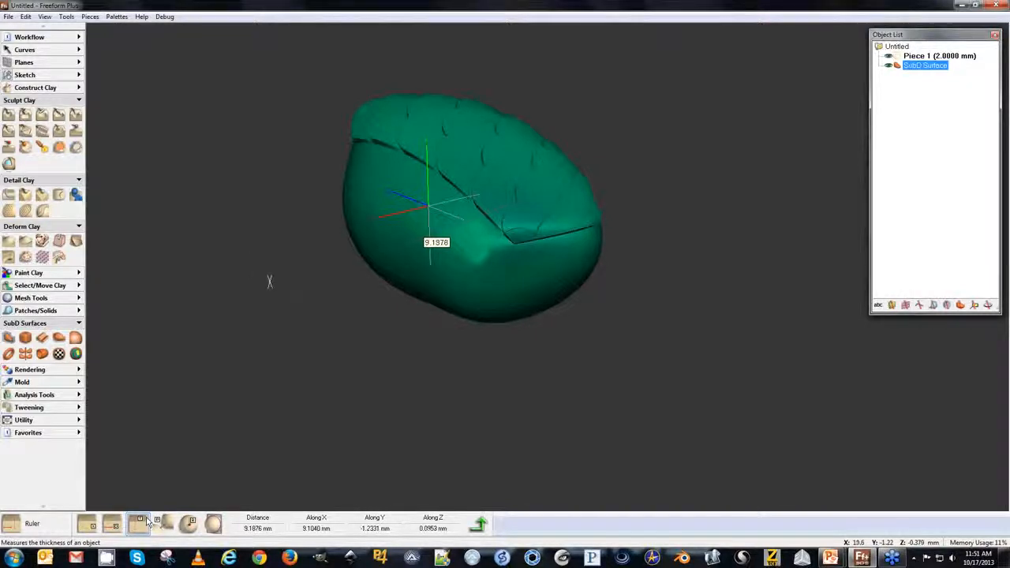
{"action": "mouse_move", "coordinate": [297, 306]}
{"action": "middle_mouse_down"}
{"action": "mouse_move", "coordinate": [235, 349]}
{"action": "mouse_move", "coordinate": [262, 316]}
{"action": "mouse_move", "coordinate": [263, 209]}
{"action": "mouse_move", "coordinate": [290, 308]}
{"action": "middle_mouse_up"}
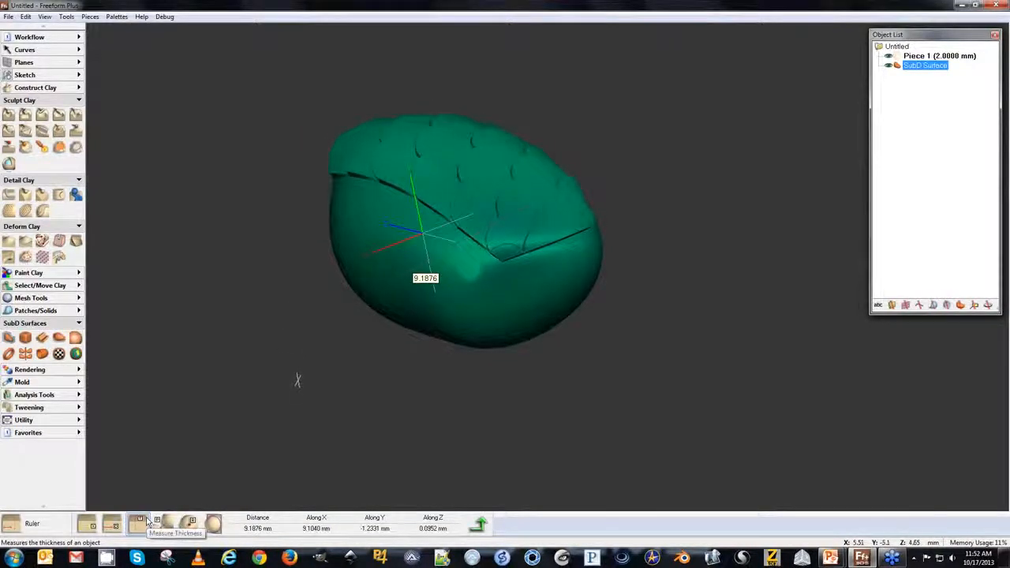